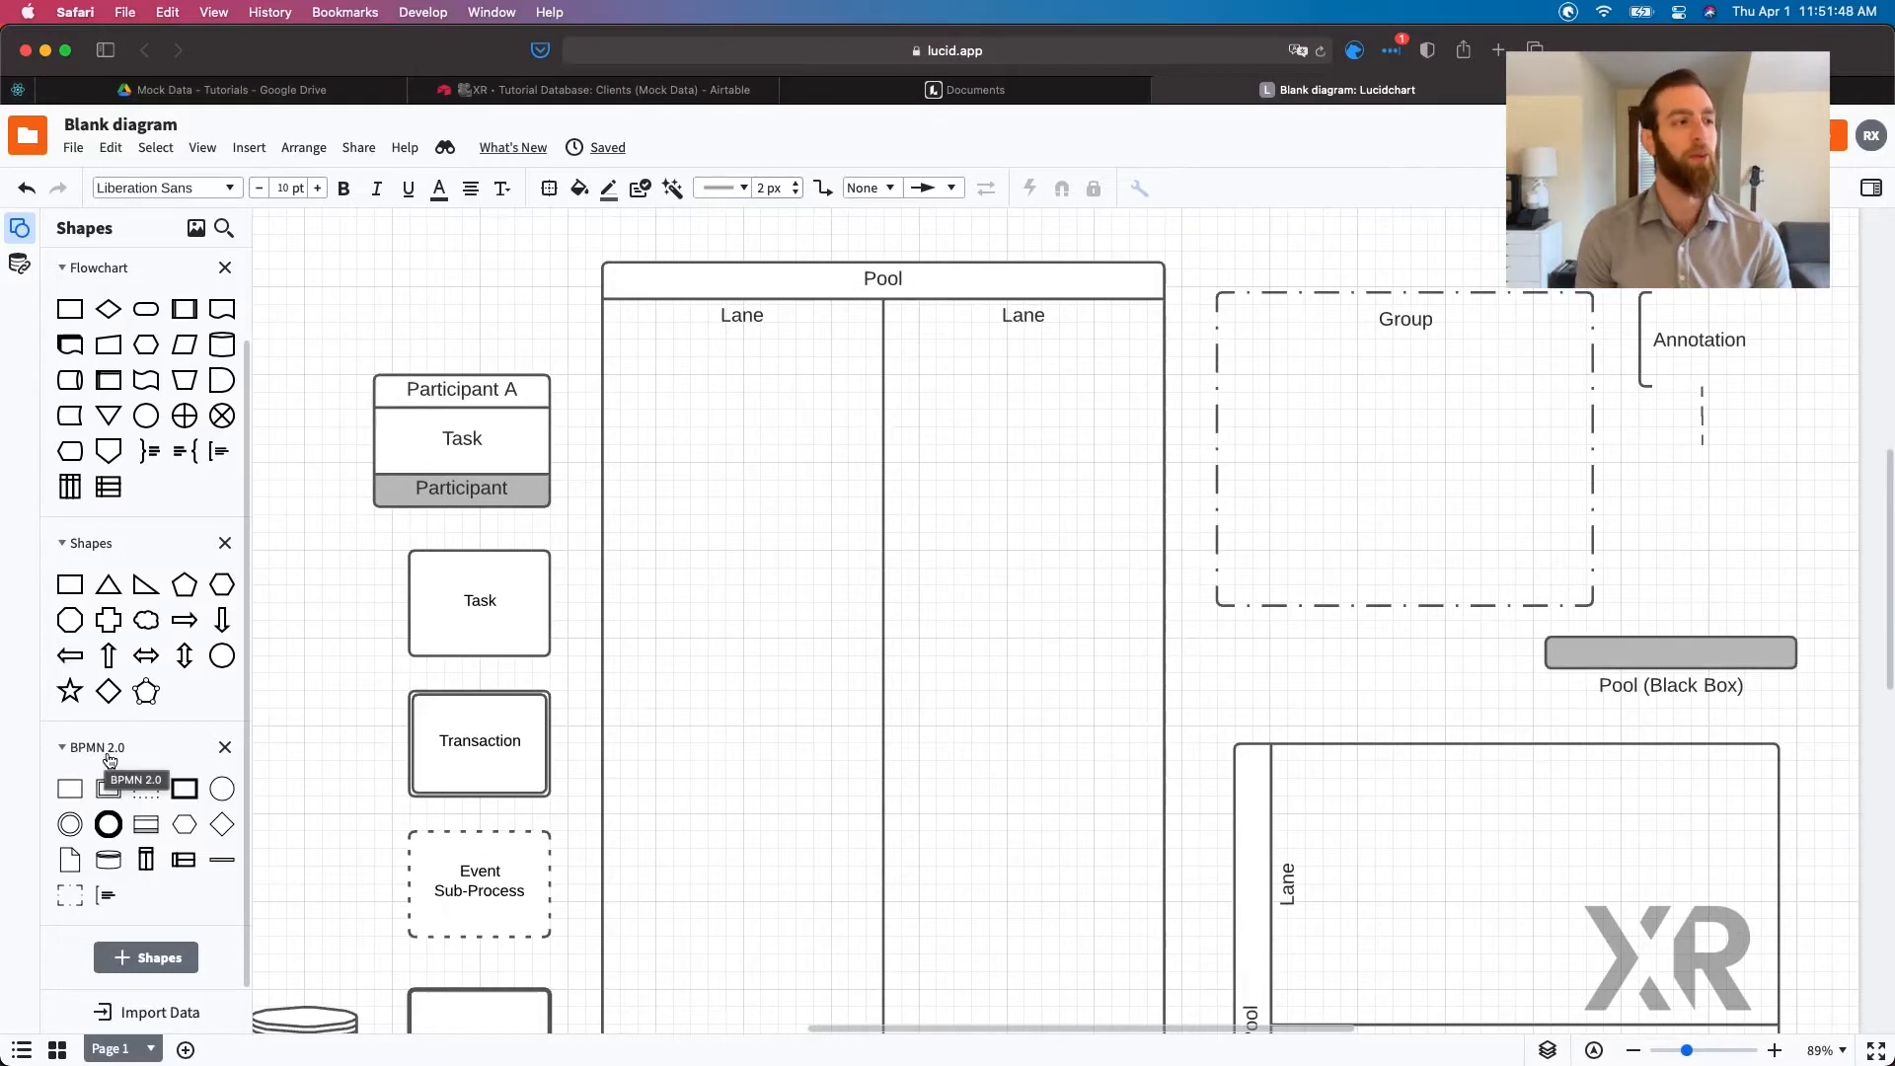
Step: Look up the BPMN 2.0 entry in the standard shape libraries and close the library browser
{"action": "left_click", "coordinate": [160, 960]}
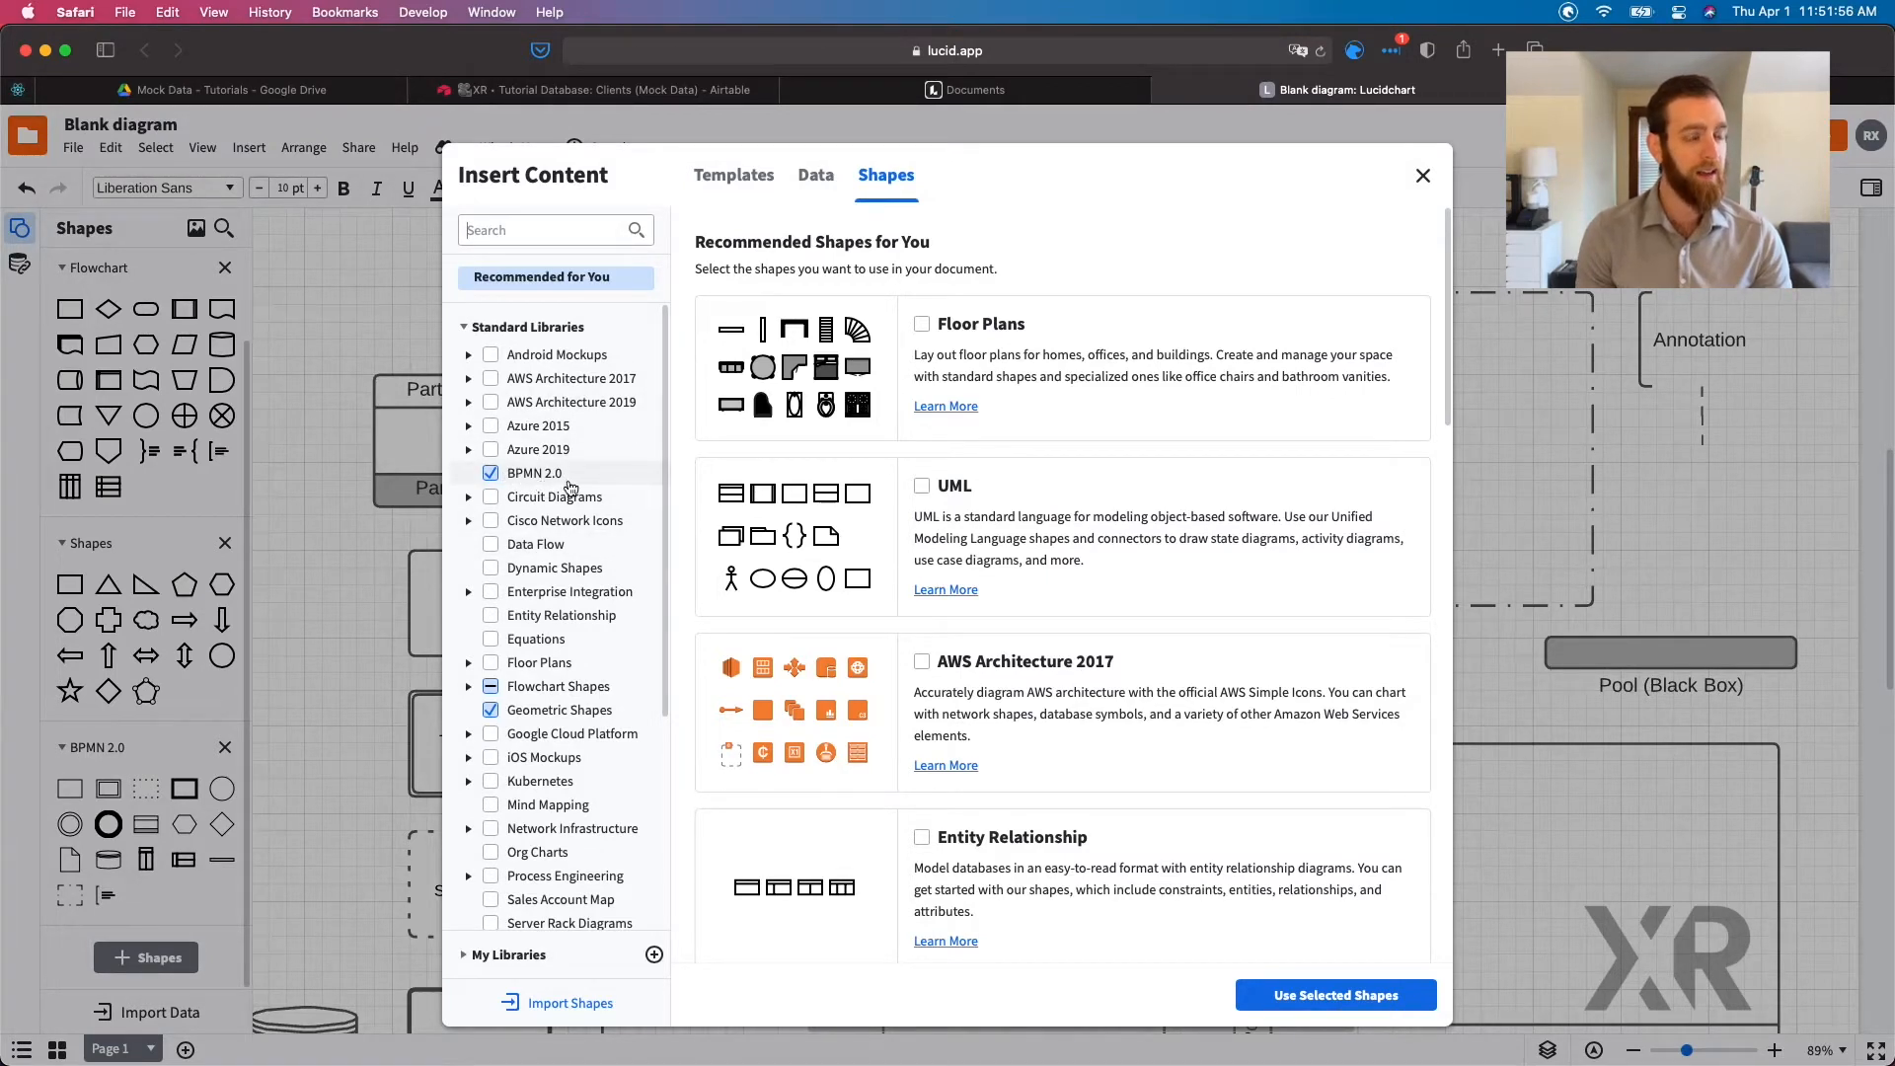
{"action": "left_click", "coordinate": [534, 473]}
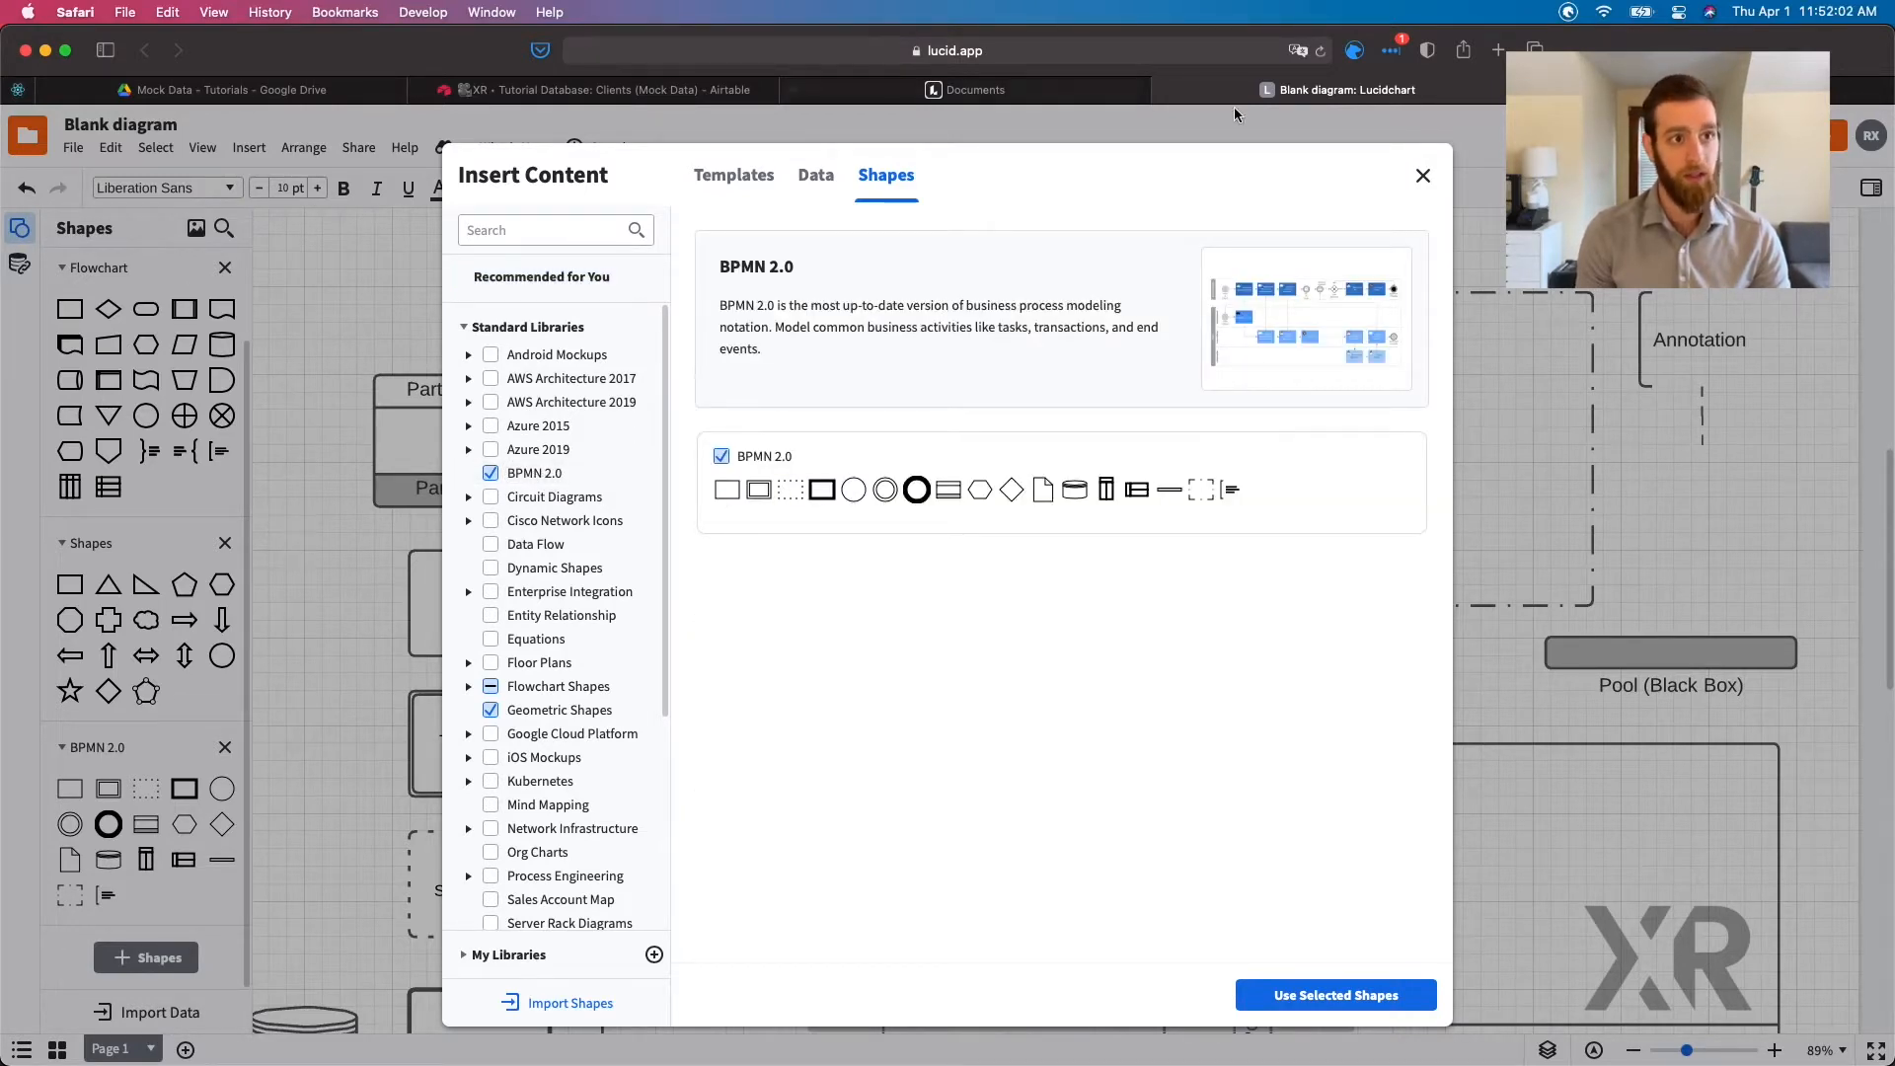
{"action": "left_click", "coordinate": [1423, 176]}
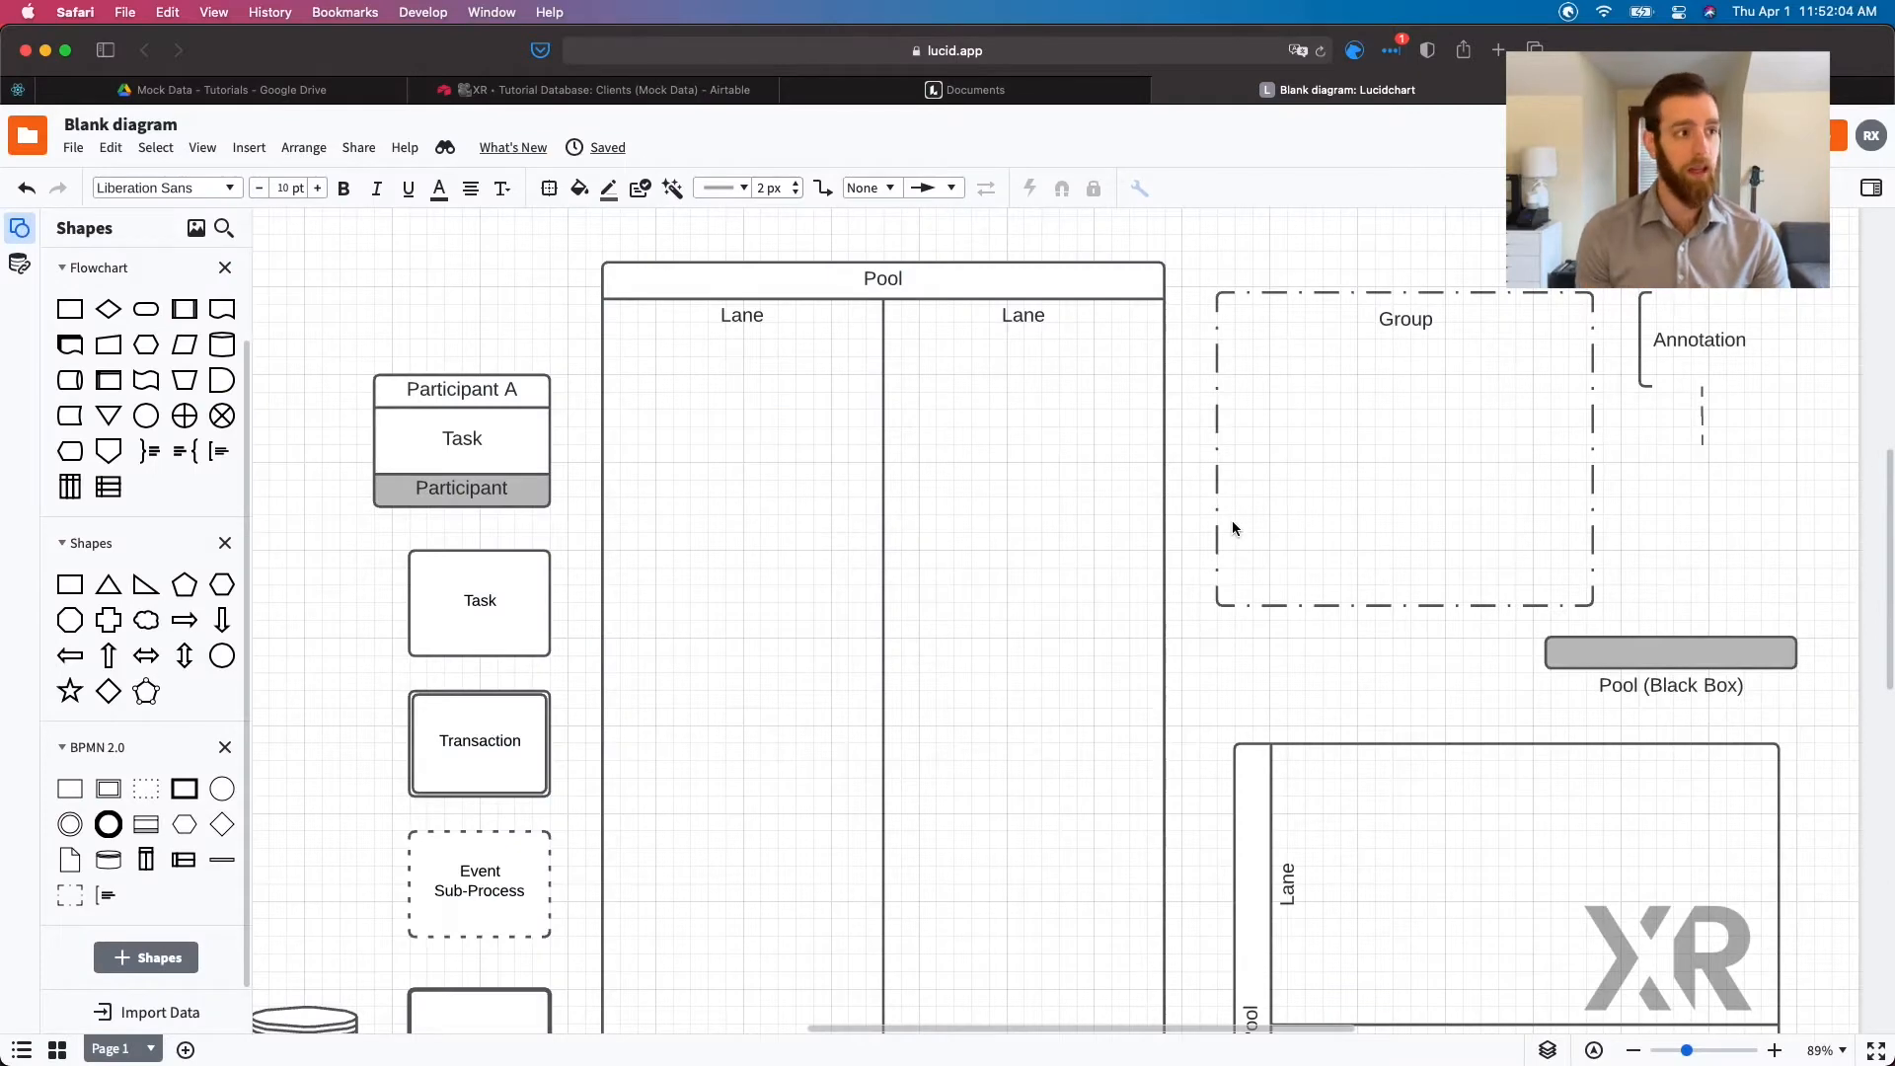
Step: Examine the sample BPMN shapes on the canvas, including the pools, tasks, events, group and annotation
{"action": "scroll", "coordinate": [1232, 523], "scroll_direction": "down", "scroll_amount": 1}
{"action": "scroll", "coordinate": [1232, 523], "scroll_direction": "down", "scroll_amount": 3}
{"action": "scroll", "coordinate": [1232, 523], "scroll_direction": "down", "scroll_amount": 2}
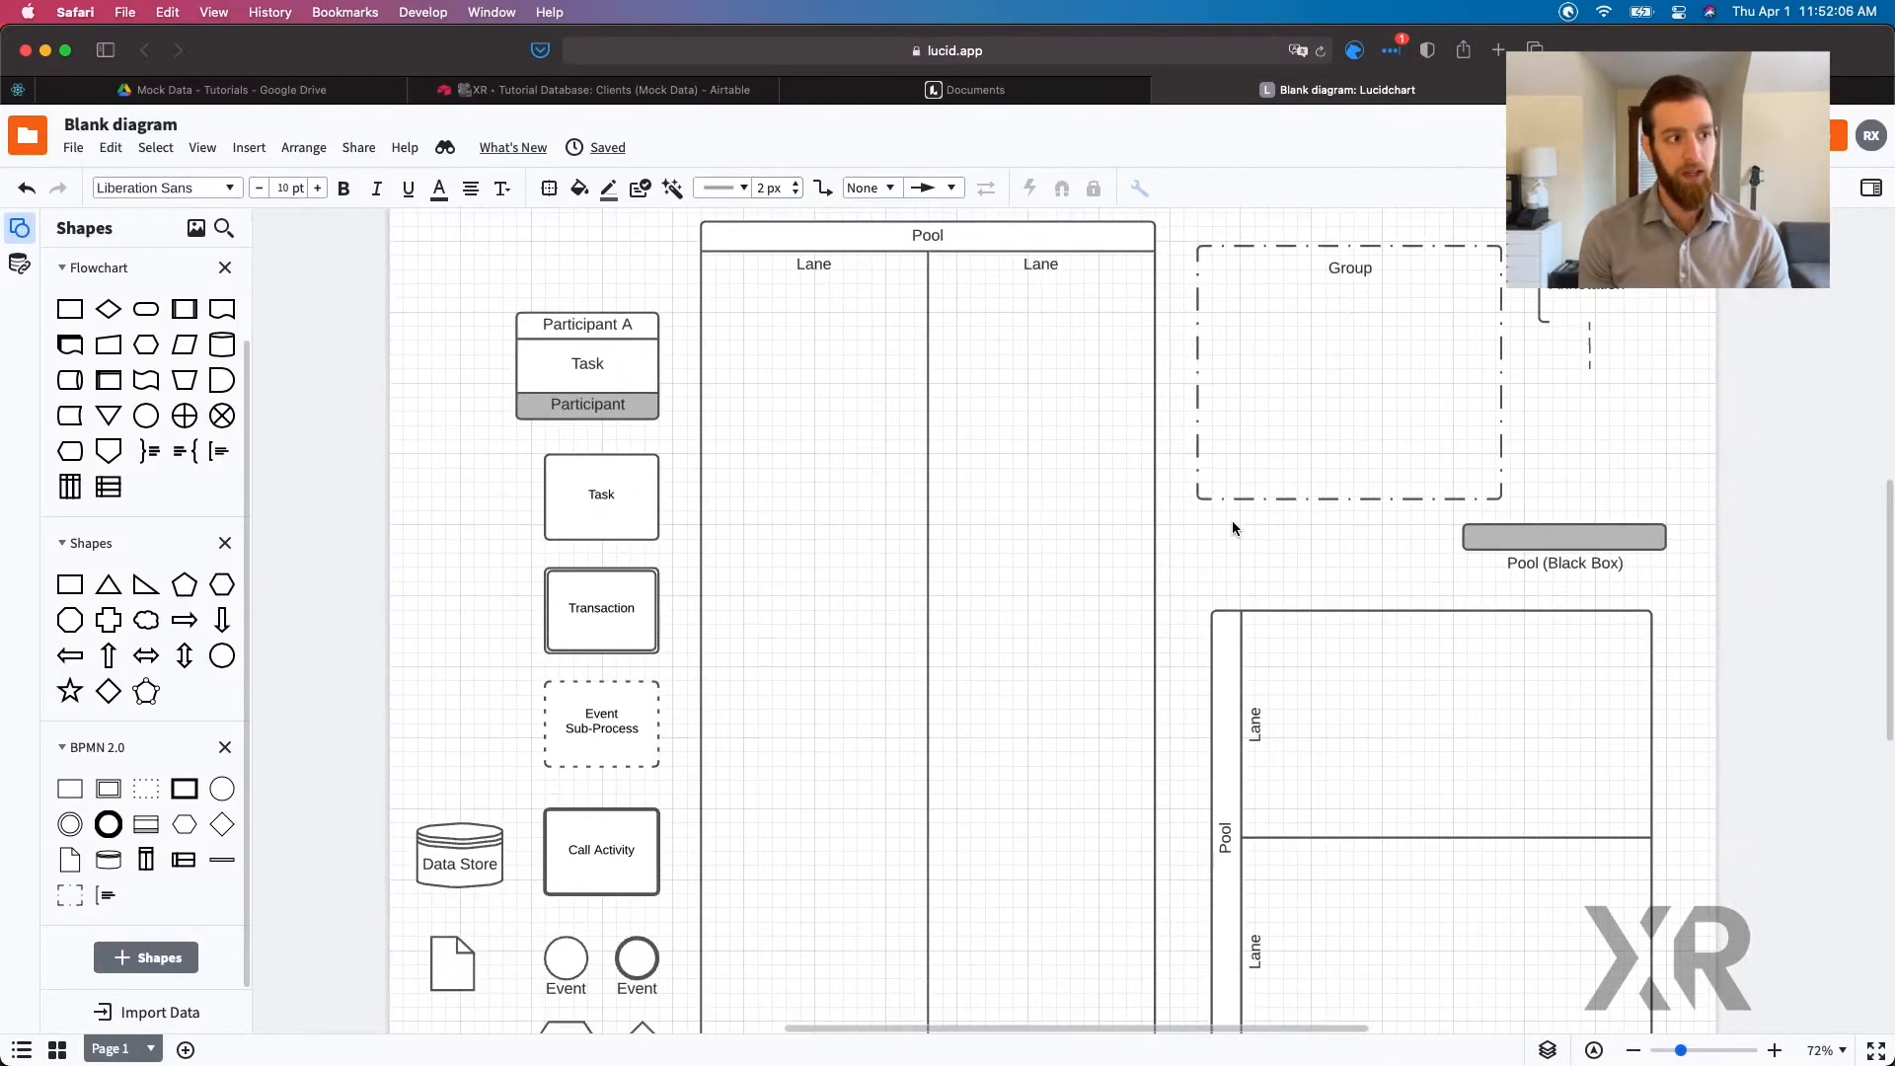
{"action": "scroll", "coordinate": [1233, 524], "scroll_direction": "down", "scroll_amount": 1}
{"action": "scroll", "coordinate": [1232, 528], "scroll_direction": "up", "scroll_amount": 5}
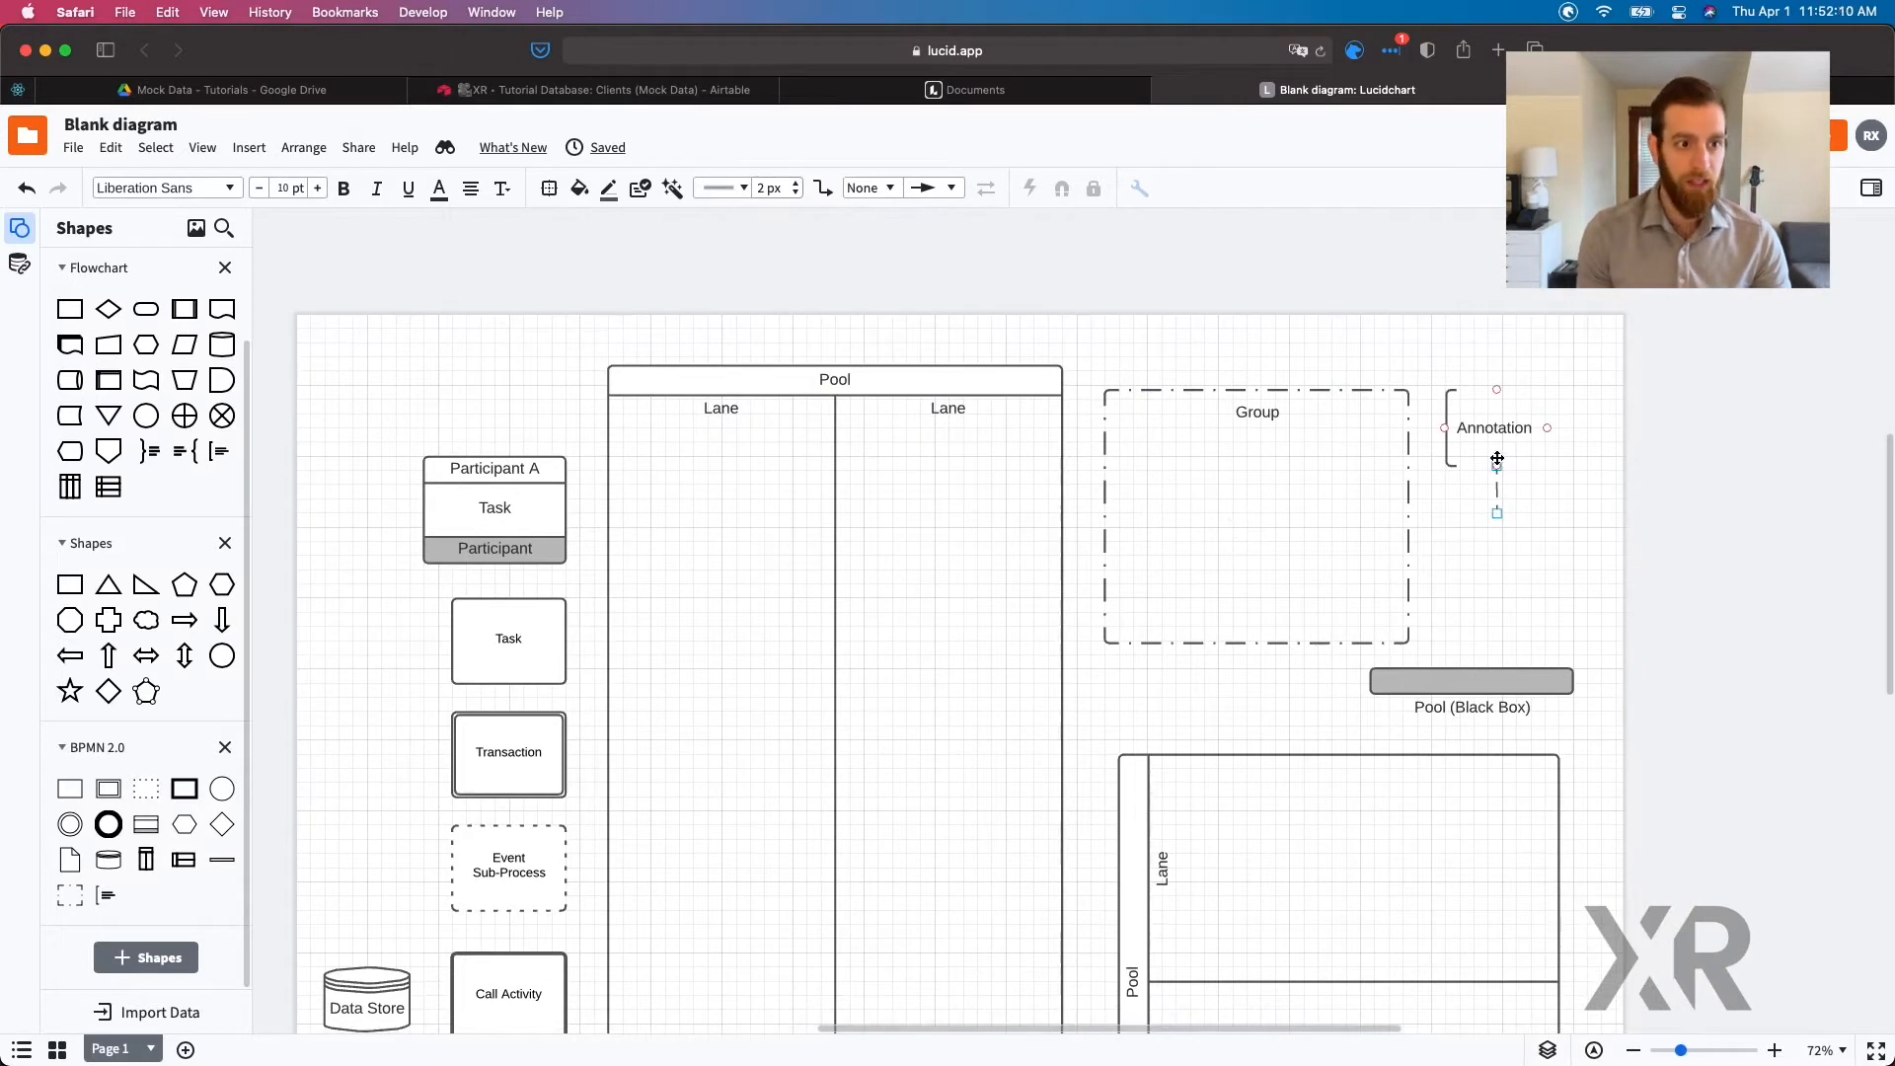
{"action": "scroll", "coordinate": [1436, 713], "scroll_direction": "down", "scroll_amount": 5}
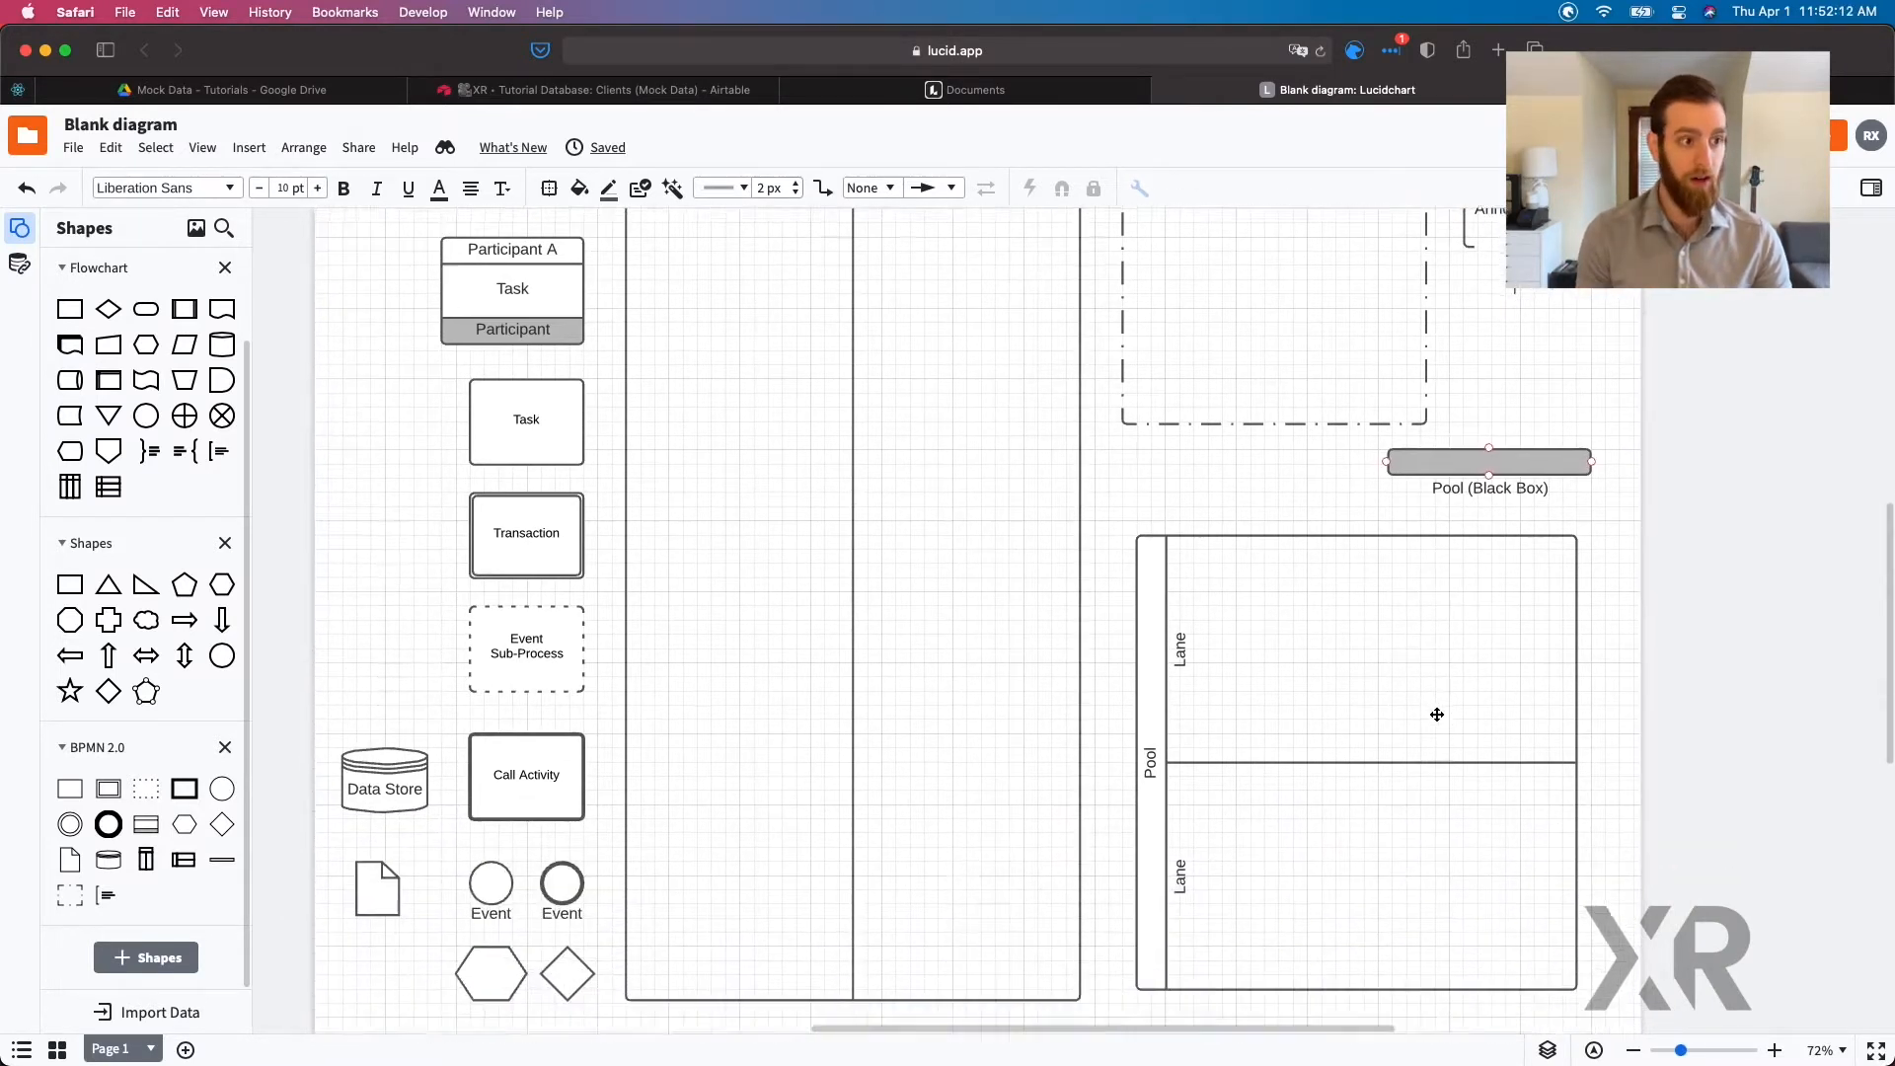
{"action": "scroll", "coordinate": [1436, 714], "scroll_direction": "right", "scroll_amount": 3}
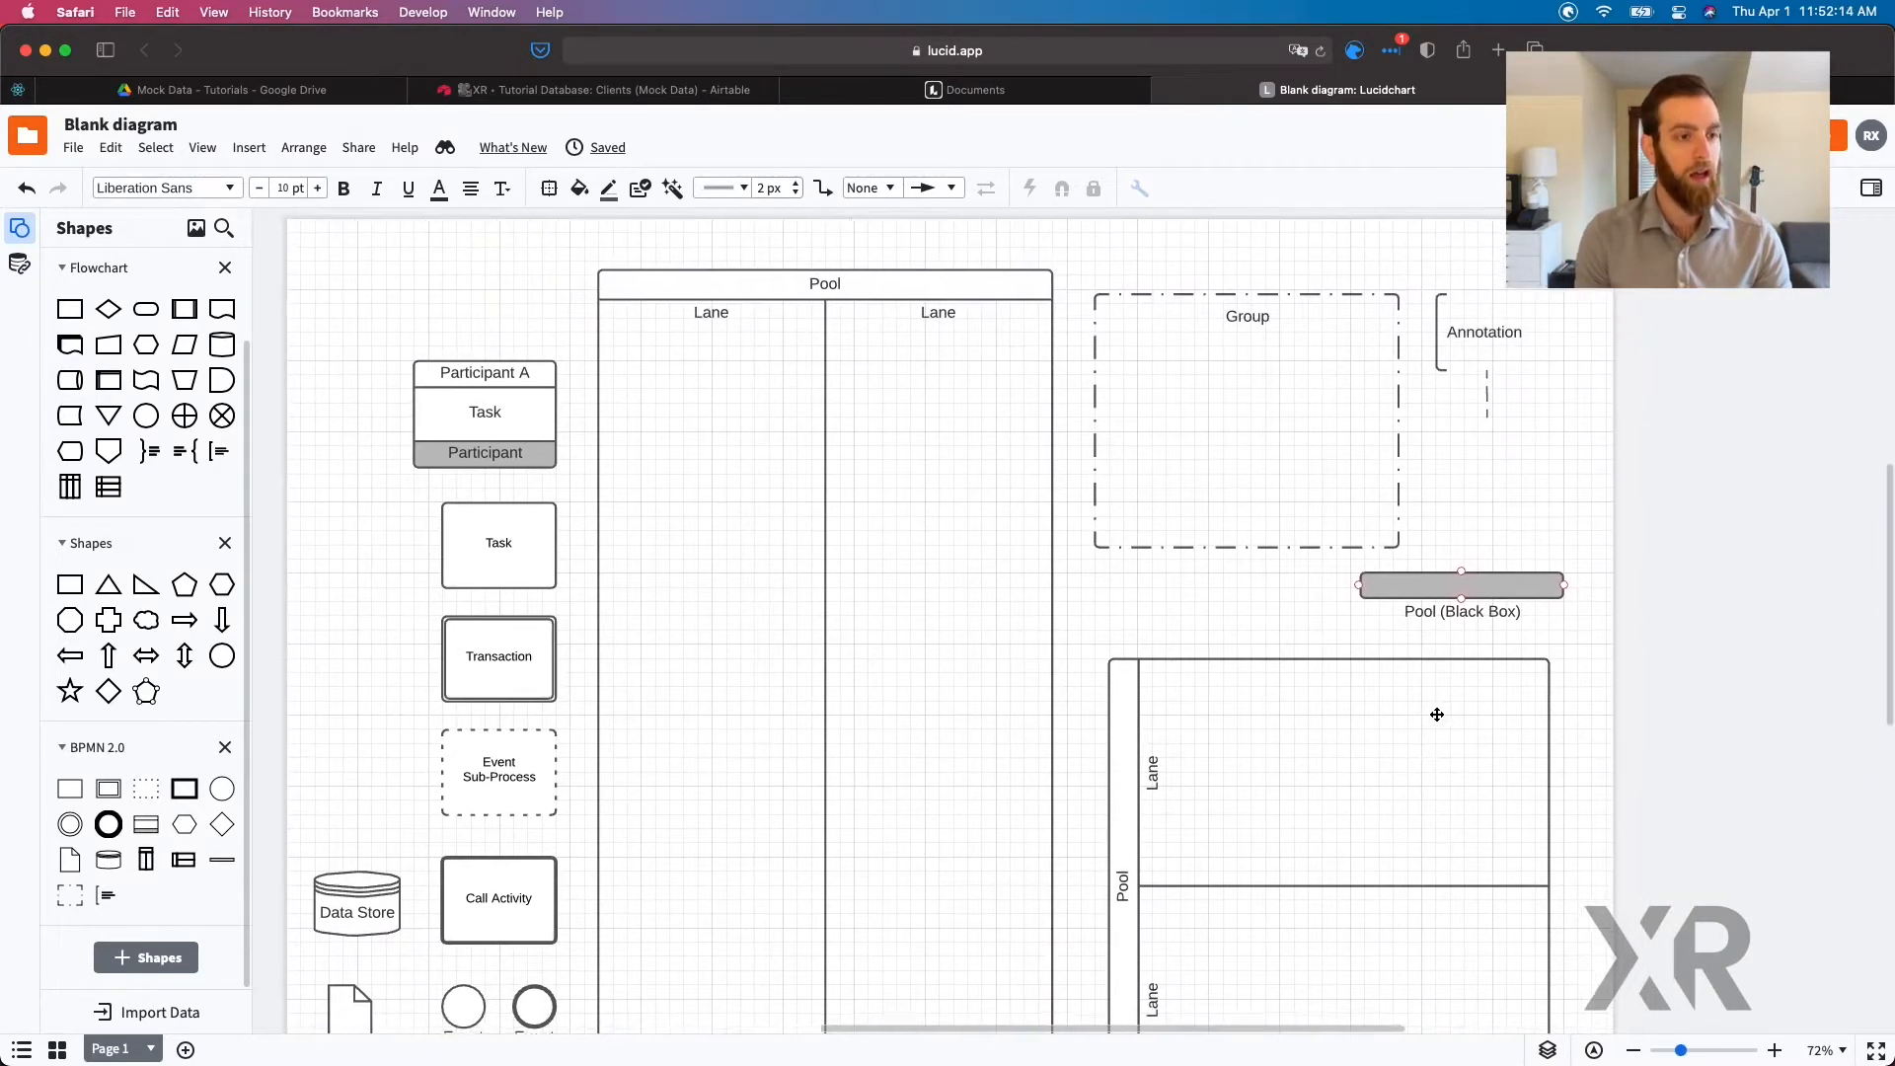
{"action": "scroll", "coordinate": [1436, 714], "scroll_direction": "down", "scroll_amount": 3}
{"action": "scroll", "coordinate": [1436, 713], "scroll_direction": "left", "scroll_amount": 3}
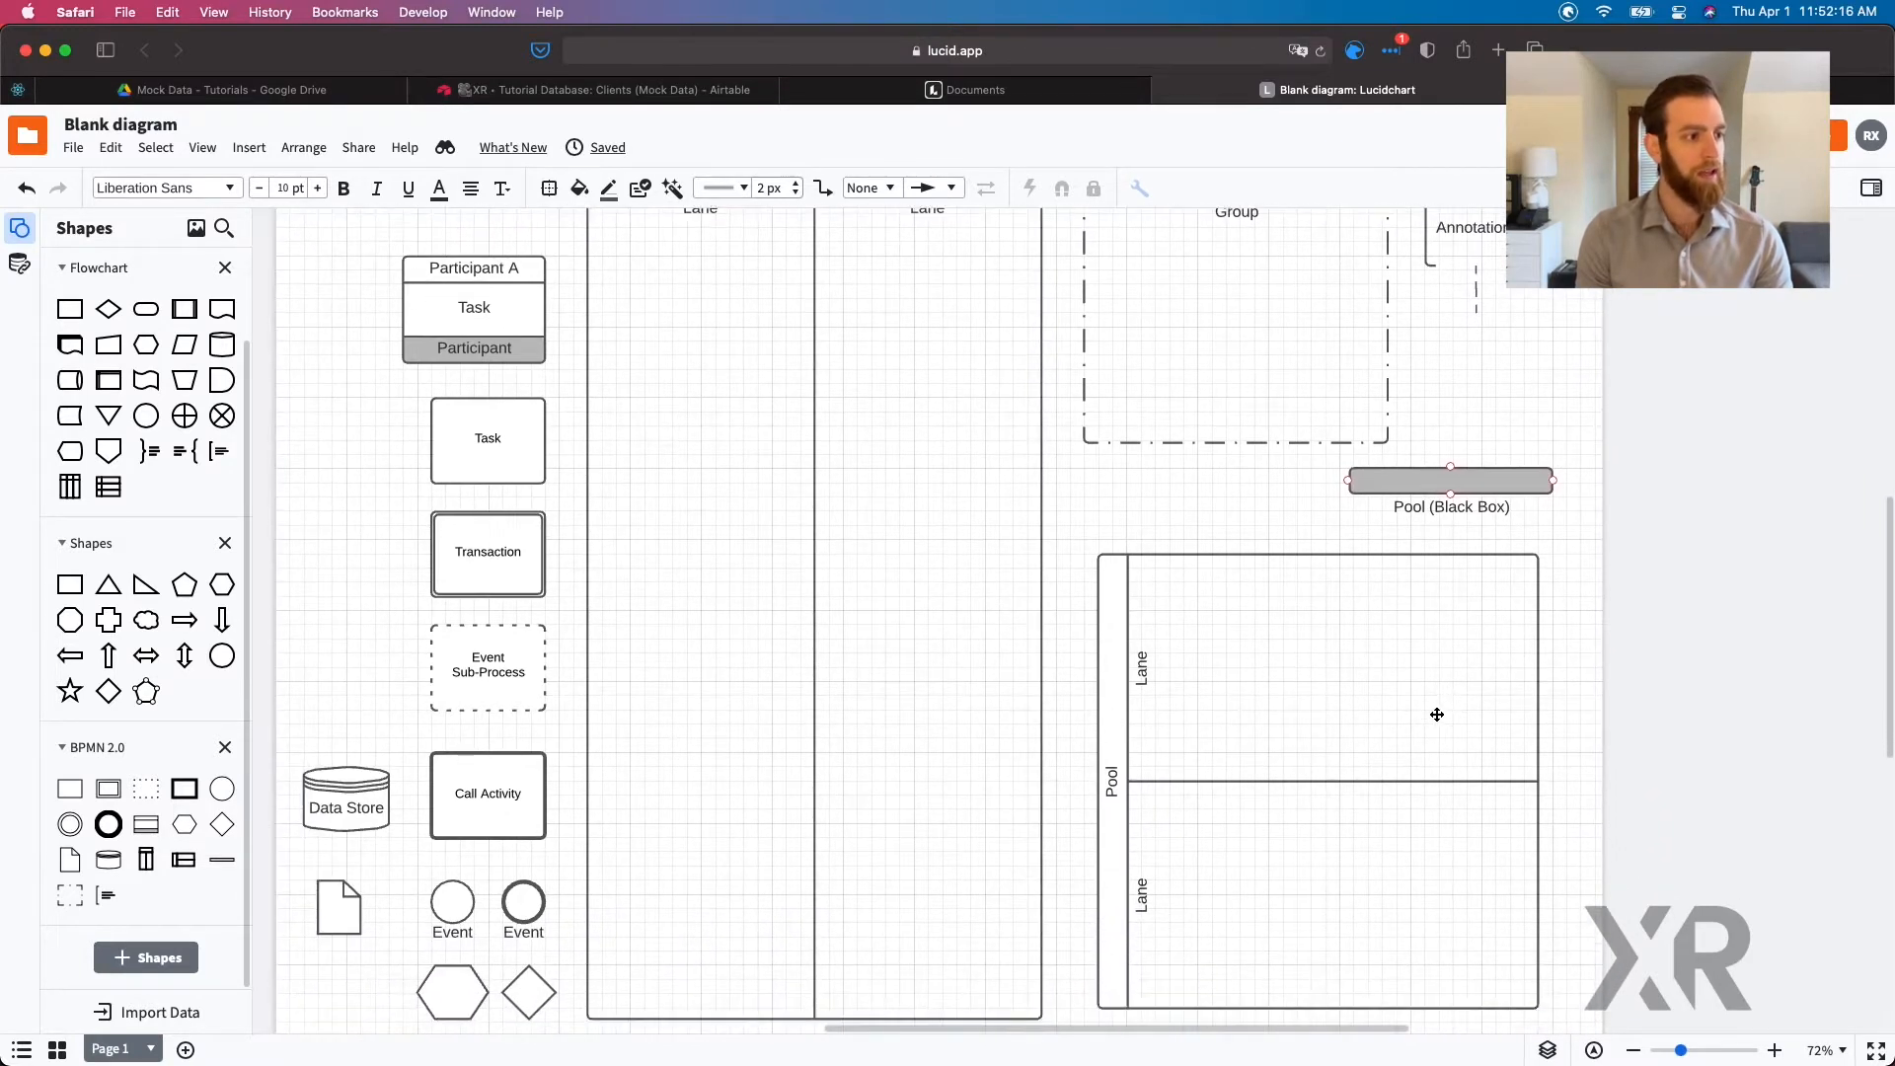
{"action": "scroll", "coordinate": [1437, 713], "scroll_direction": "down", "scroll_amount": 2}
{"action": "scroll", "coordinate": [1436, 713], "scroll_direction": "left", "scroll_amount": 2}
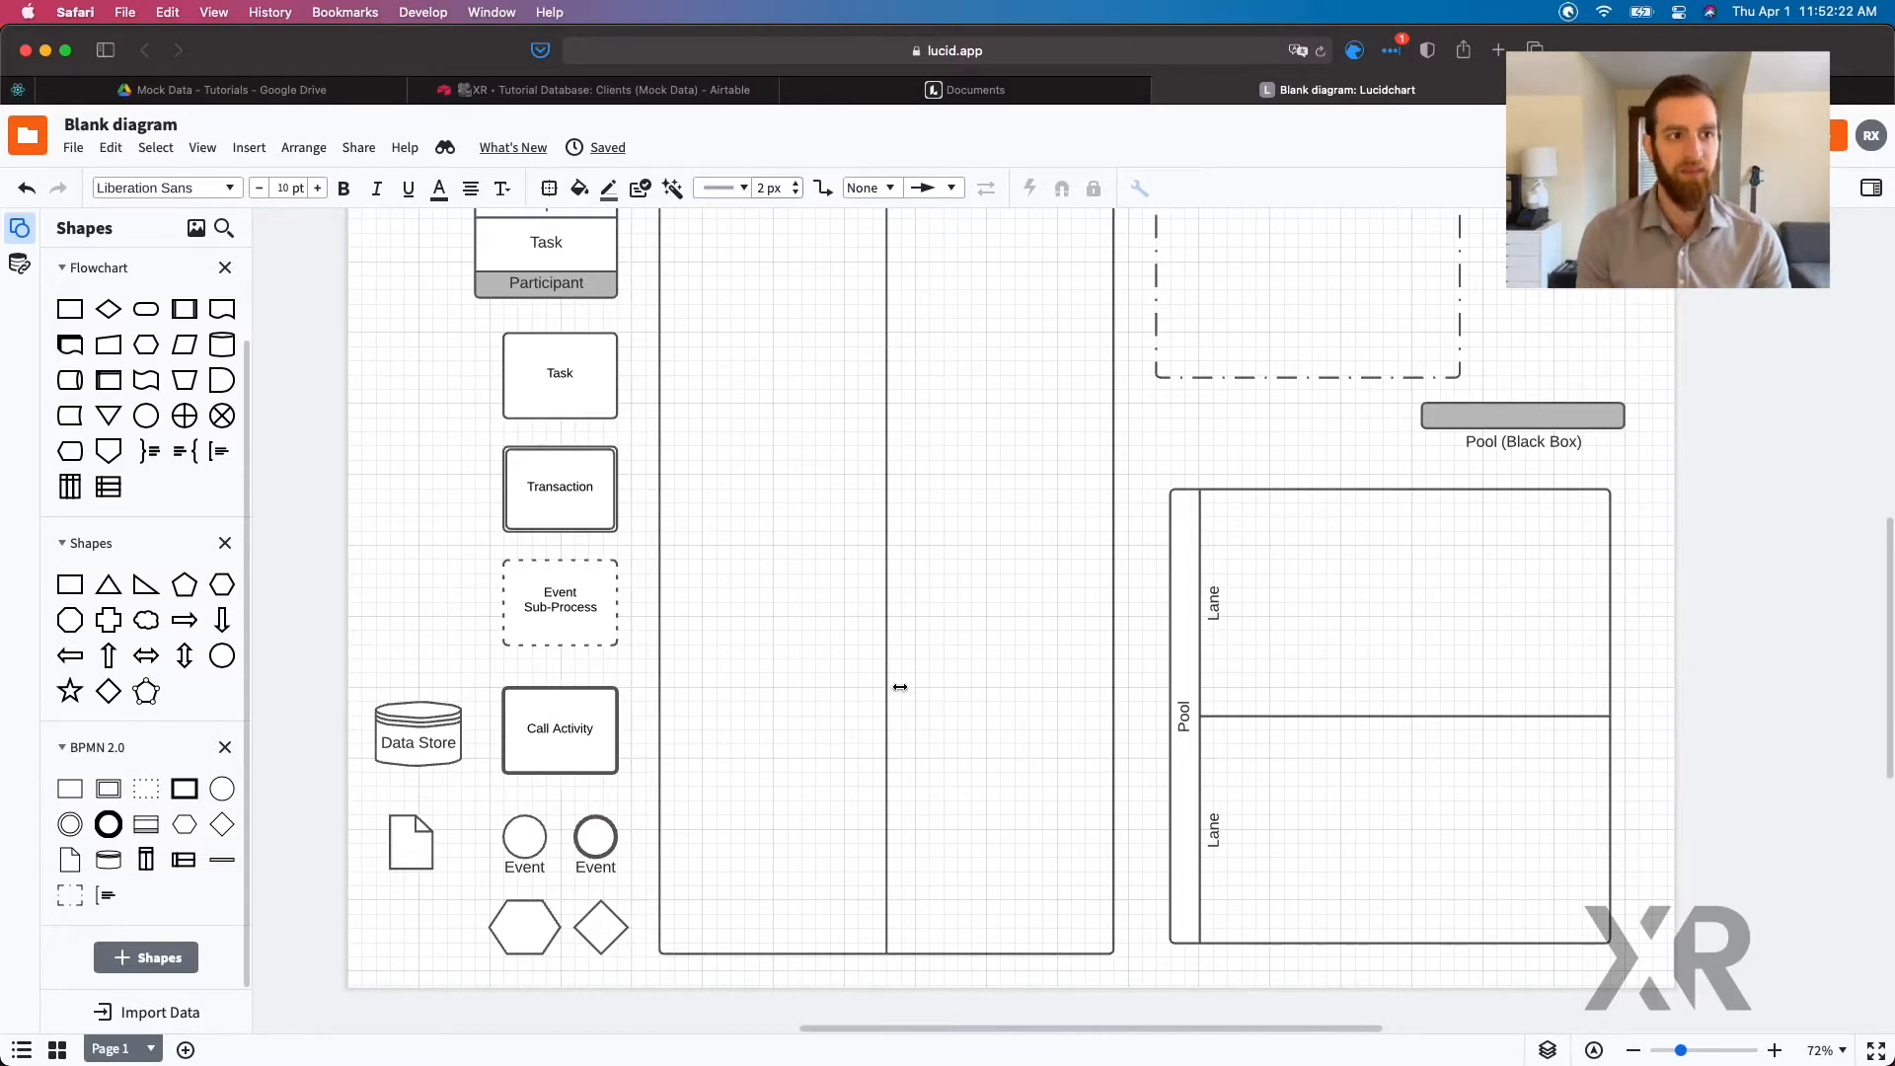
{"action": "scroll", "coordinate": [937, 696], "scroll_direction": "down", "scroll_amount": 5}
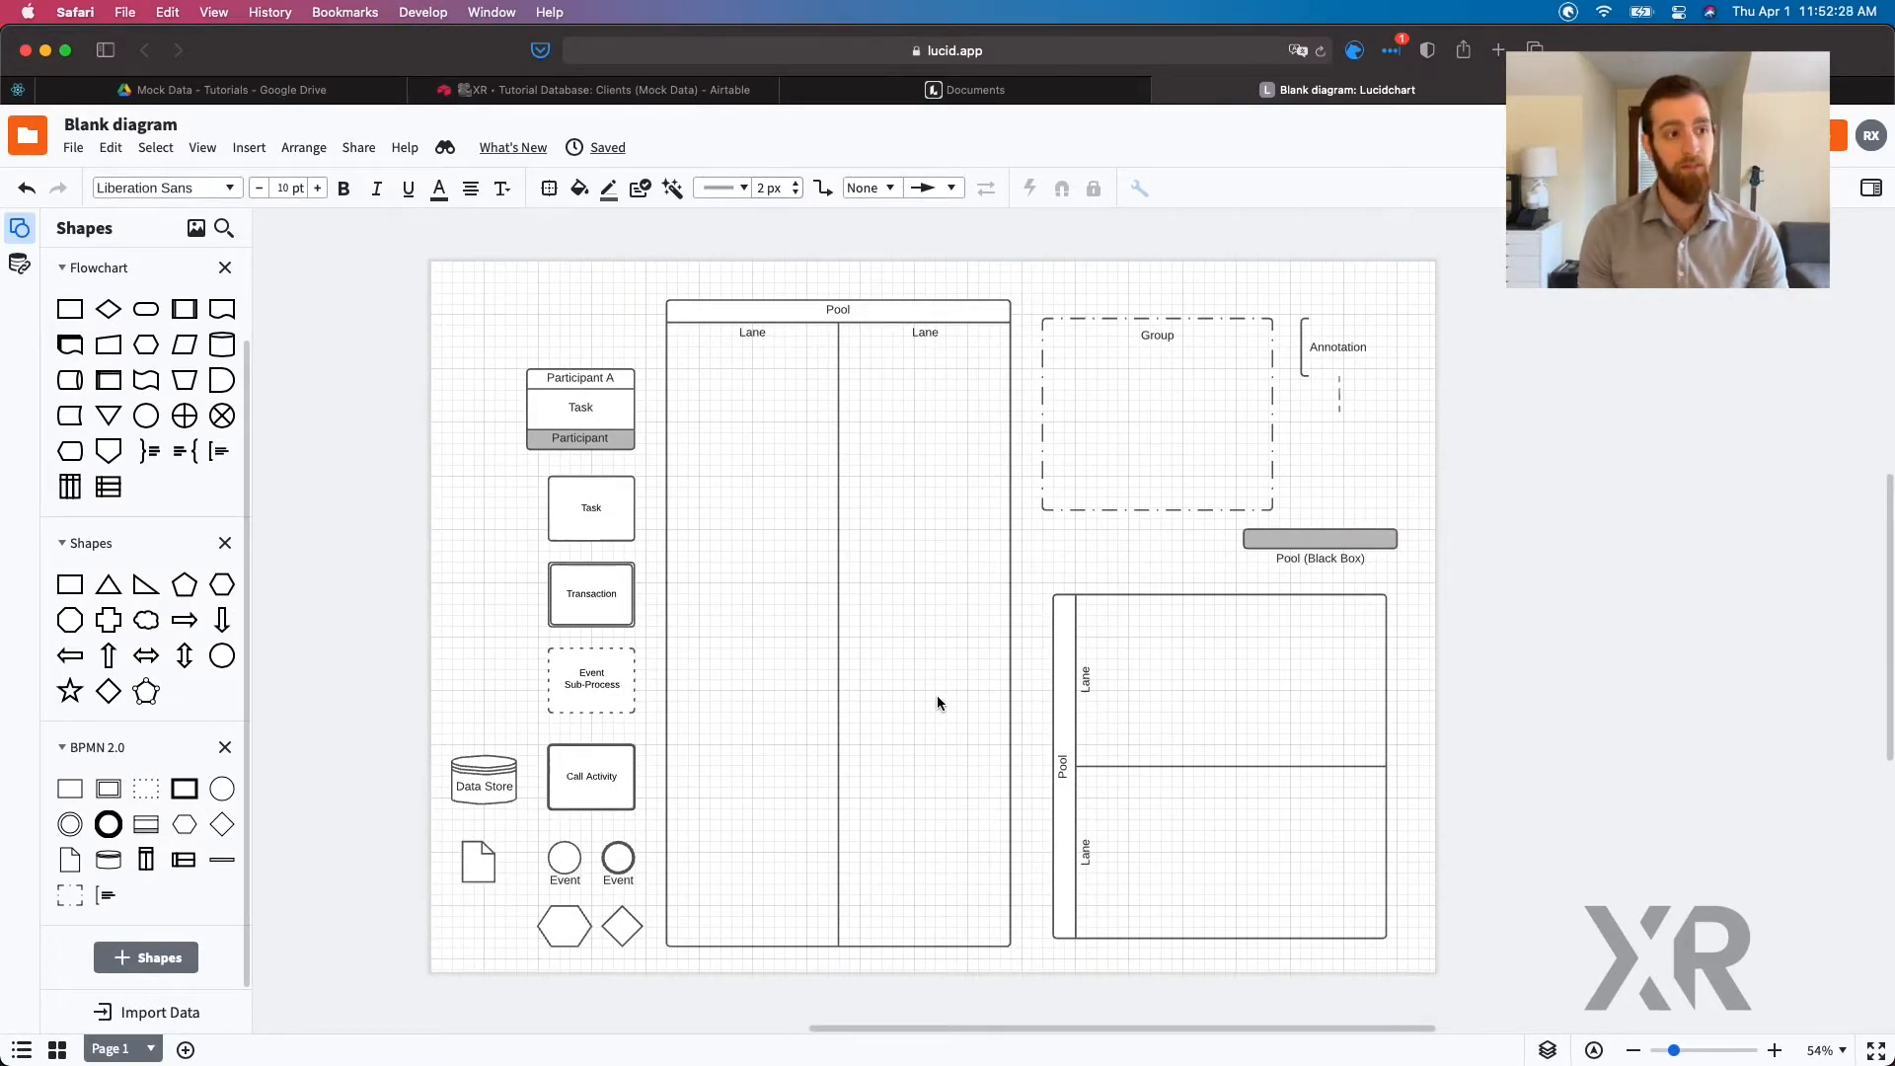
Step: Duplicate the vertical two-lane pool into the empty canvas area to the right of the sample shapes
{"action": "left_click", "coordinate": [930, 311]}
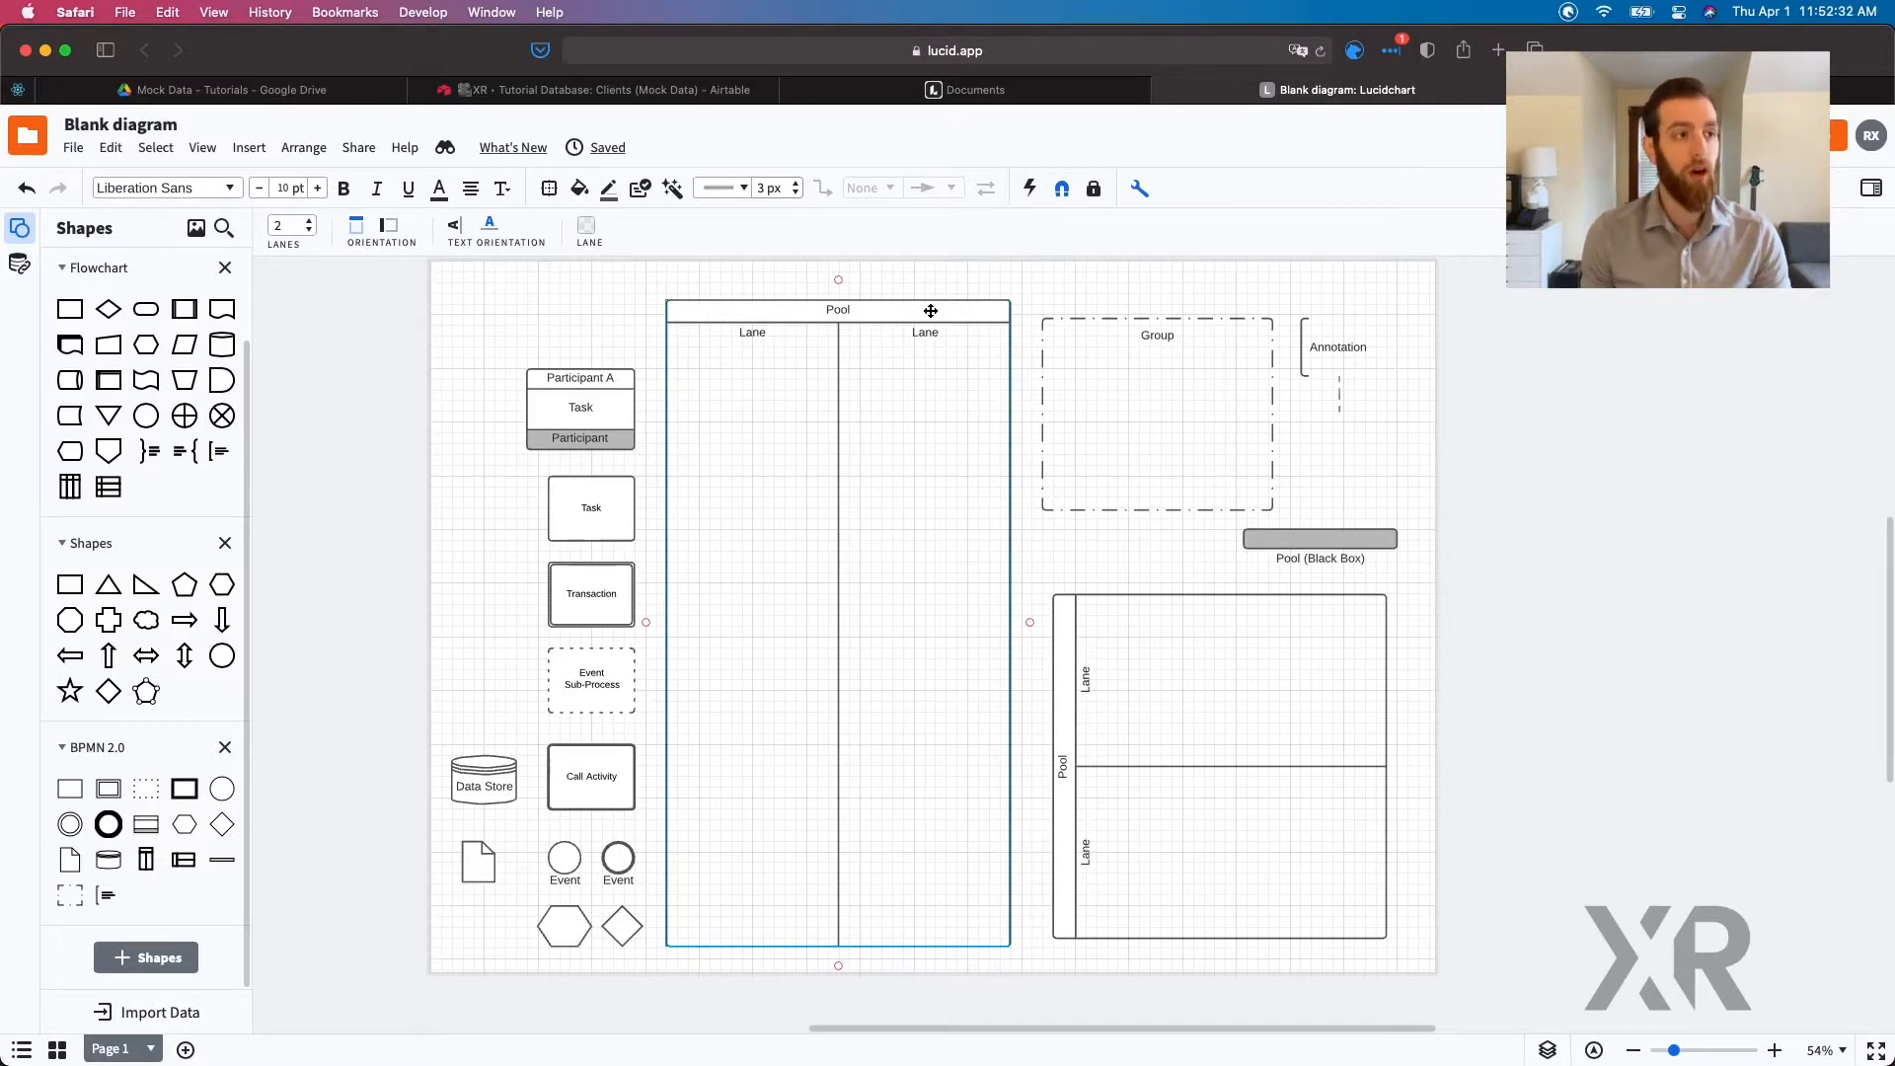
{"action": "scroll", "coordinate": [931, 311], "scroll_direction": "right", "scroll_amount": 5}
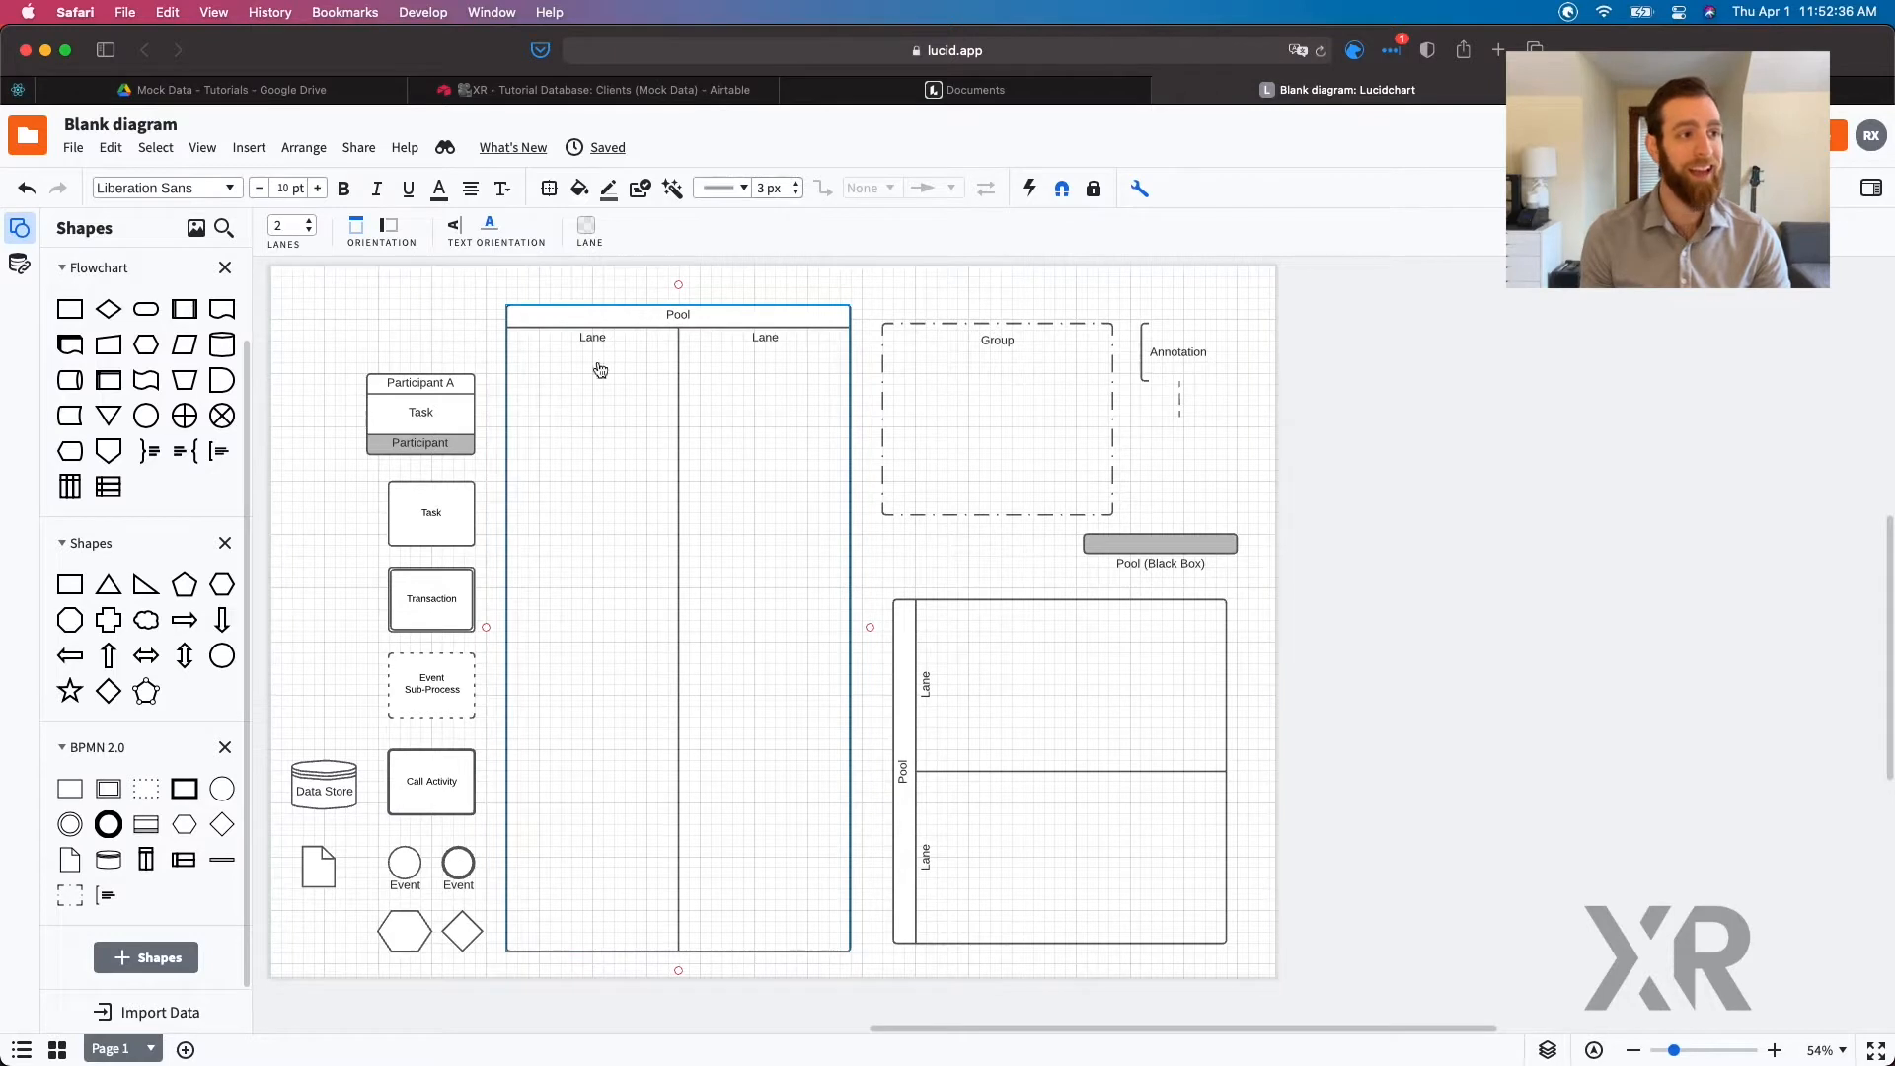
{"action": "left_click_drag", "start_coordinate": [731, 317], "coordinate": [1537, 355]}
{"action": "scroll", "coordinate": [1539, 356], "scroll_direction": "right", "scroll_amount": 5}
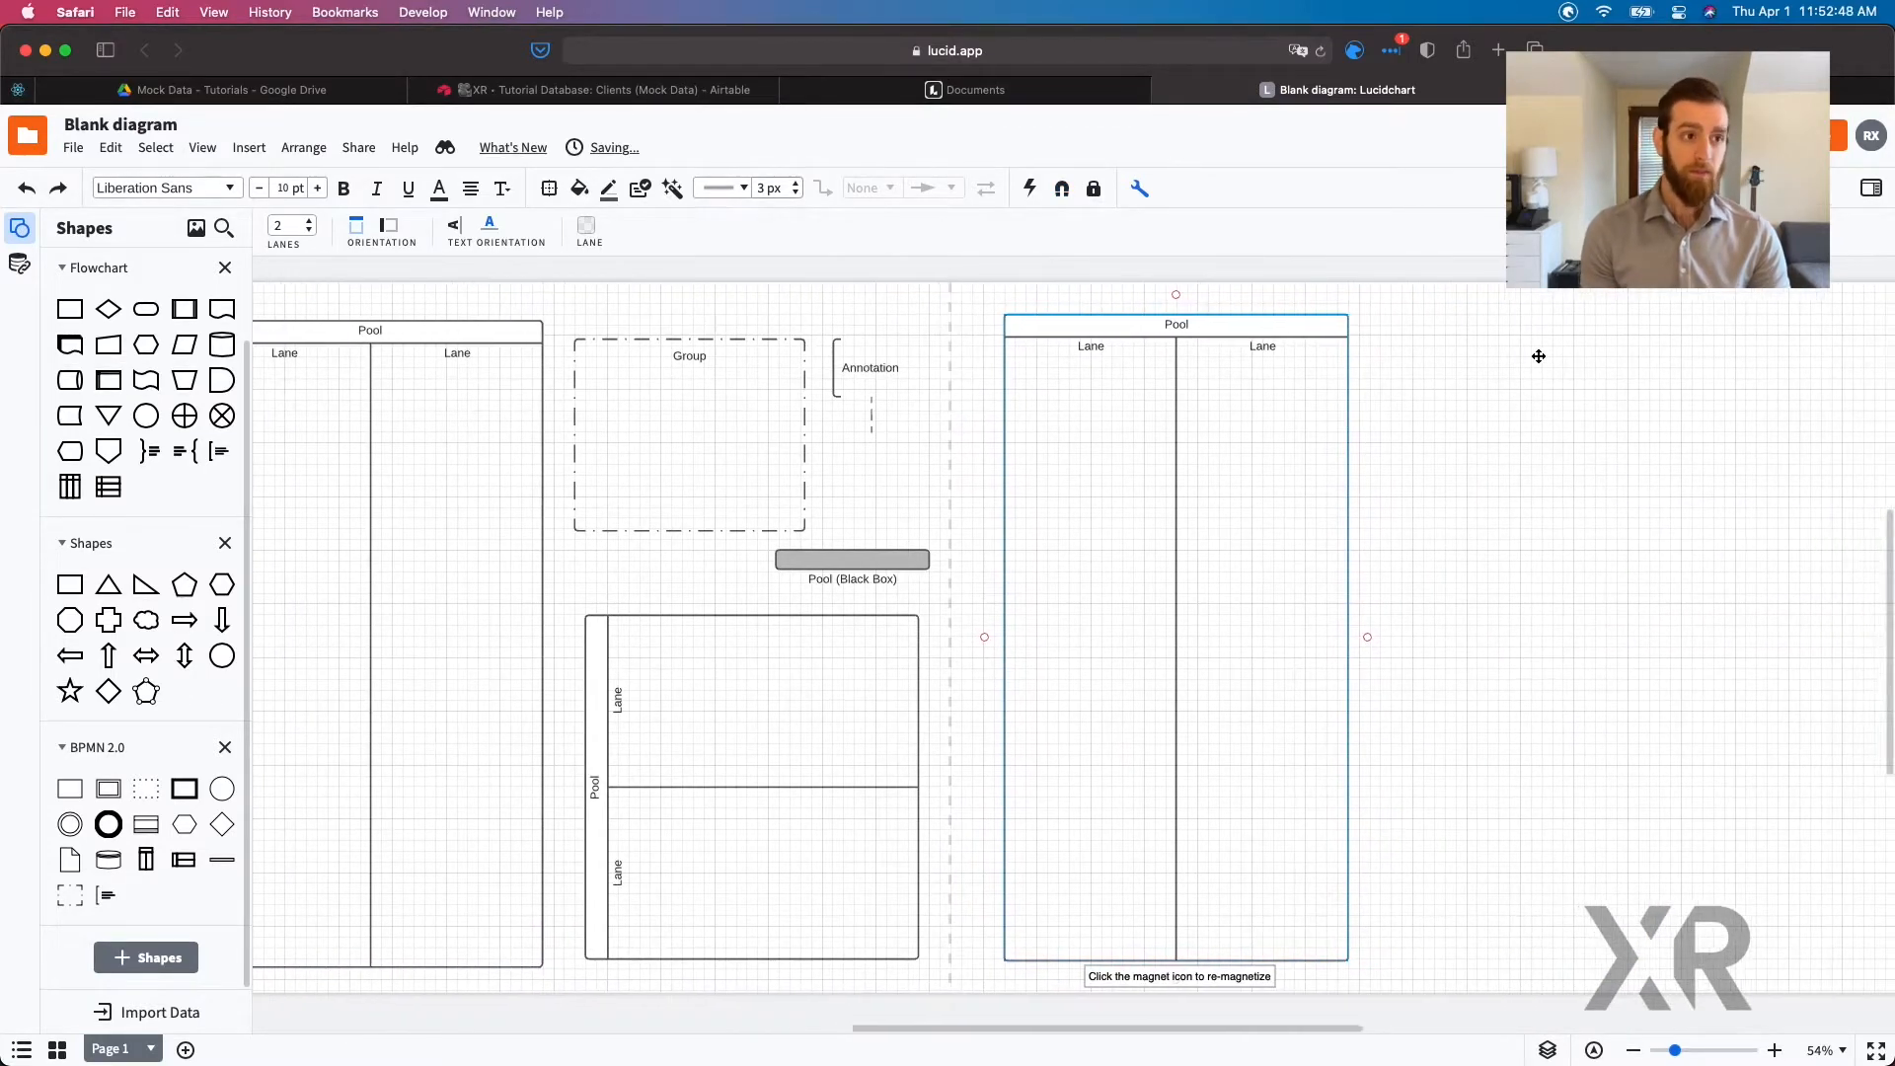
Step: Title the duplicated pool "New Member Onboarding"
{"action": "scroll", "coordinate": [1539, 355], "scroll_direction": "up", "scroll_amount": 3}
{"action": "scroll", "coordinate": [1539, 355], "scroll_direction": "right", "scroll_amount": 1}
{"action": "scroll", "coordinate": [1539, 356], "scroll_direction": "right", "scroll_amount": 2}
{"action": "scroll", "coordinate": [1539, 356], "scroll_direction": "down", "scroll_amount": 3}
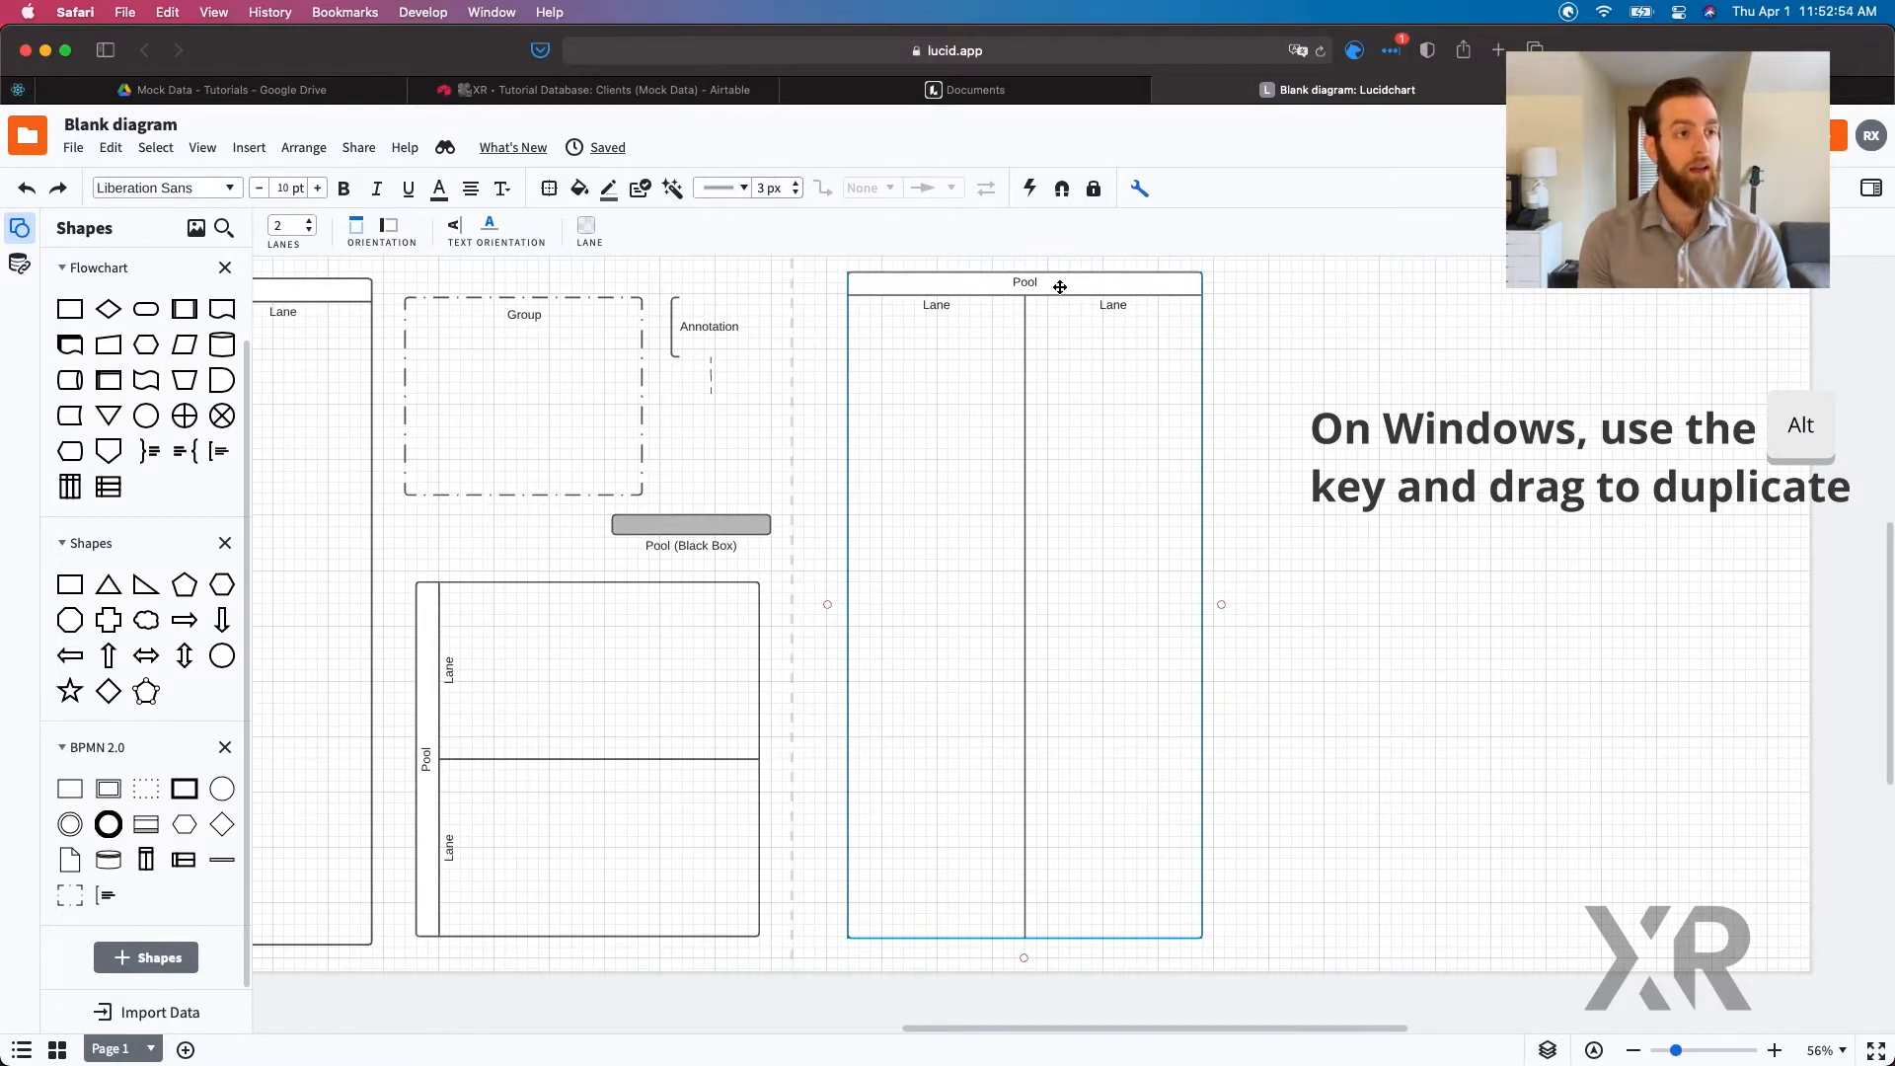
{"action": "left_click_drag", "start_coordinate": [1060, 286], "coordinate": [1098, 309]}
{"action": "double_click", "coordinate": [1098, 309]}
{"action": "scroll", "coordinate": [1099, 309], "scroll_direction": "up", "scroll_amount": 5}
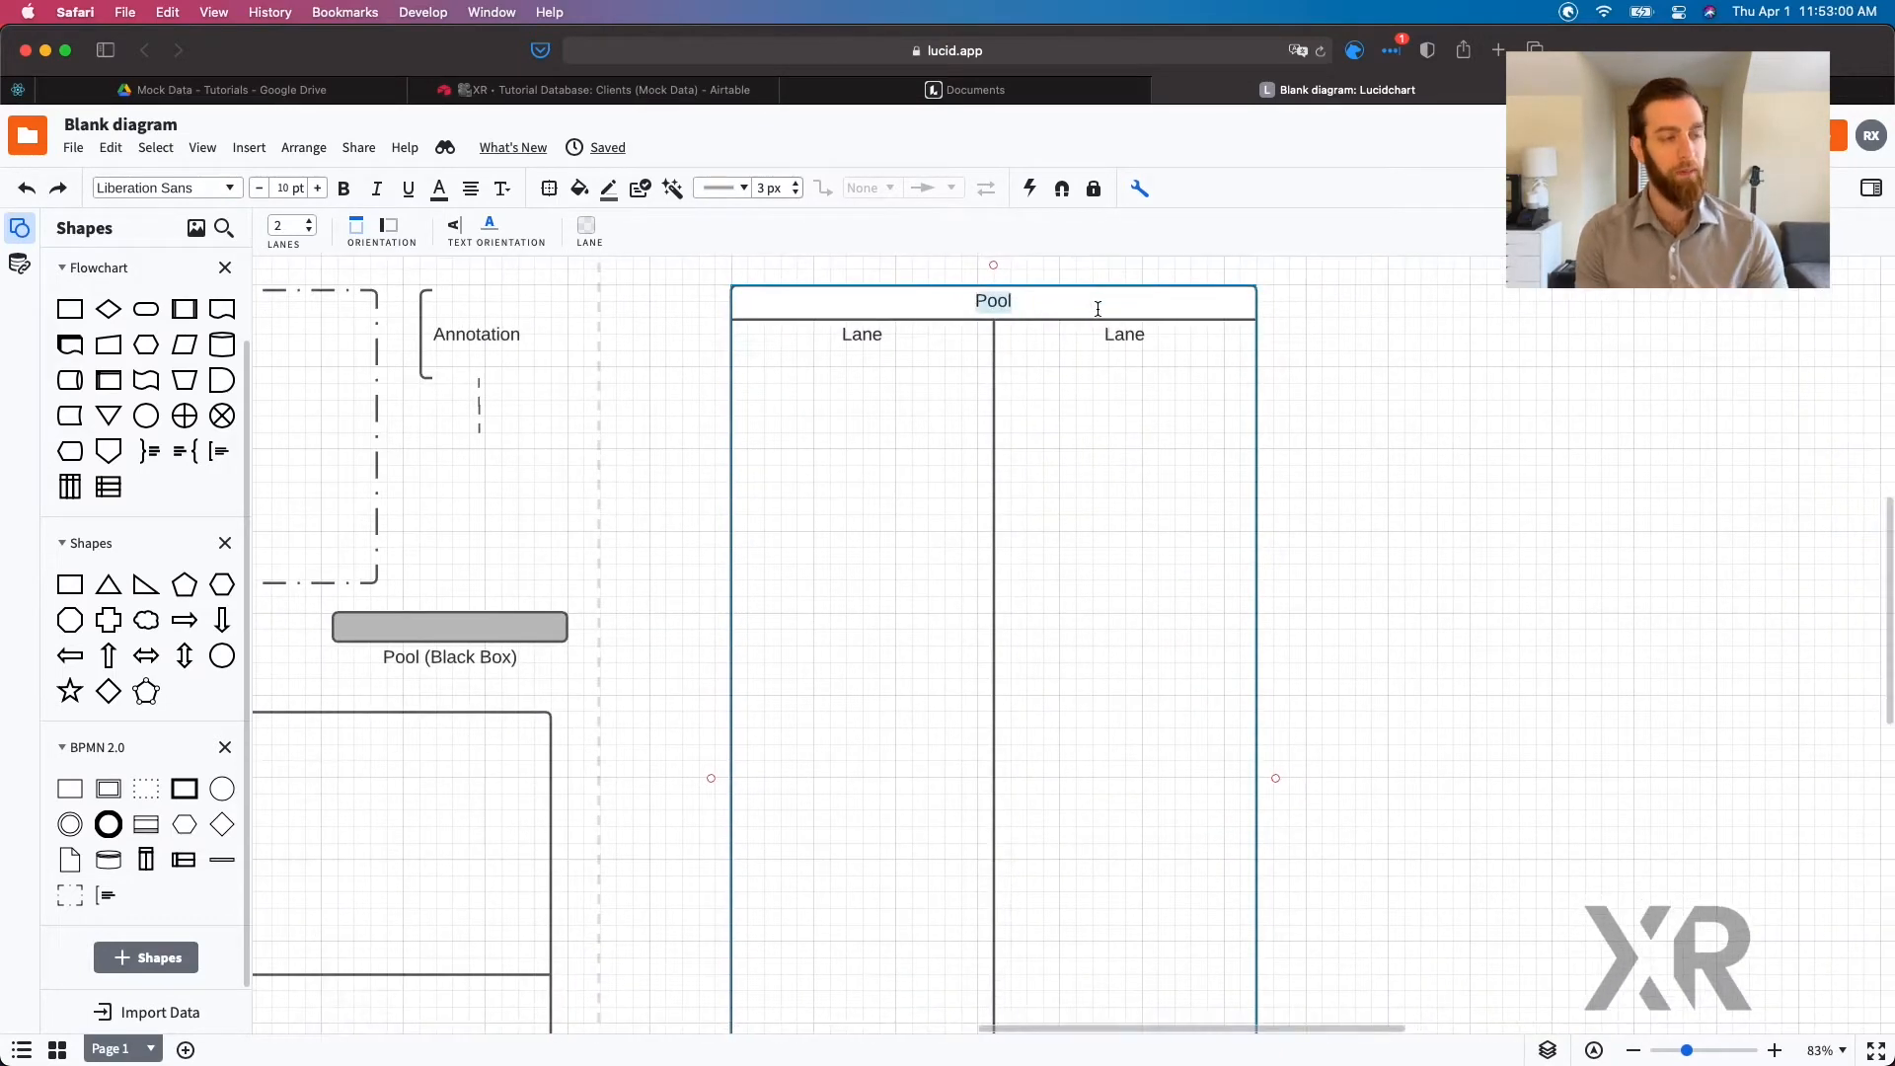
{"action": "scroll", "coordinate": [1098, 309], "scroll_direction": "right", "scroll_amount": 2}
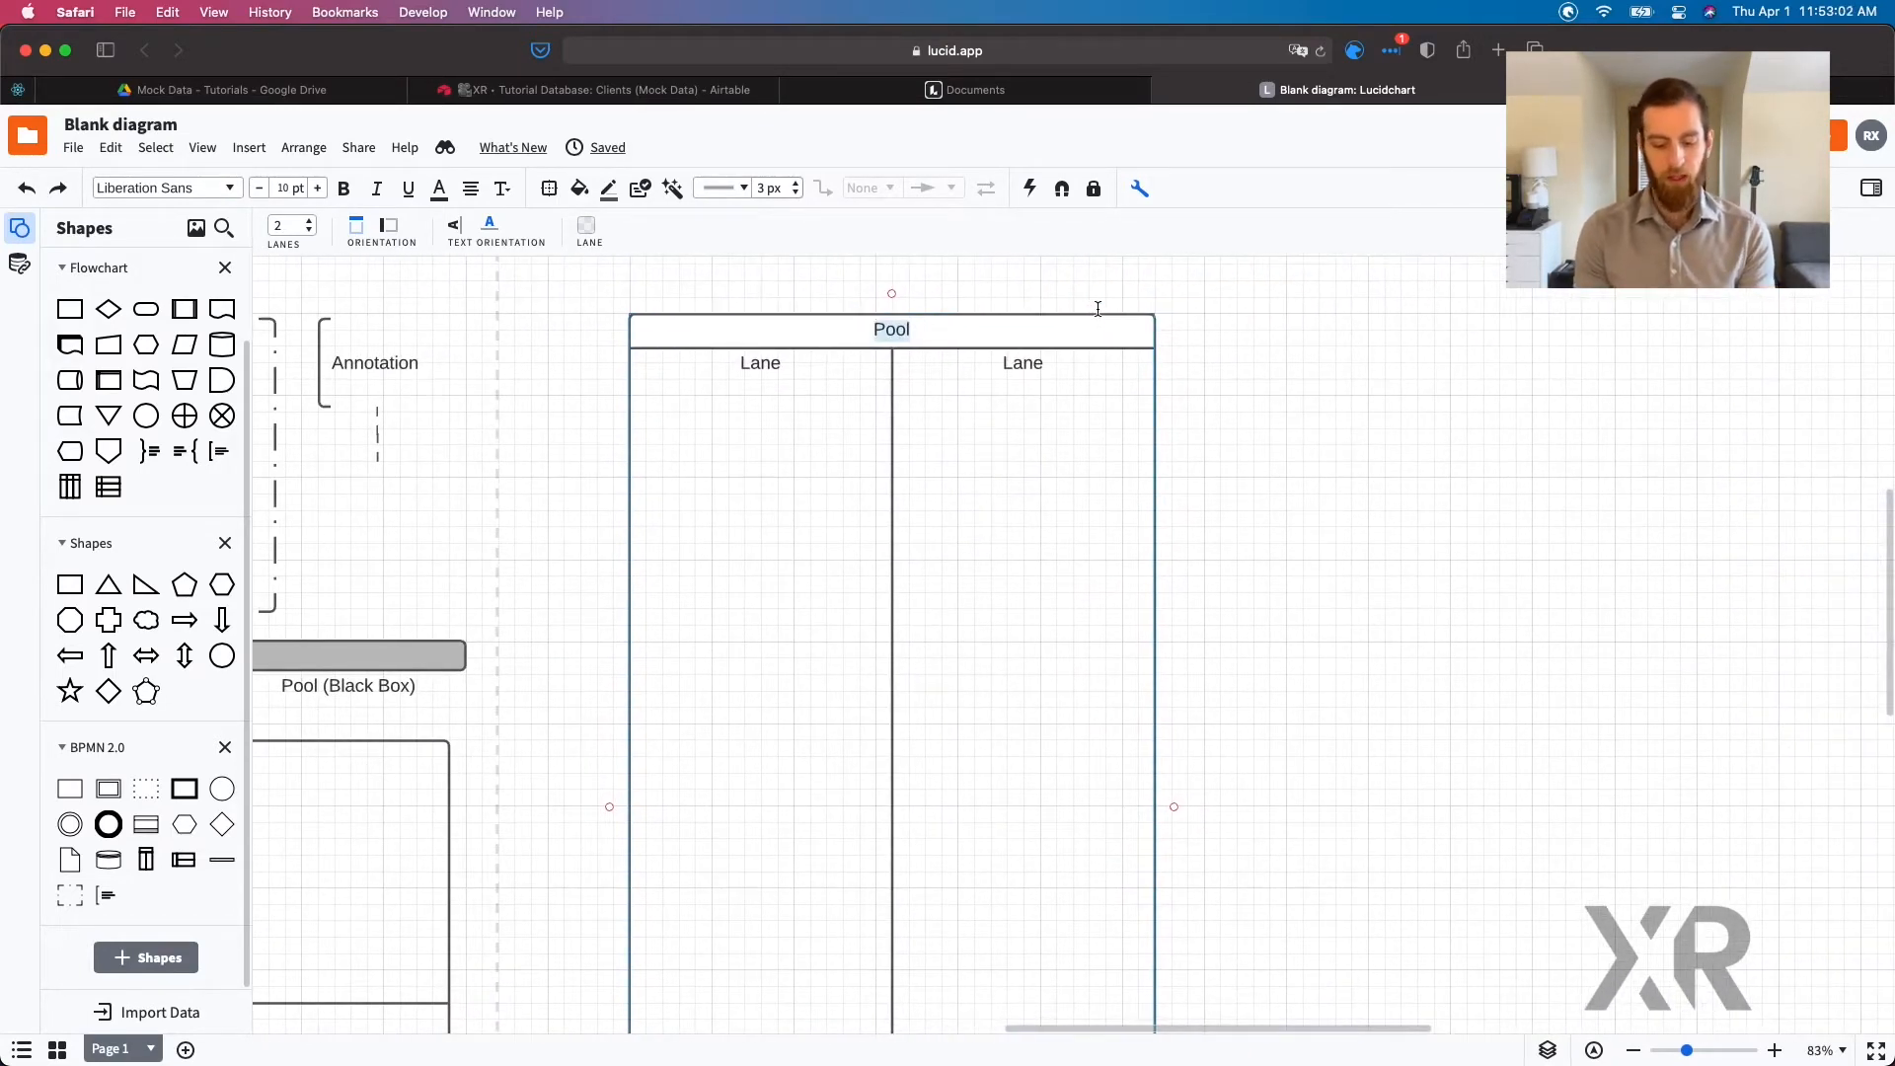
{"action": "type", "text": "New Me"}
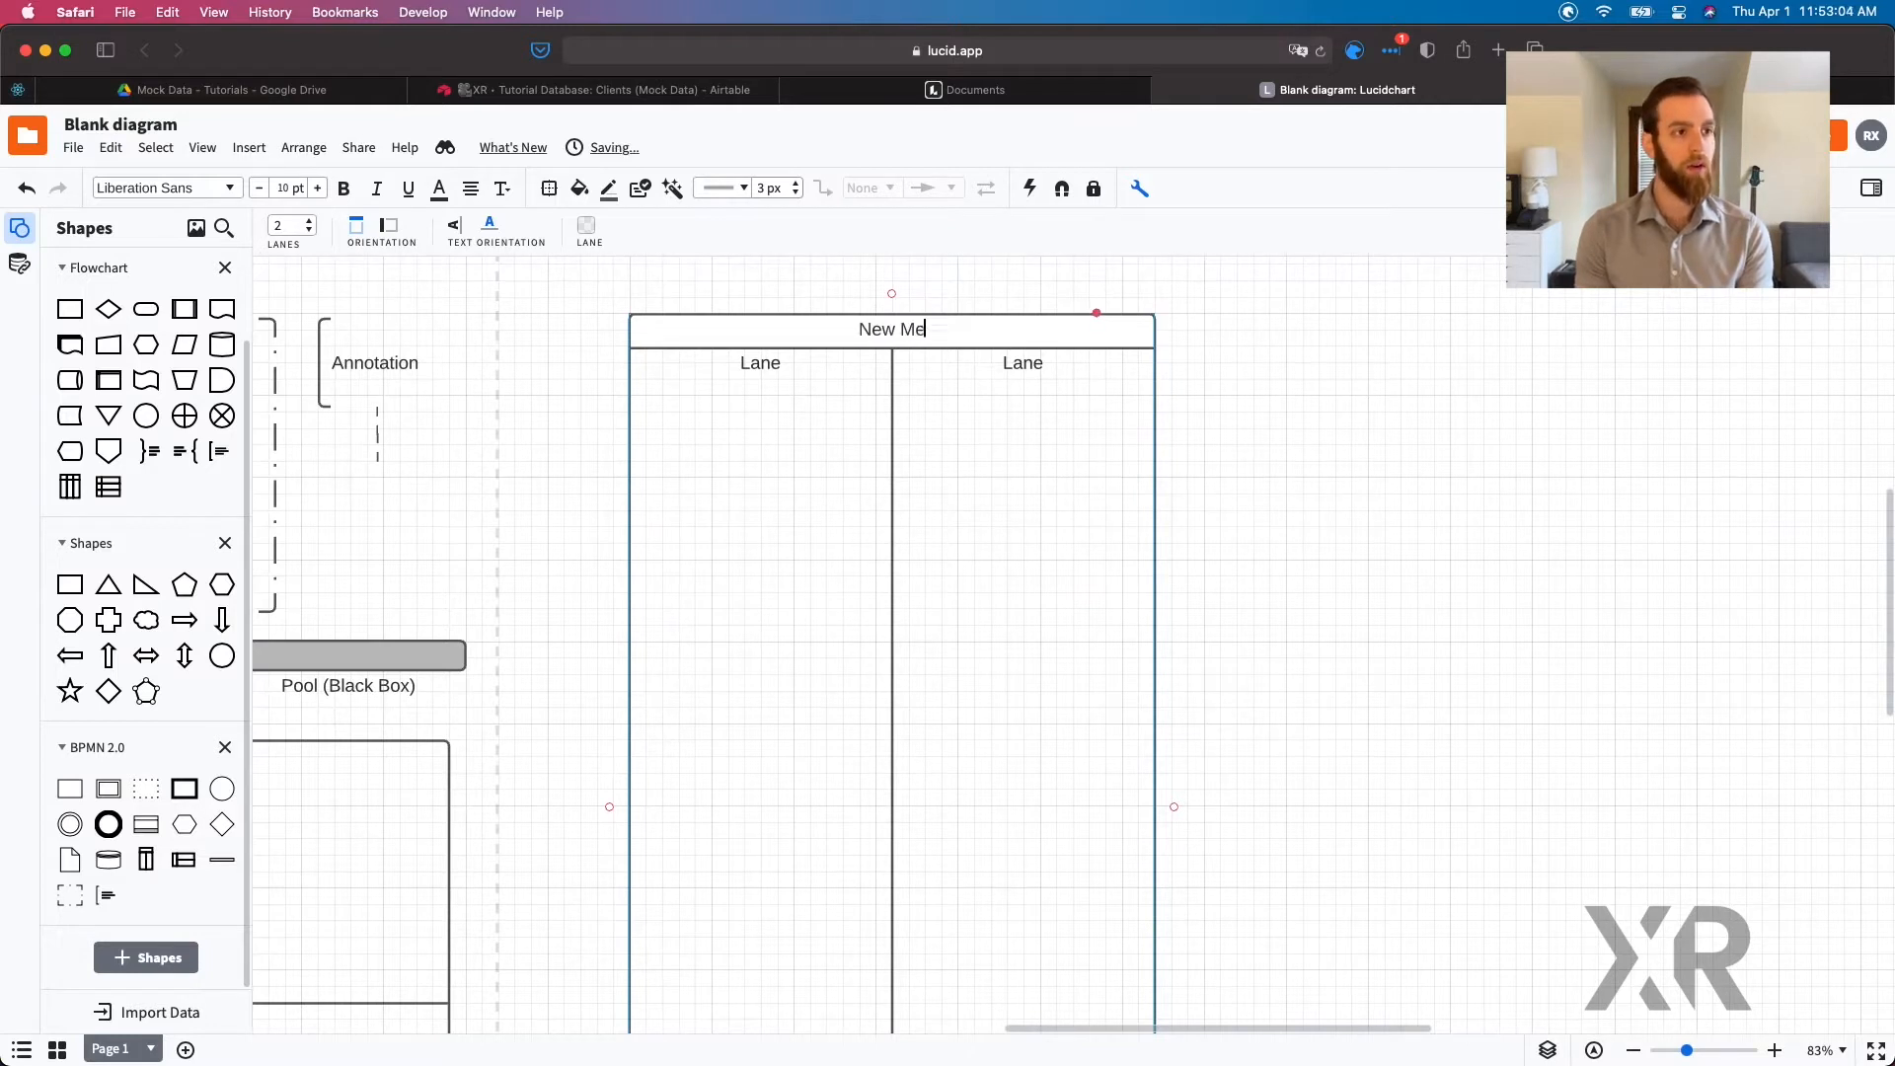
{"action": "type", "text": "mber Onboarding"}
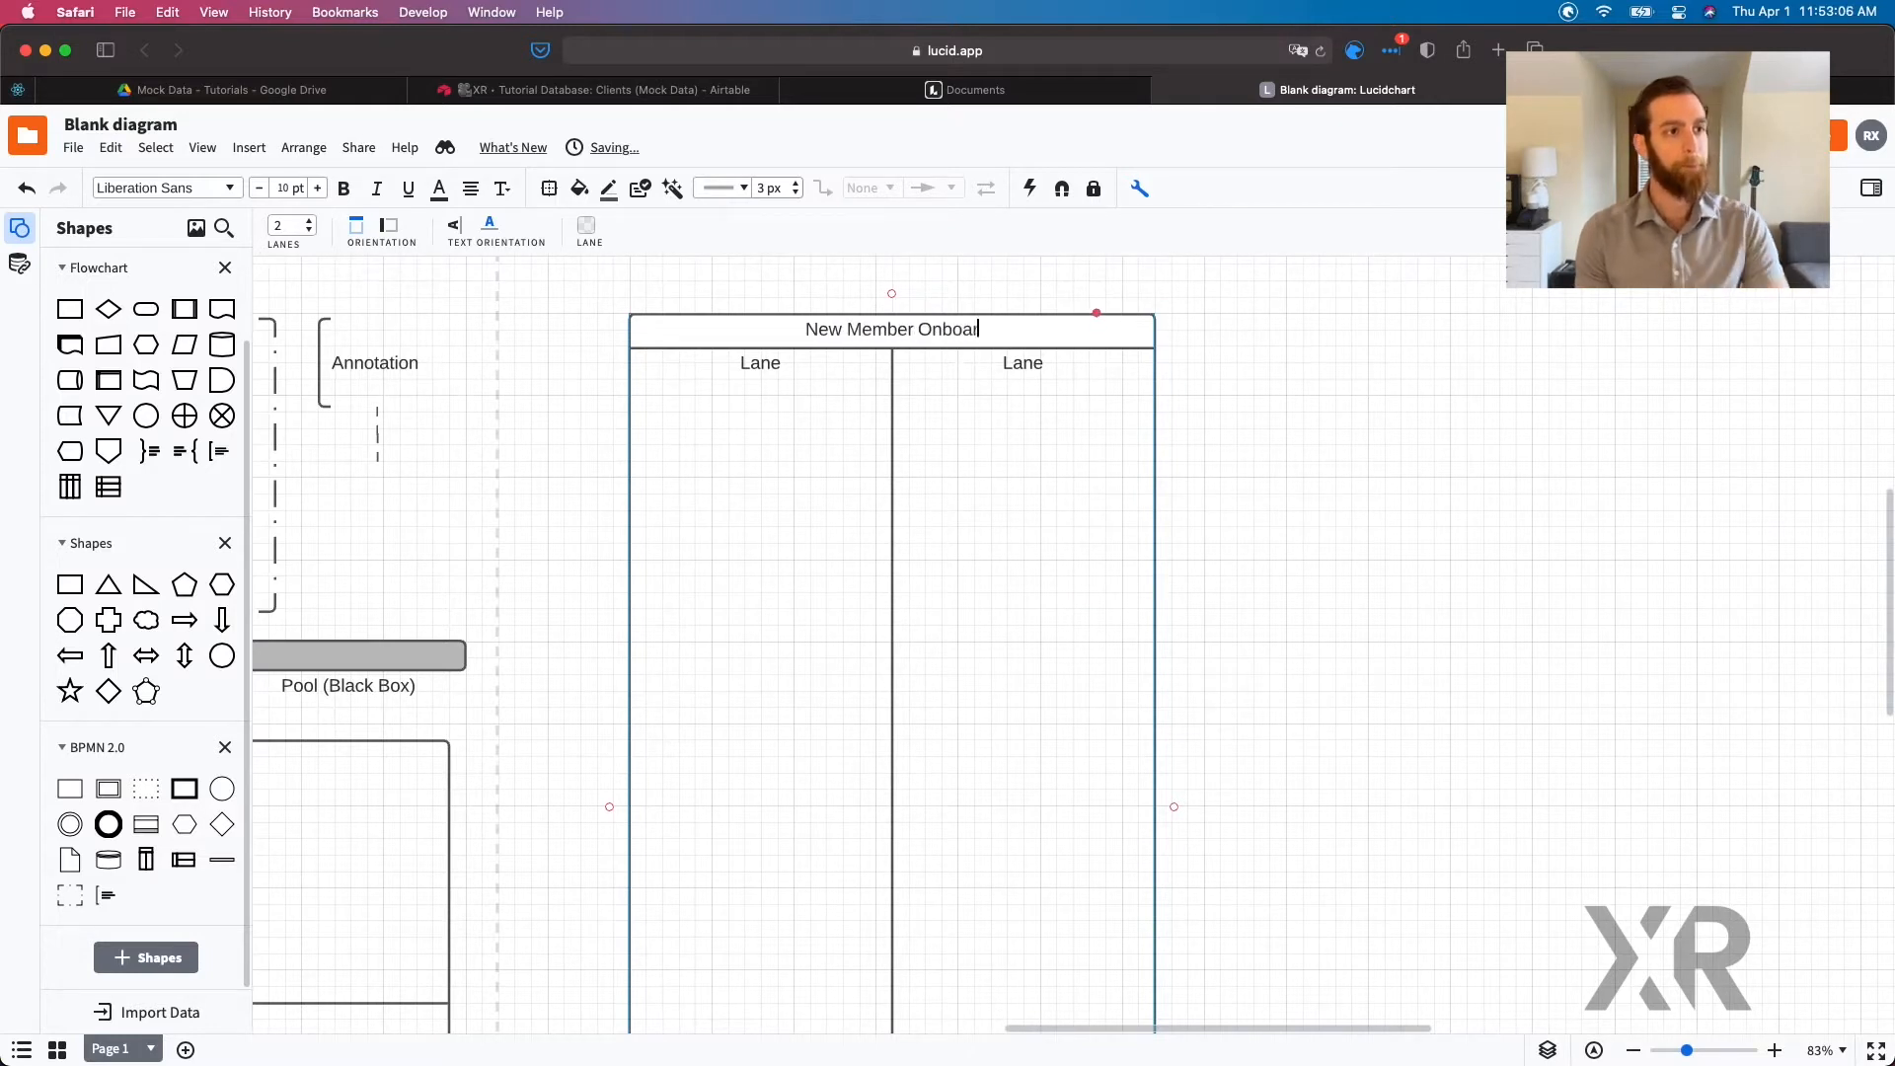
Step: Name the first lane of the New Member Onboarding pool "Email" and the second lane "Airtable"
{"action": "double_click", "coordinate": [747, 362]}
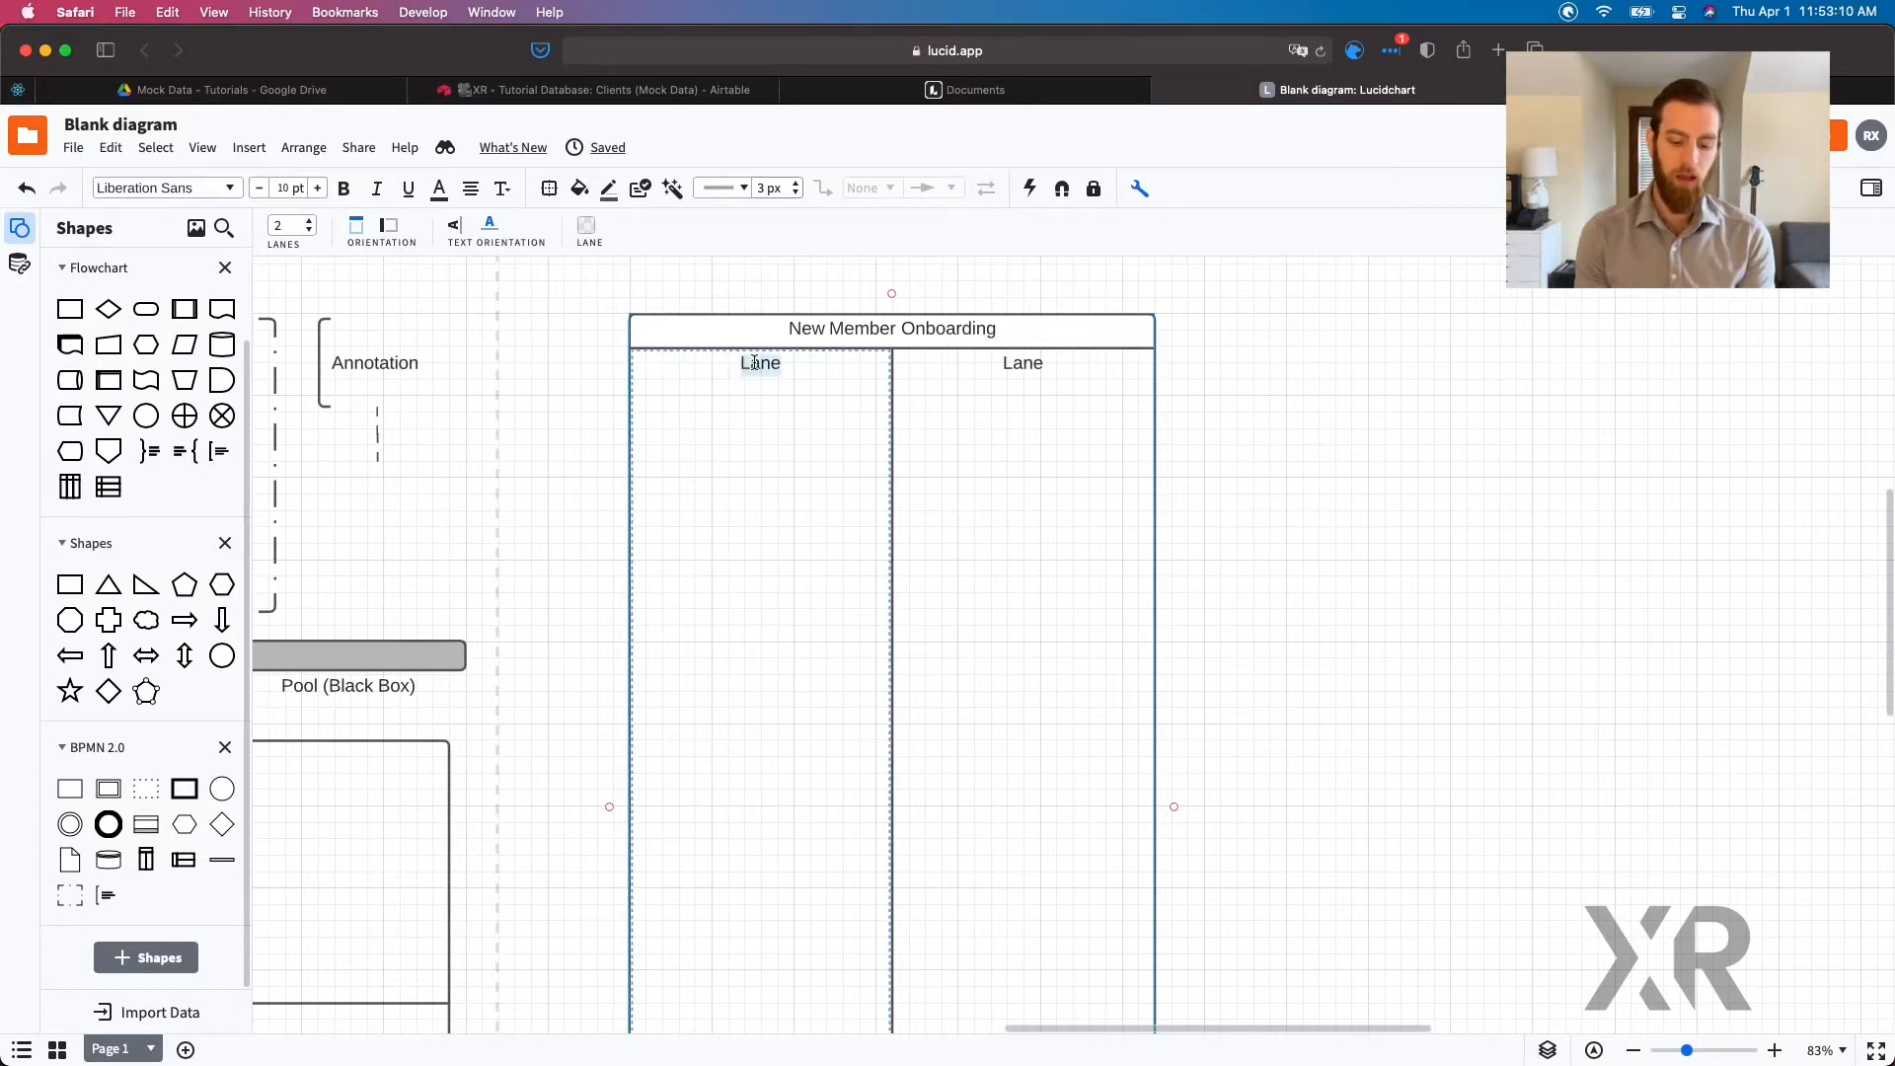
{"action": "type", "text": "Email"}
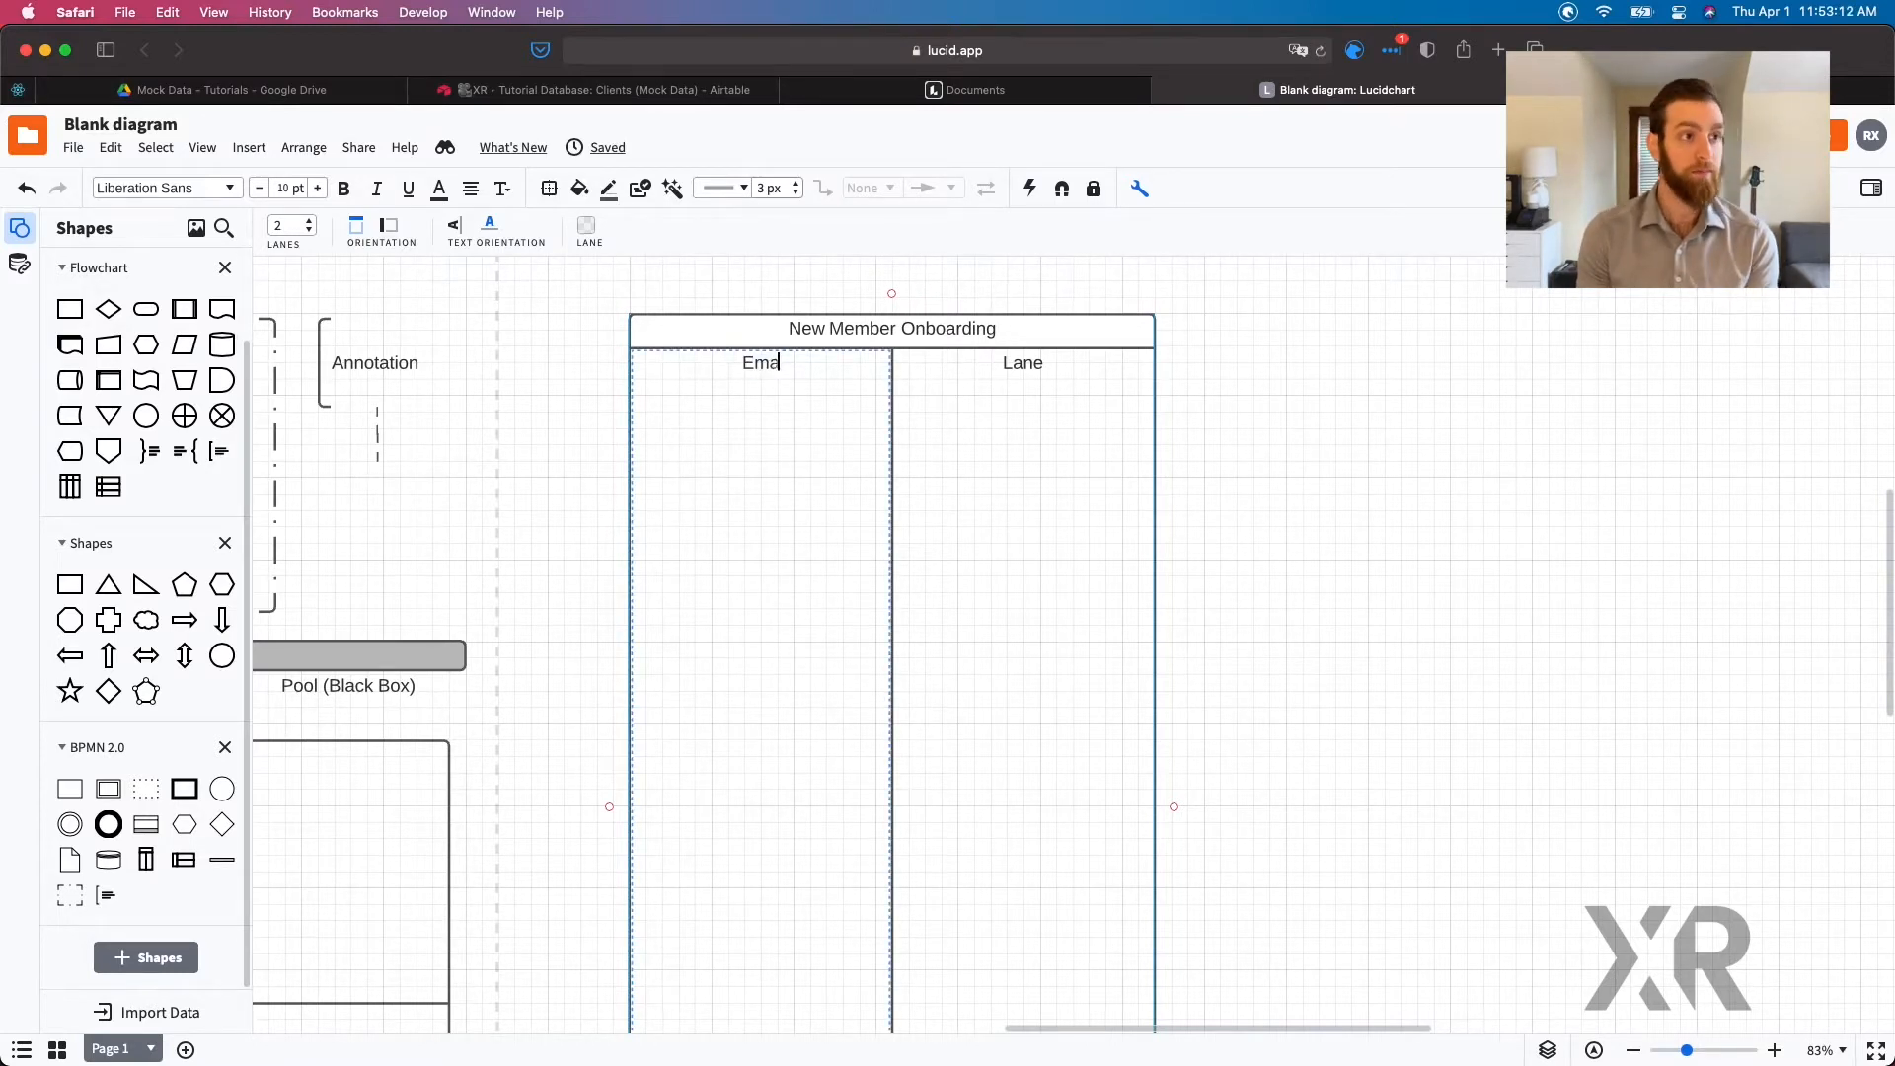
{"action": "double_click", "coordinate": [1004, 362]}
{"action": "type", "text": "Airtable"}
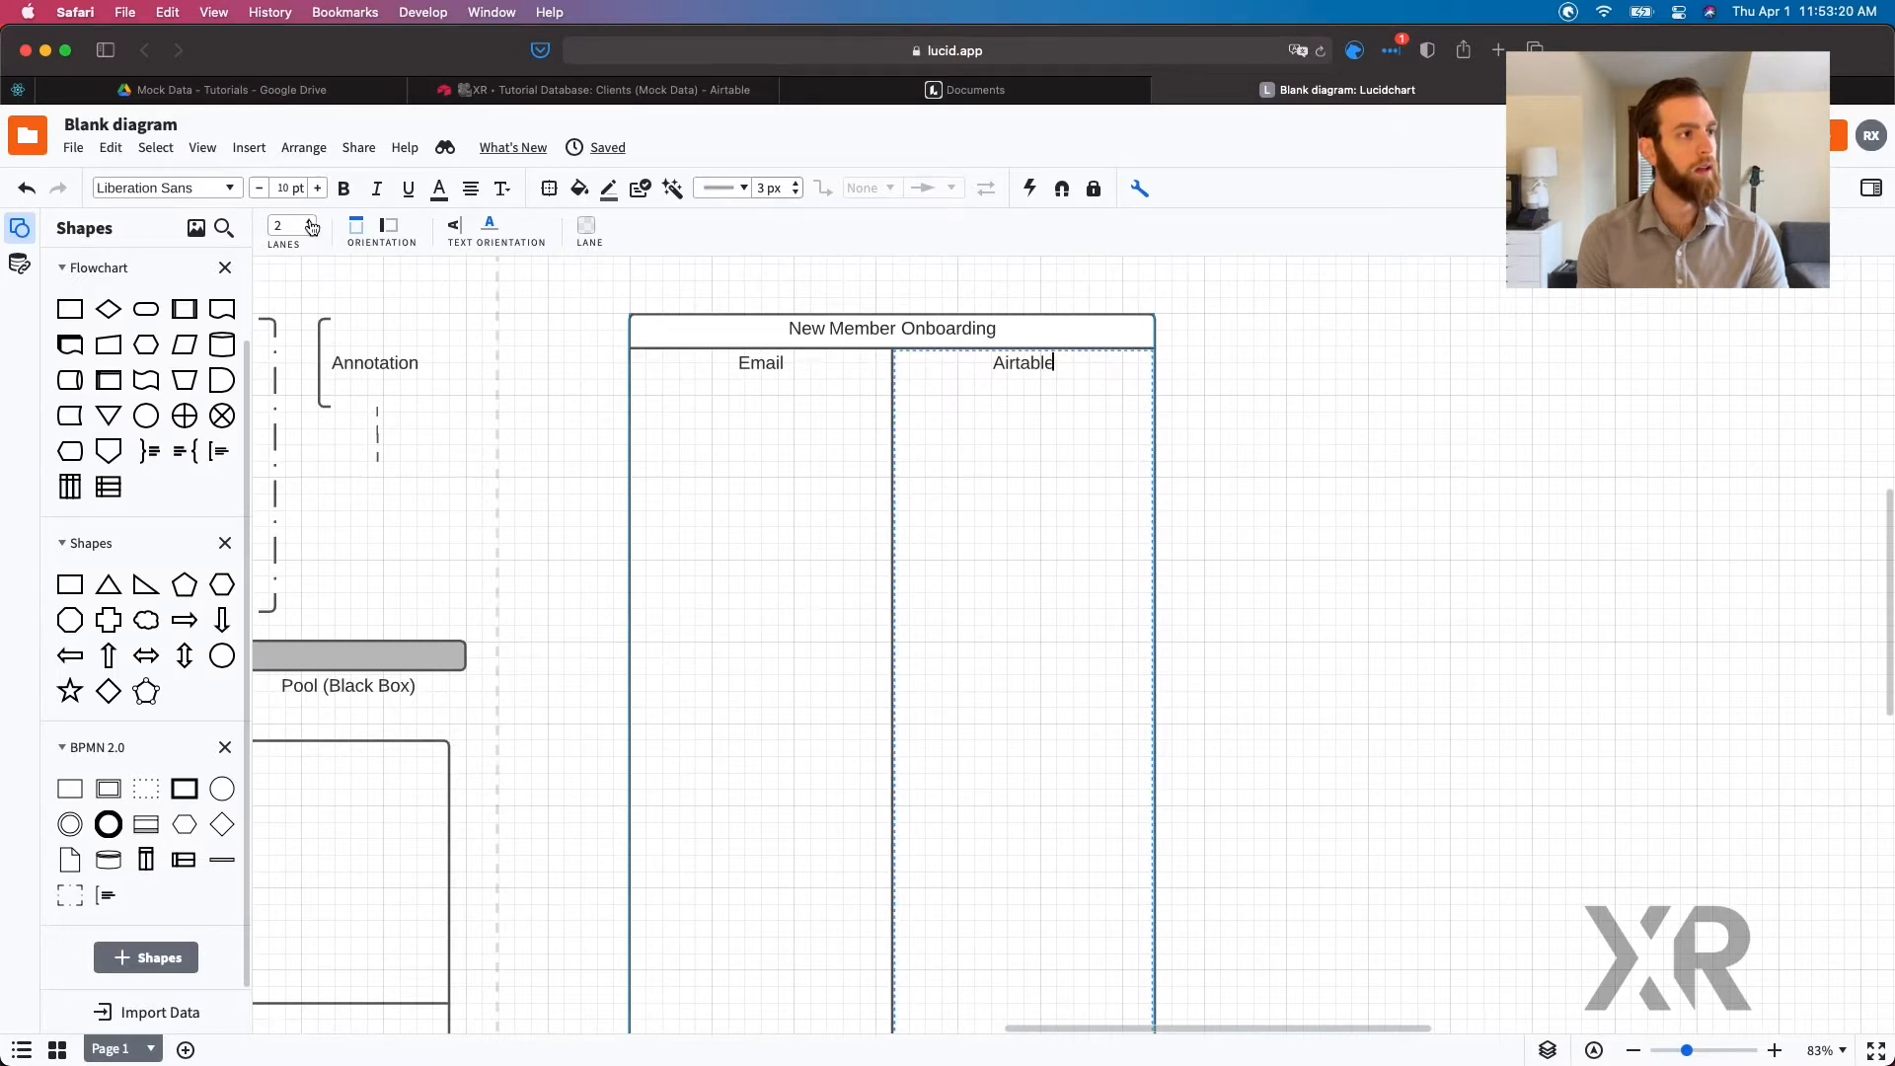
Step: Set the number of lanes in the New Member Onboarding pool to 6
{"action": "left_click", "coordinate": [312, 225]}
{"action": "left_click", "coordinate": [312, 225]}
{"action": "left_click", "coordinate": [312, 223]}
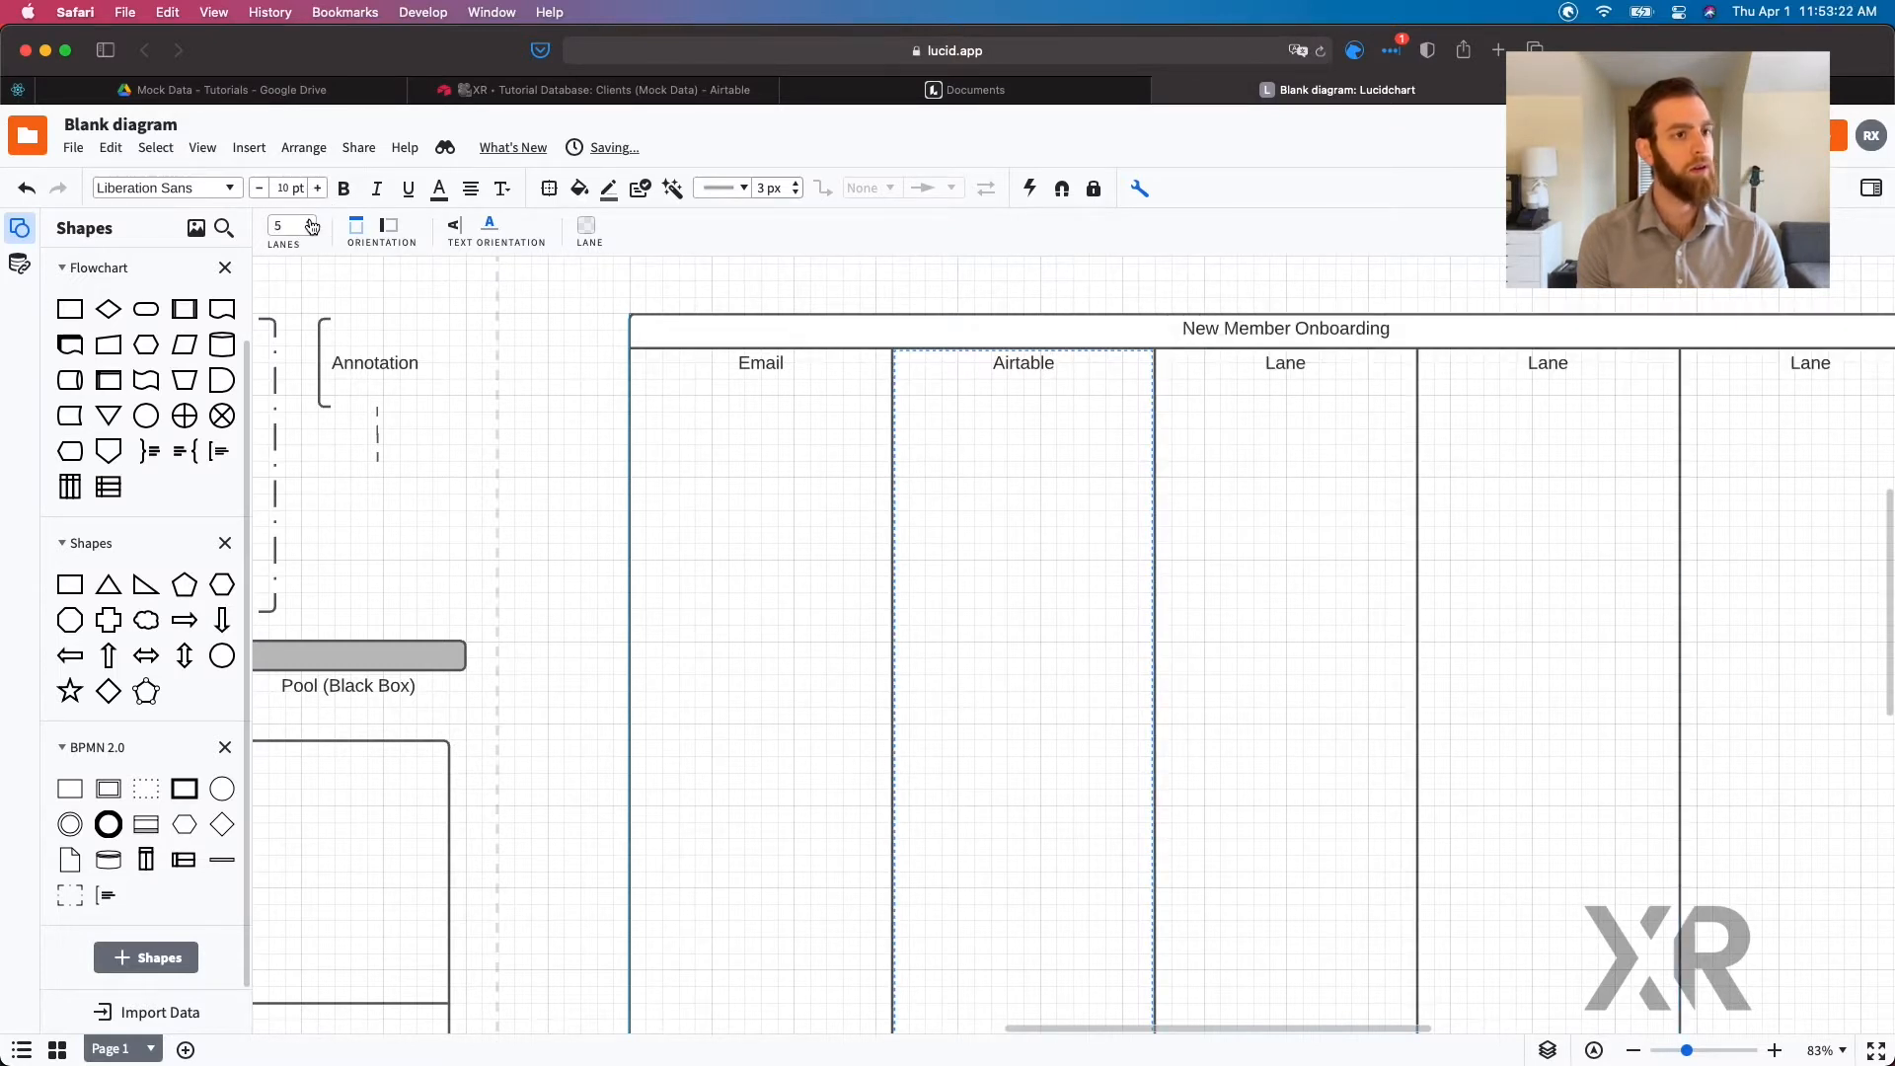
{"action": "left_click", "coordinate": [312, 223]}
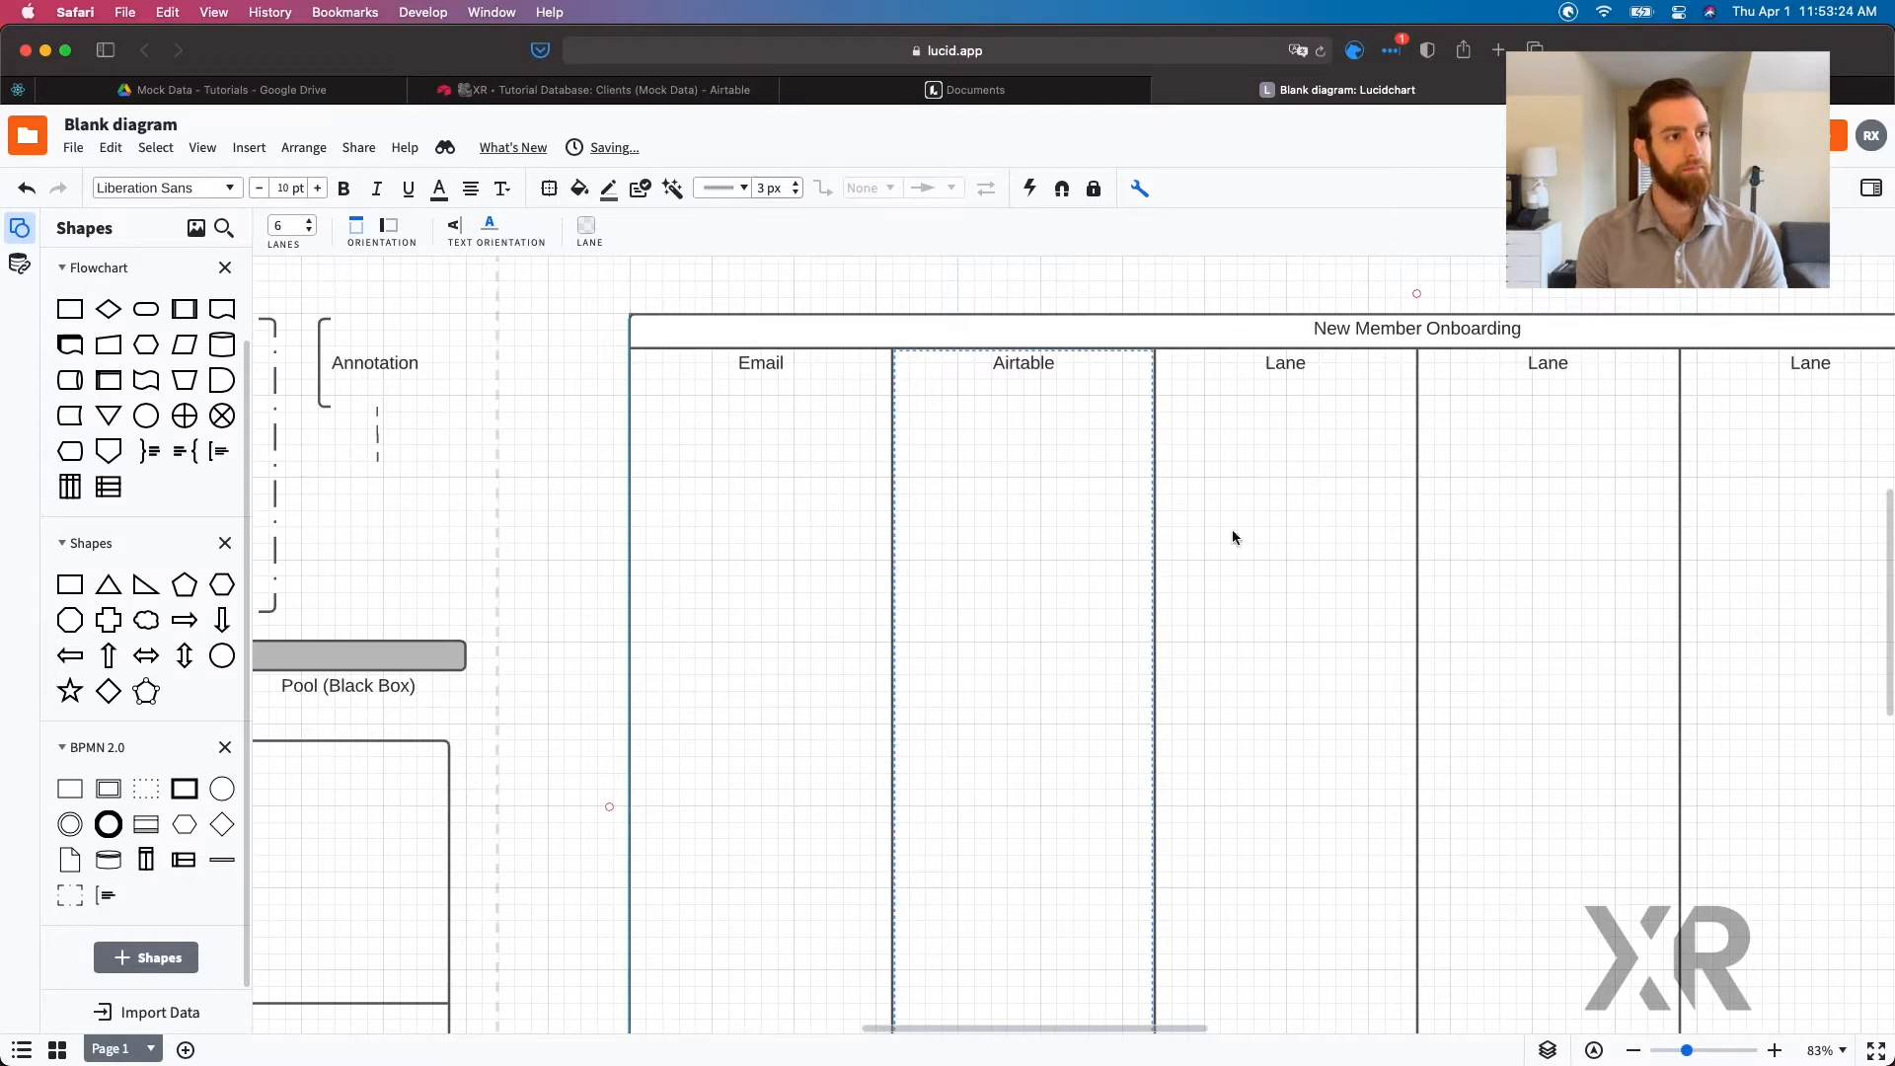
Step: Name the third lane "Calendar" and the fourth lane "Slides"
{"action": "scroll", "coordinate": [1325, 533], "scroll_direction": "right", "scroll_amount": 5}
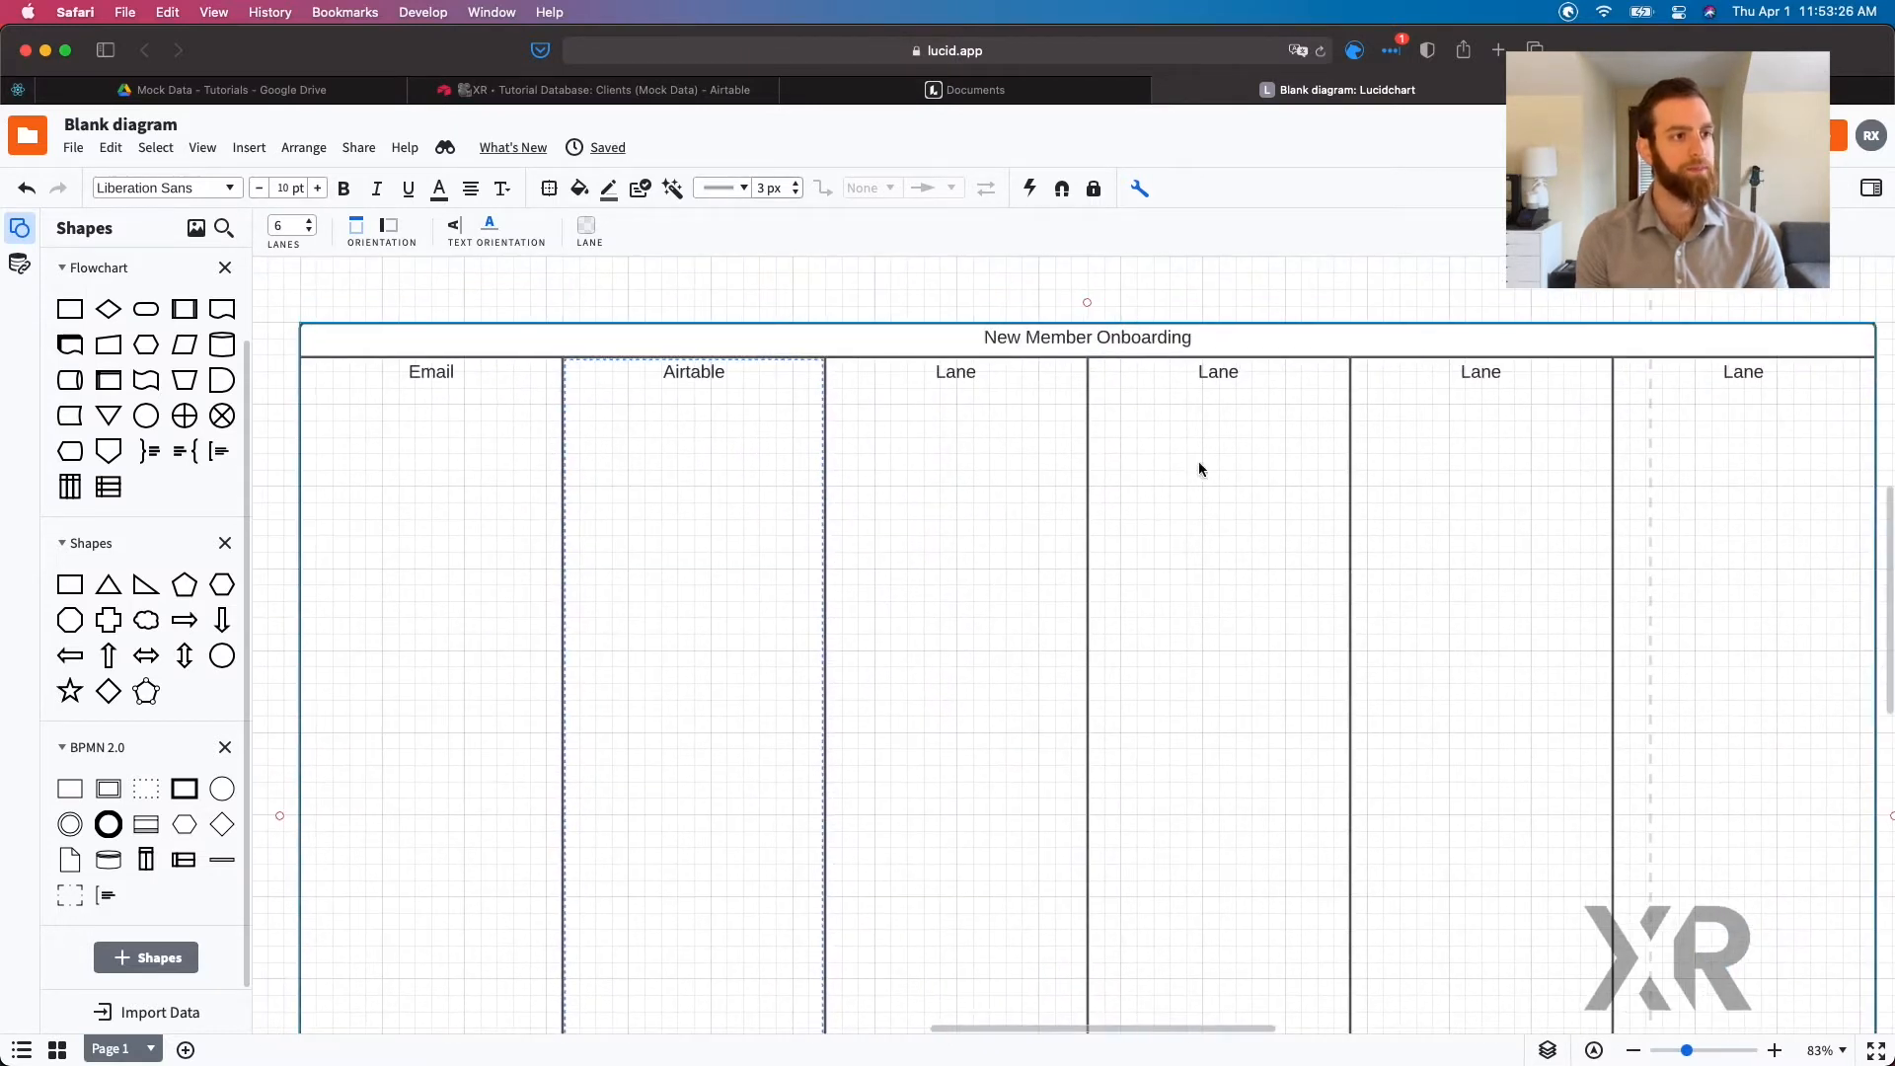
{"action": "double_click", "coordinate": [968, 373]}
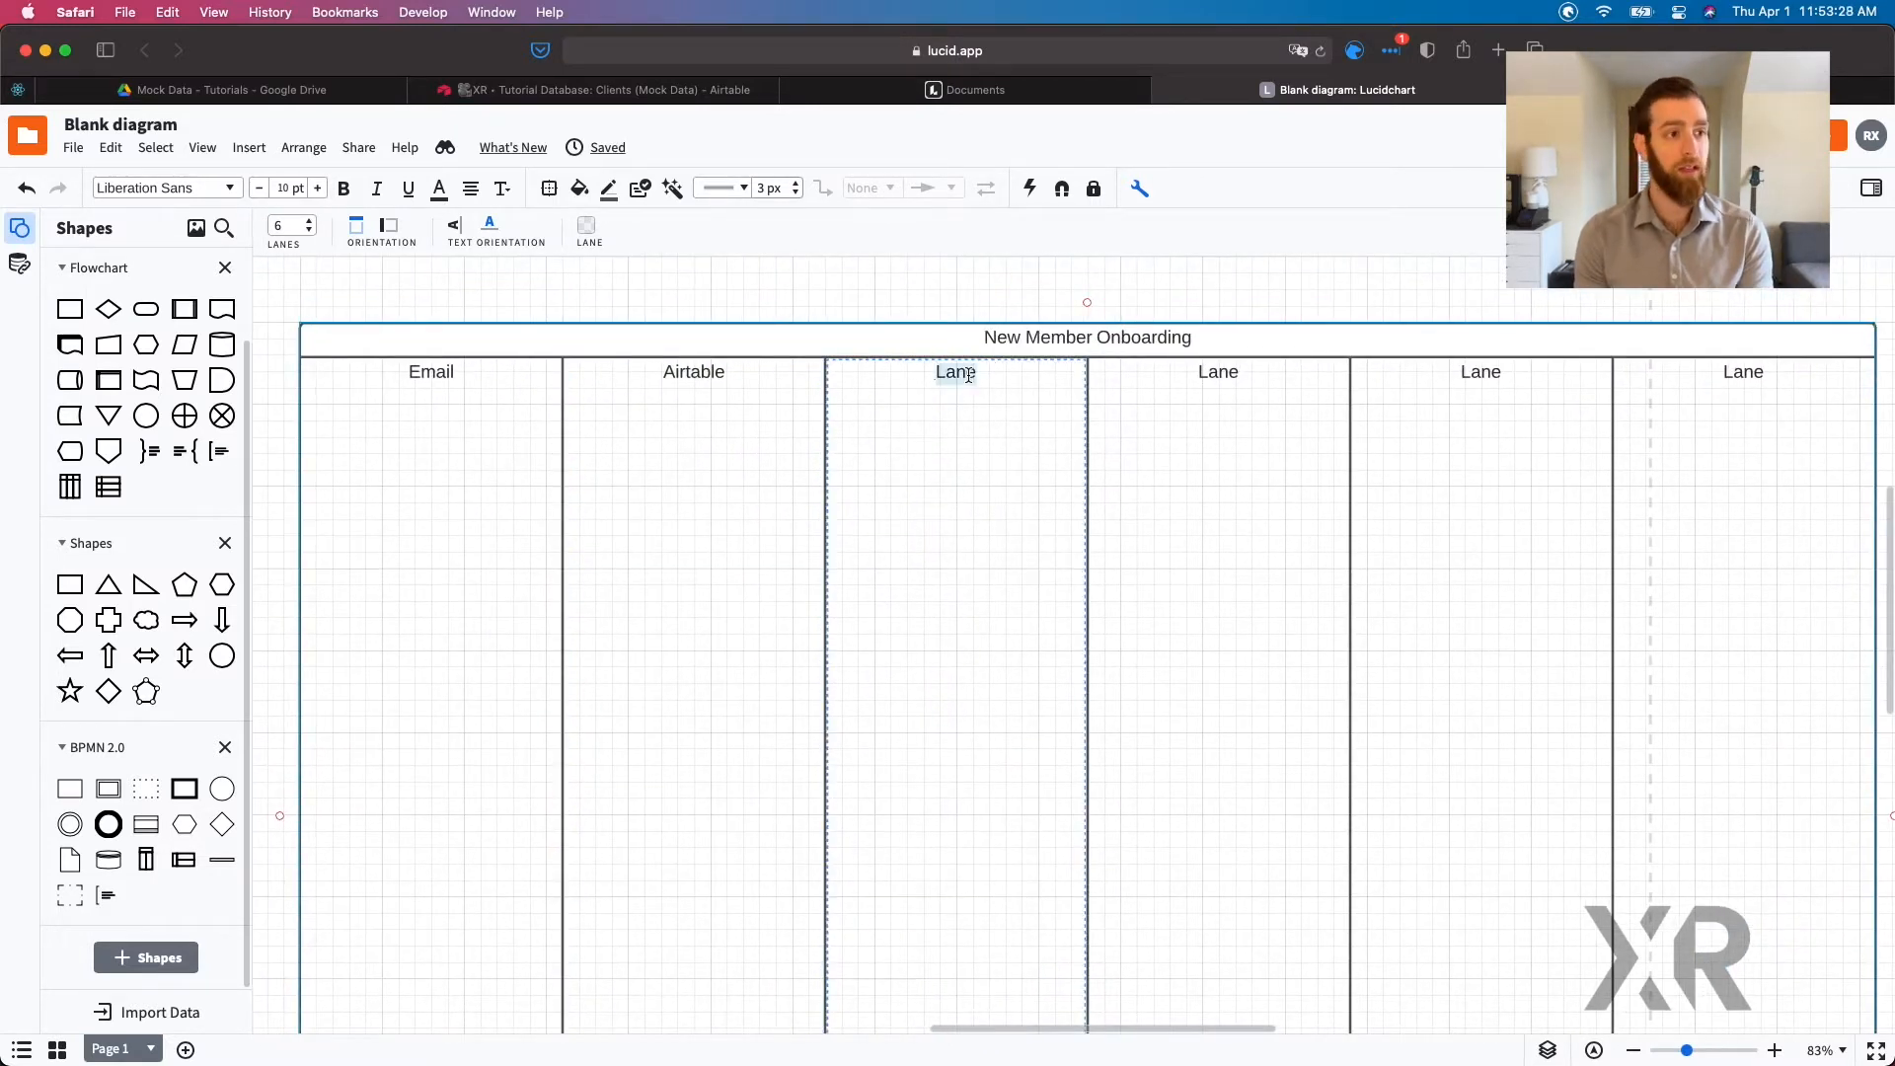
{"action": "type", "text": "Calendar"}
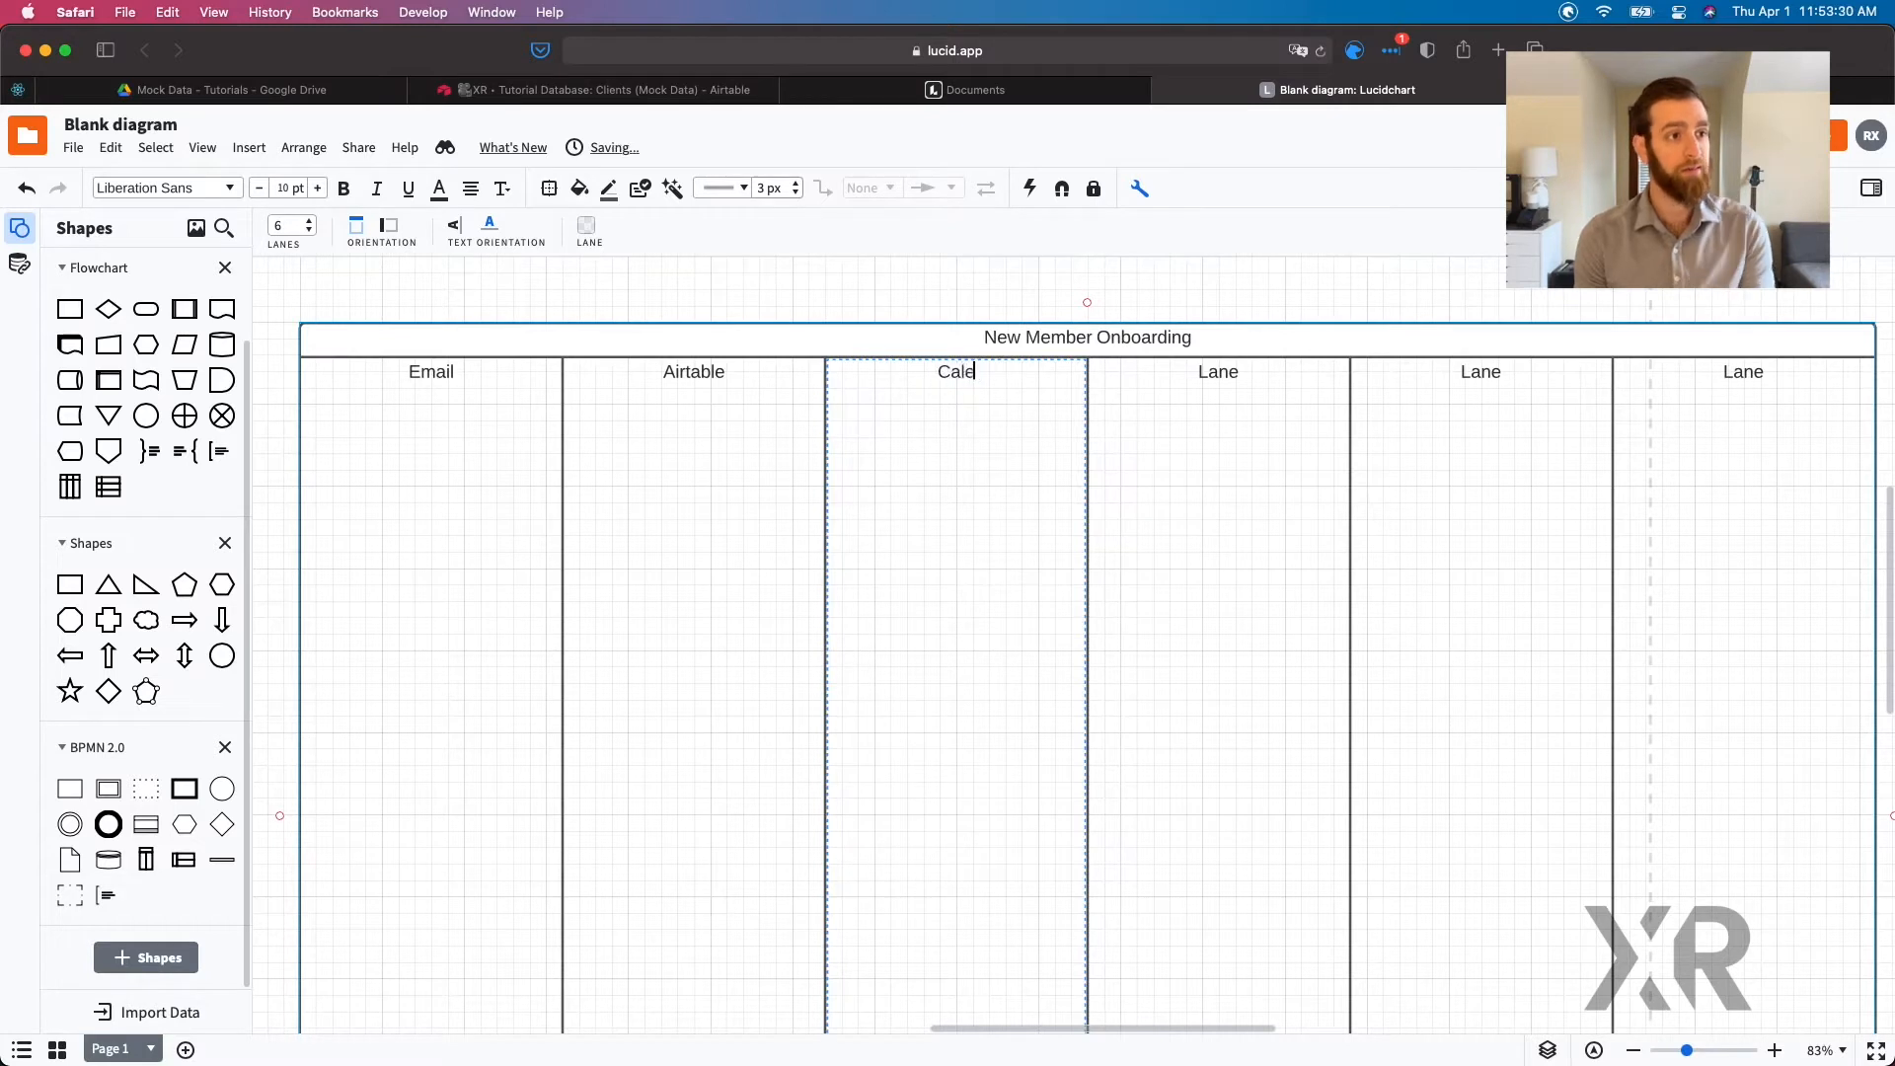
{"action": "double_click", "coordinate": [1234, 371]}
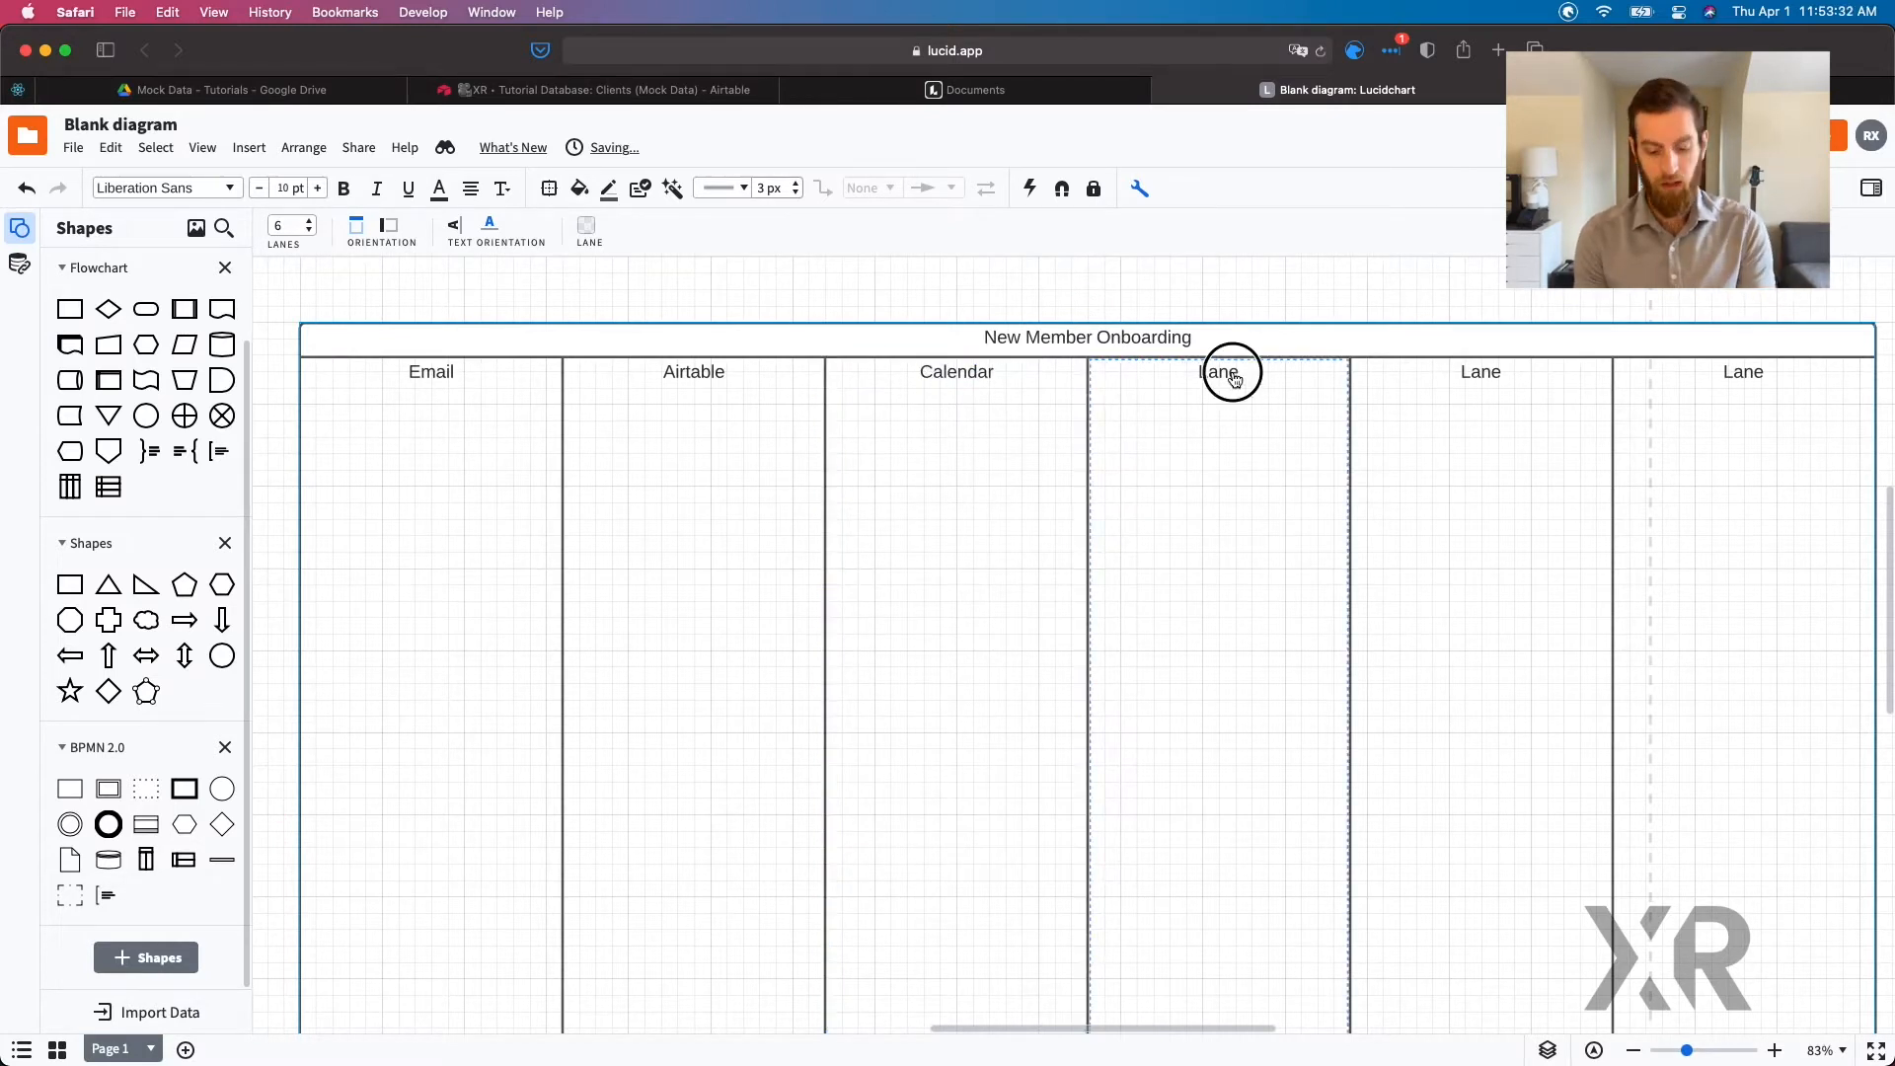
{"action": "type", "text": "gSlides"}
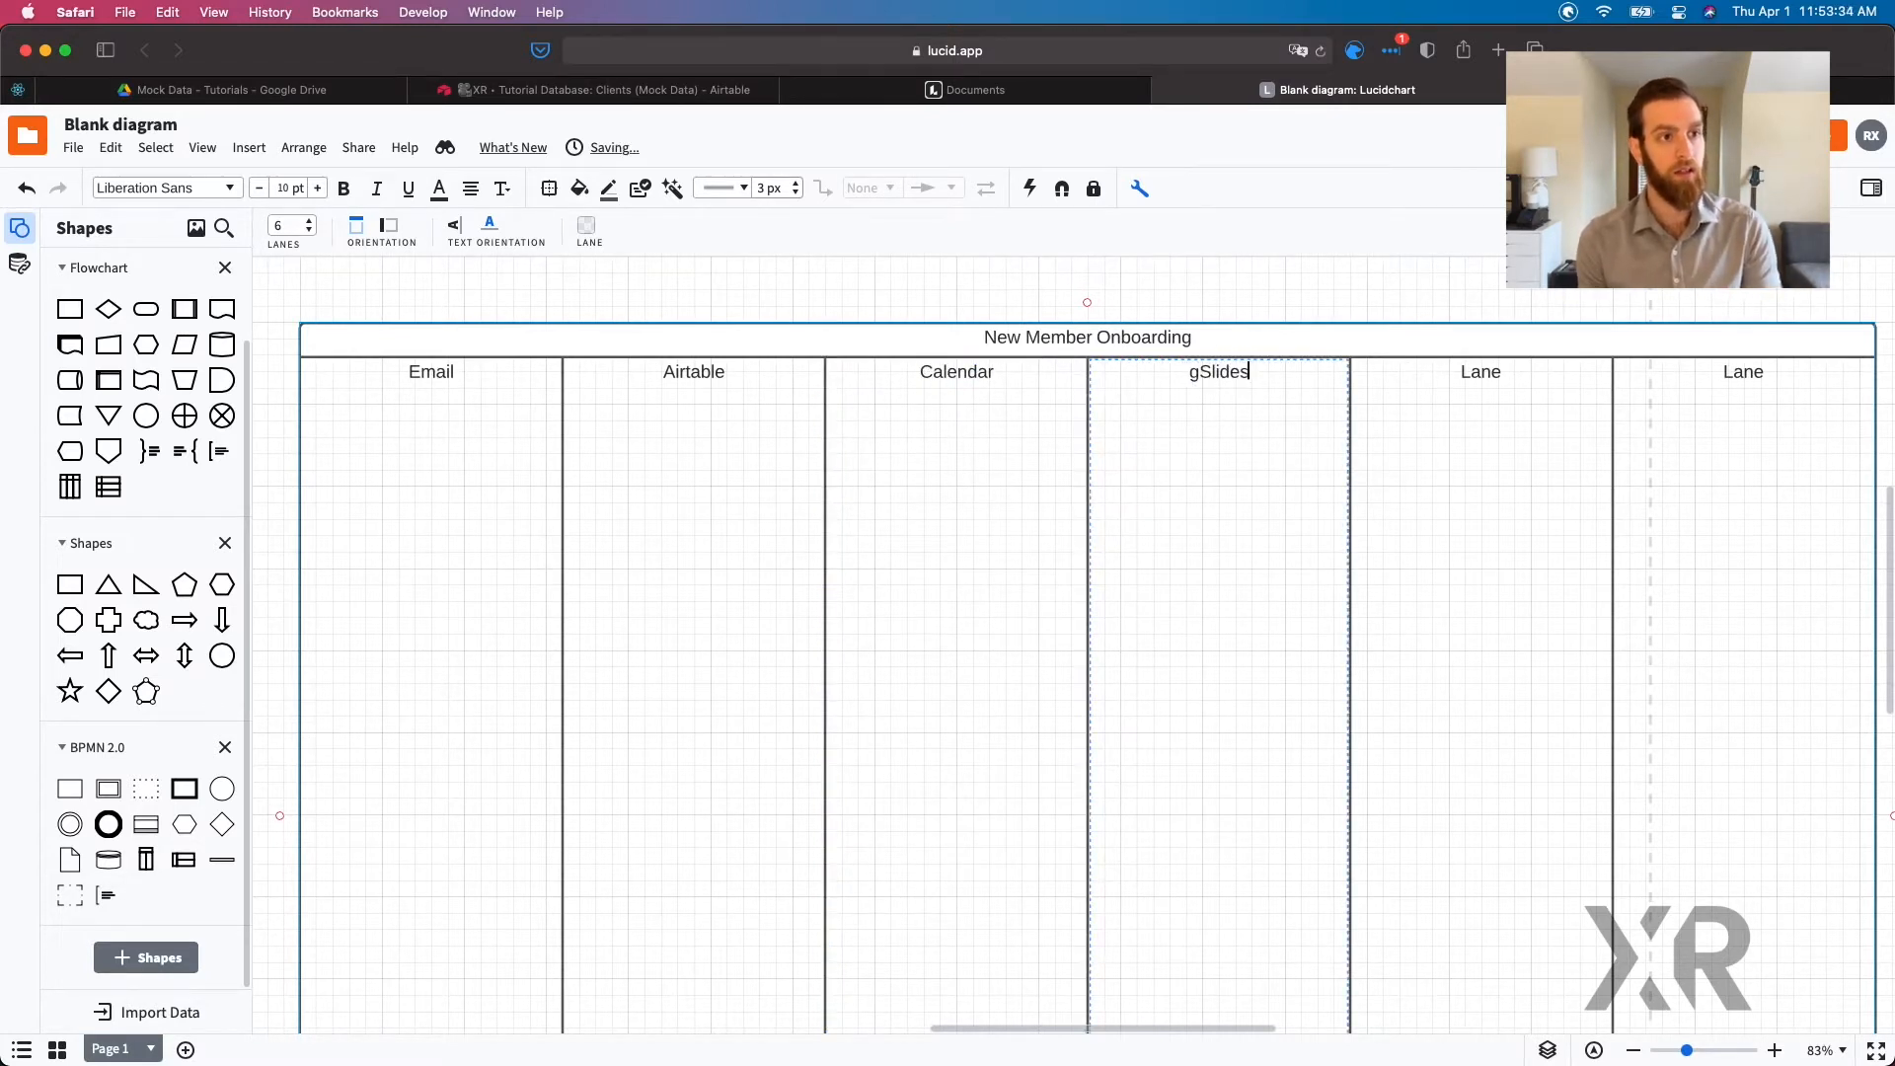
{"action": "key", "text": "Delete"}
{"action": "left_click", "coordinate": [1464, 368]}
{"action": "scroll", "coordinate": [1477, 372], "scroll_direction": "right", "scroll_amount": 5}
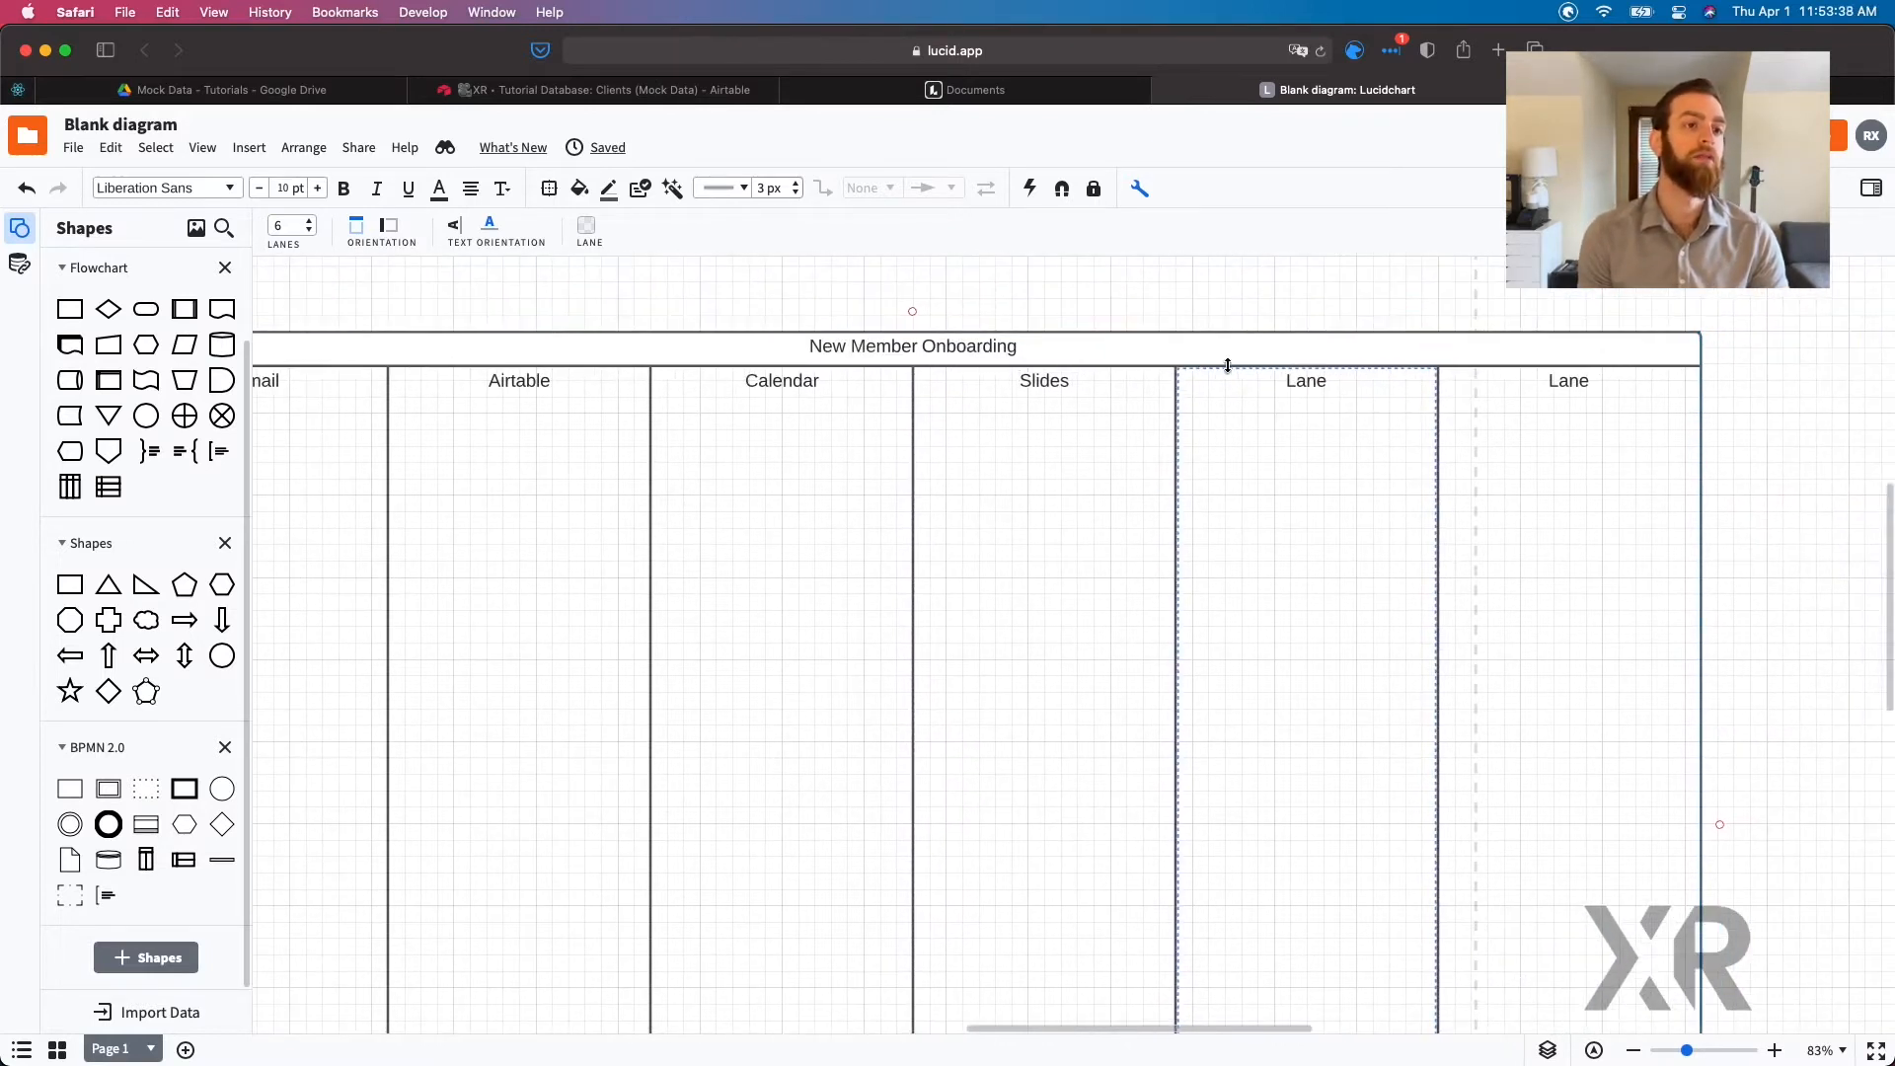
{"action": "double_click", "coordinate": [1290, 388]}
{"action": "scroll", "coordinate": [1293, 385], "scroll_direction": "left", "scroll_amount": 2}
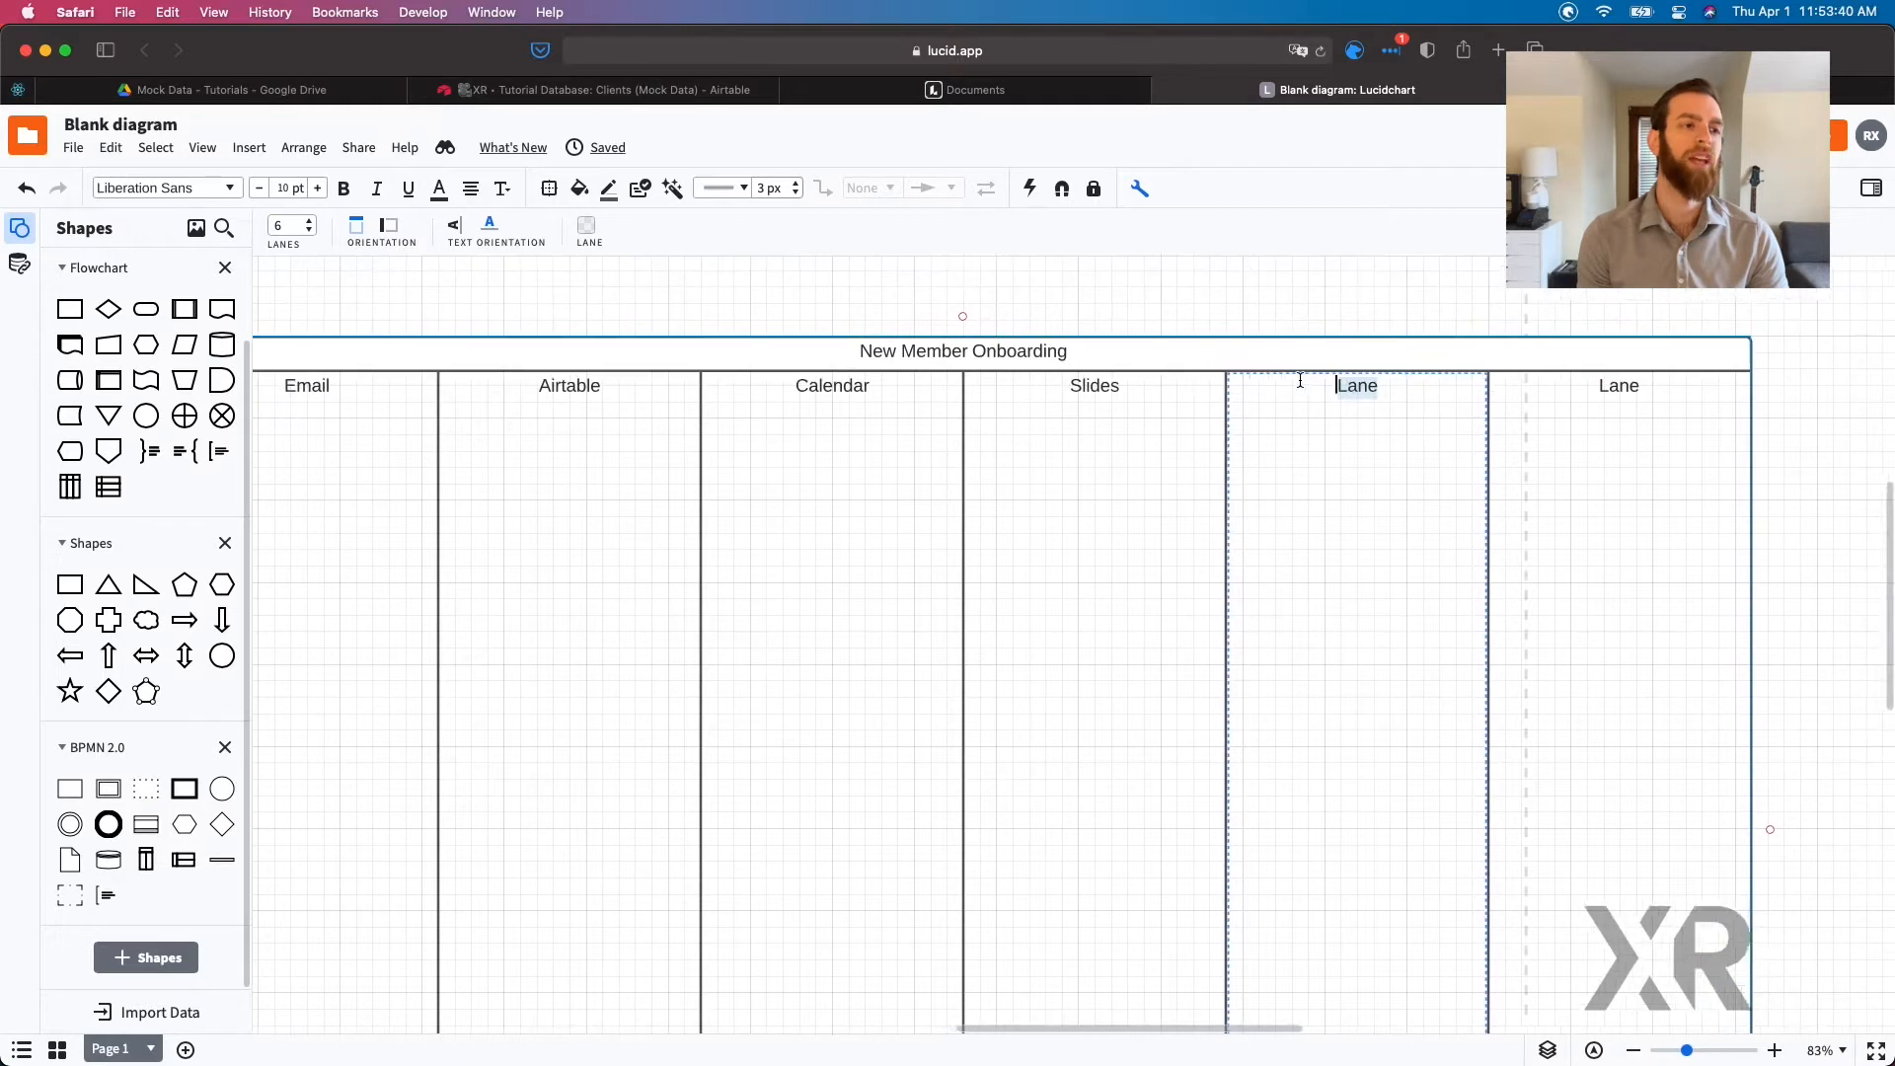
{"action": "scroll", "coordinate": [1300, 380], "scroll_direction": "left", "scroll_amount": 3}
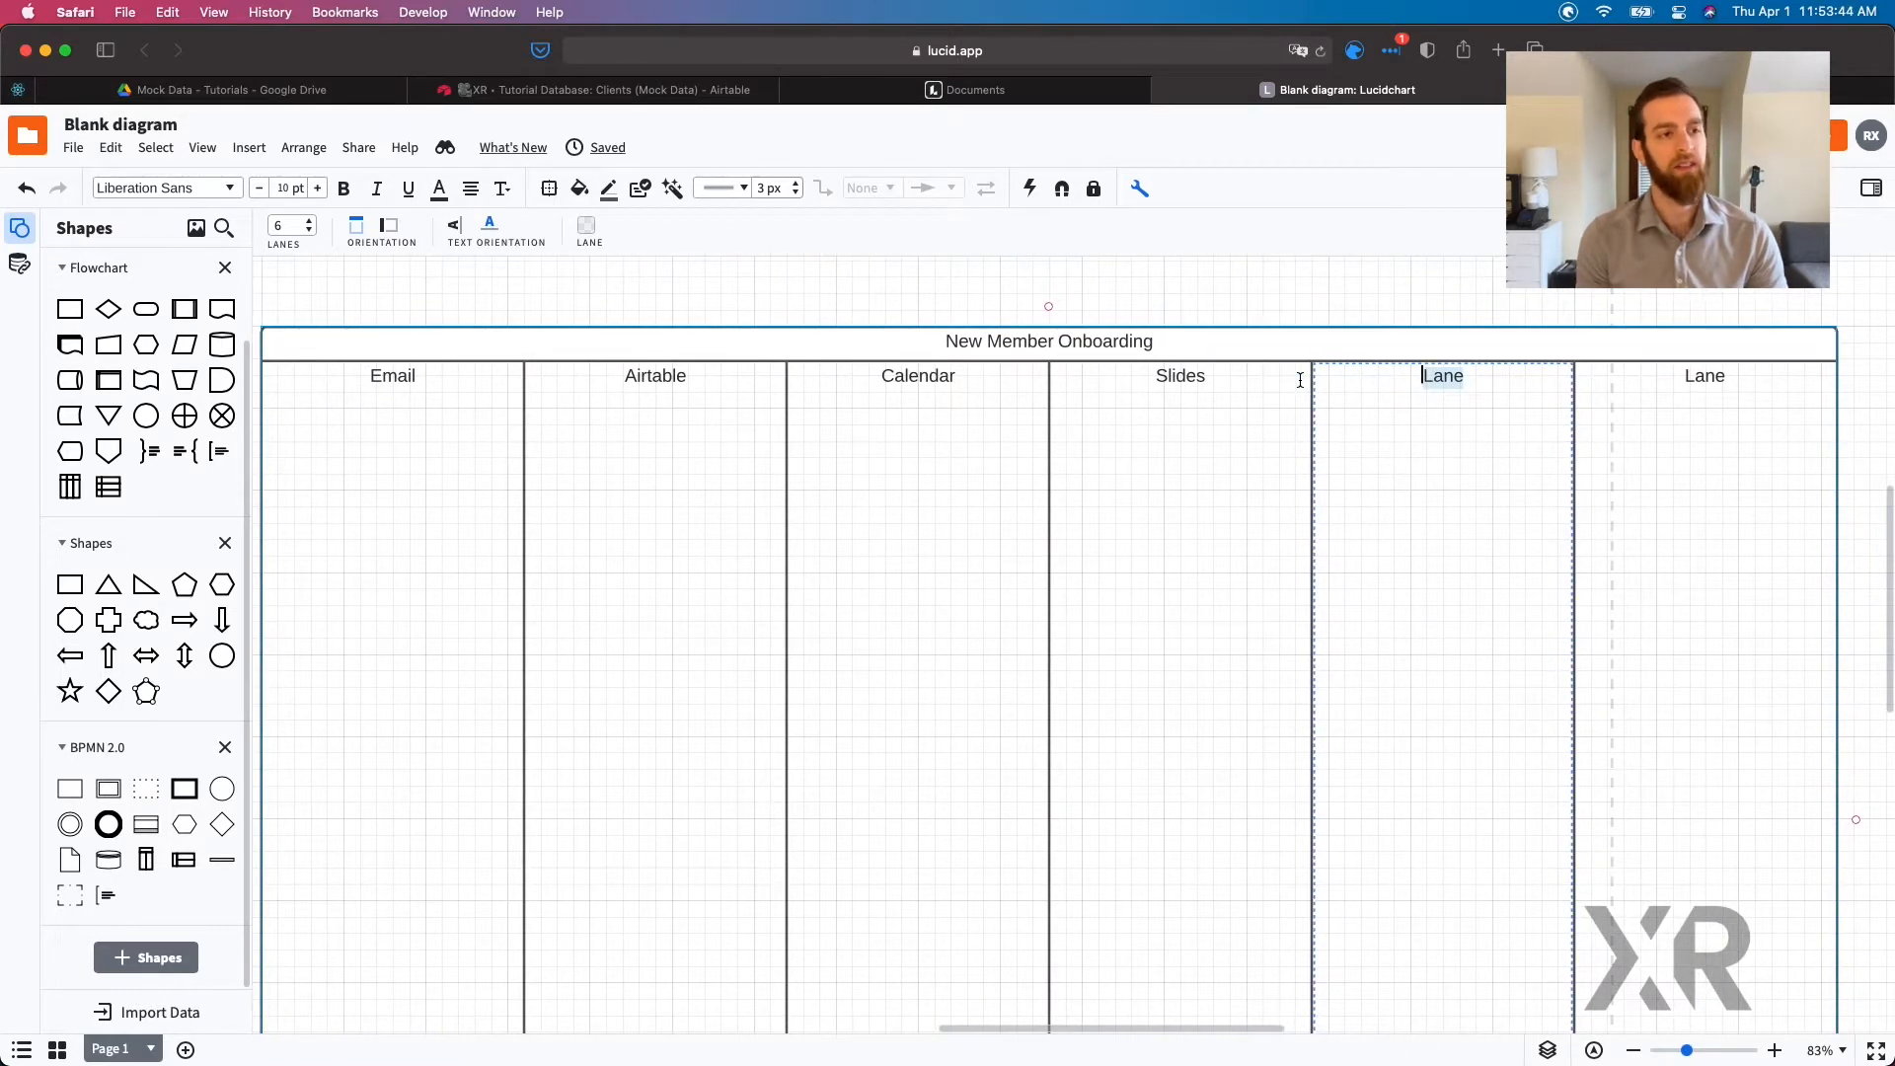
{"action": "scroll", "coordinate": [1300, 380], "scroll_direction": "left", "scroll_amount": 2}
{"action": "left_click", "coordinate": [1375, 320]}
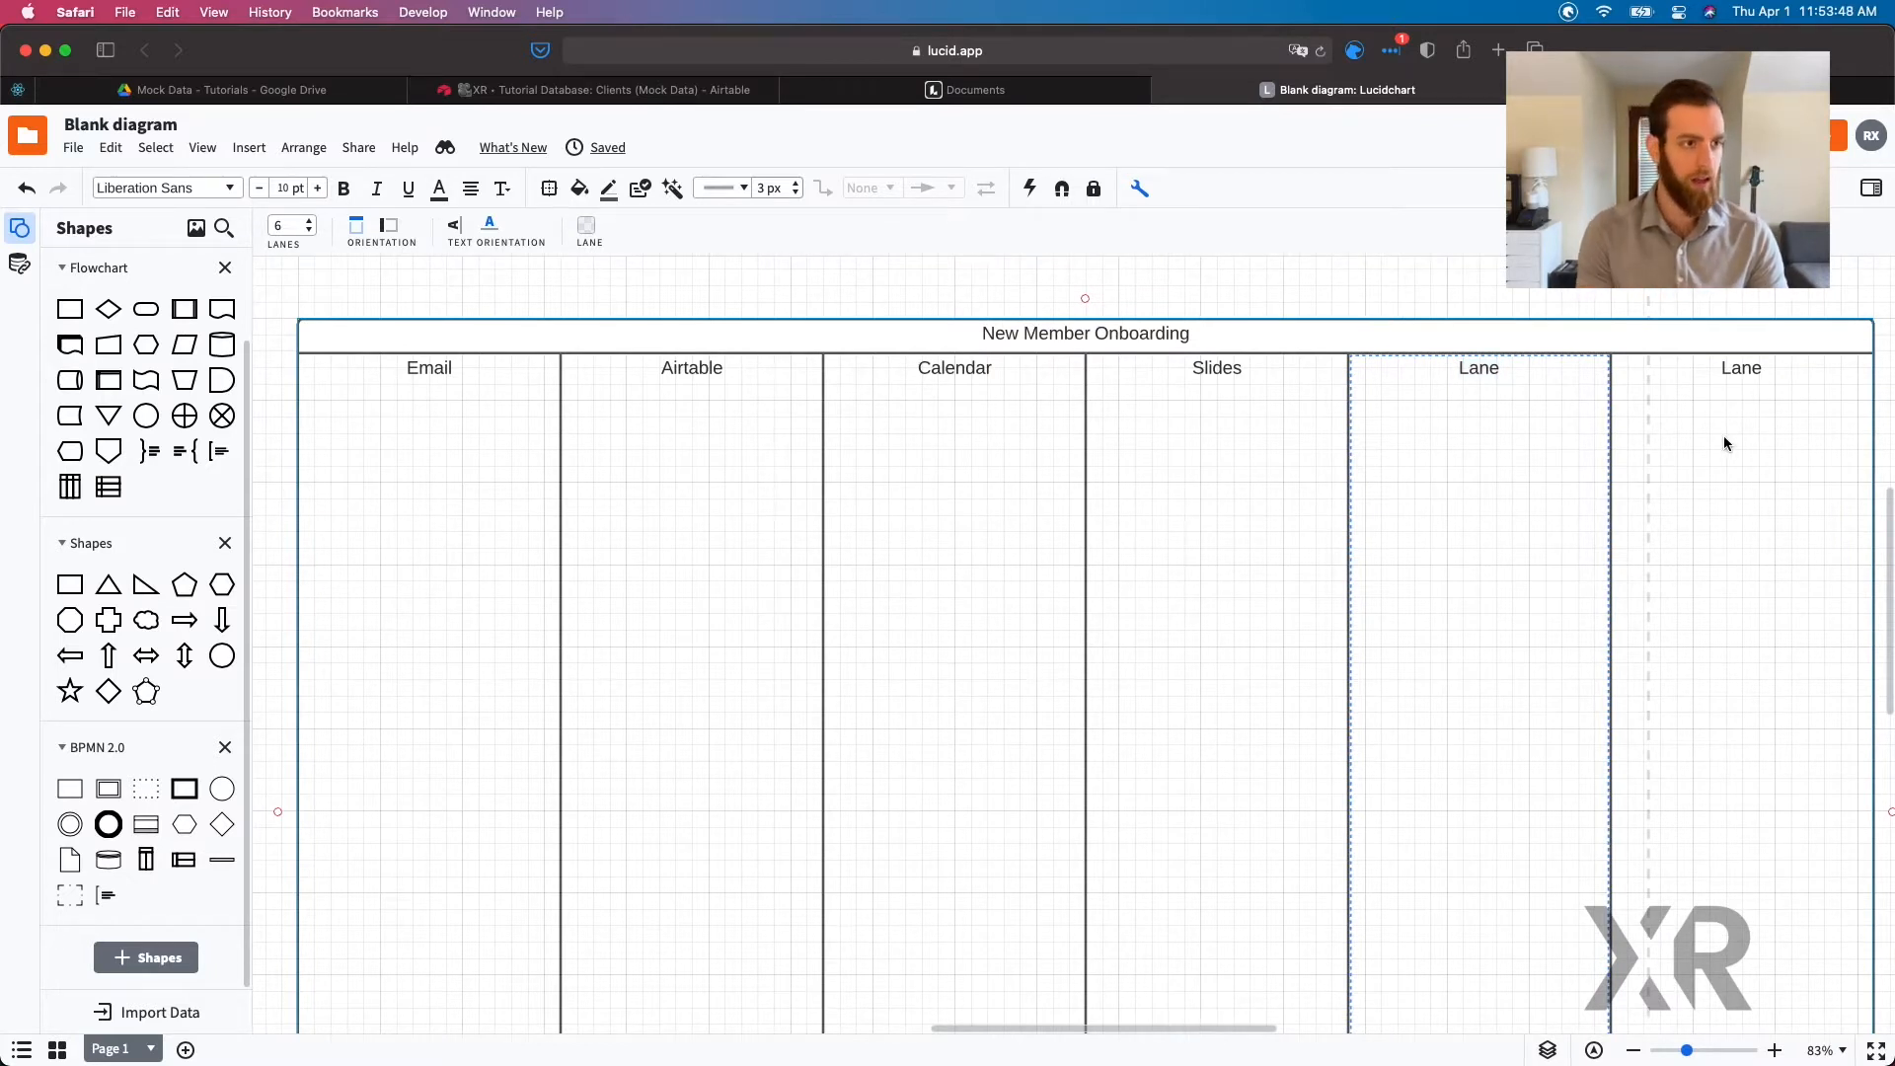
Step: Name the sixth lane of the New Member Onboarding pool "Memberstack"
{"action": "scroll", "coordinate": [1724, 443], "scroll_direction": "left", "scroll_amount": 2}
{"action": "scroll", "coordinate": [1723, 443], "scroll_direction": "down", "scroll_amount": 2}
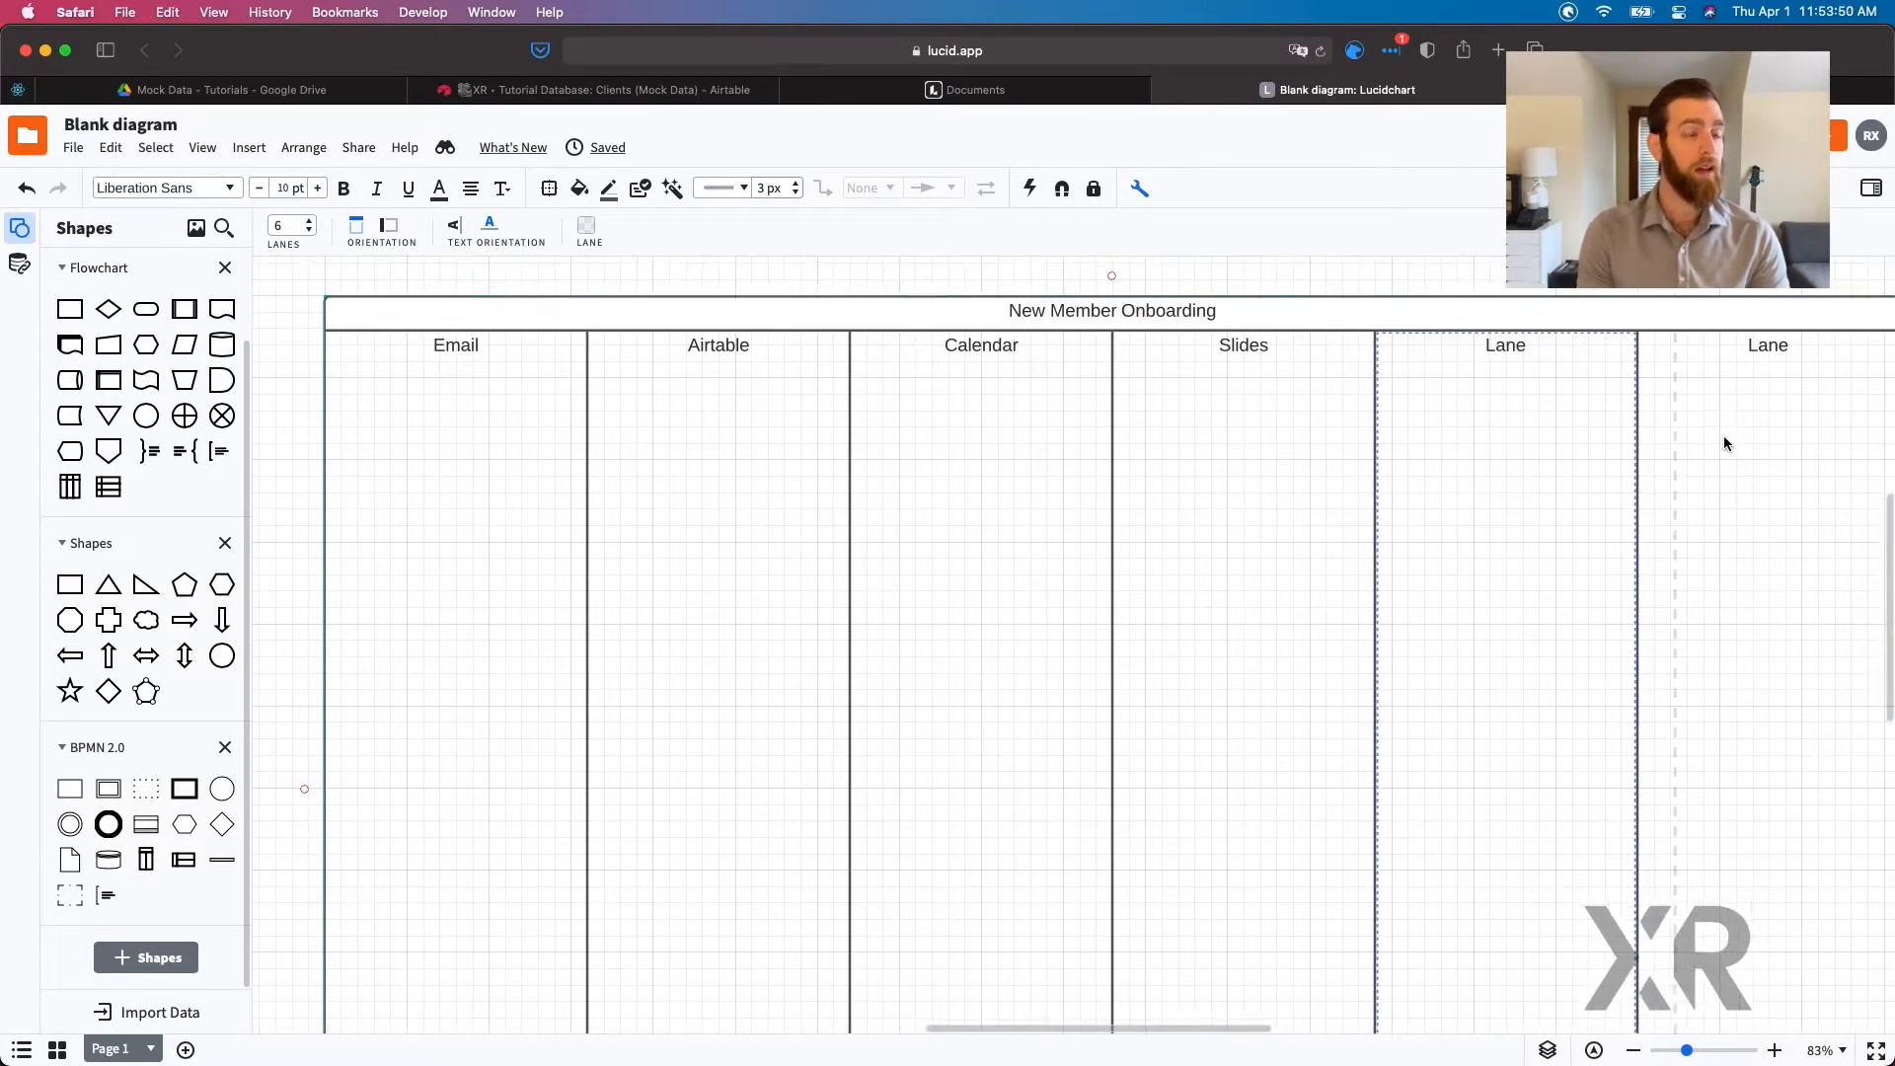
{"action": "scroll", "coordinate": [1723, 443], "scroll_direction": "left", "scroll_amount": 2}
{"action": "scroll", "coordinate": [1724, 443], "scroll_direction": "up", "scroll_amount": 2}
{"action": "scroll", "coordinate": [1724, 443], "scroll_direction": "right", "scroll_amount": 10}
{"action": "scroll", "coordinate": [1723, 443], "scroll_direction": "up", "scroll_amount": 1}
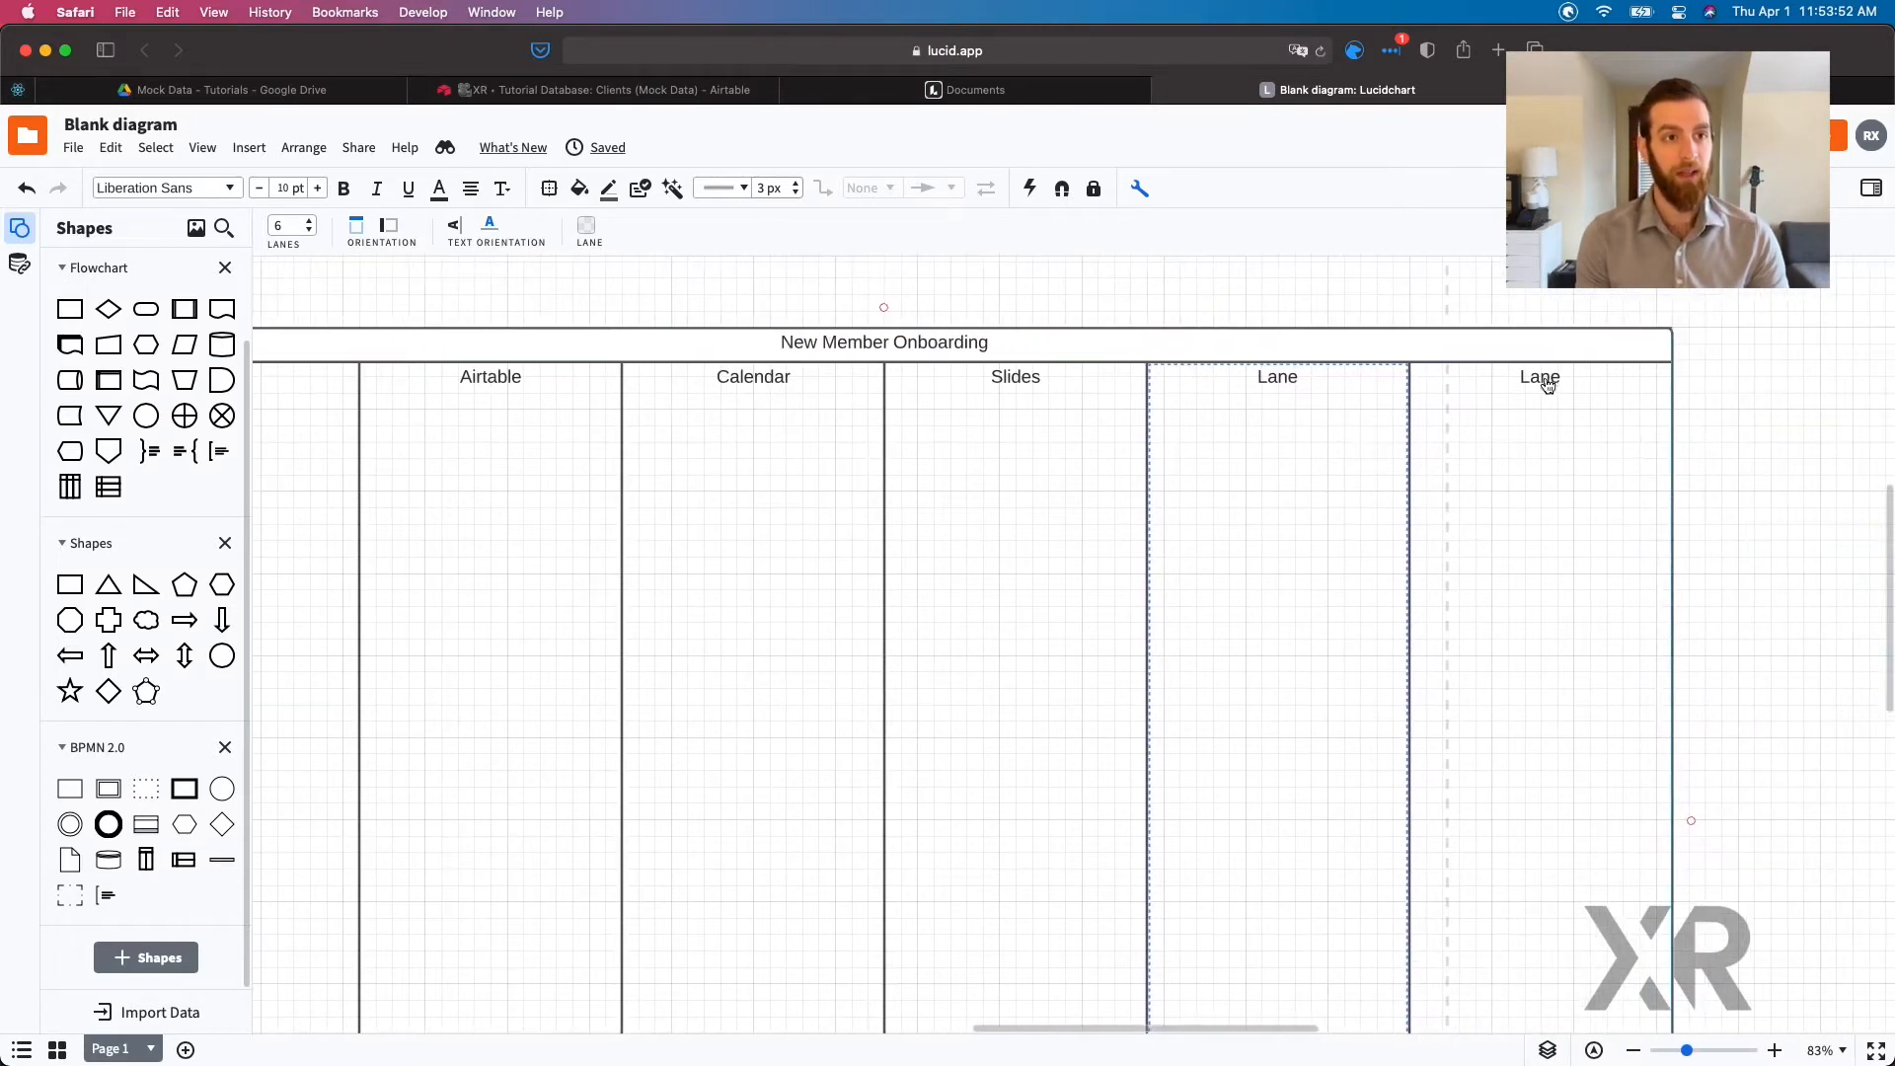
{"action": "double_click", "coordinate": [1536, 376]}
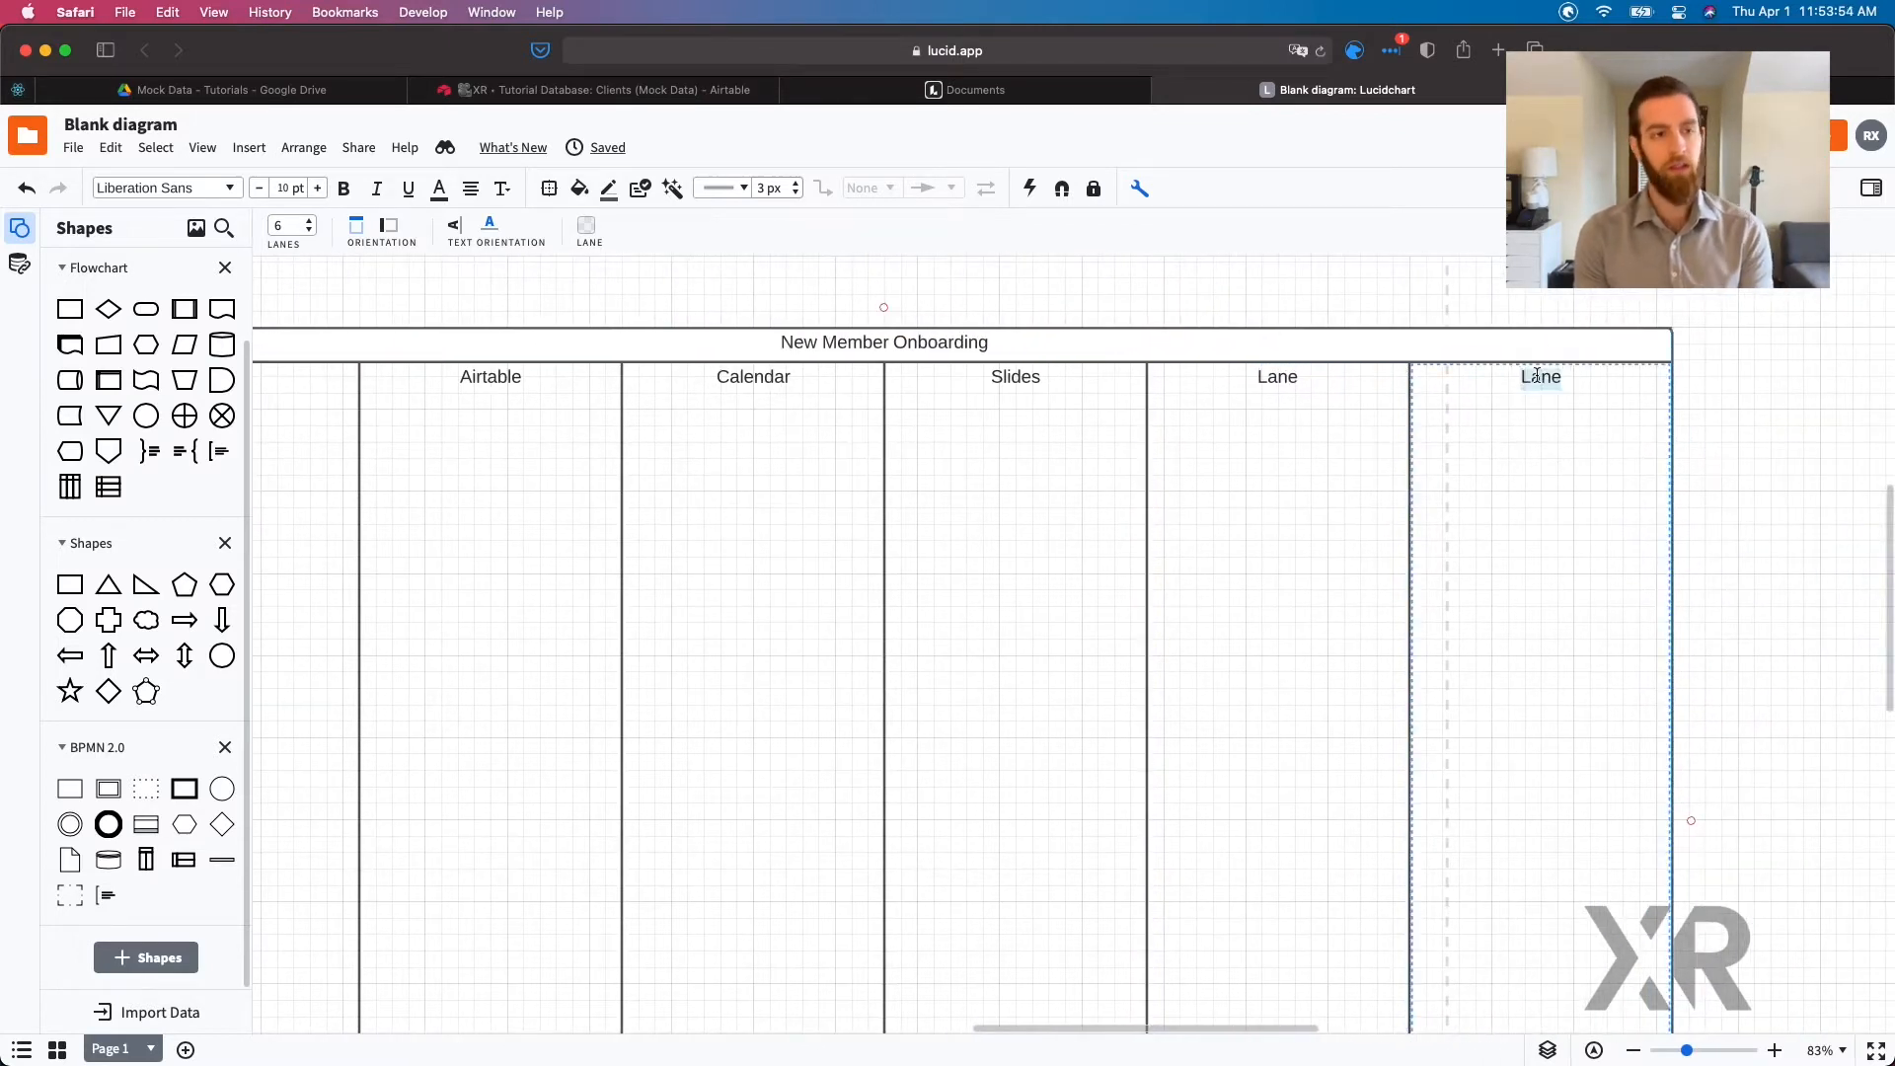
{"action": "type", "text": "Memberstack"}
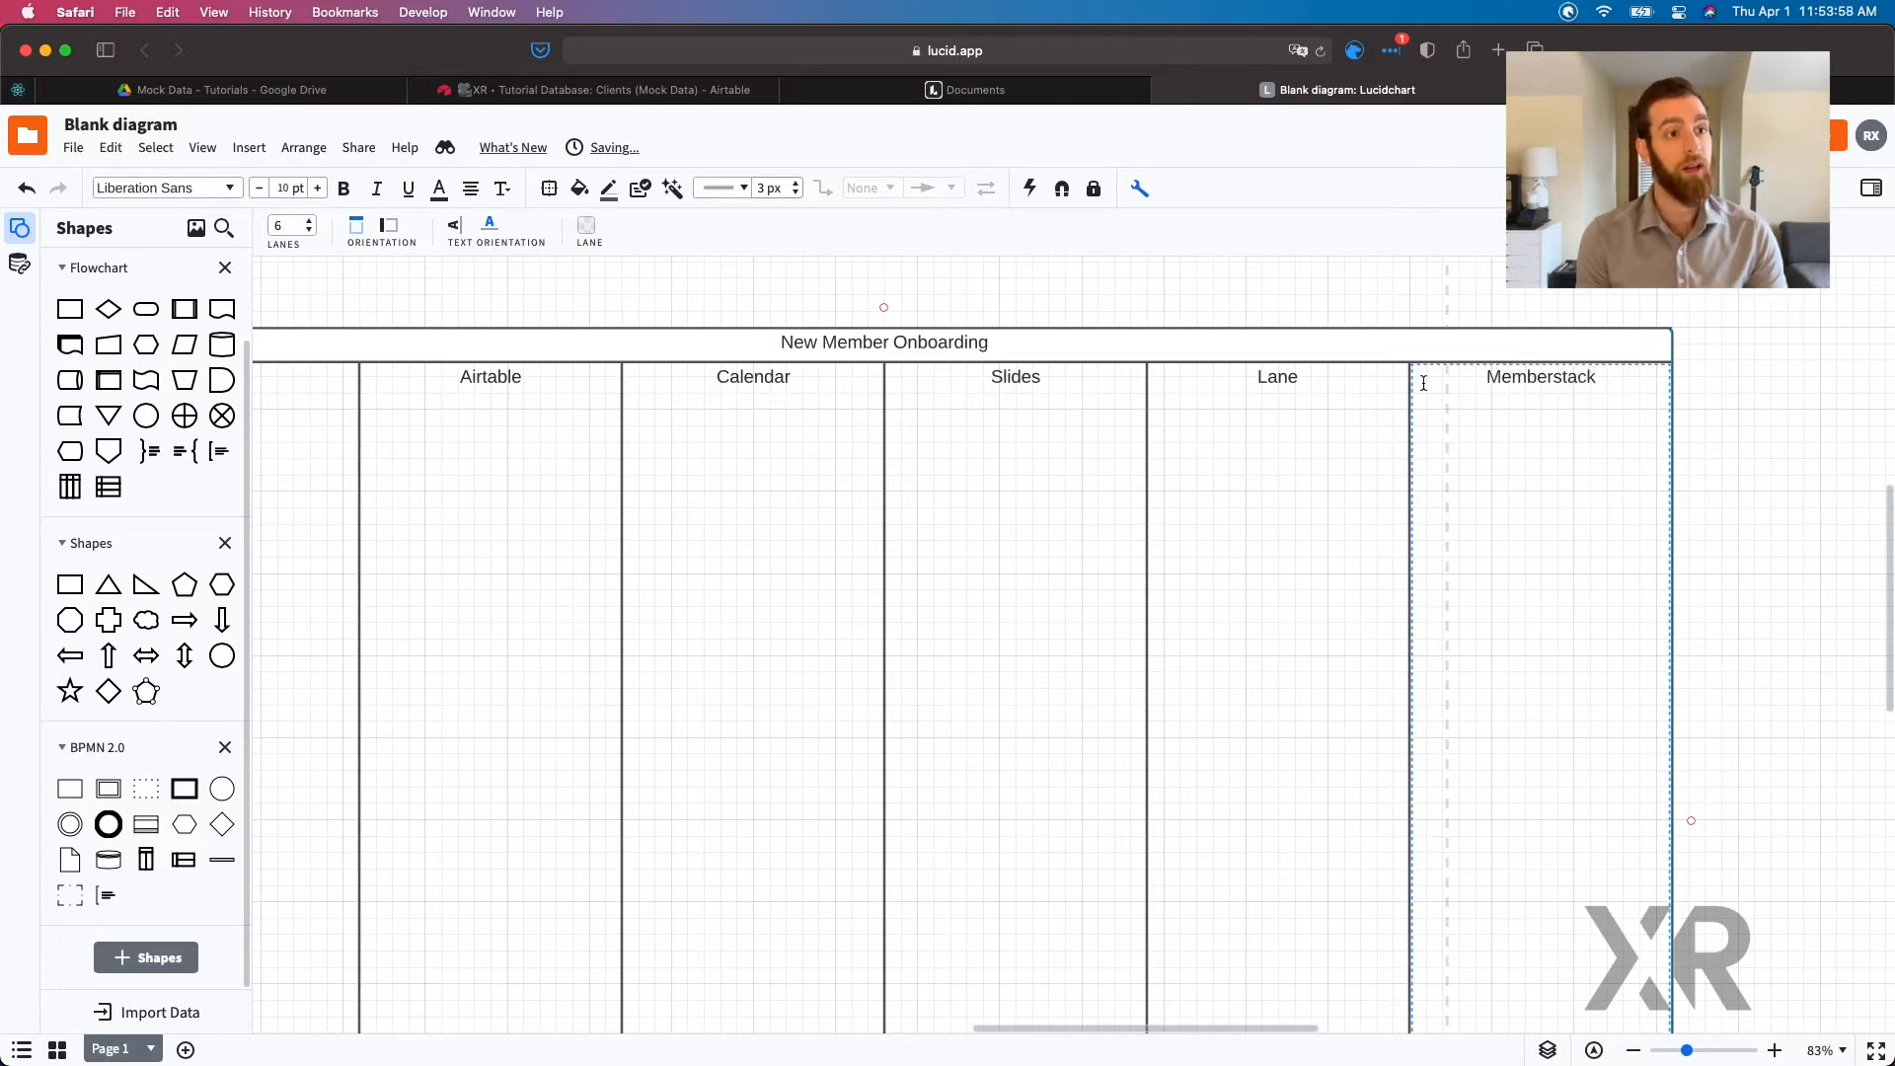
Step: Name the fifth lane, between Slides and Memberstack, "Stripe (payment processor)"
{"action": "double_click", "coordinate": [1293, 377]}
{"action": "type", "text": "Stri"}
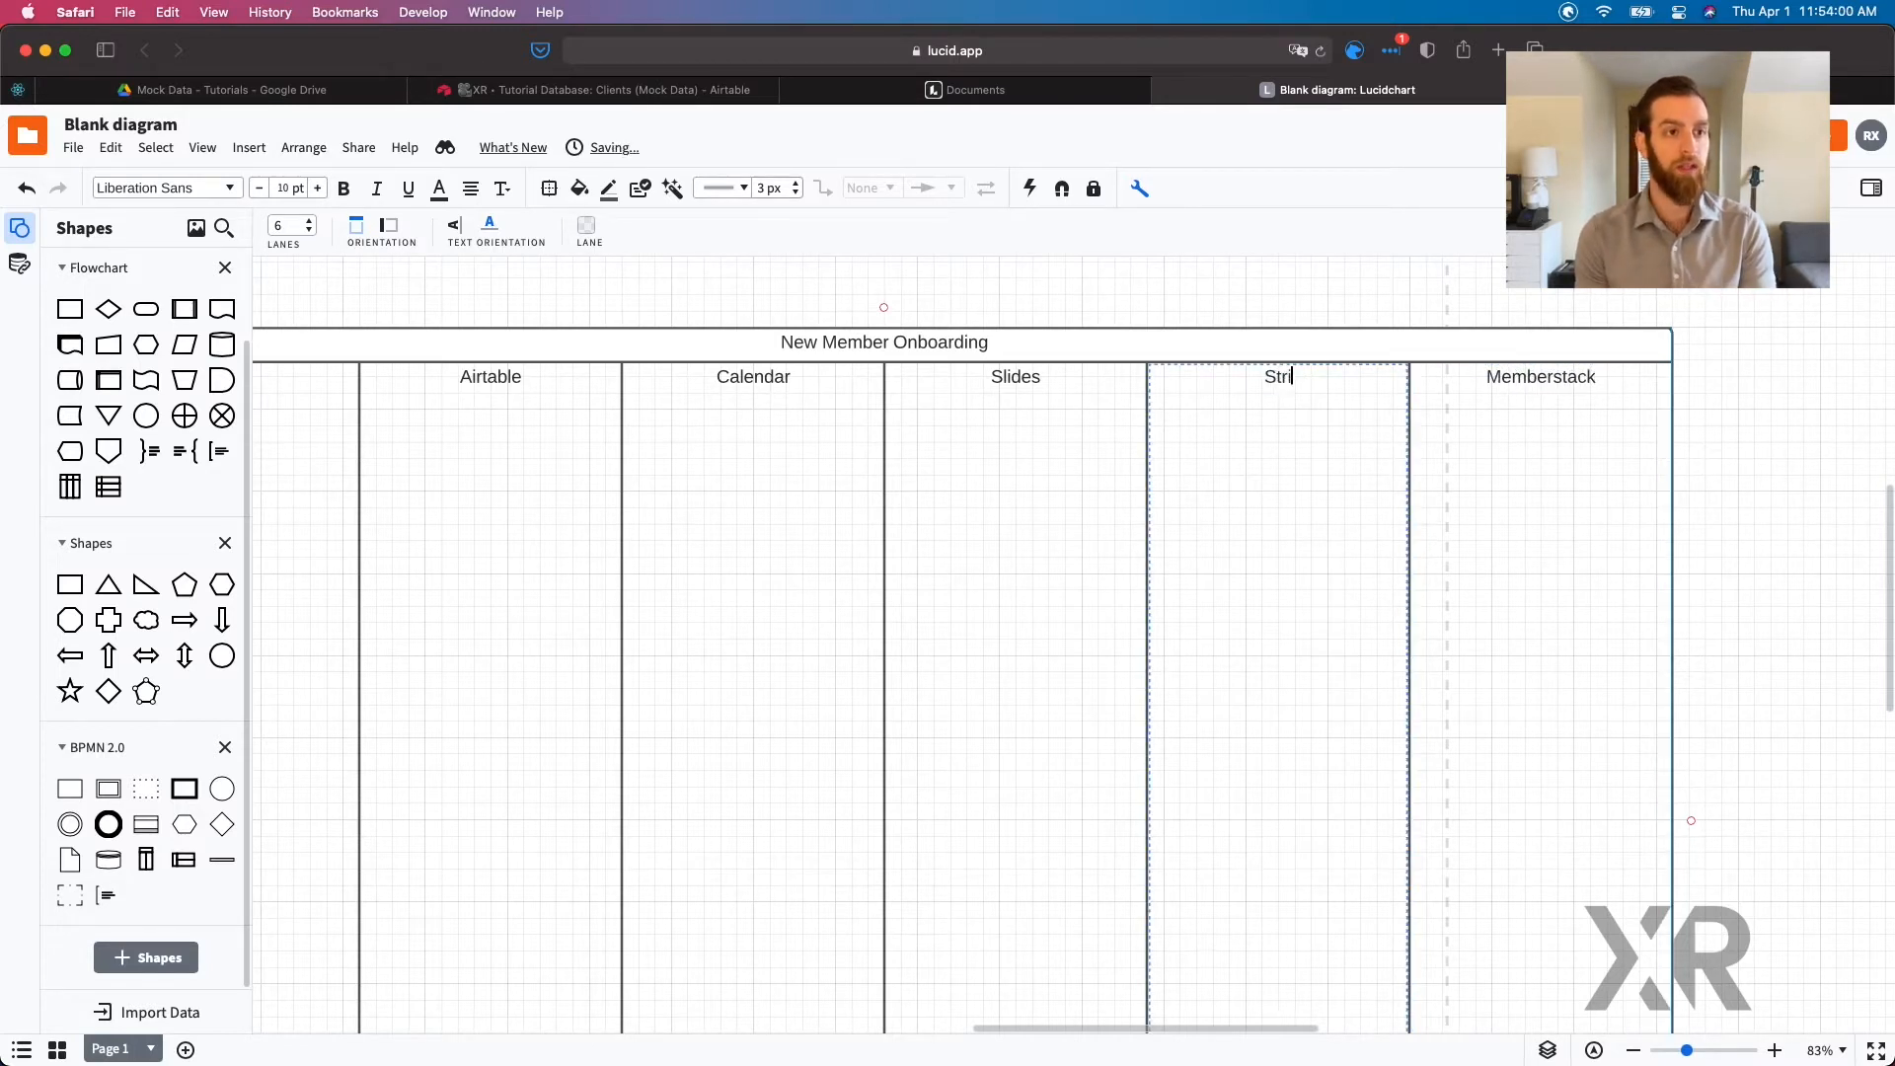
{"action": "type", "text": "pe (payment processor"}
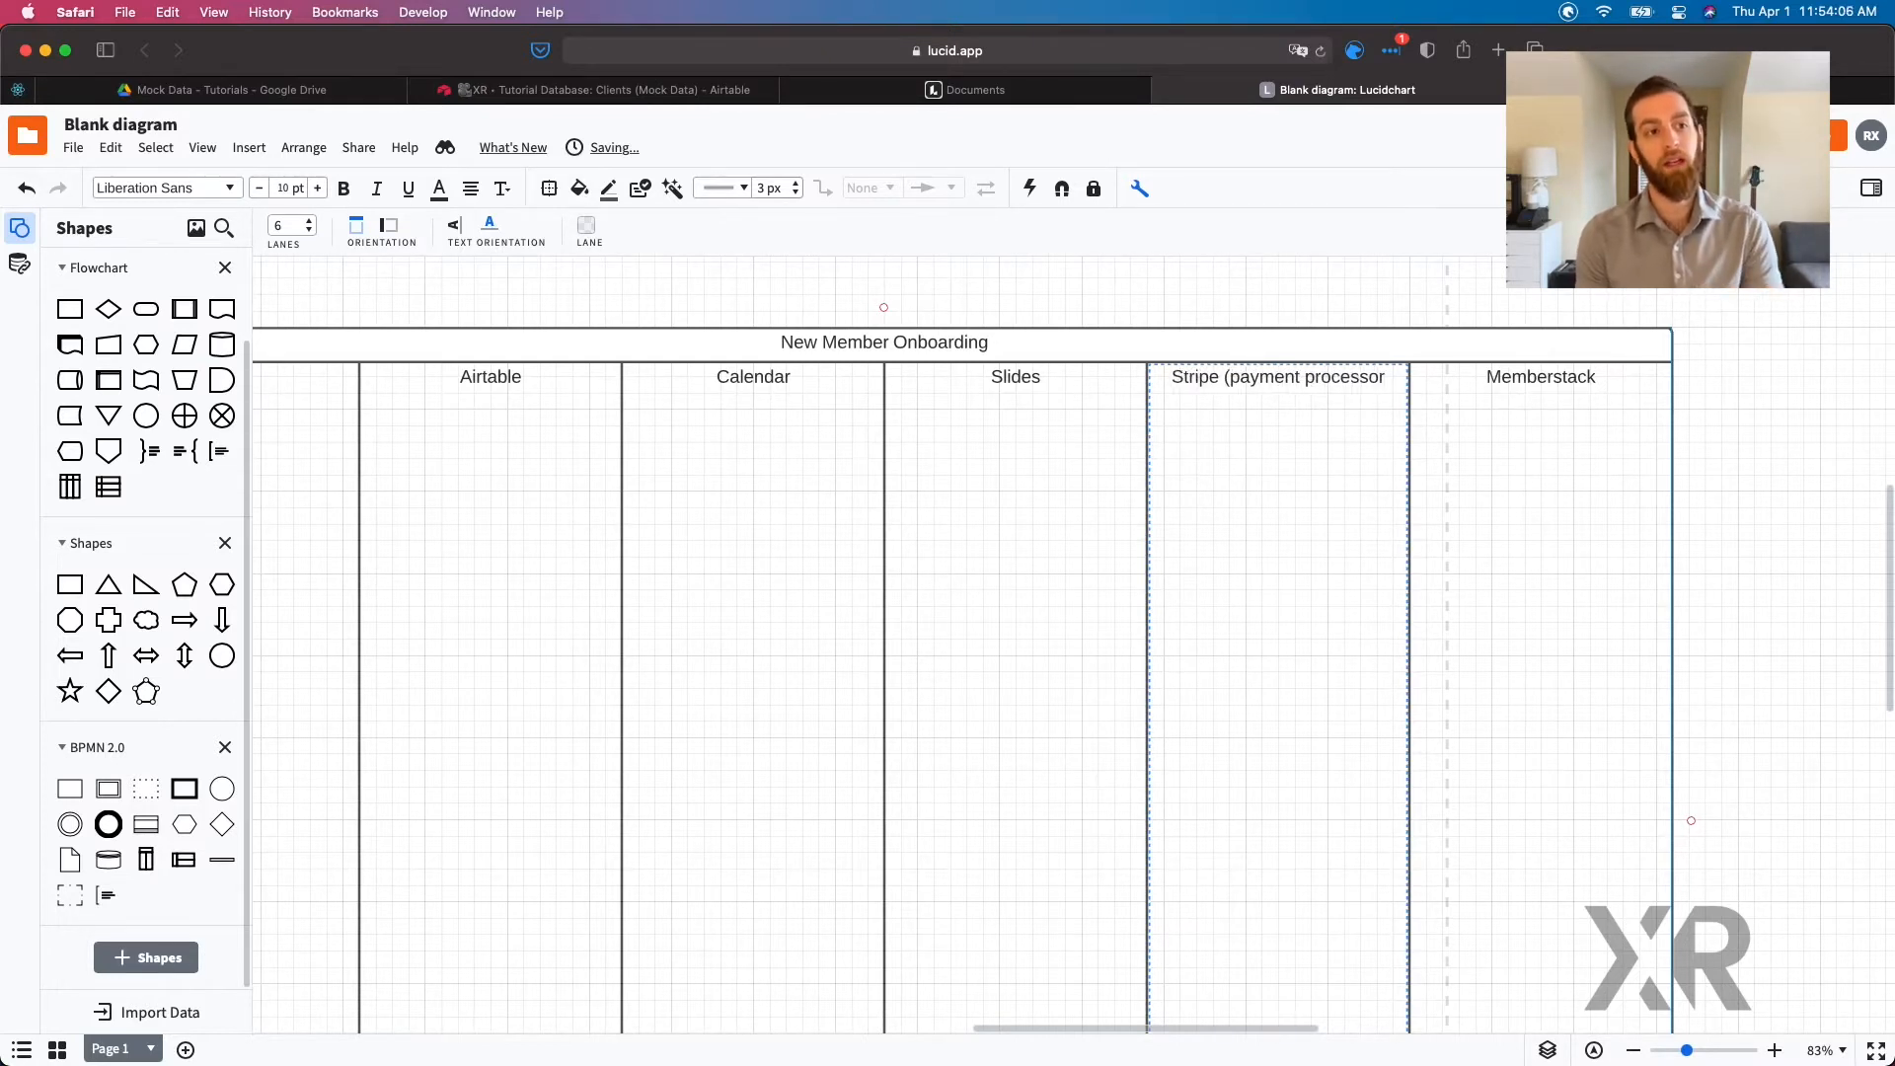
{"action": "type", "text": ")"}
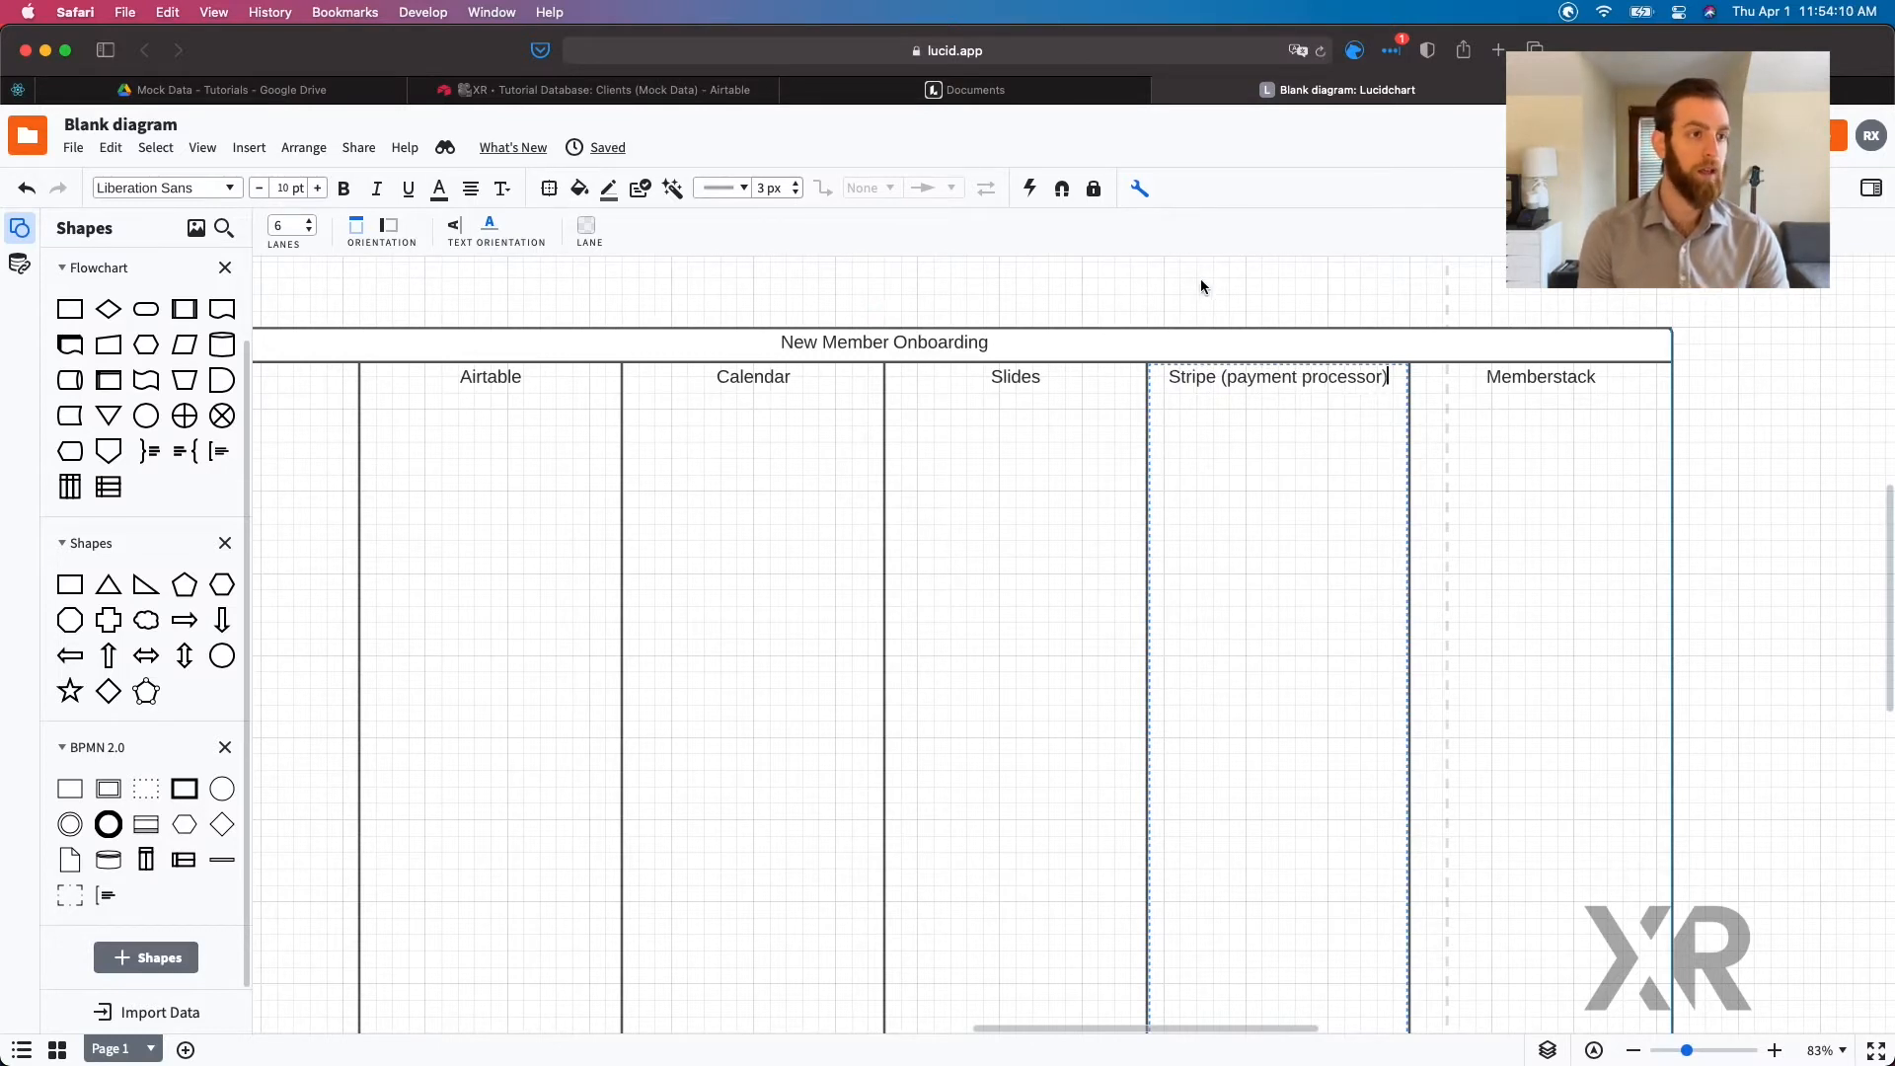
Step: Set the number of lanes in the New Member Onboarding pool to 7
{"action": "scroll", "coordinate": [1254, 383], "scroll_direction": "right", "scroll_amount": 3}
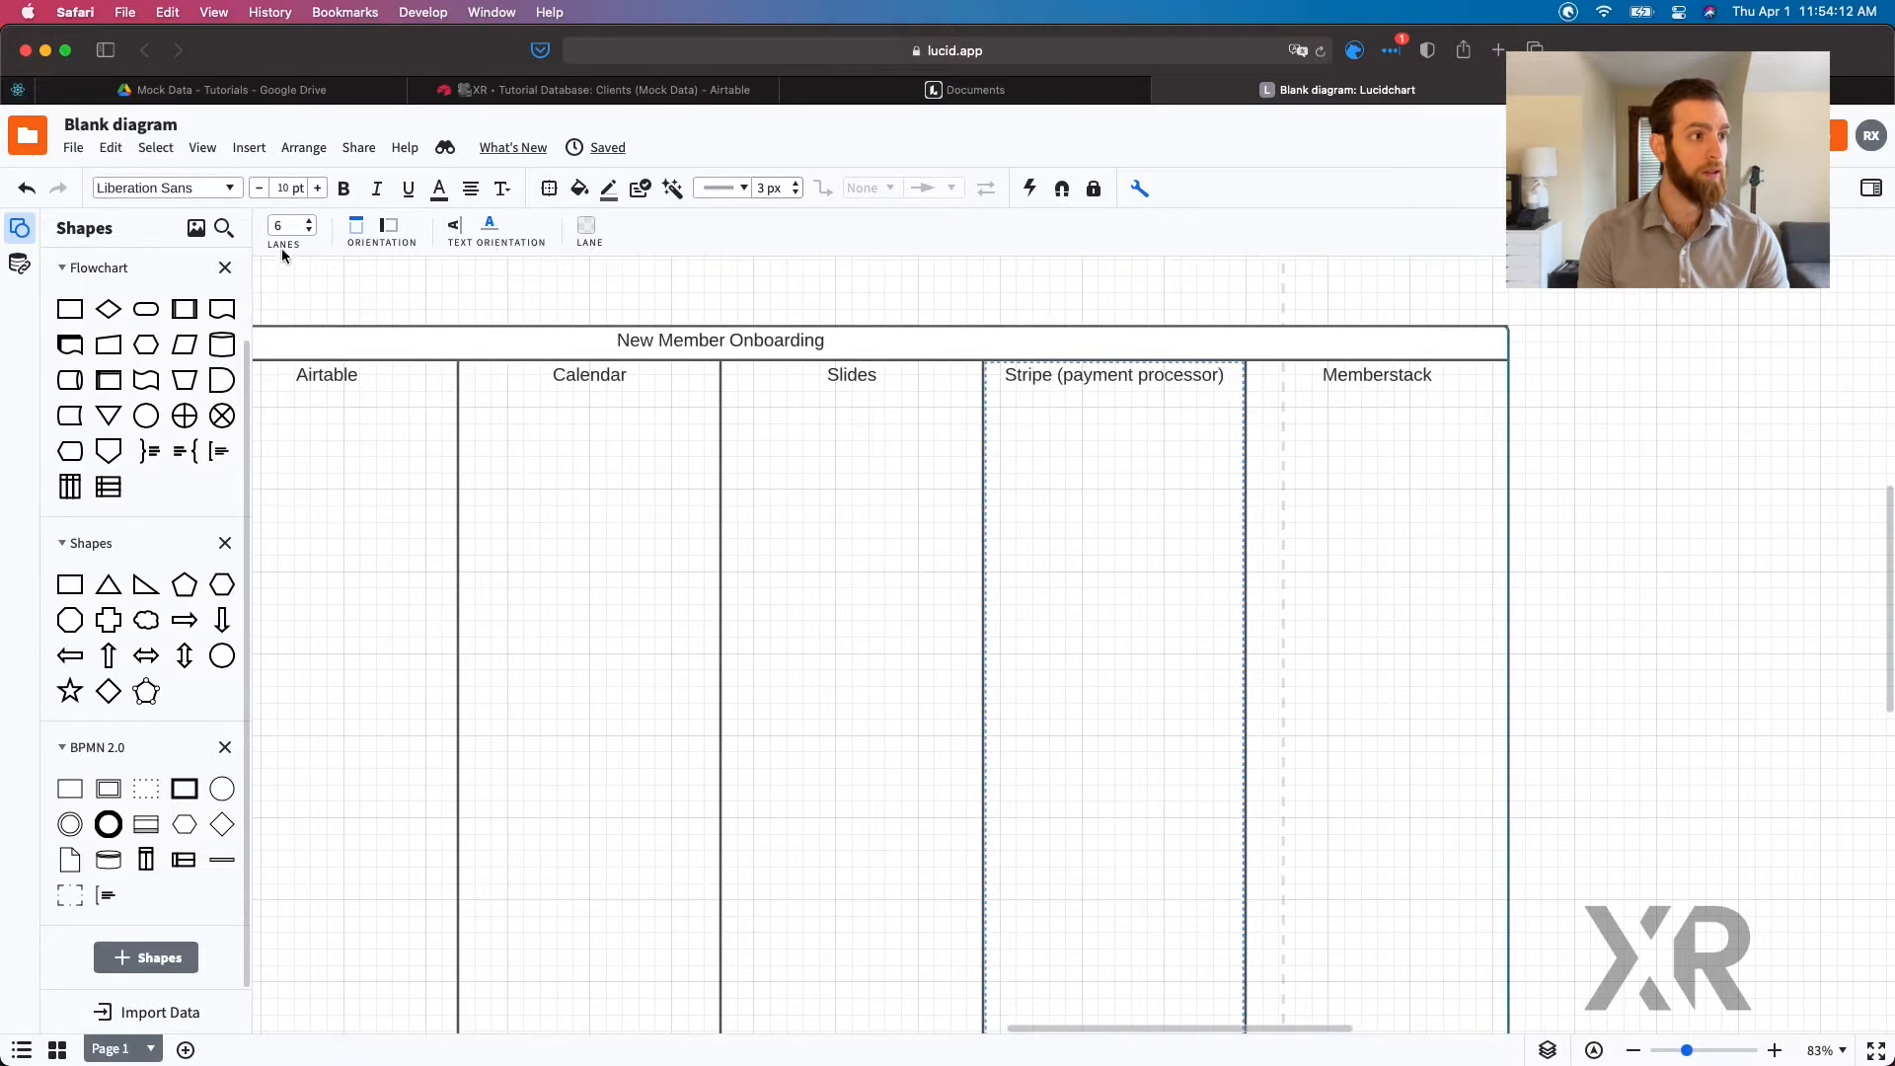
{"action": "left_click", "coordinate": [446, 301]}
{"action": "left_click", "coordinate": [451, 344]}
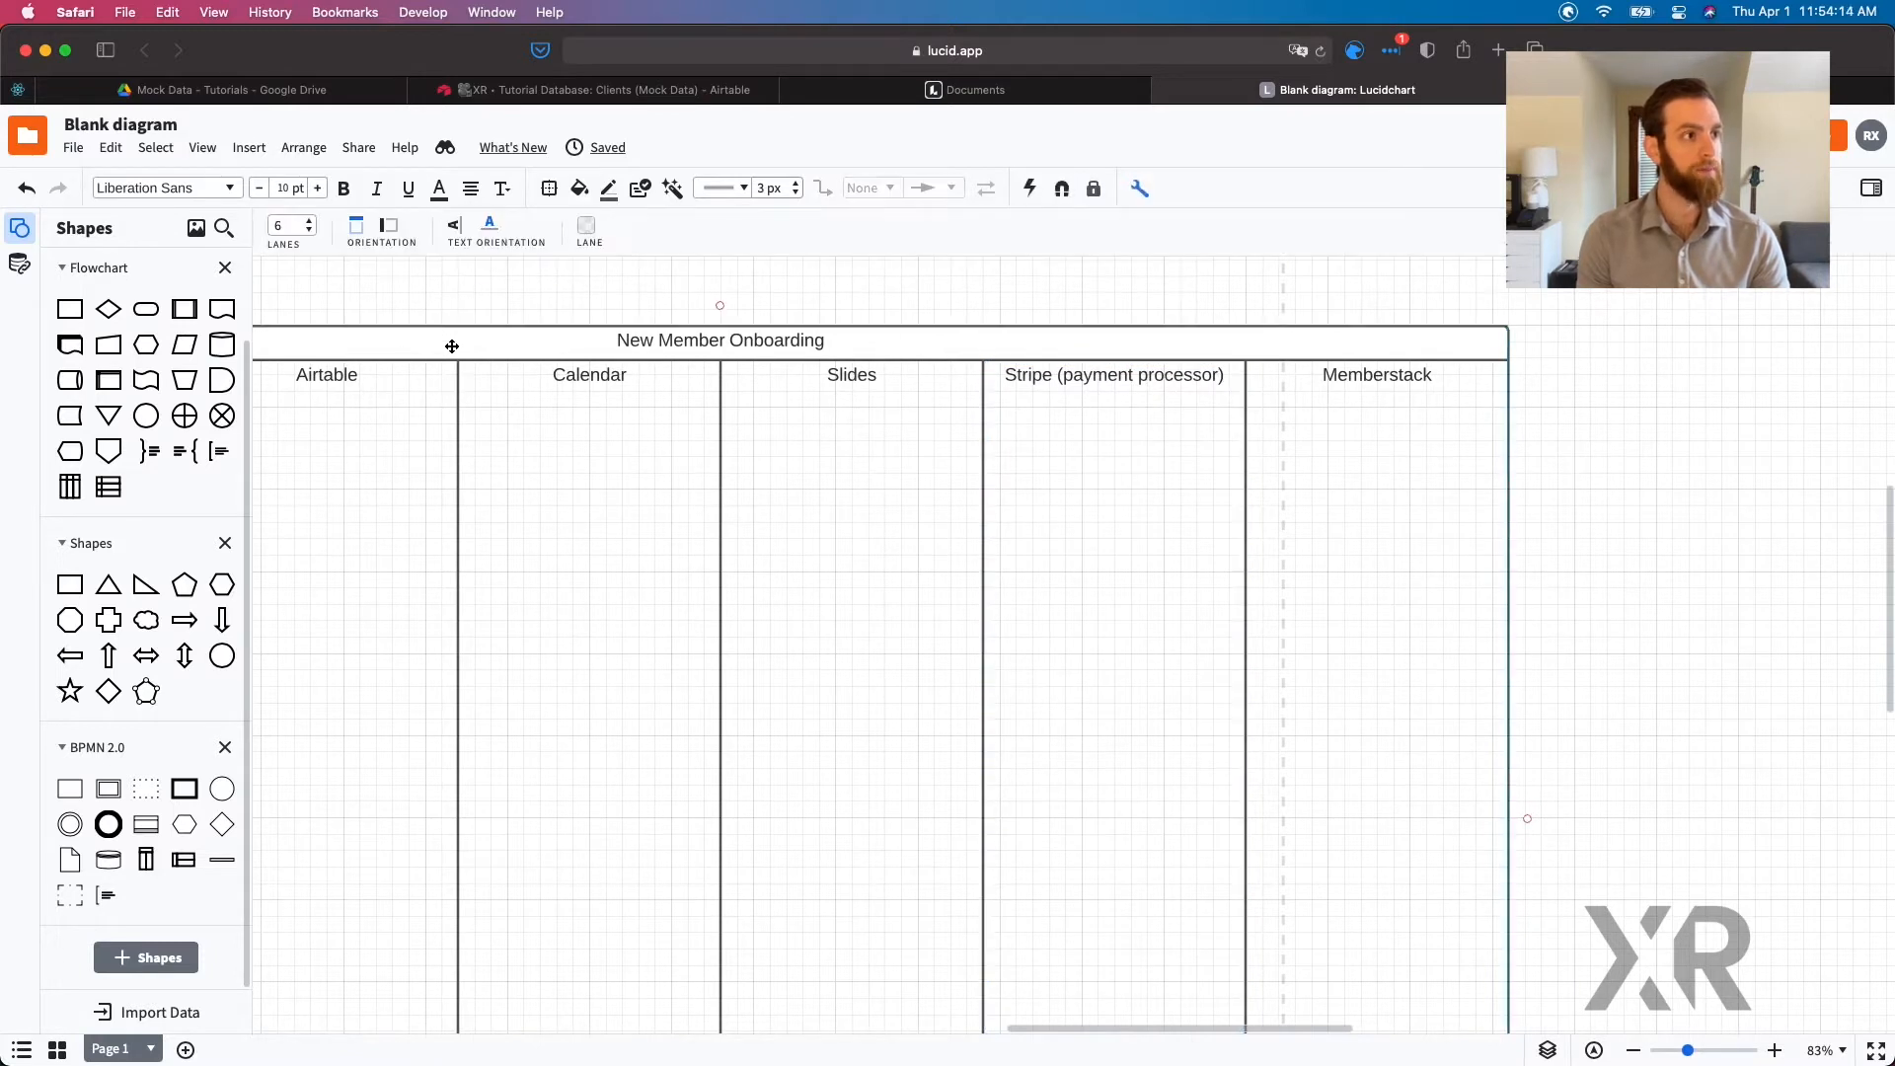
{"action": "left_click", "coordinate": [311, 219]}
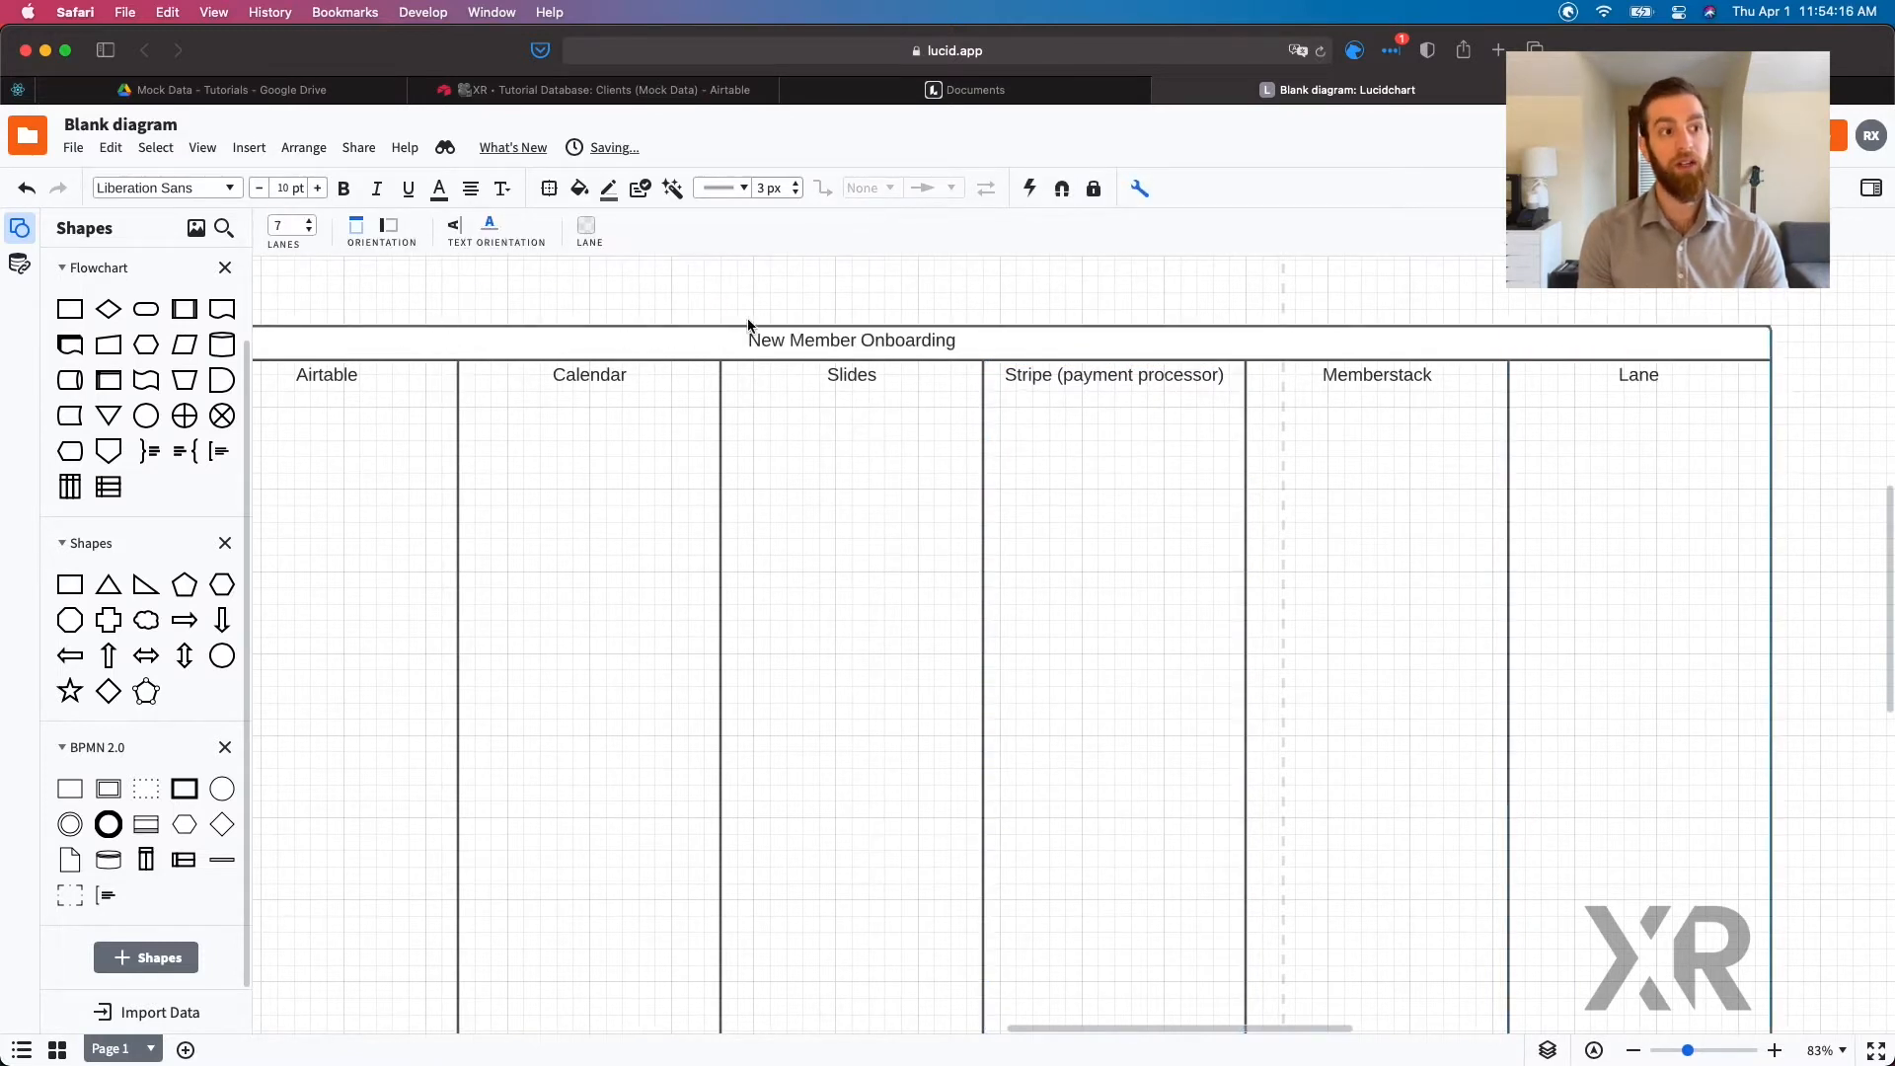
Step: Name the newly added seventh lane "Webflow"
{"action": "scroll", "coordinate": [1453, 466], "scroll_direction": "left", "scroll_amount": 2}
{"action": "scroll", "coordinate": [1461, 470], "scroll_direction": "left", "scroll_amount": 2}
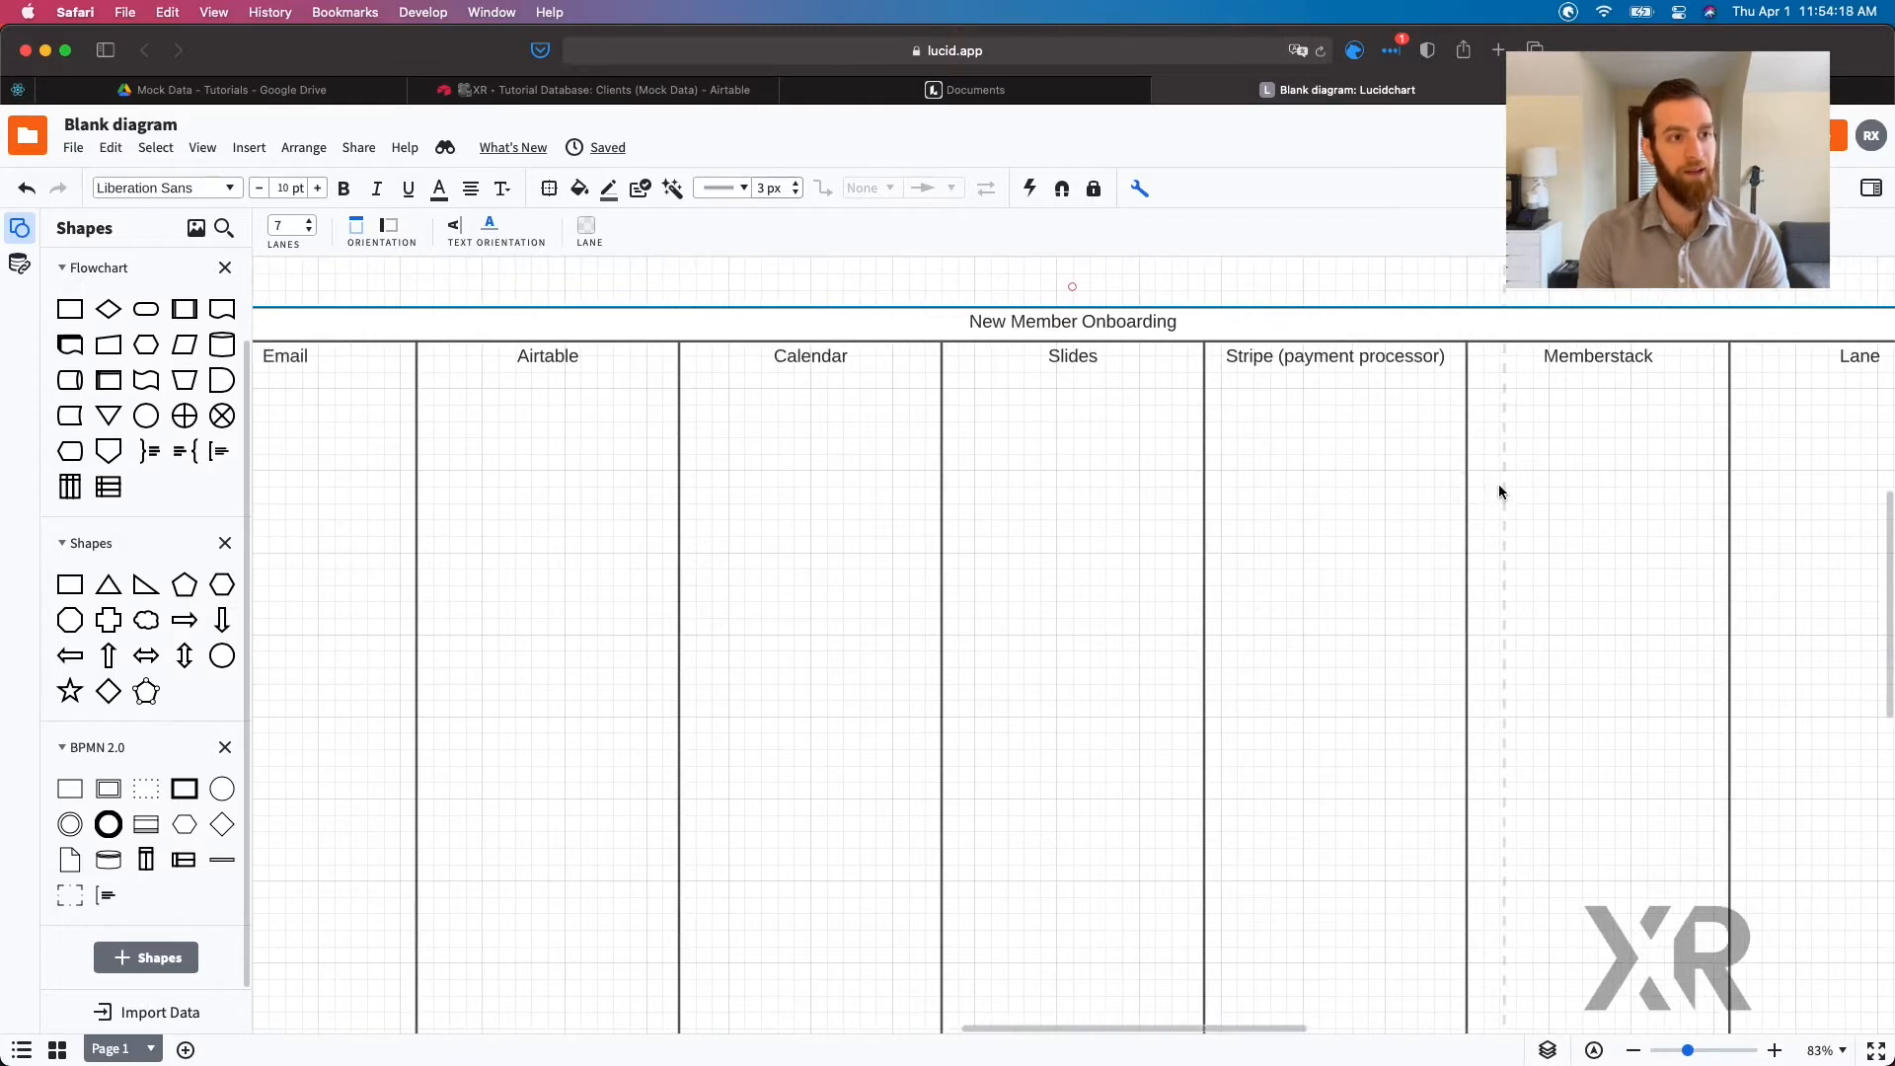
{"action": "scroll", "coordinate": [1499, 484], "scroll_direction": "down", "scroll_amount": 3}
{"action": "double_click", "coordinate": [1742, 353]}
{"action": "type", "text": "Webflow"}
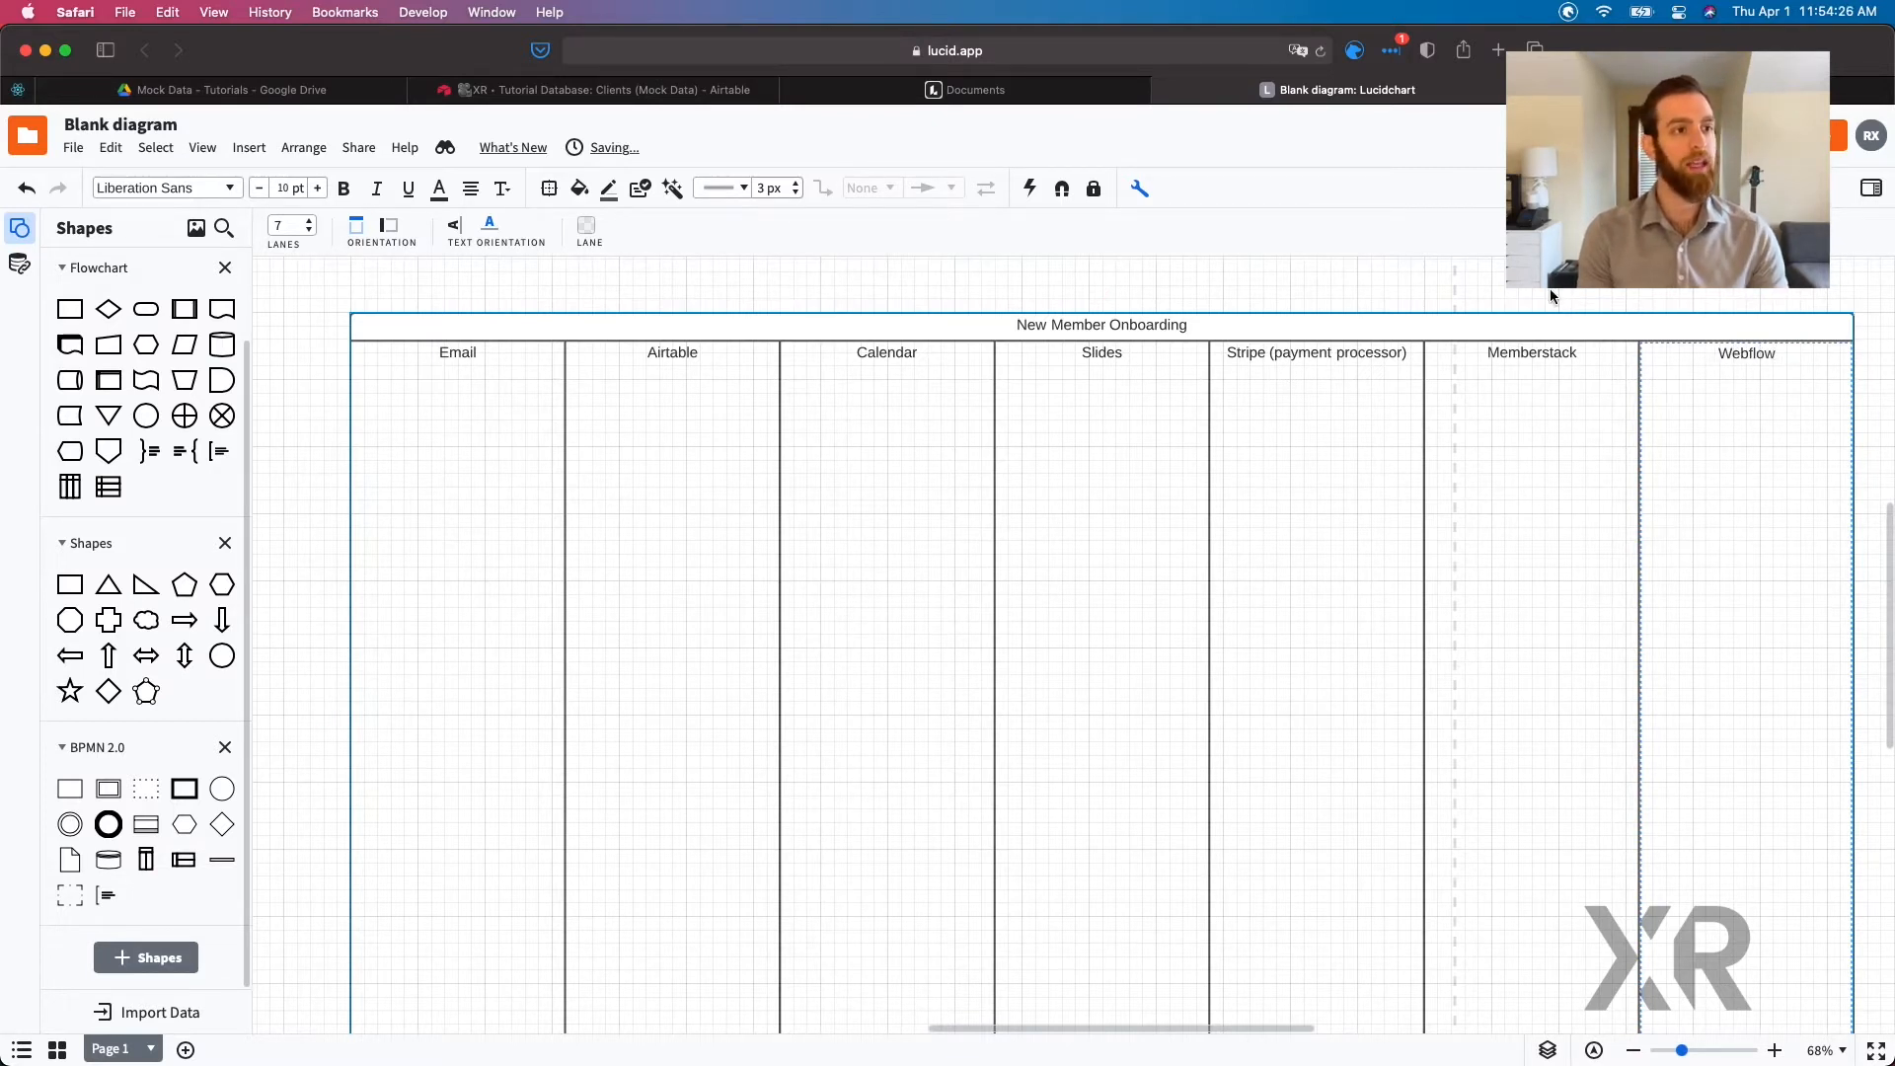
Step: Place a flowchart process box in the empty area above the New Member Onboarding pool and label it "New Member Signed up"
{"action": "scroll", "coordinate": [1550, 296], "scroll_direction": "right", "scroll_amount": 1}
{"action": "scroll", "coordinate": [1551, 296], "scroll_direction": "up", "scroll_amount": 1}
{"action": "scroll", "coordinate": [1550, 288], "scroll_direction": "up", "scroll_amount": 5}
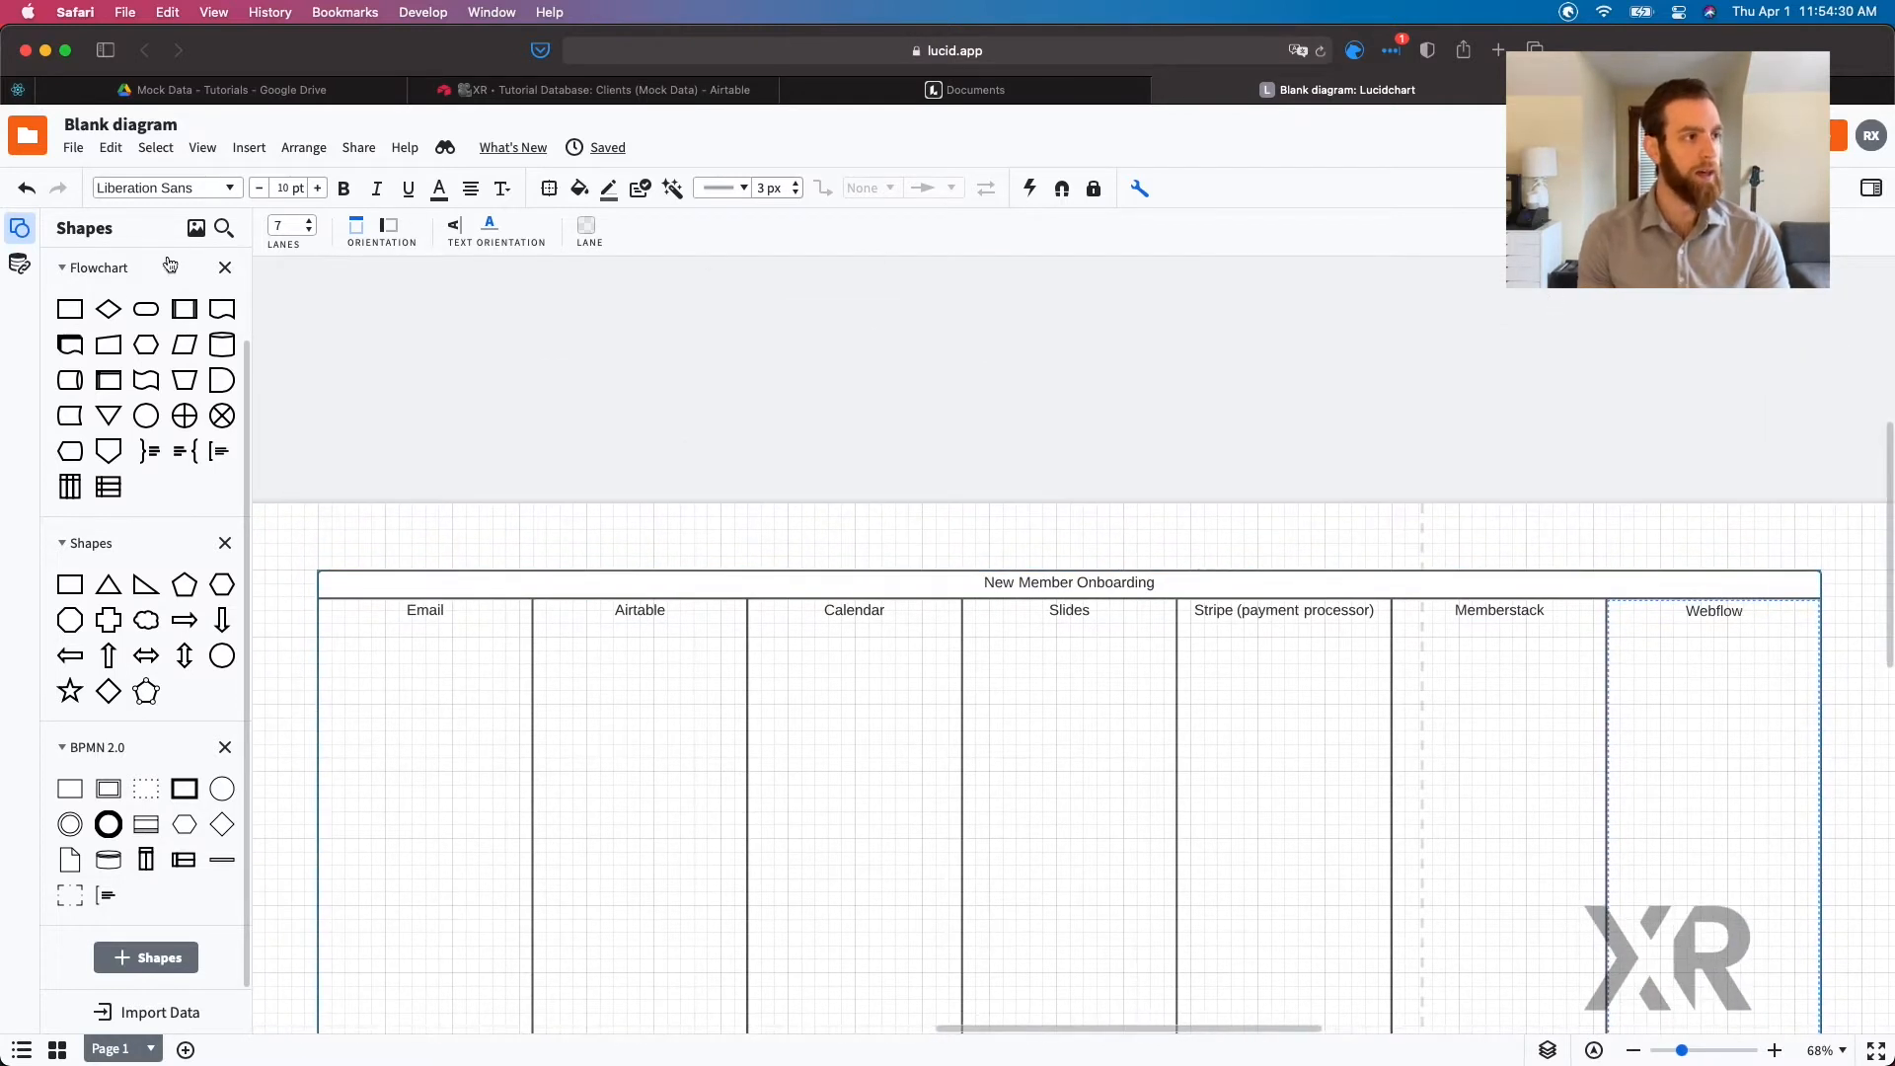
{"action": "left_click_drag", "start_coordinate": [69, 309], "coordinate": [778, 284]}
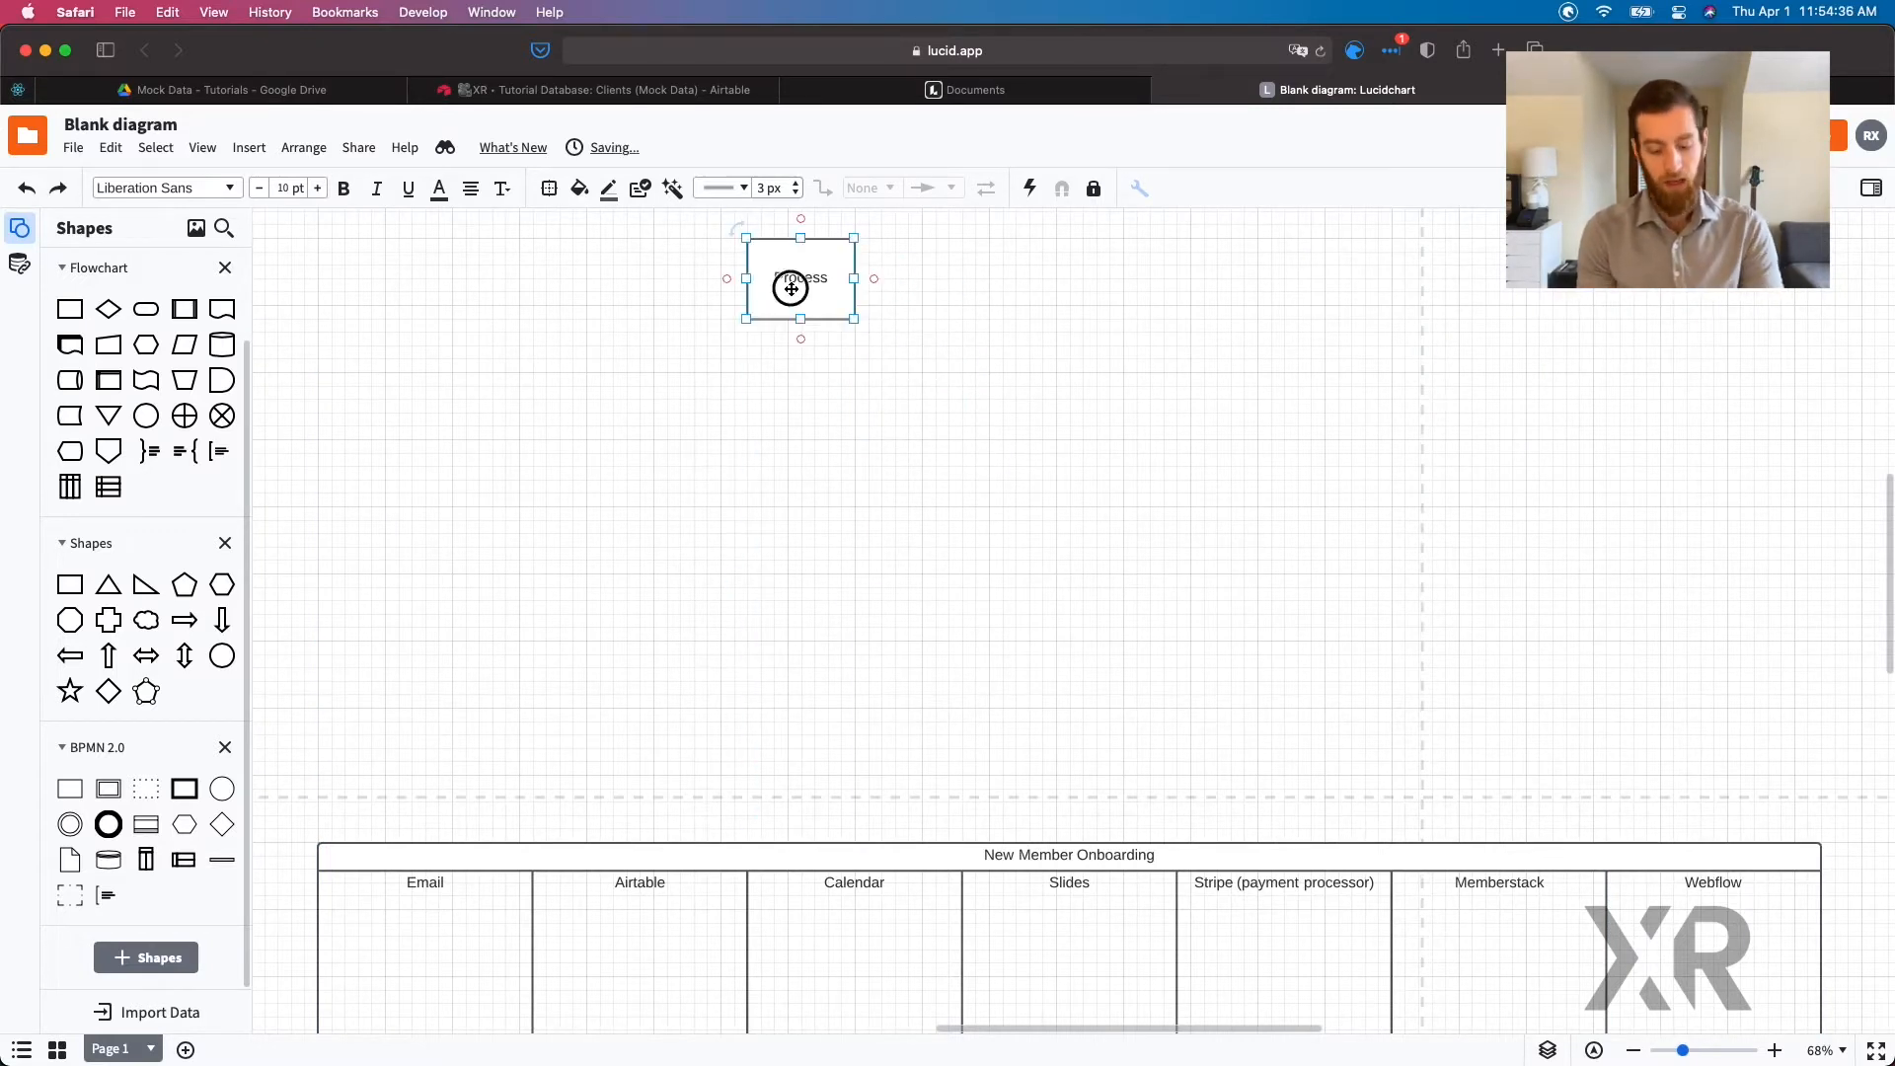
{"action": "type", "text": "New Member Stigned up"}
{"action": "key", "text": "alt+shift+Left"}
{"action": "key", "text": "alt+shift+Left"}
{"action": "type", "text": "Signed up"}
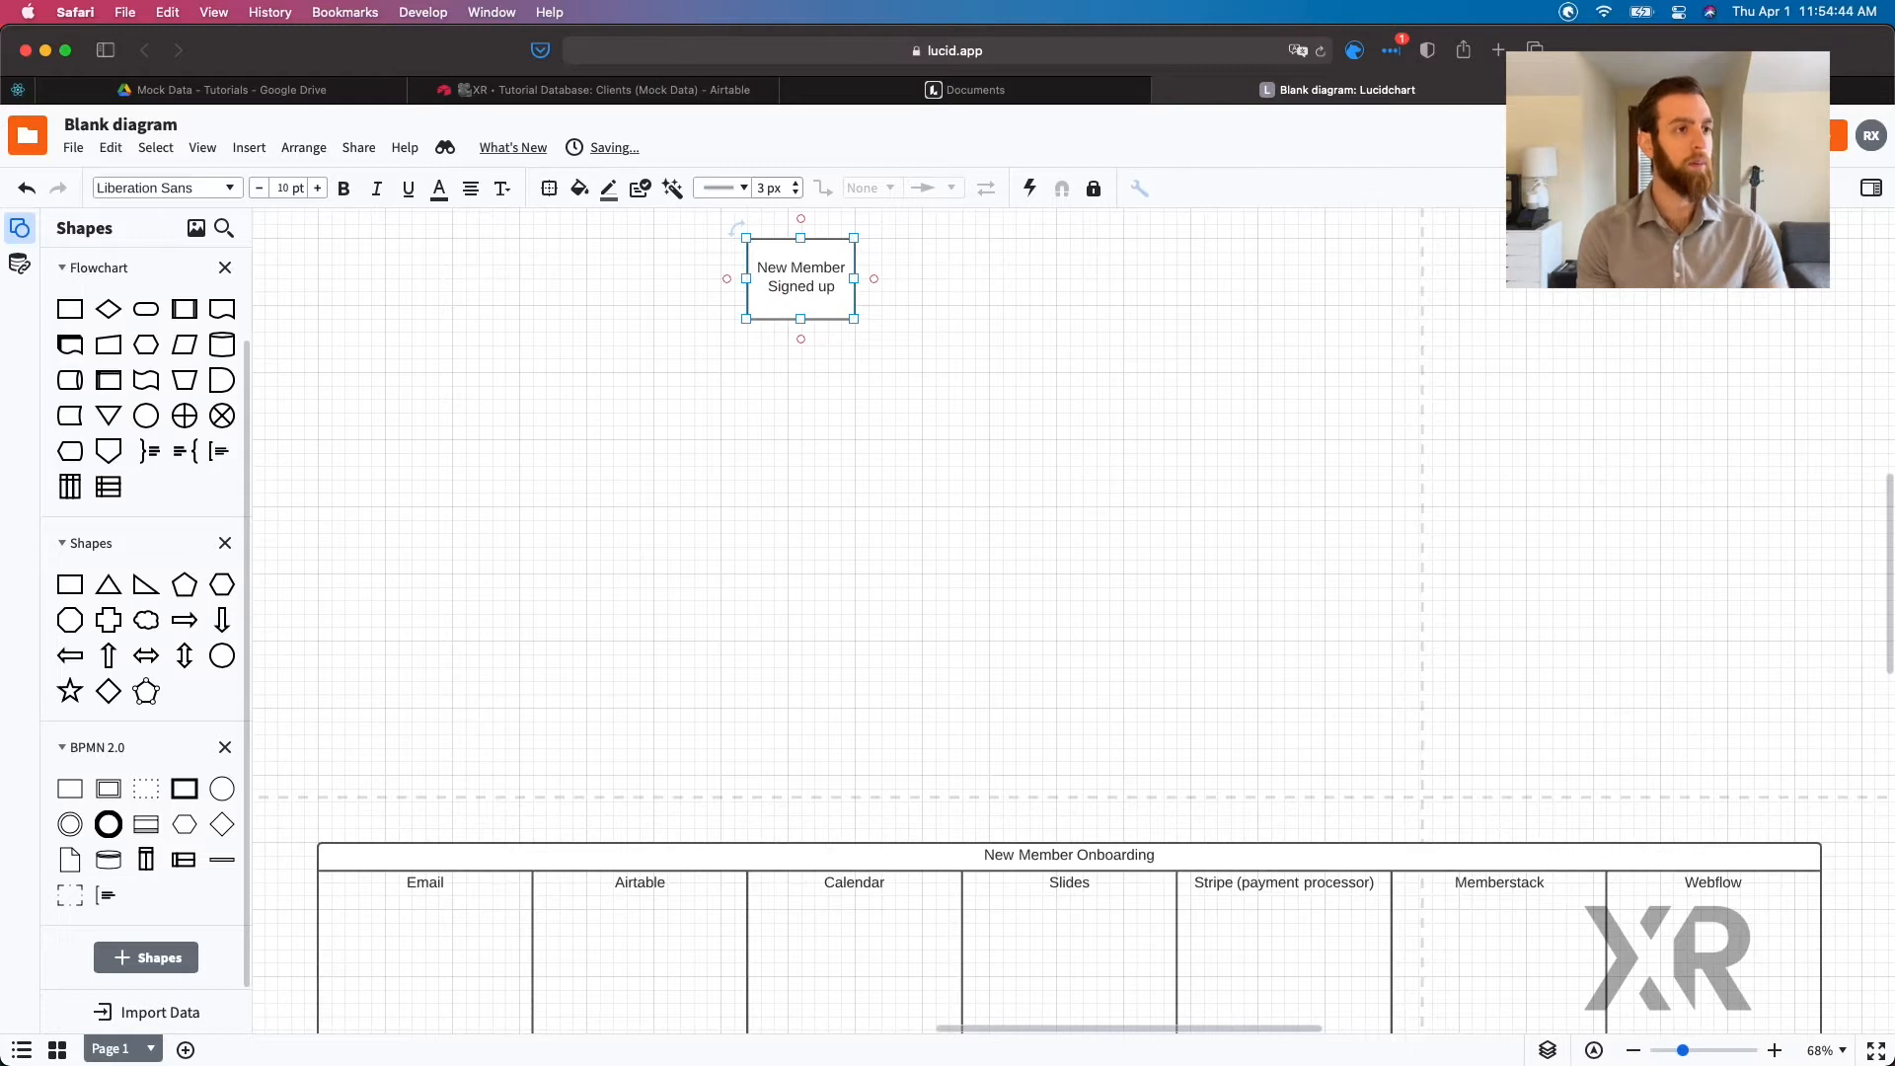
{"action": "key", "text": "Escape"}
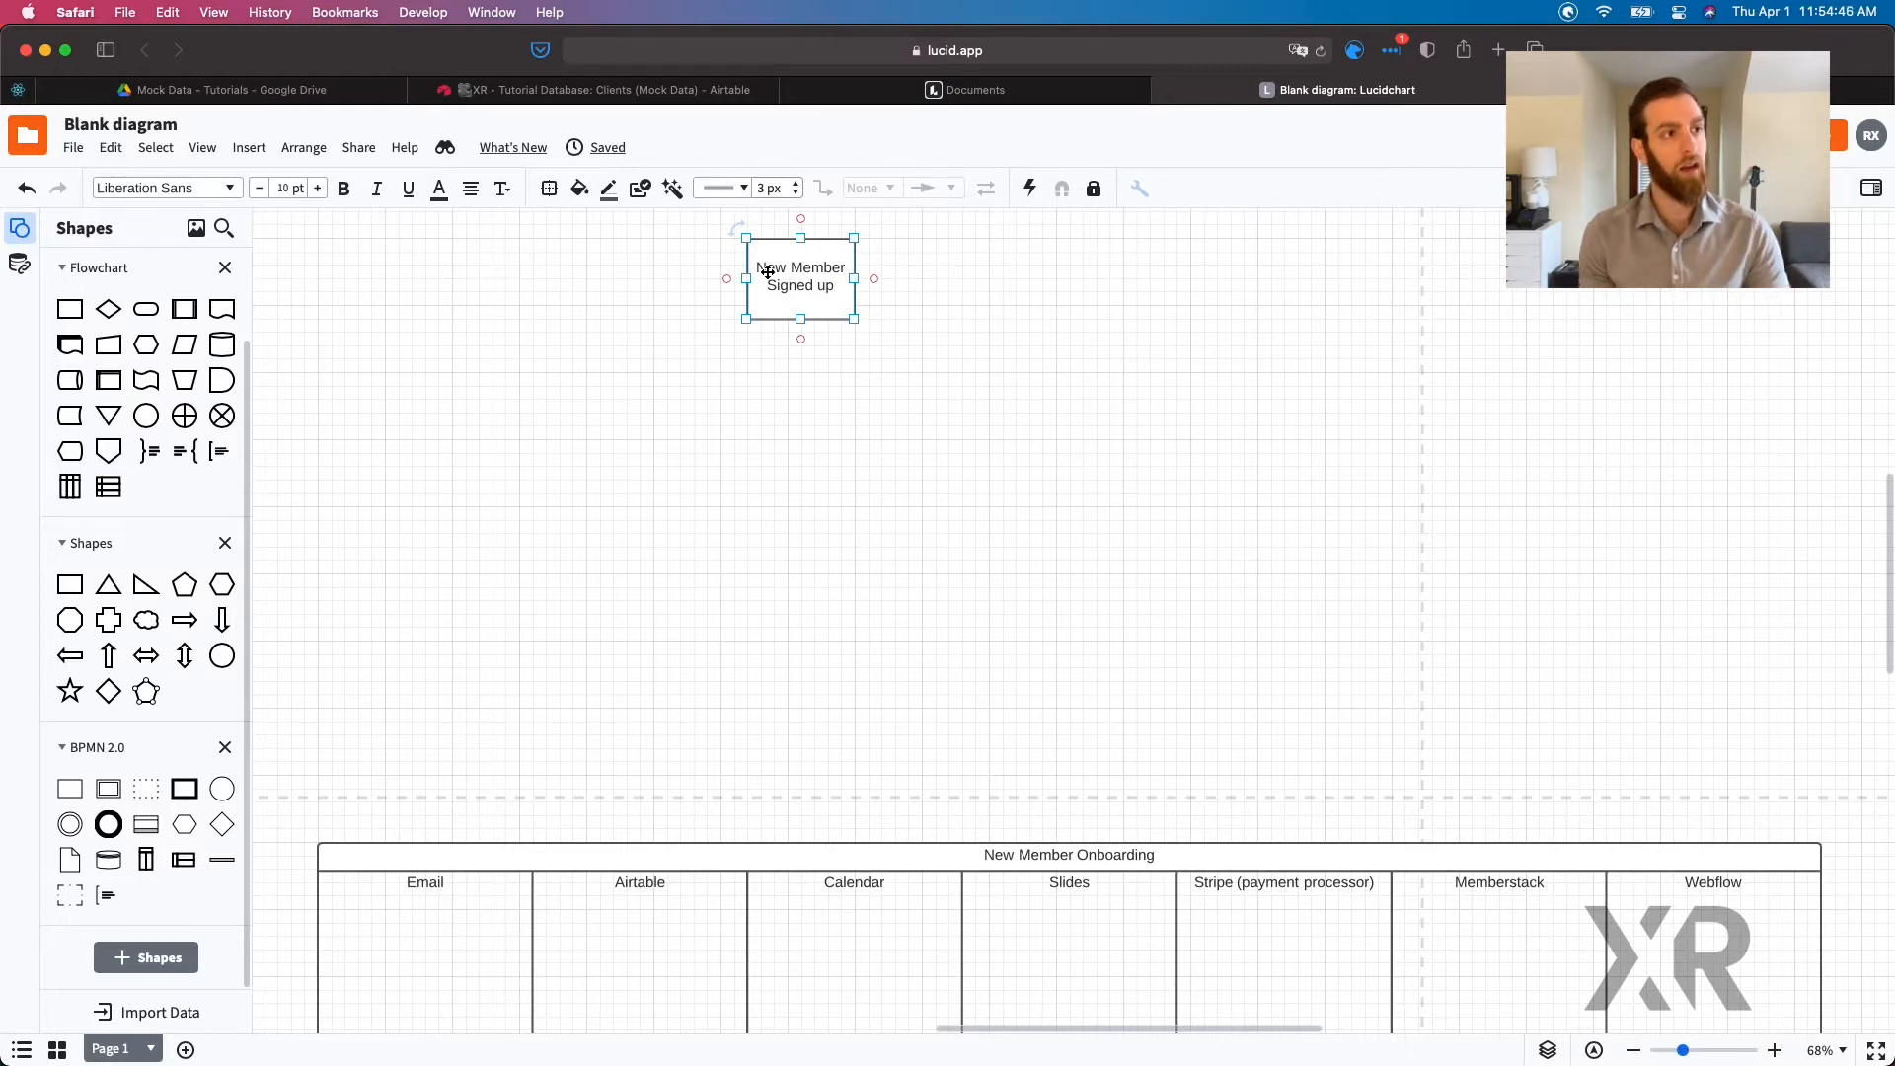
Step: Duplicate the "New Member Signed up" box, place the copy directly below it and change its label to "New Member Paid"
{"action": "key", "text": "super+d"}
{"action": "left_click_drag", "start_coordinate": [778, 283], "coordinate": [812, 378]}
{"action": "double_click", "coordinate": [813, 378]}
{"action": "key", "text": "Right"}
{"action": "key", "text": "super+shift+Left"}
{"action": "type", "text": "Paid"}
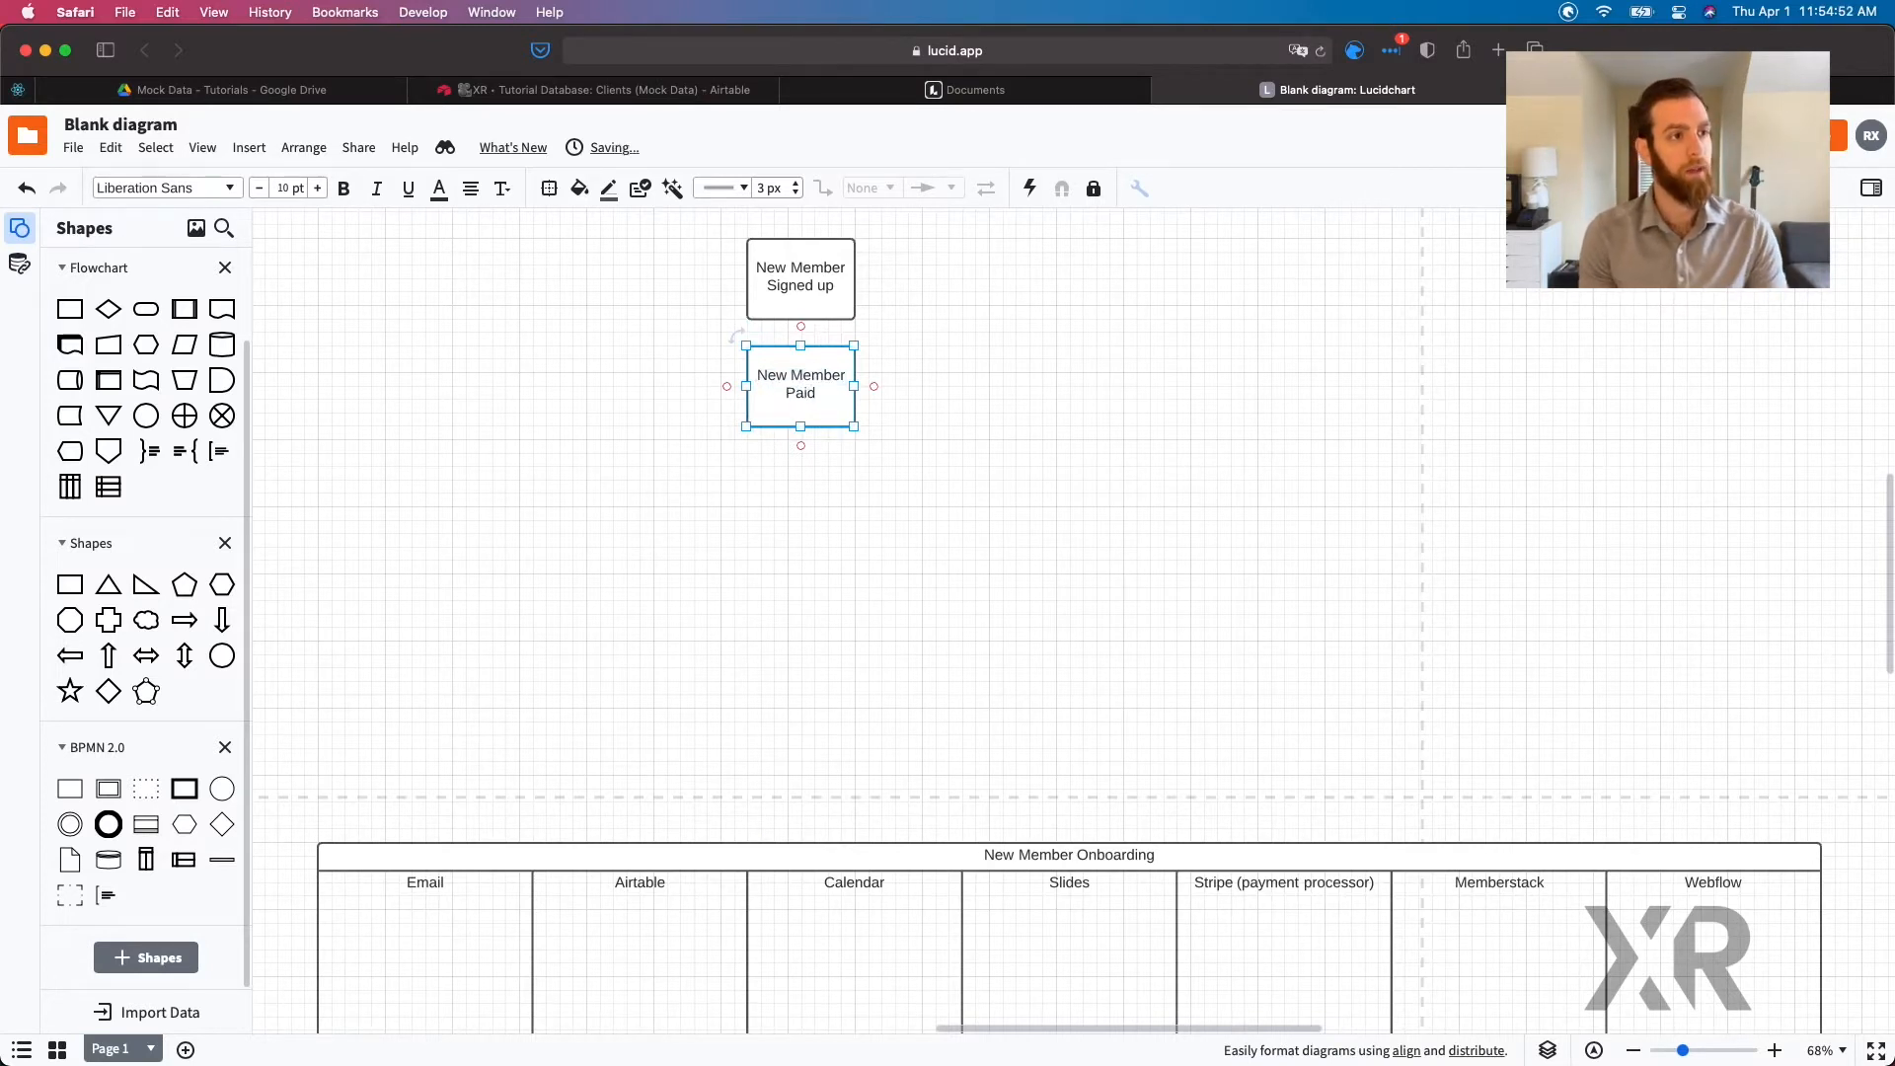
Step: Copy the "New Member Paid" box, place the copy to its right and label it "Build a Kickoff Deck"
{"action": "left_click", "coordinate": [897, 400]}
{"action": "left_click", "coordinate": [789, 416]}
{"action": "key", "text": "super+c"}
{"action": "key", "text": "super+v"}
{"action": "left_click_drag", "start_coordinate": [787, 410], "coordinate": [937, 397]}
{"action": "double_click", "coordinate": [937, 397]}
{"action": "type", "text": "Build"}
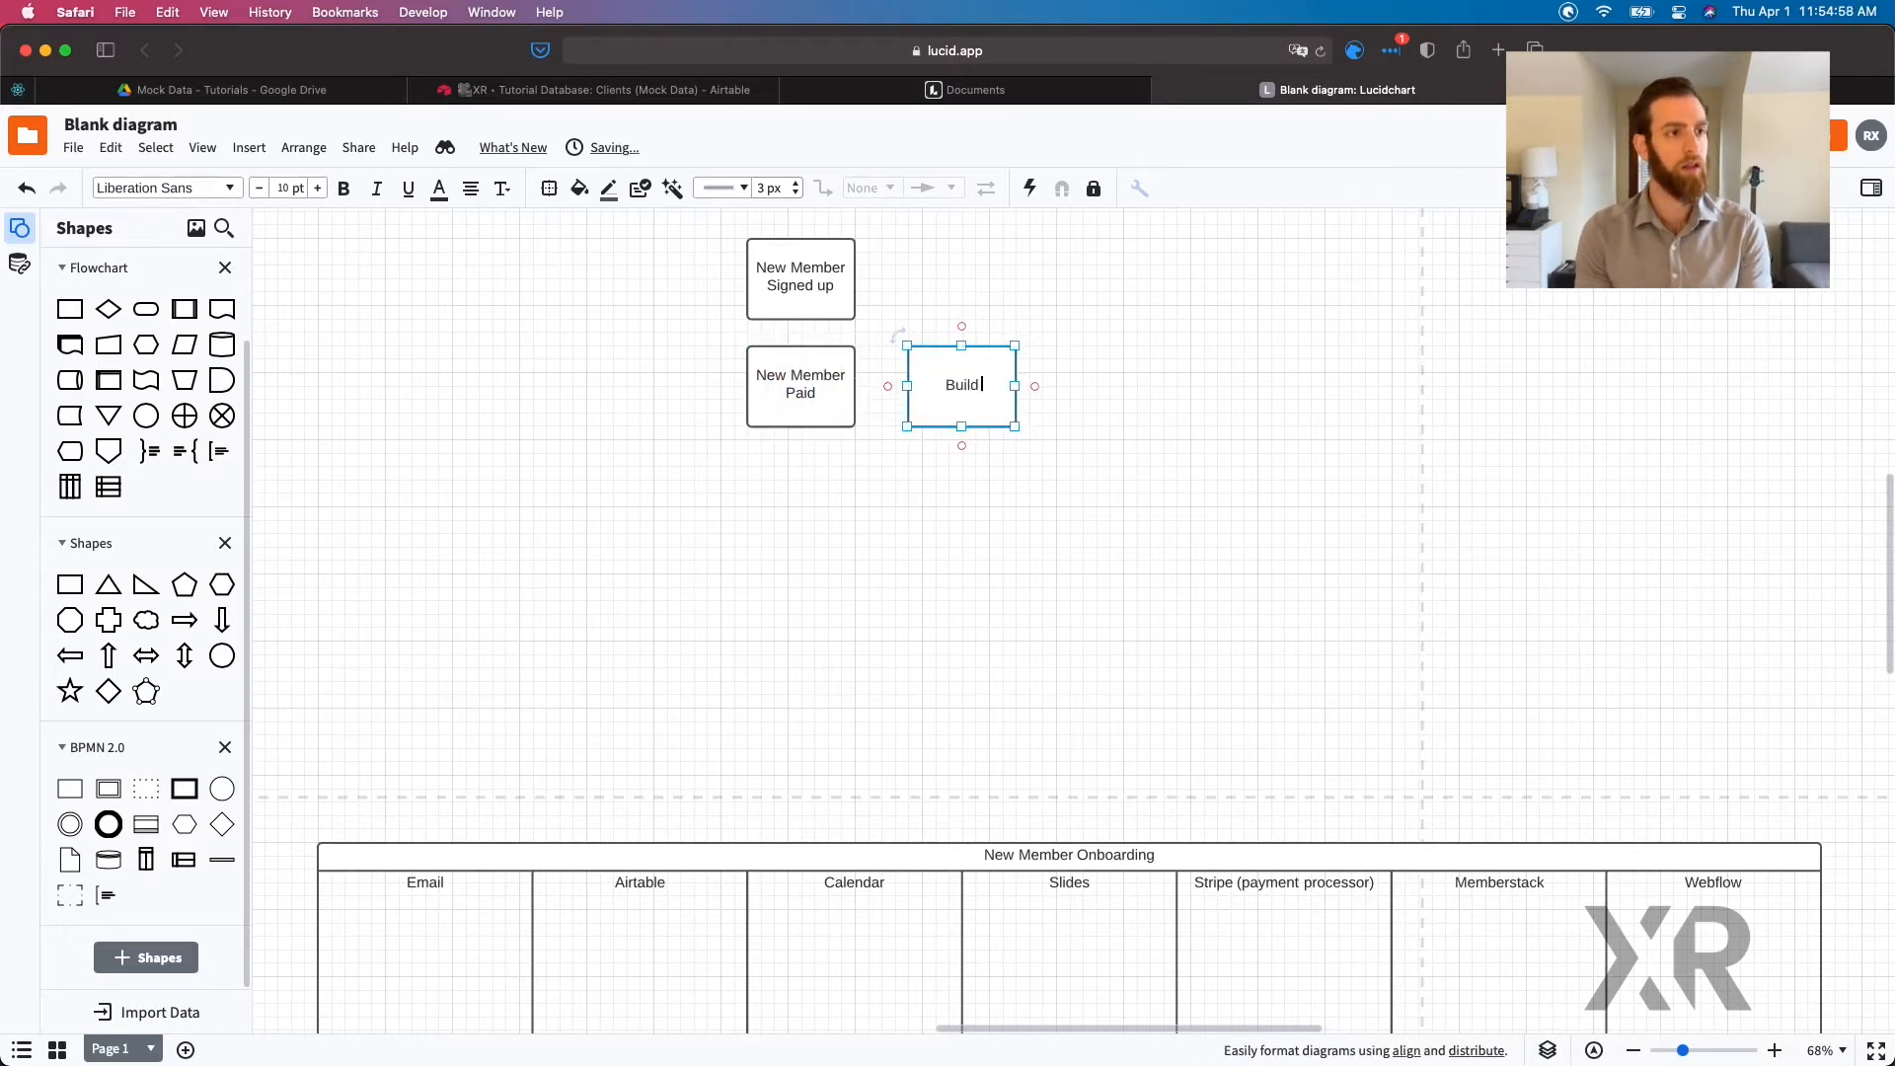
{"action": "type", "text": " a Kickoff Dec"}
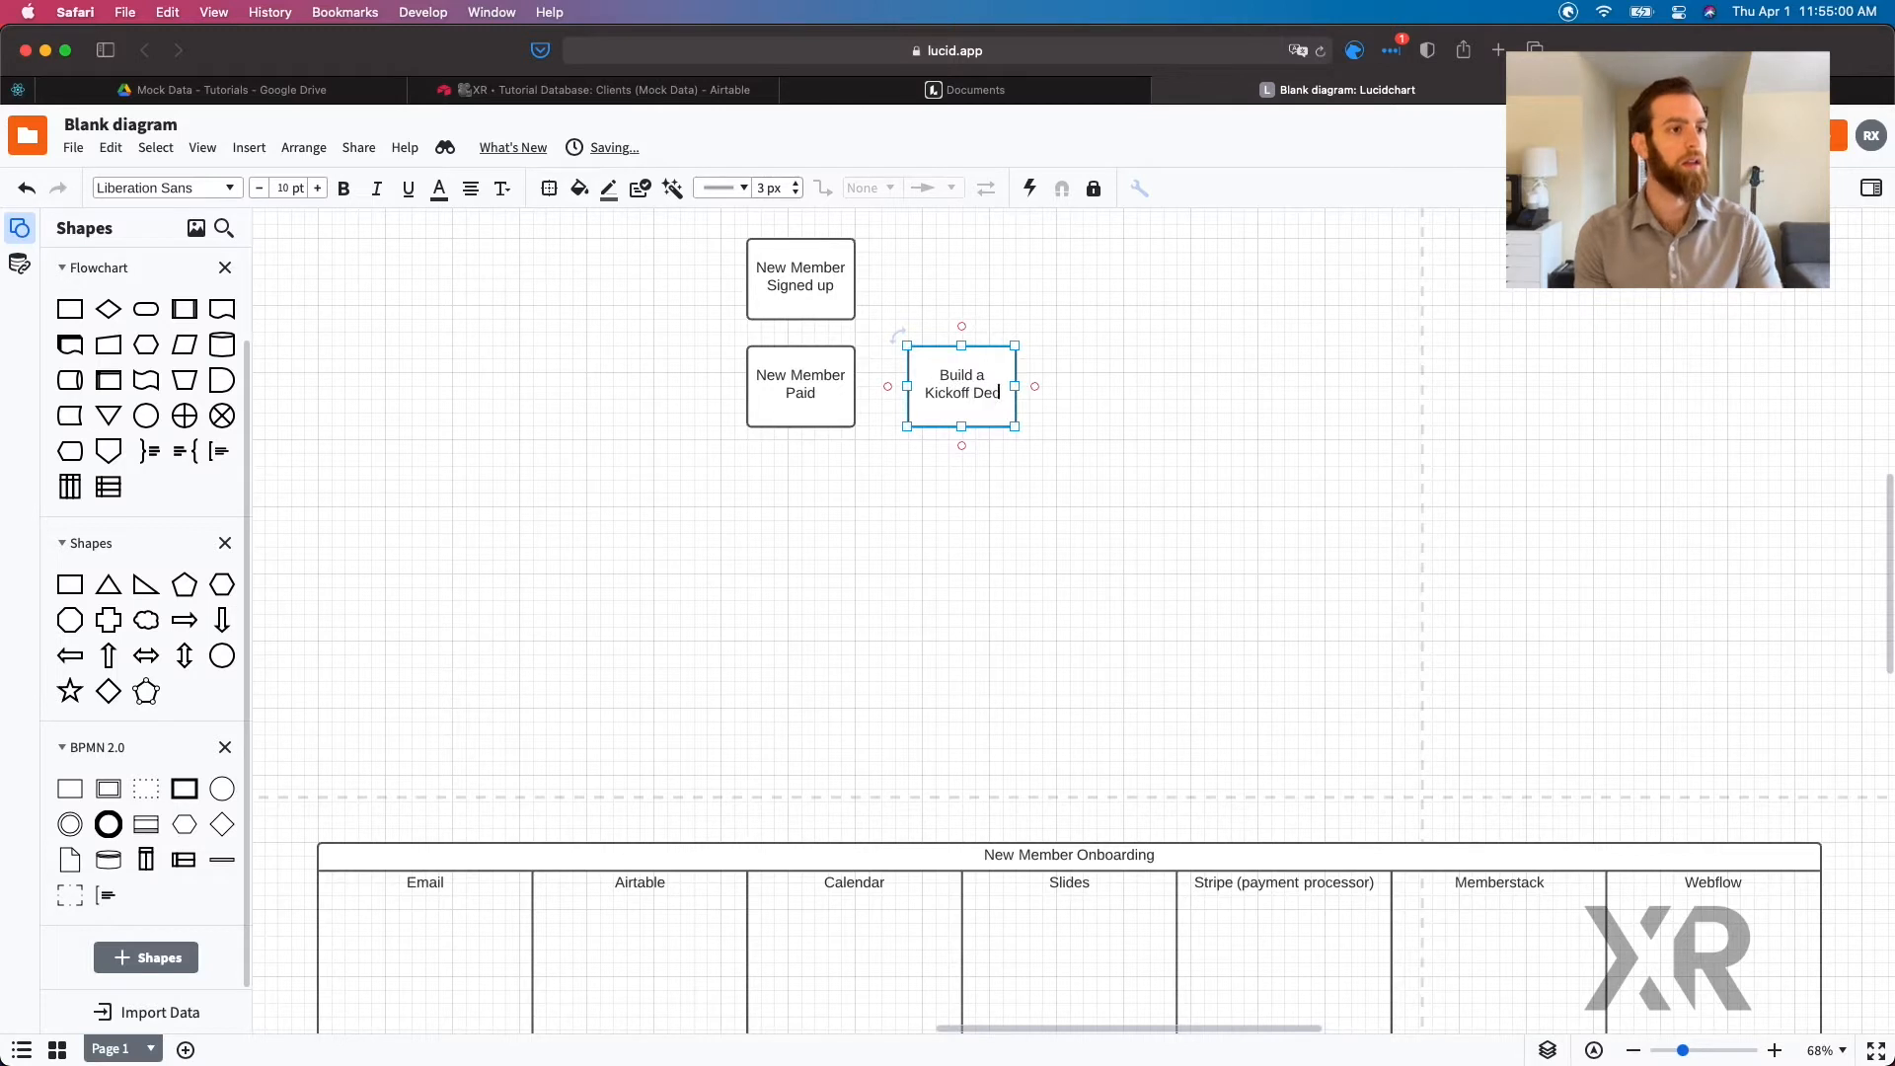
{"action": "type", "text": "k"}
{"action": "left_click", "coordinate": [1081, 427]}
Step: Paste another process box below "Build a Kickoff Deck" and label it "Notify Team of New Member"
{"action": "left_click", "coordinate": [931, 383]}
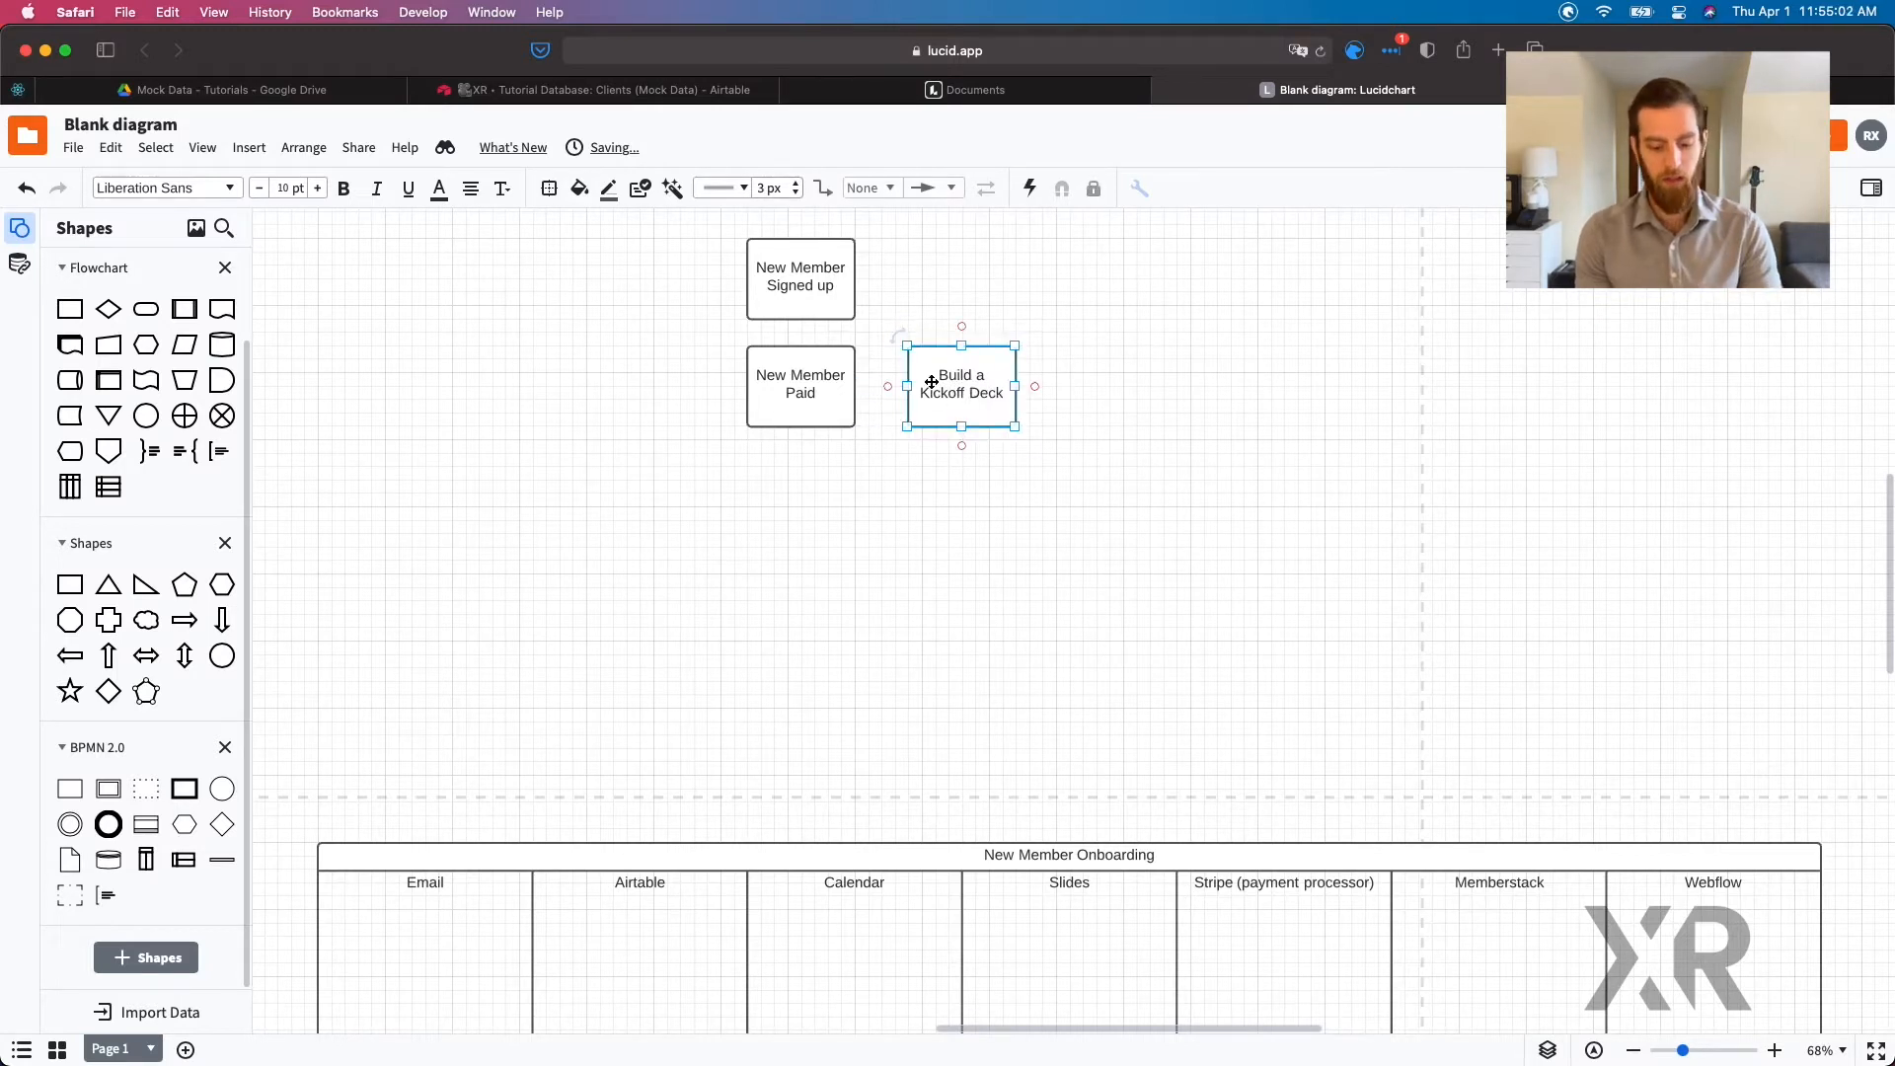
{"action": "key", "text": "super+v"}
{"action": "left_click_drag", "start_coordinate": [1002, 399], "coordinate": [985, 535]}
{"action": "type", "text": "Not"}
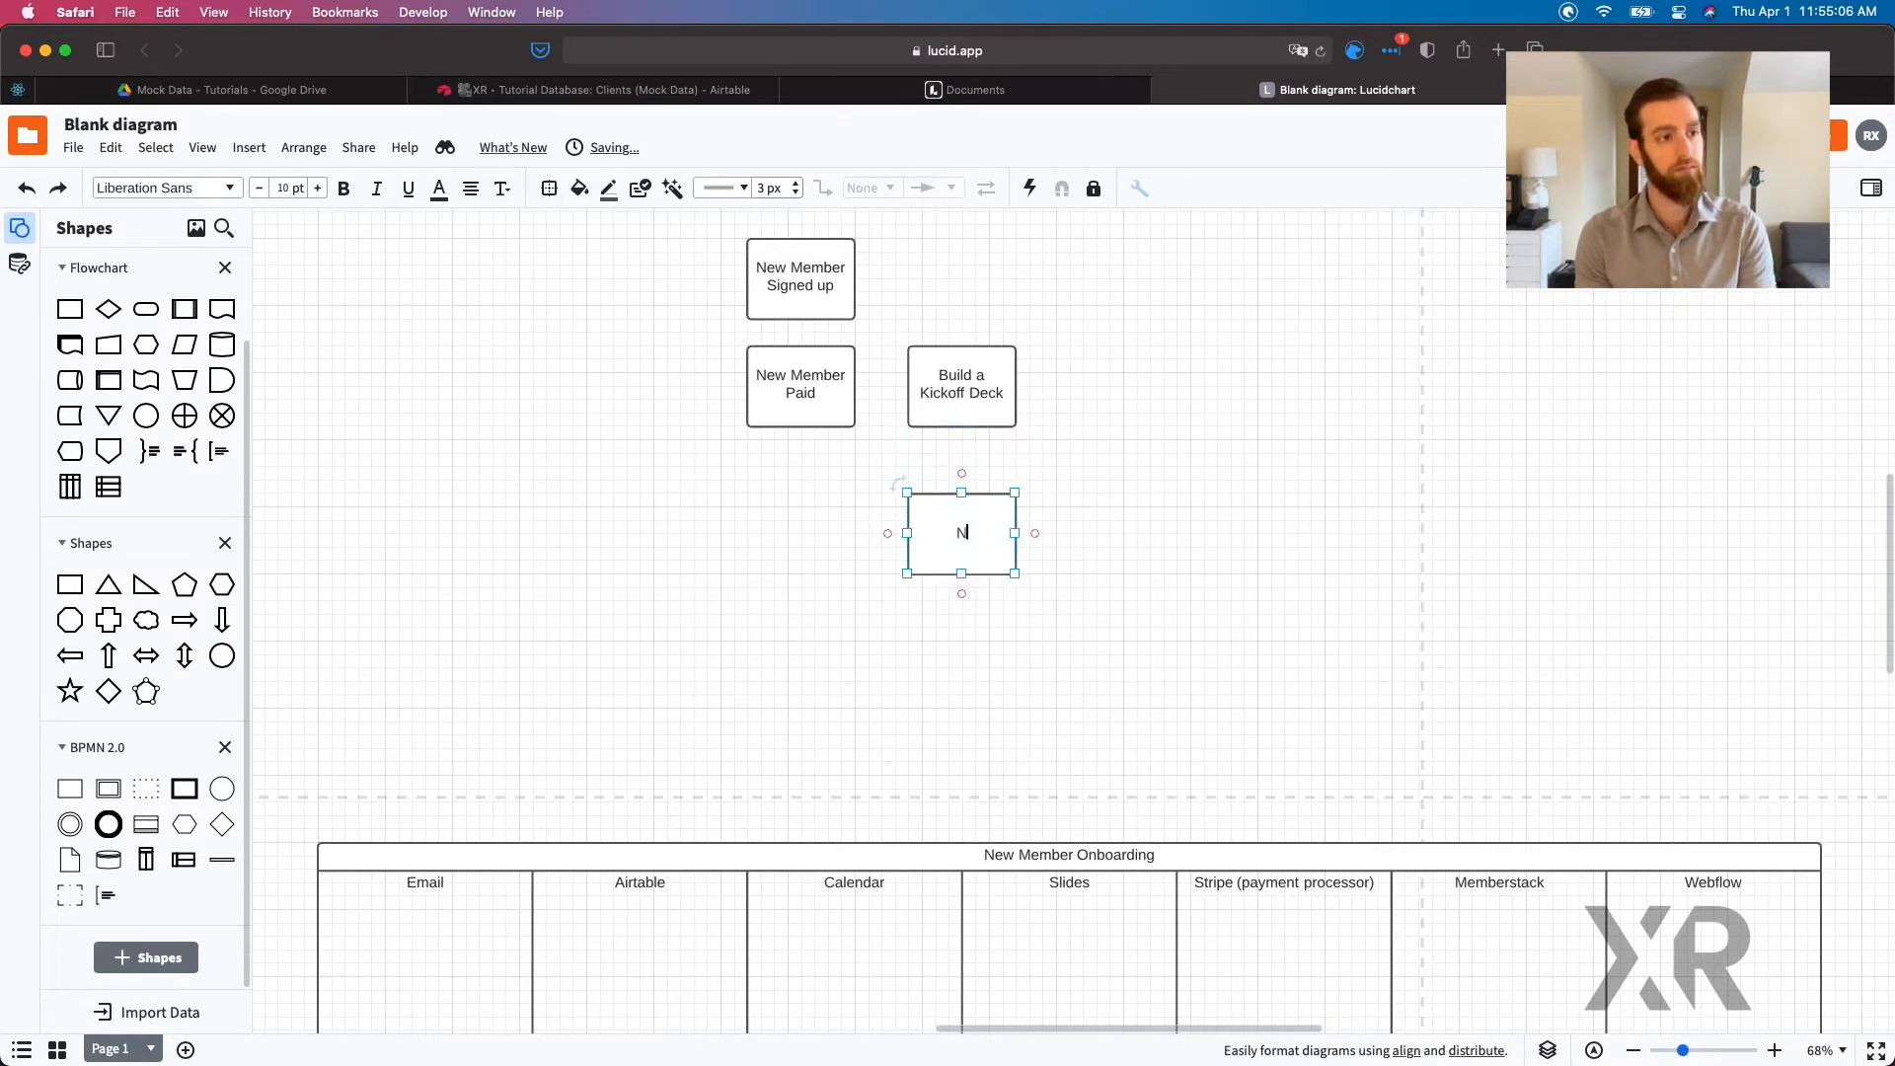
{"action": "type", "text": "am of"}
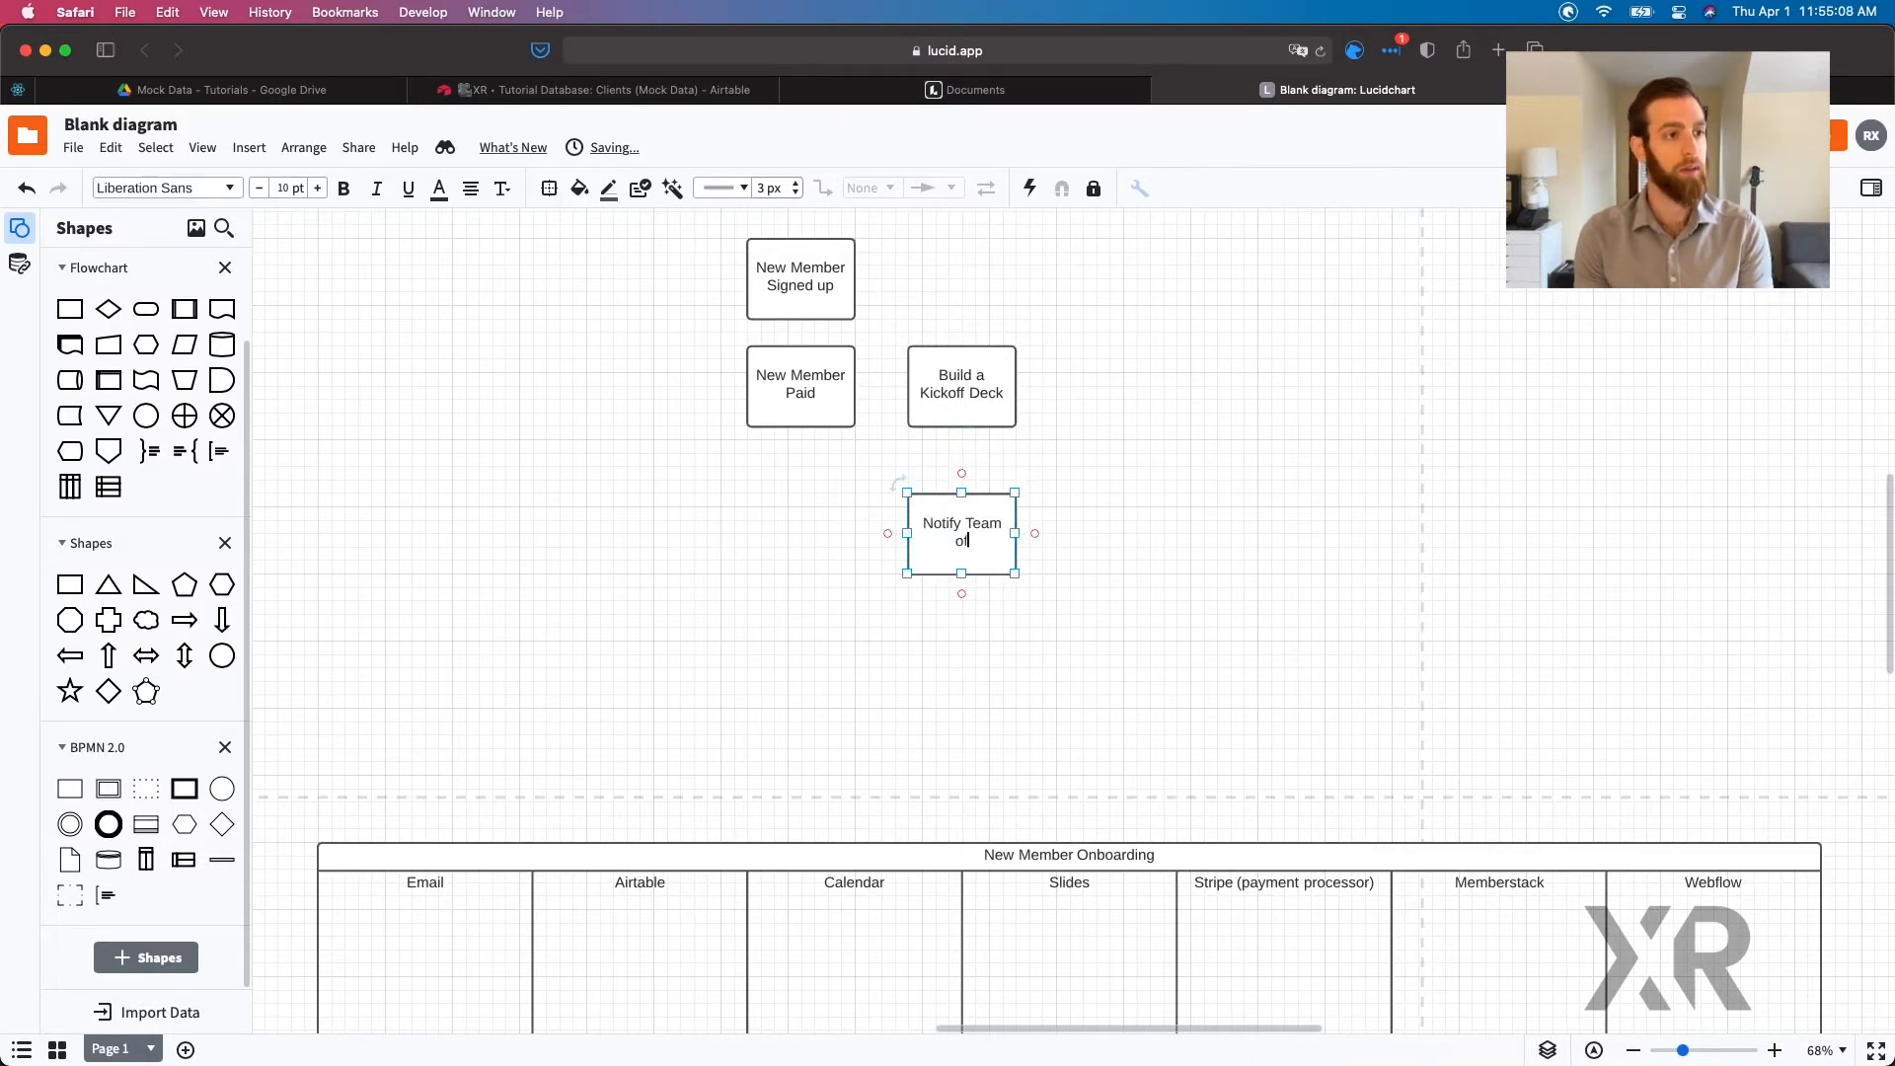
{"action": "type", "text": " New Member"}
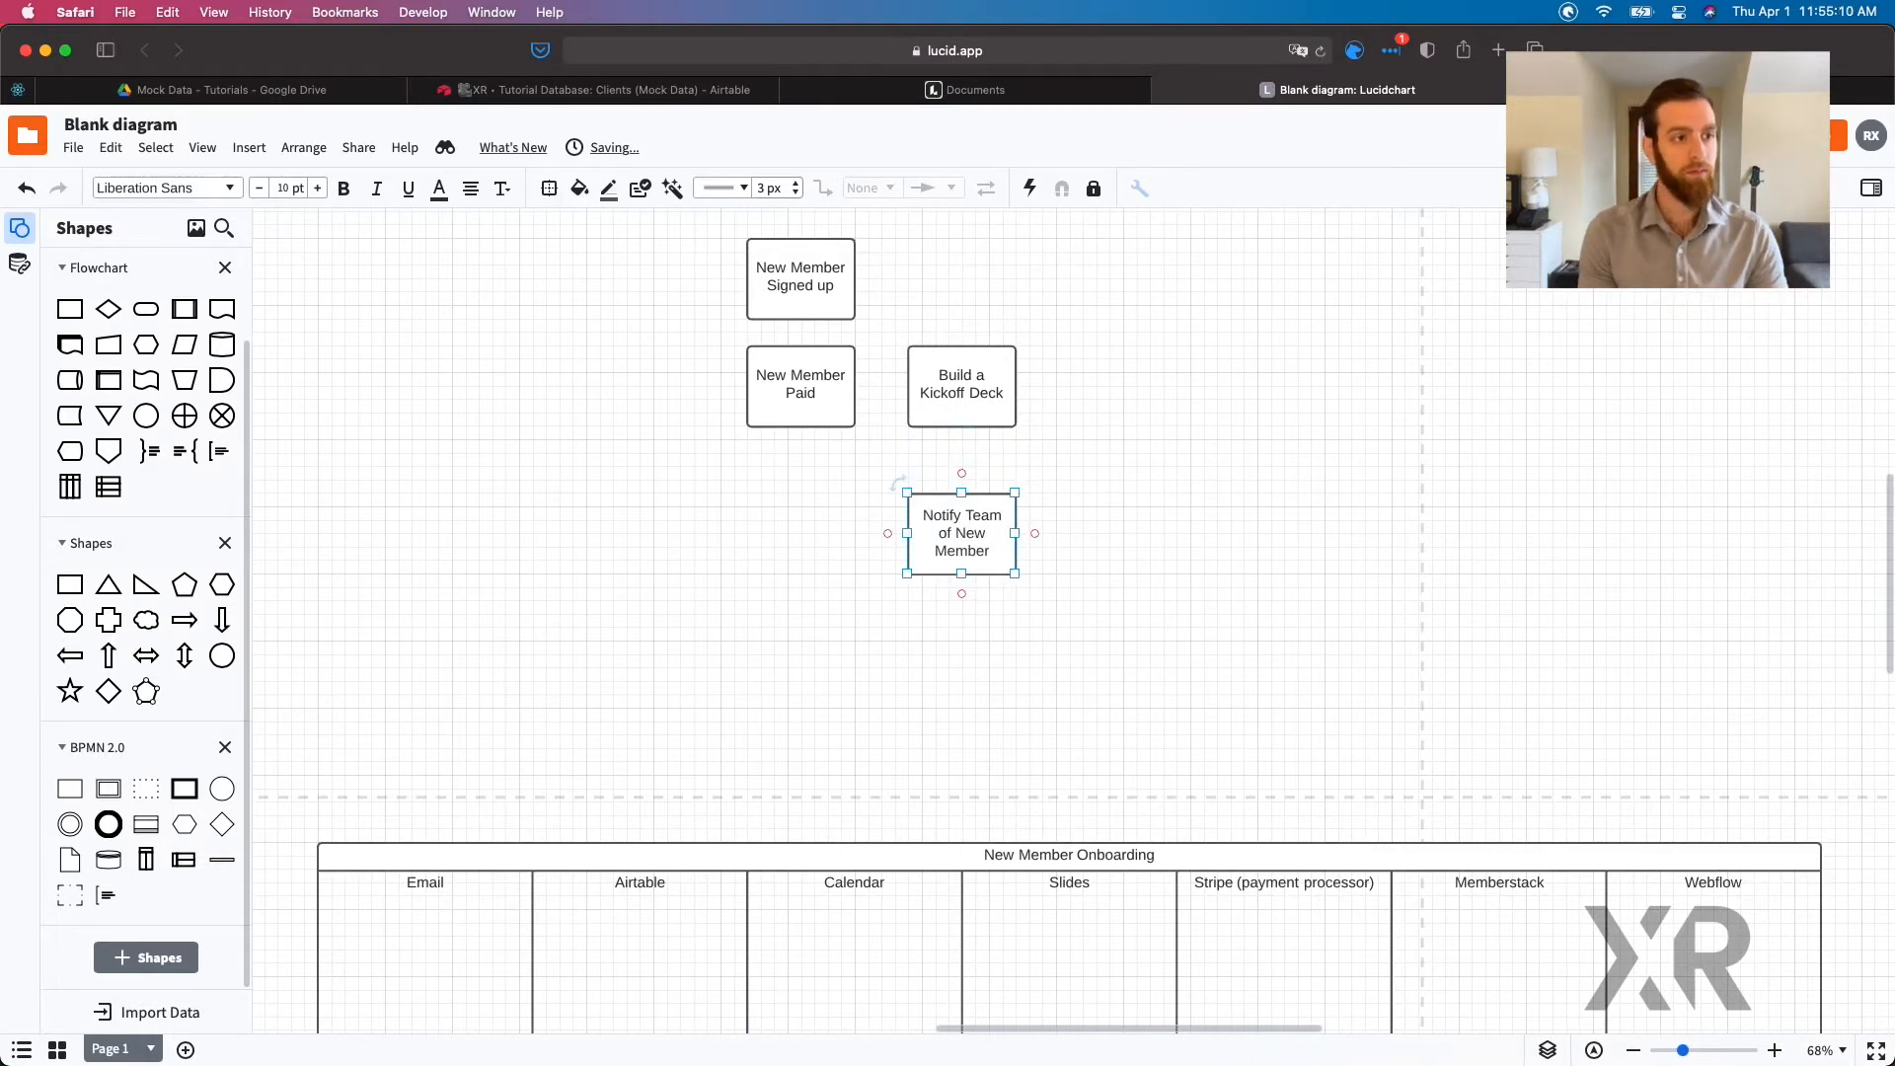
{"action": "left_click", "coordinate": [1066, 508]}
Step: Add a copy of the notification box below "New Member Paid" and label it "Send a Calendar Invite for Kickoff Call"
{"action": "left_click", "coordinate": [962, 521]}
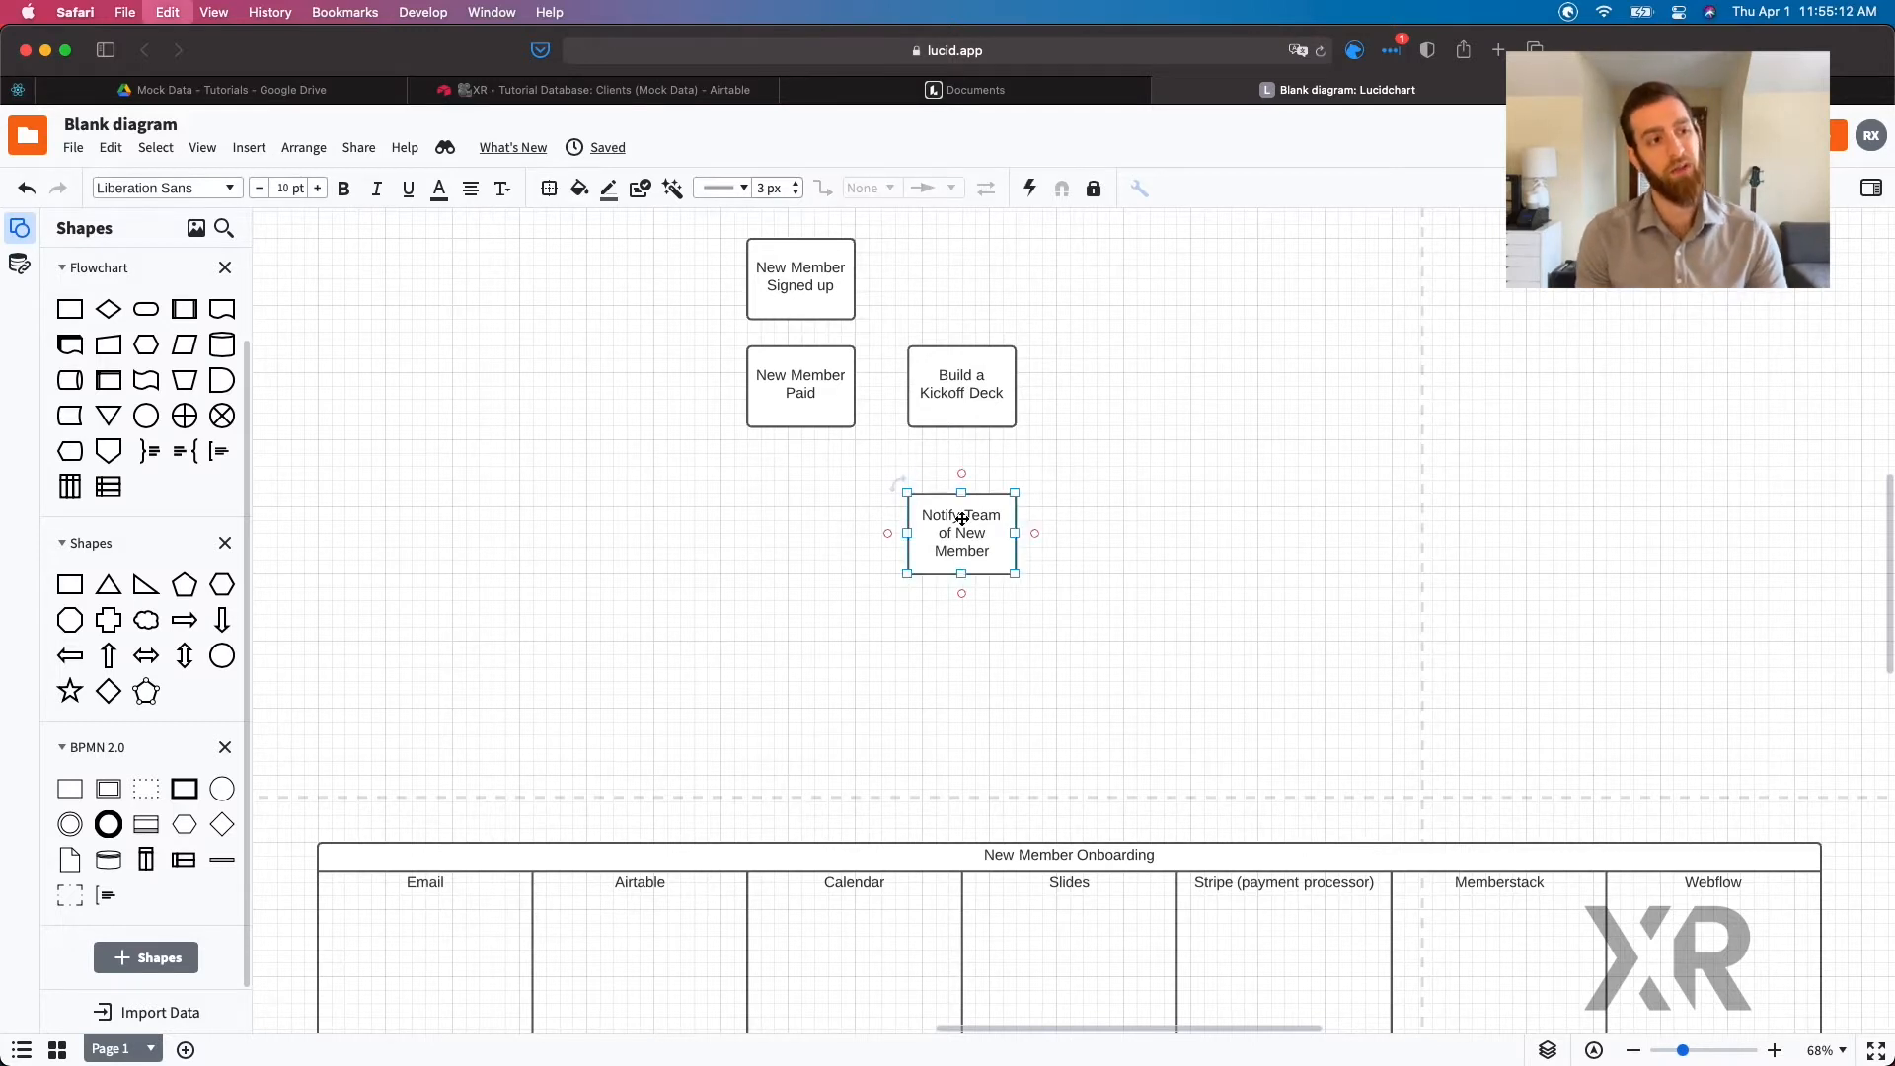
{"action": "left_click_drag", "start_coordinate": [963, 521], "coordinate": [792, 506]}
{"action": "double_click", "coordinate": [792, 505]}
{"action": "type", "text": "Send a Calendar In"}
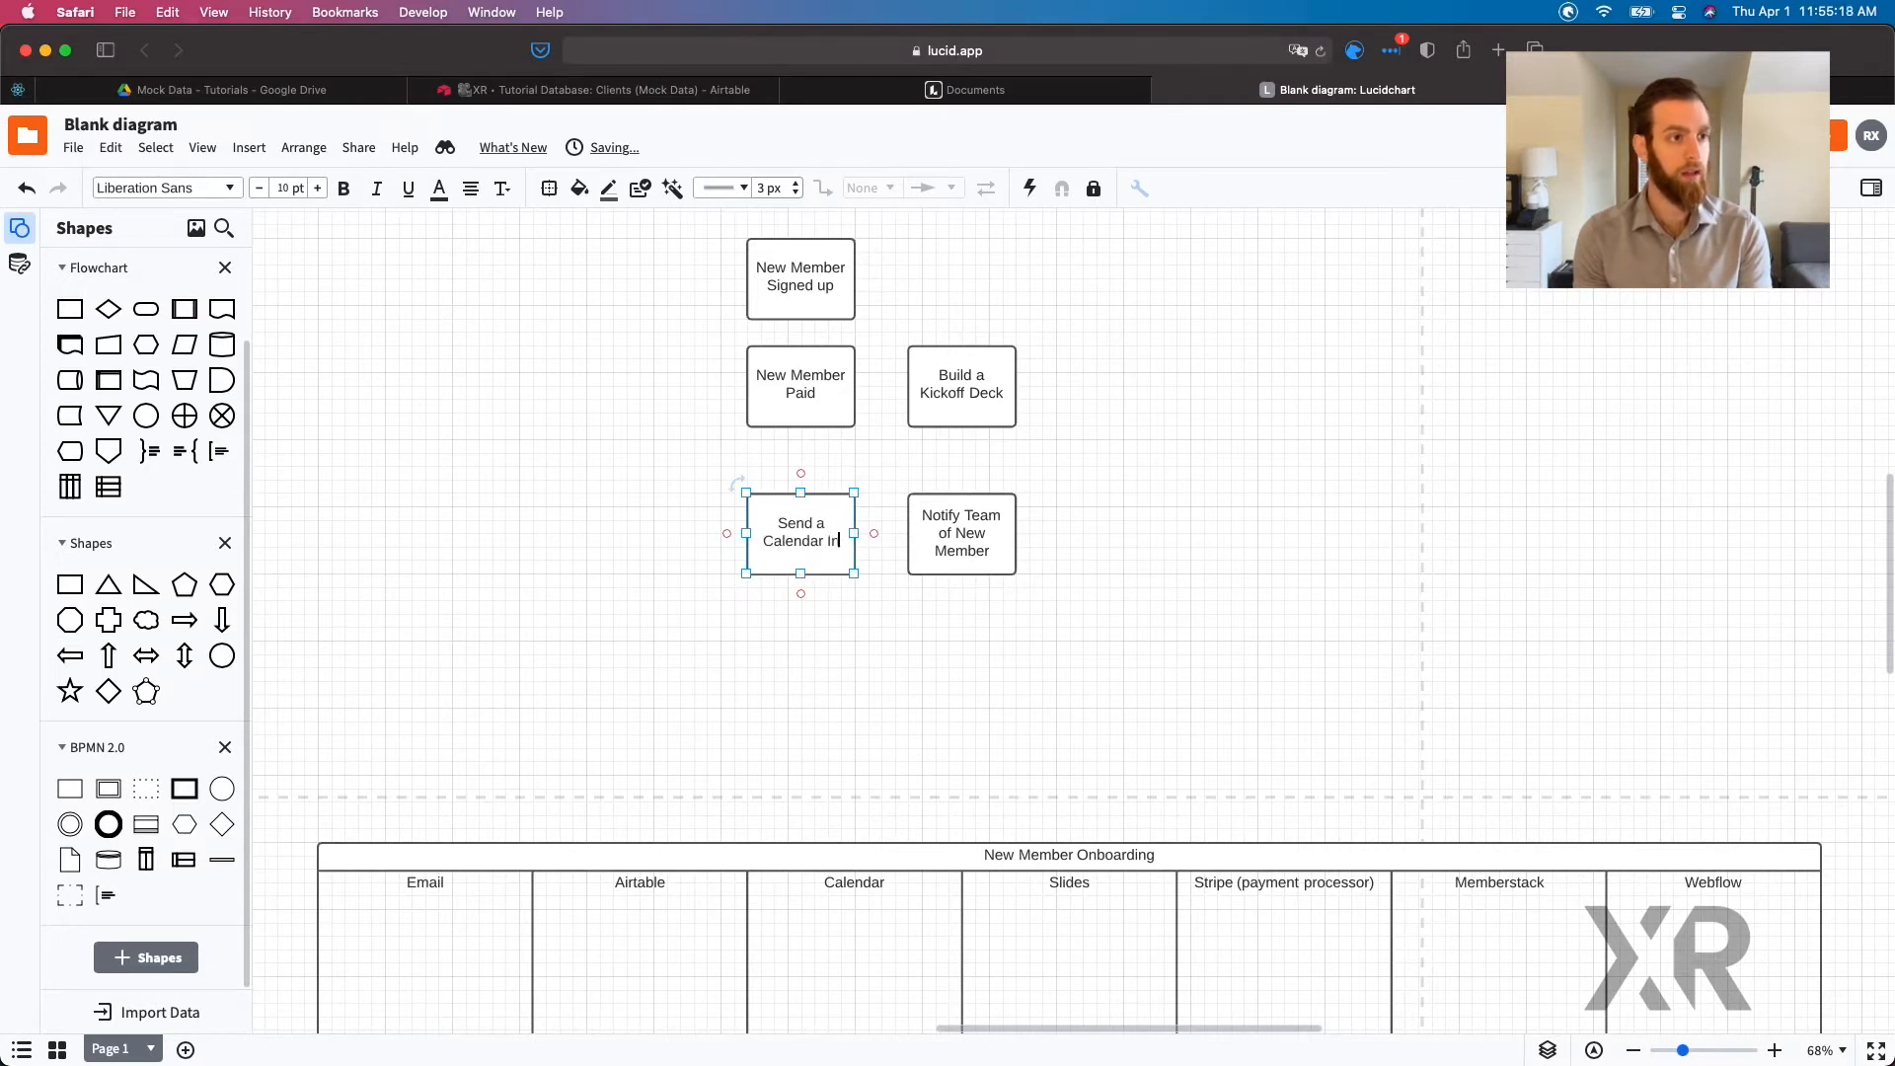
{"action": "type", "text": "vite for Kick"}
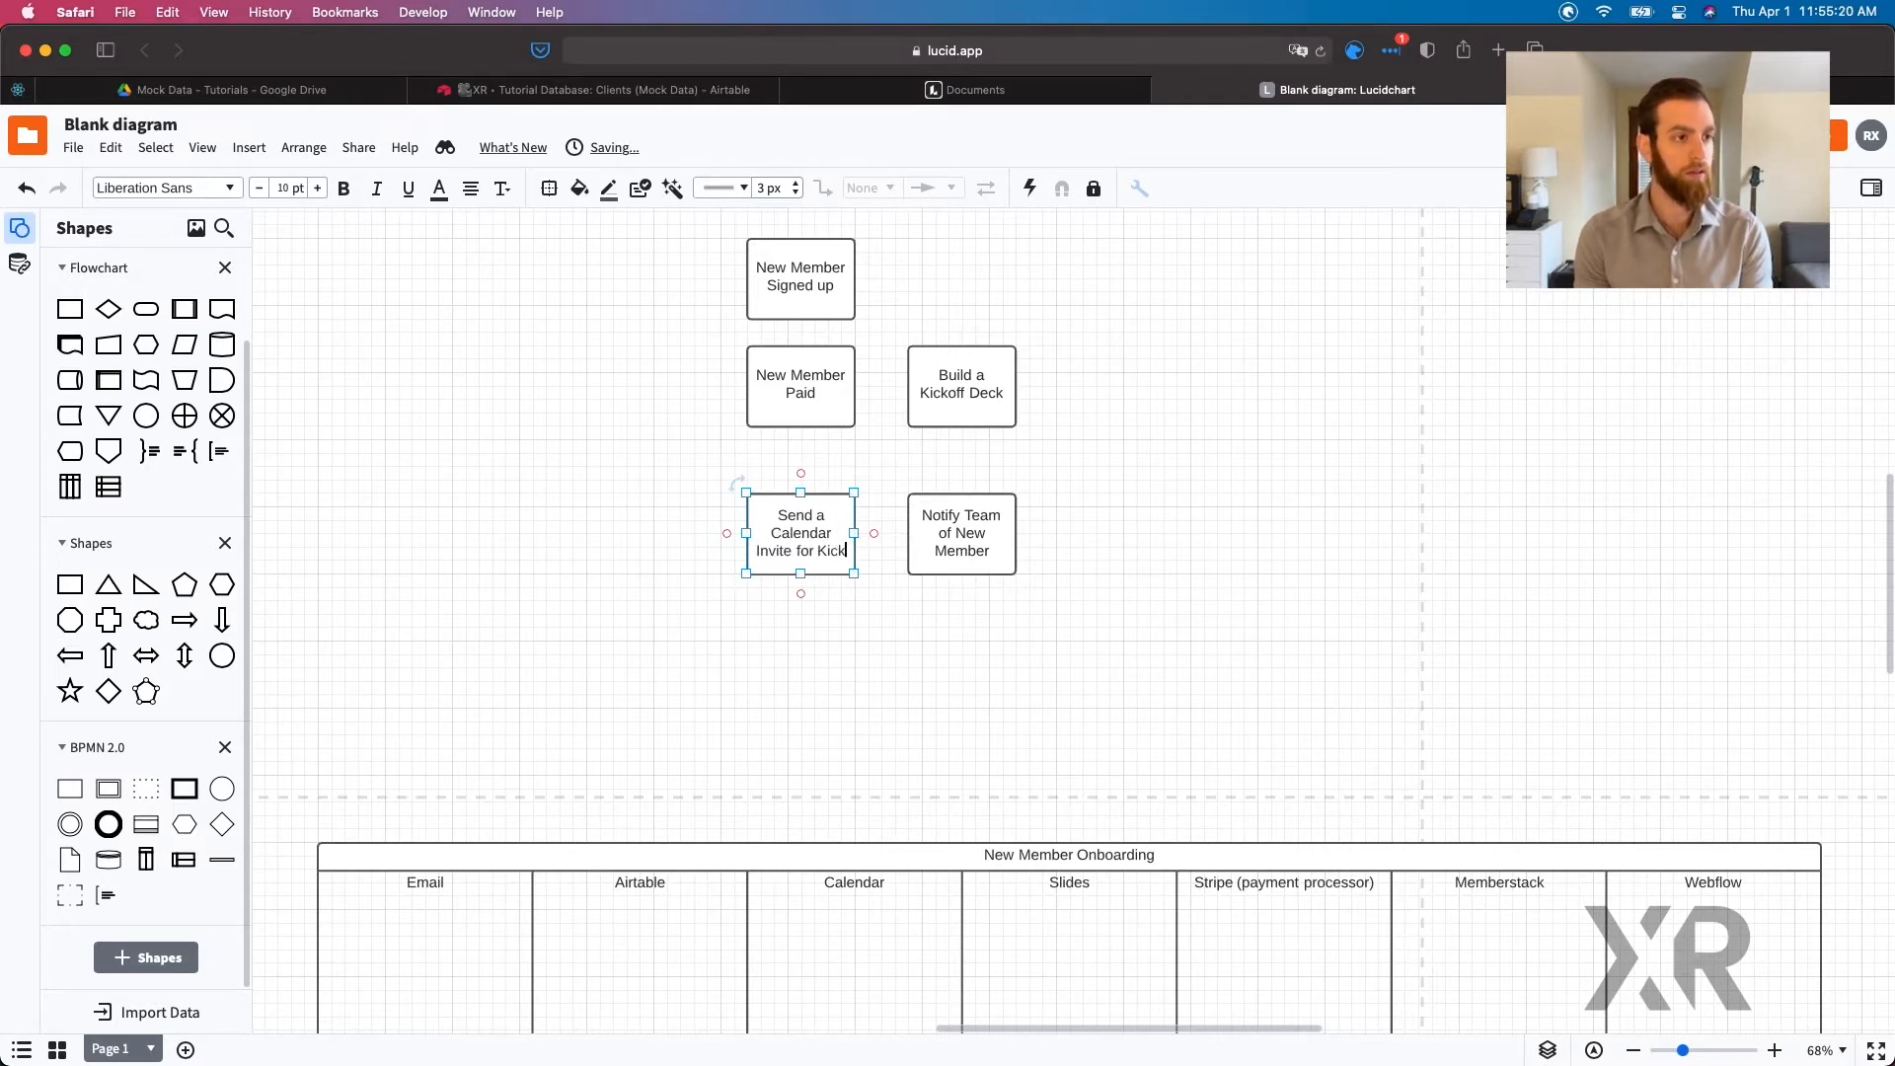
{"action": "type", "text": "off Call"}
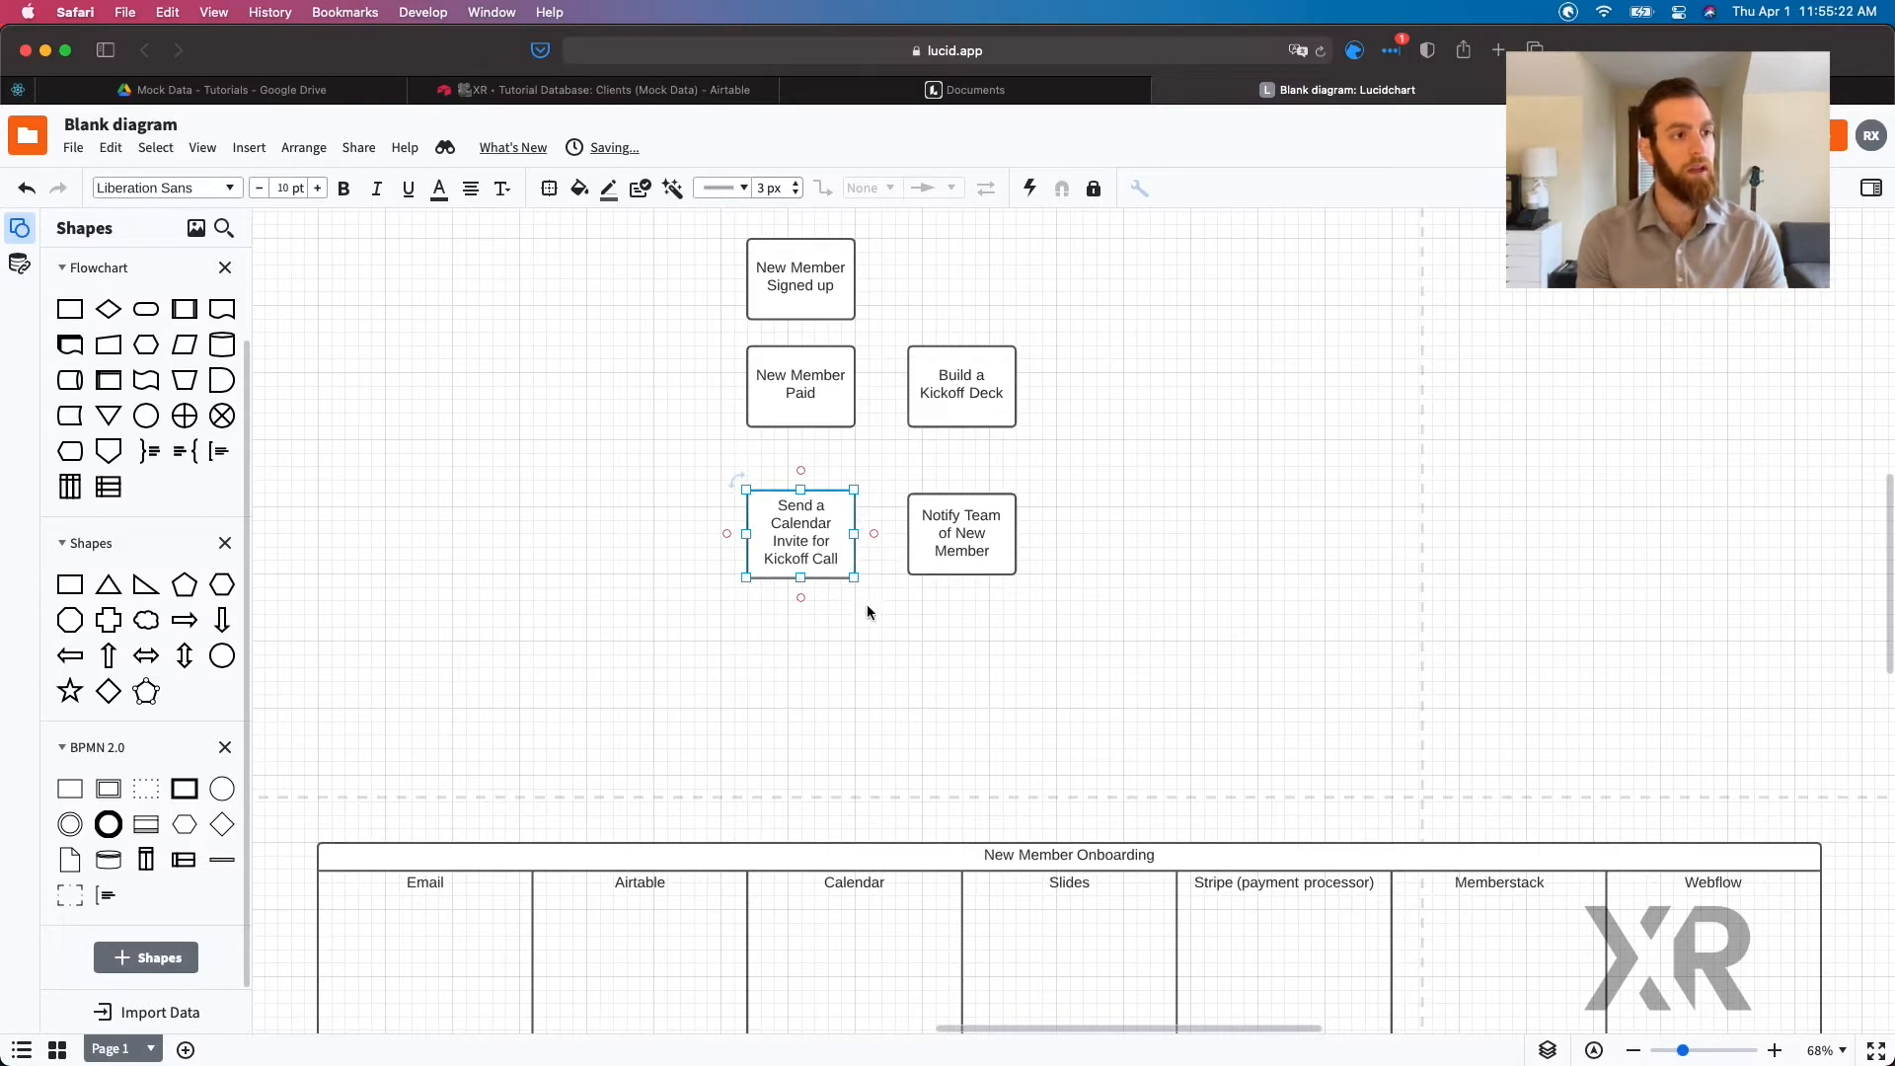
Step: Copy the calendar invite box, place the copy directly below it and label it "Strategy Session"
{"action": "key", "text": "super+c"}
{"action": "key", "text": "super+v"}
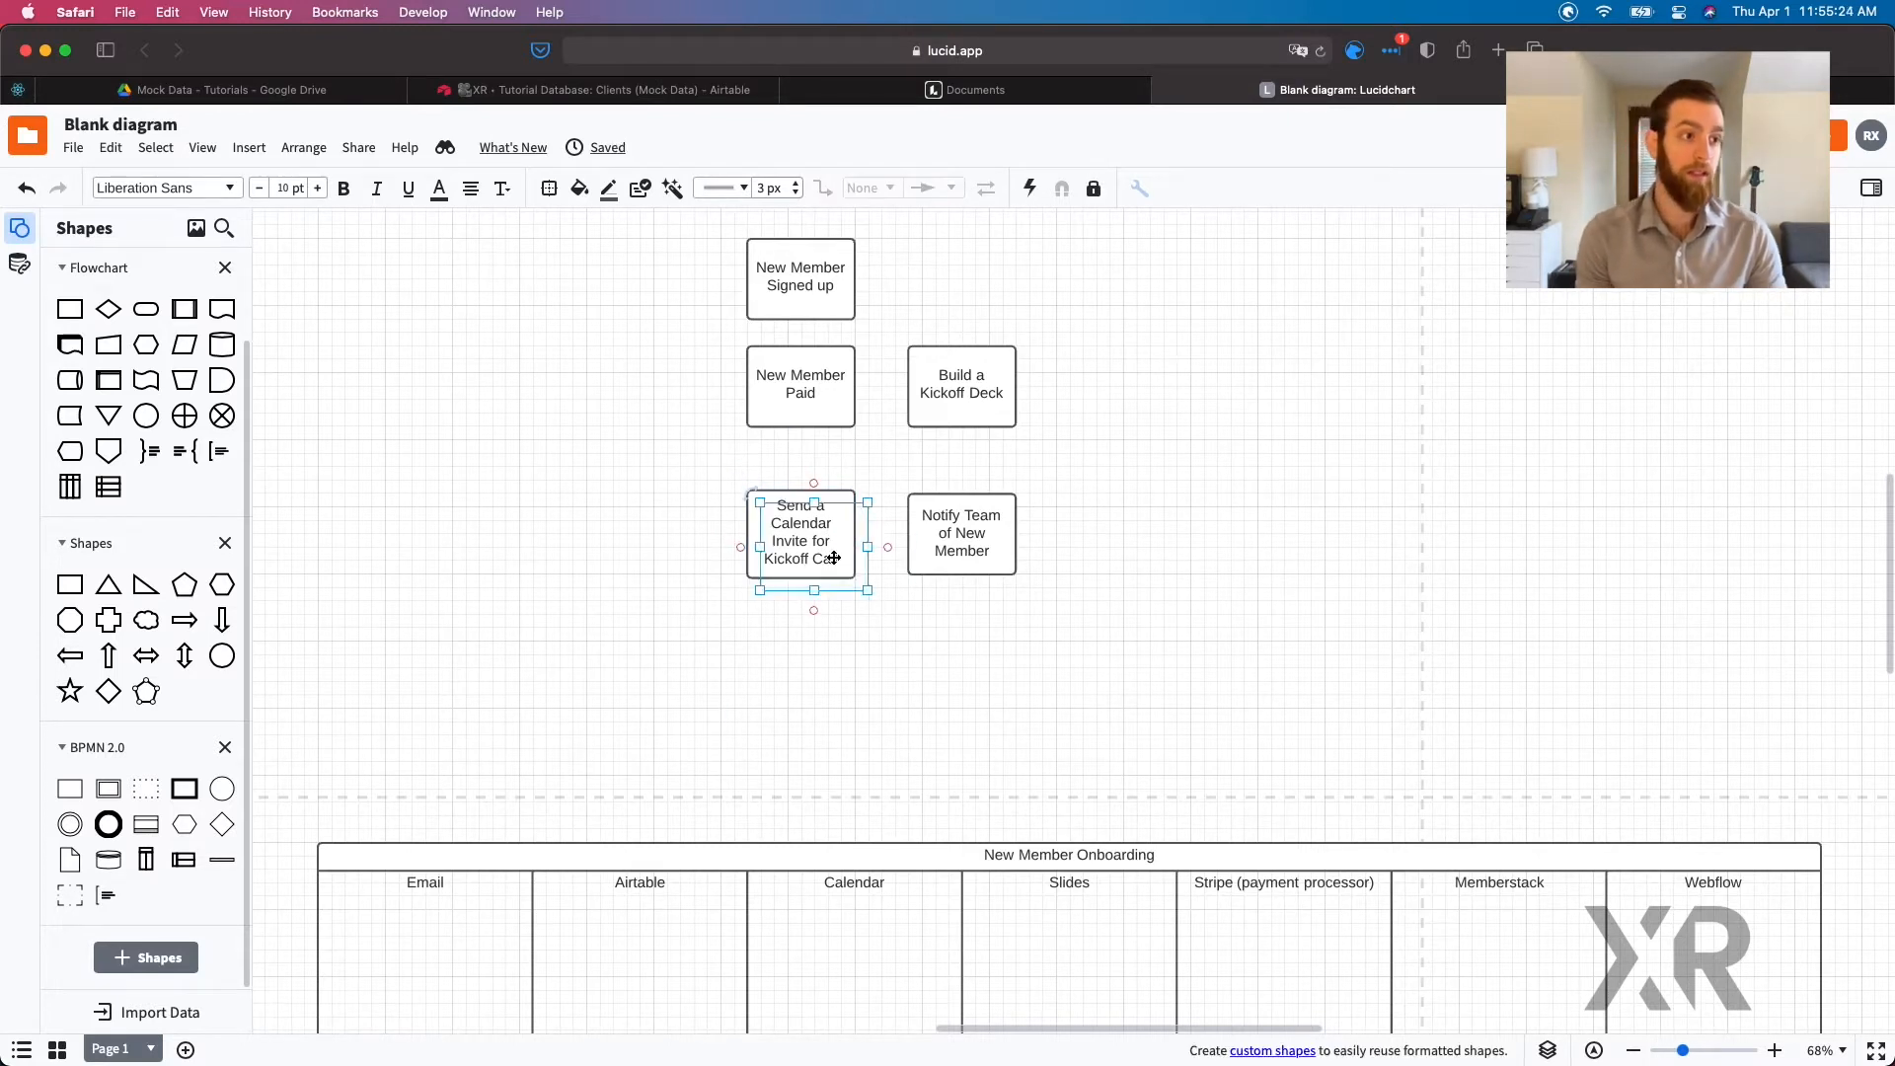
{"action": "left_click_drag", "start_coordinate": [834, 558], "coordinate": [816, 664]}
{"action": "double_click", "coordinate": [816, 664]}
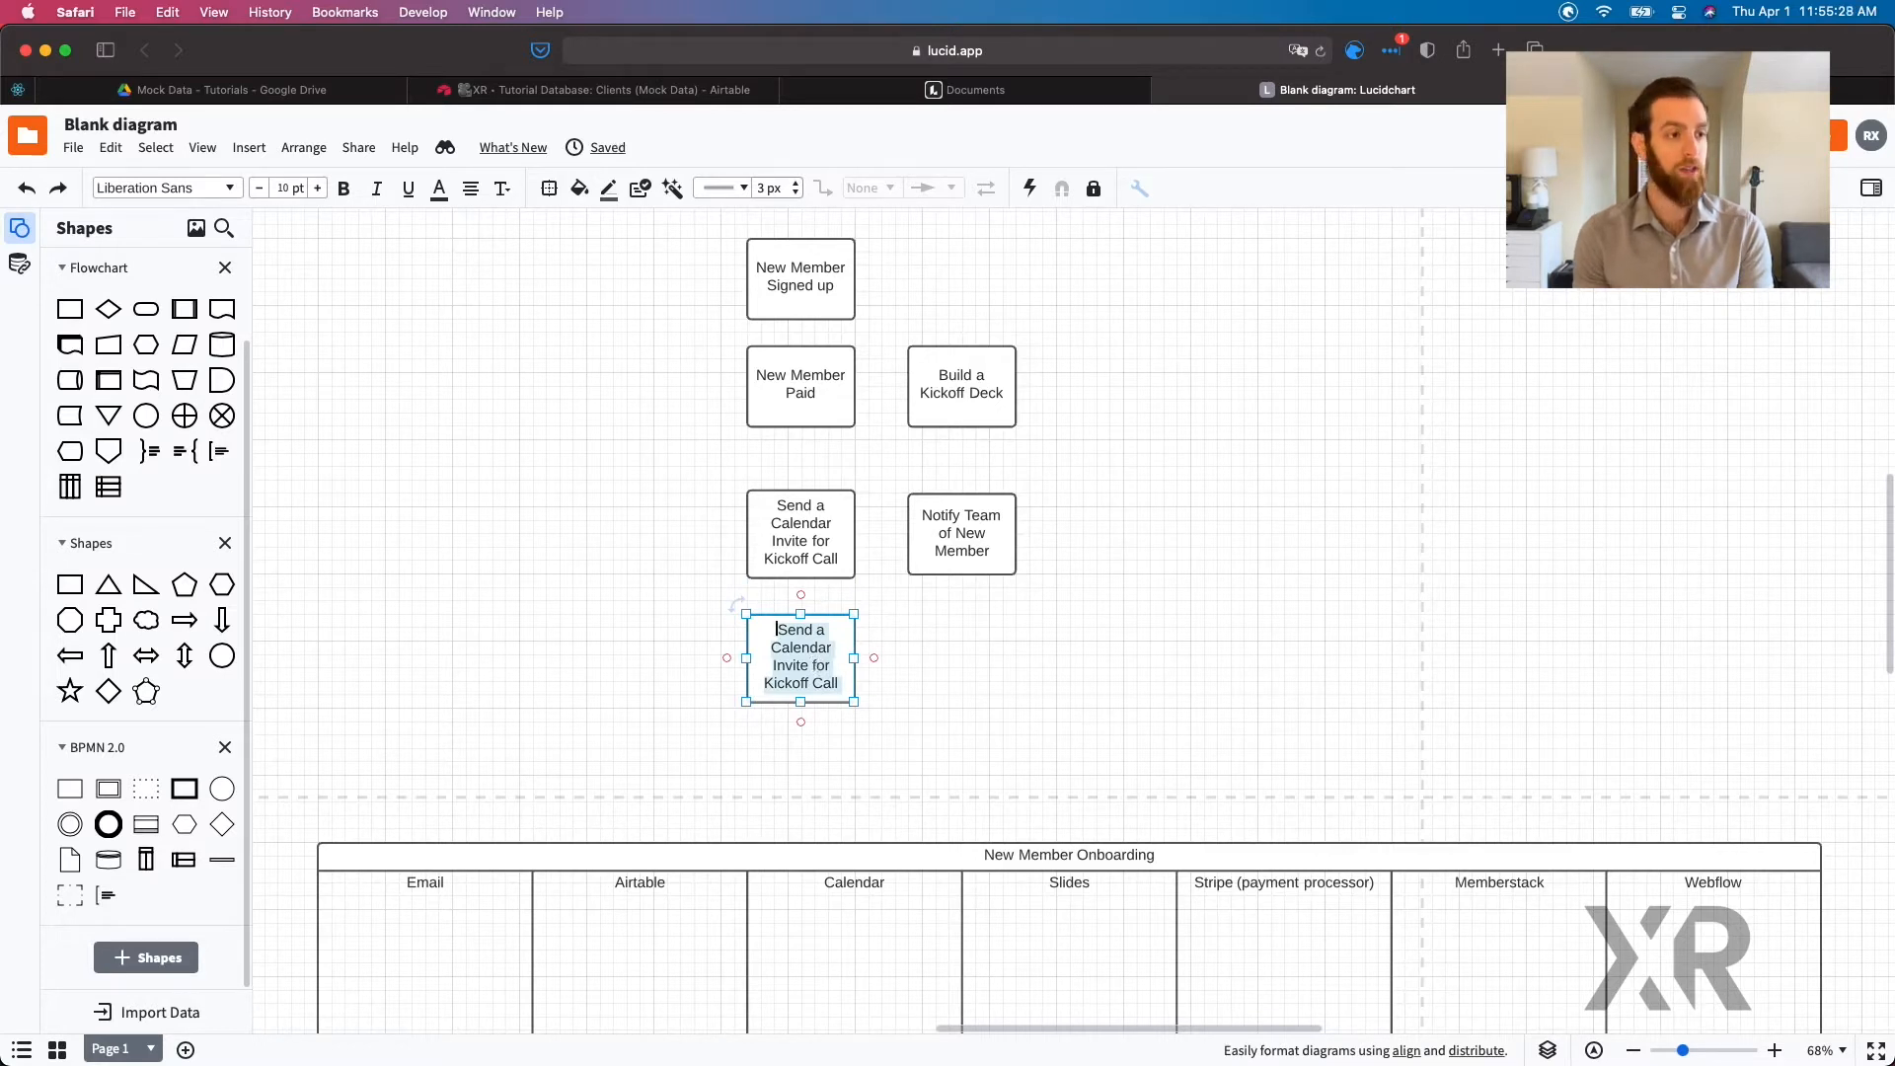
{"action": "type", "text": "Strategy Session"}
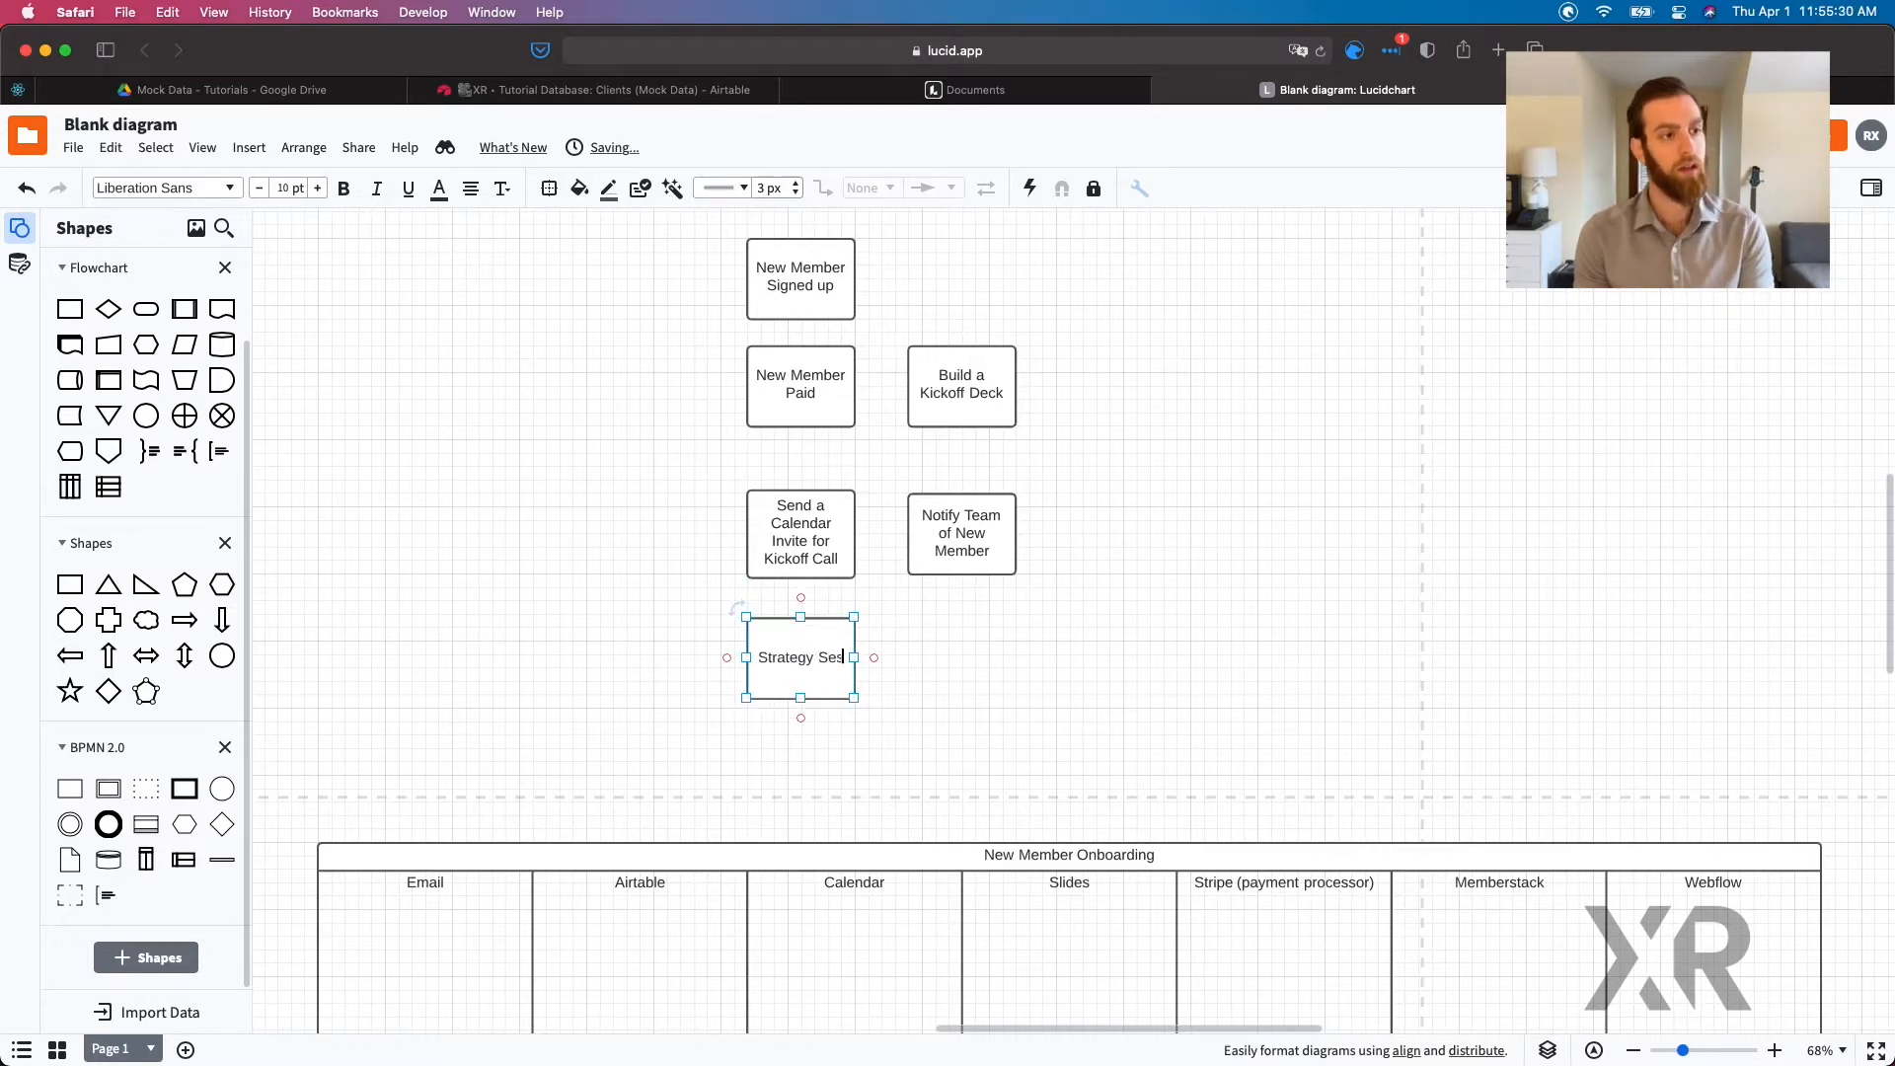
{"action": "left_click", "coordinate": [898, 691]}
Step: Add a copy of the "Strategy Session" box below it and label it "Delivery Call"
{"action": "left_click", "coordinate": [770, 654]}
{"action": "left_click_drag", "start_coordinate": [770, 654], "coordinate": [759, 741]}
{"action": "double_click", "coordinate": [759, 740]}
{"action": "type", "text": "Delivery Call"}
{"action": "left_click", "coordinate": [920, 696]}
Step: Spread out the process boxes, moving the three call boxes and the kickoff deck rightward and the two New Member boxes leftward
{"action": "left_click", "coordinate": [807, 663]}
{"action": "mouse_move", "coordinate": [672, 499]}
{"action": "left_mouse_down"}
{"action": "mouse_move", "coordinate": [858, 808]}
{"action": "mouse_move", "coordinate": [1015, 752]}
{"action": "mouse_move", "coordinate": [1299, 596]}
{"action": "mouse_move", "coordinate": [1377, 580]}
{"action": "left_mouse_up"}
{"action": "left_click_drag", "start_coordinate": [968, 376], "coordinate": [1048, 363]}
{"action": "left_click_drag", "start_coordinate": [867, 460], "coordinate": [618, 307]}
{"action": "scroll", "coordinate": [792, 296], "scroll_direction": "up", "scroll_amount": 1}
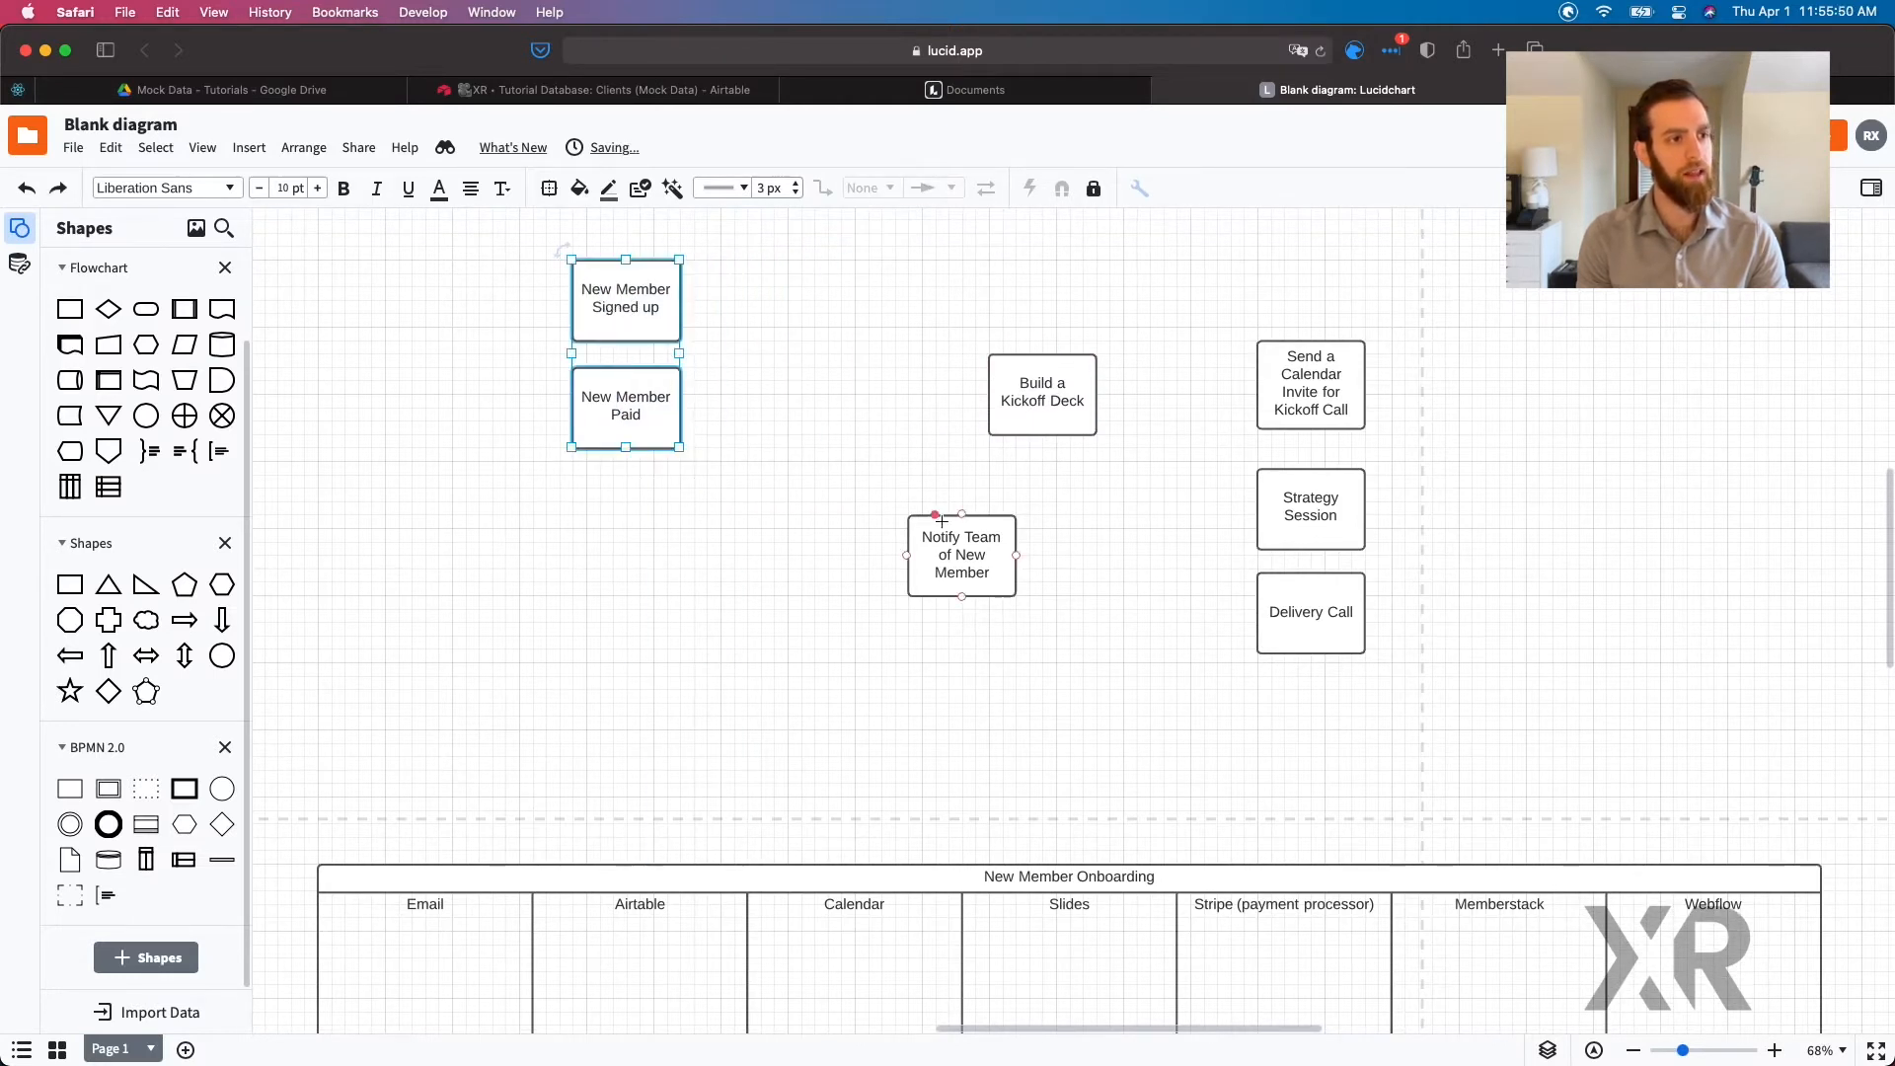
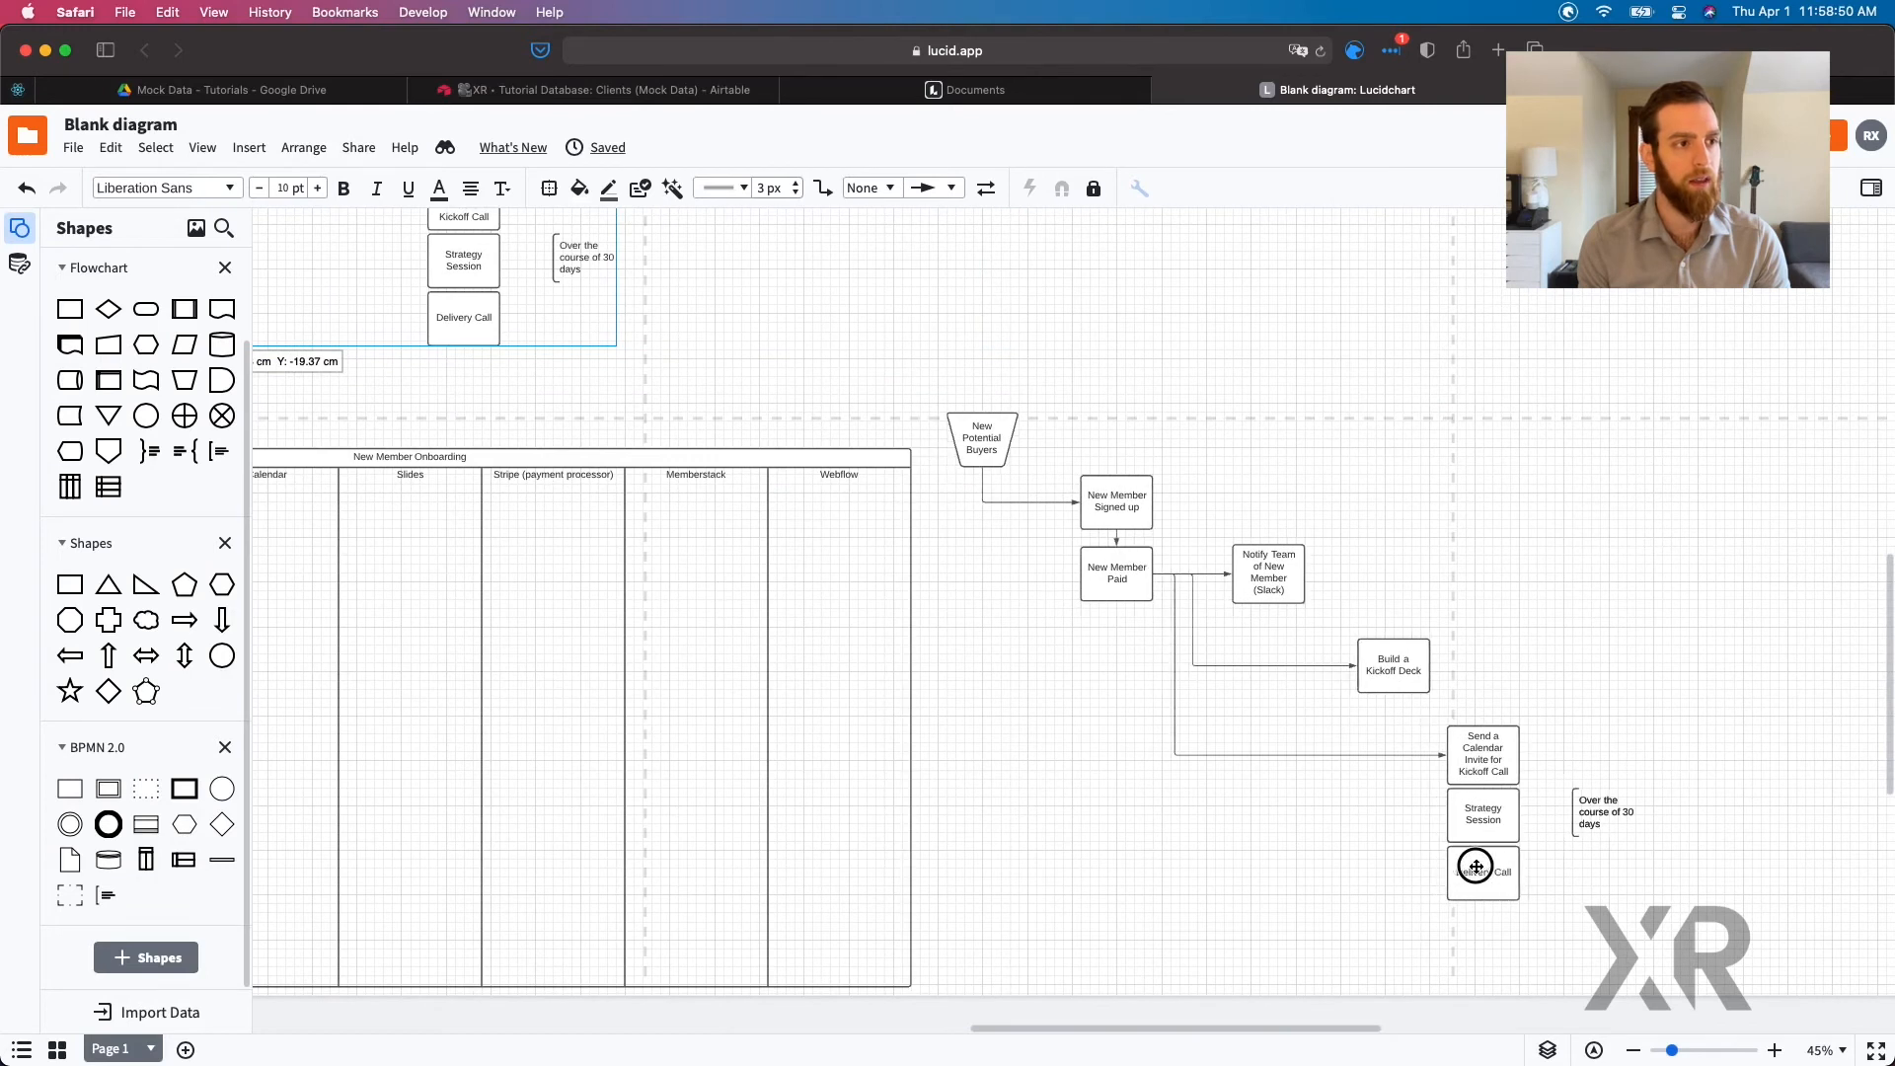
Step: In the copied flow beside the pool, delete the connectors to New Member Signed up, Notify Team, Build a Kickoff Deck and the calendar invite
{"action": "left_click", "coordinate": [1103, 770]}
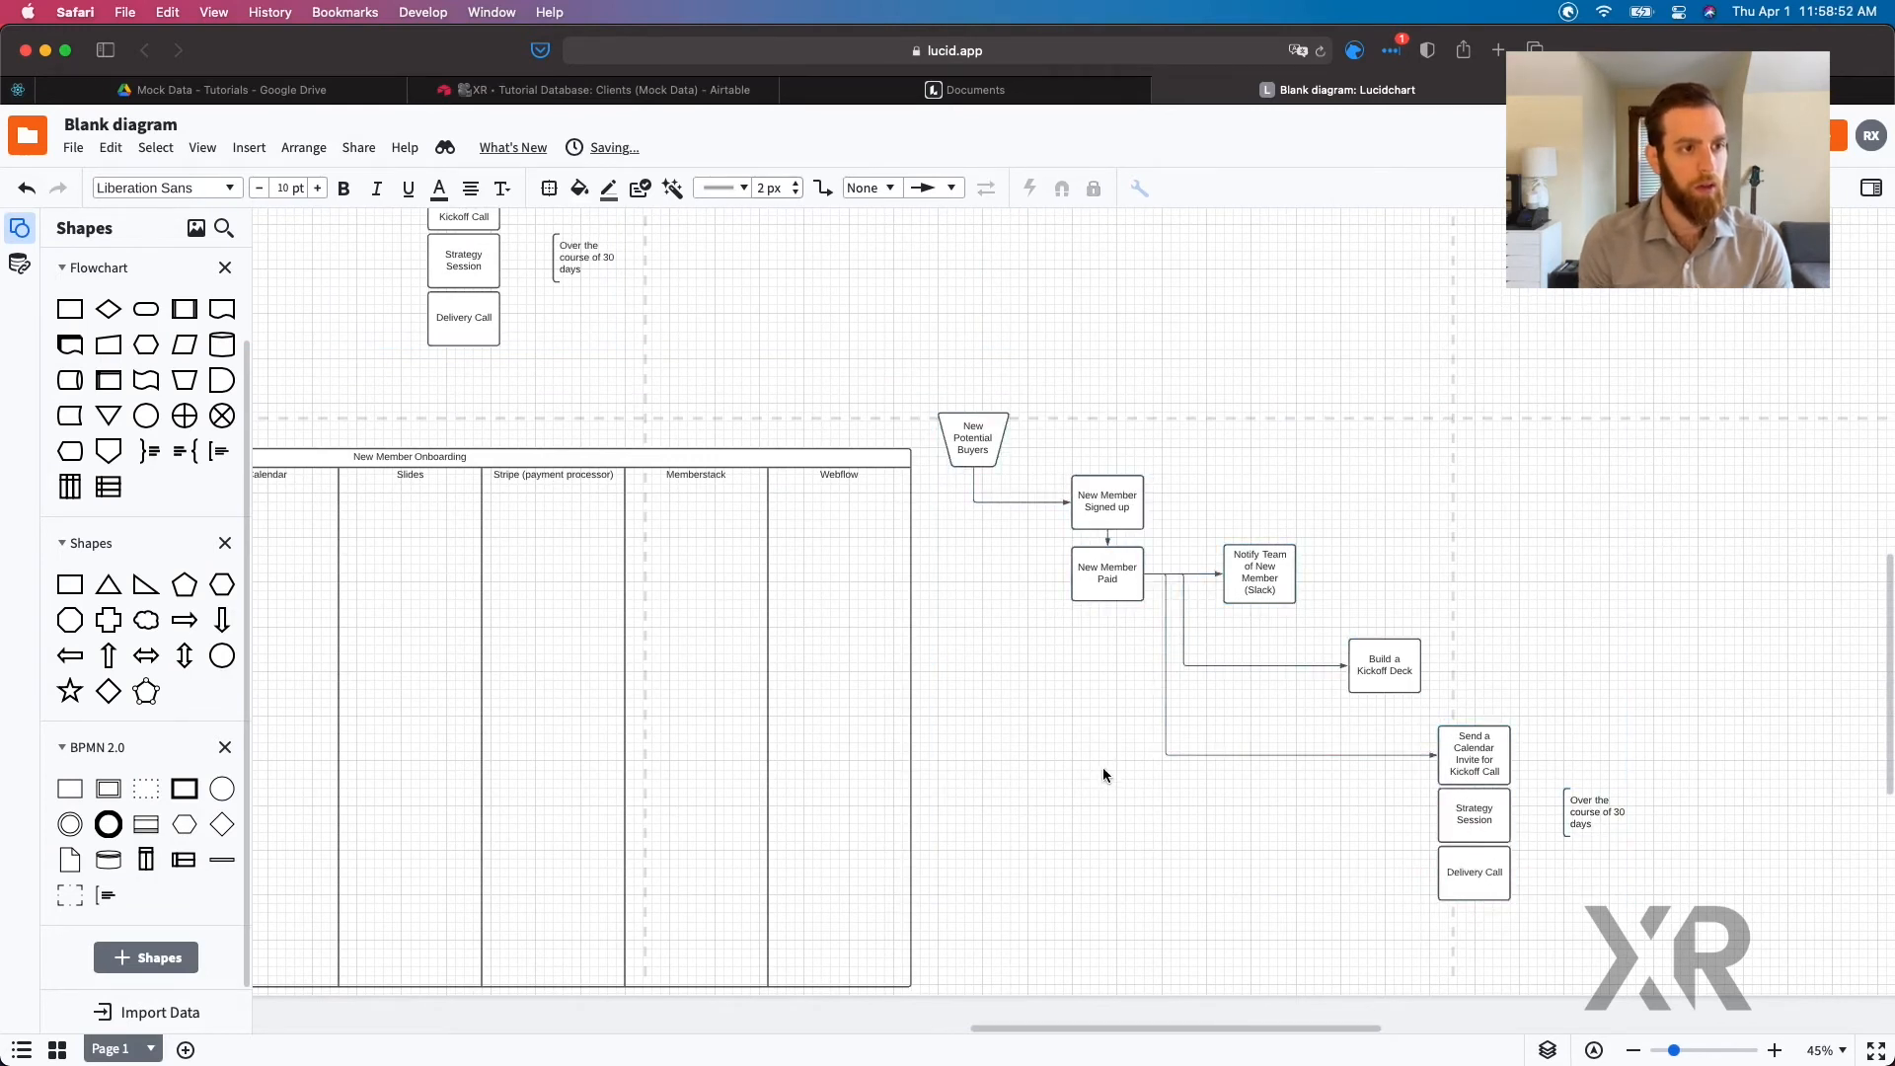
{"action": "scroll", "coordinate": [1110, 765], "scroll_direction": "left", "scroll_amount": 3}
{"action": "left_click_drag", "start_coordinate": [1172, 681], "coordinate": [1019, 517]}
{"action": "key", "text": "Delete"}
{"action": "left_click_drag", "start_coordinate": [1260, 491], "coordinate": [1222, 721]}
{"action": "key", "text": "Delete"}
Step: Move "New Member Signed up" into the Webflow lane and "New Member Paid" into the Stripe lane, and delete the connector between them
{"action": "left_click_drag", "start_coordinate": [1028, 509], "coordinate": [609, 608]}
{"action": "left_click", "coordinate": [1049, 609]}
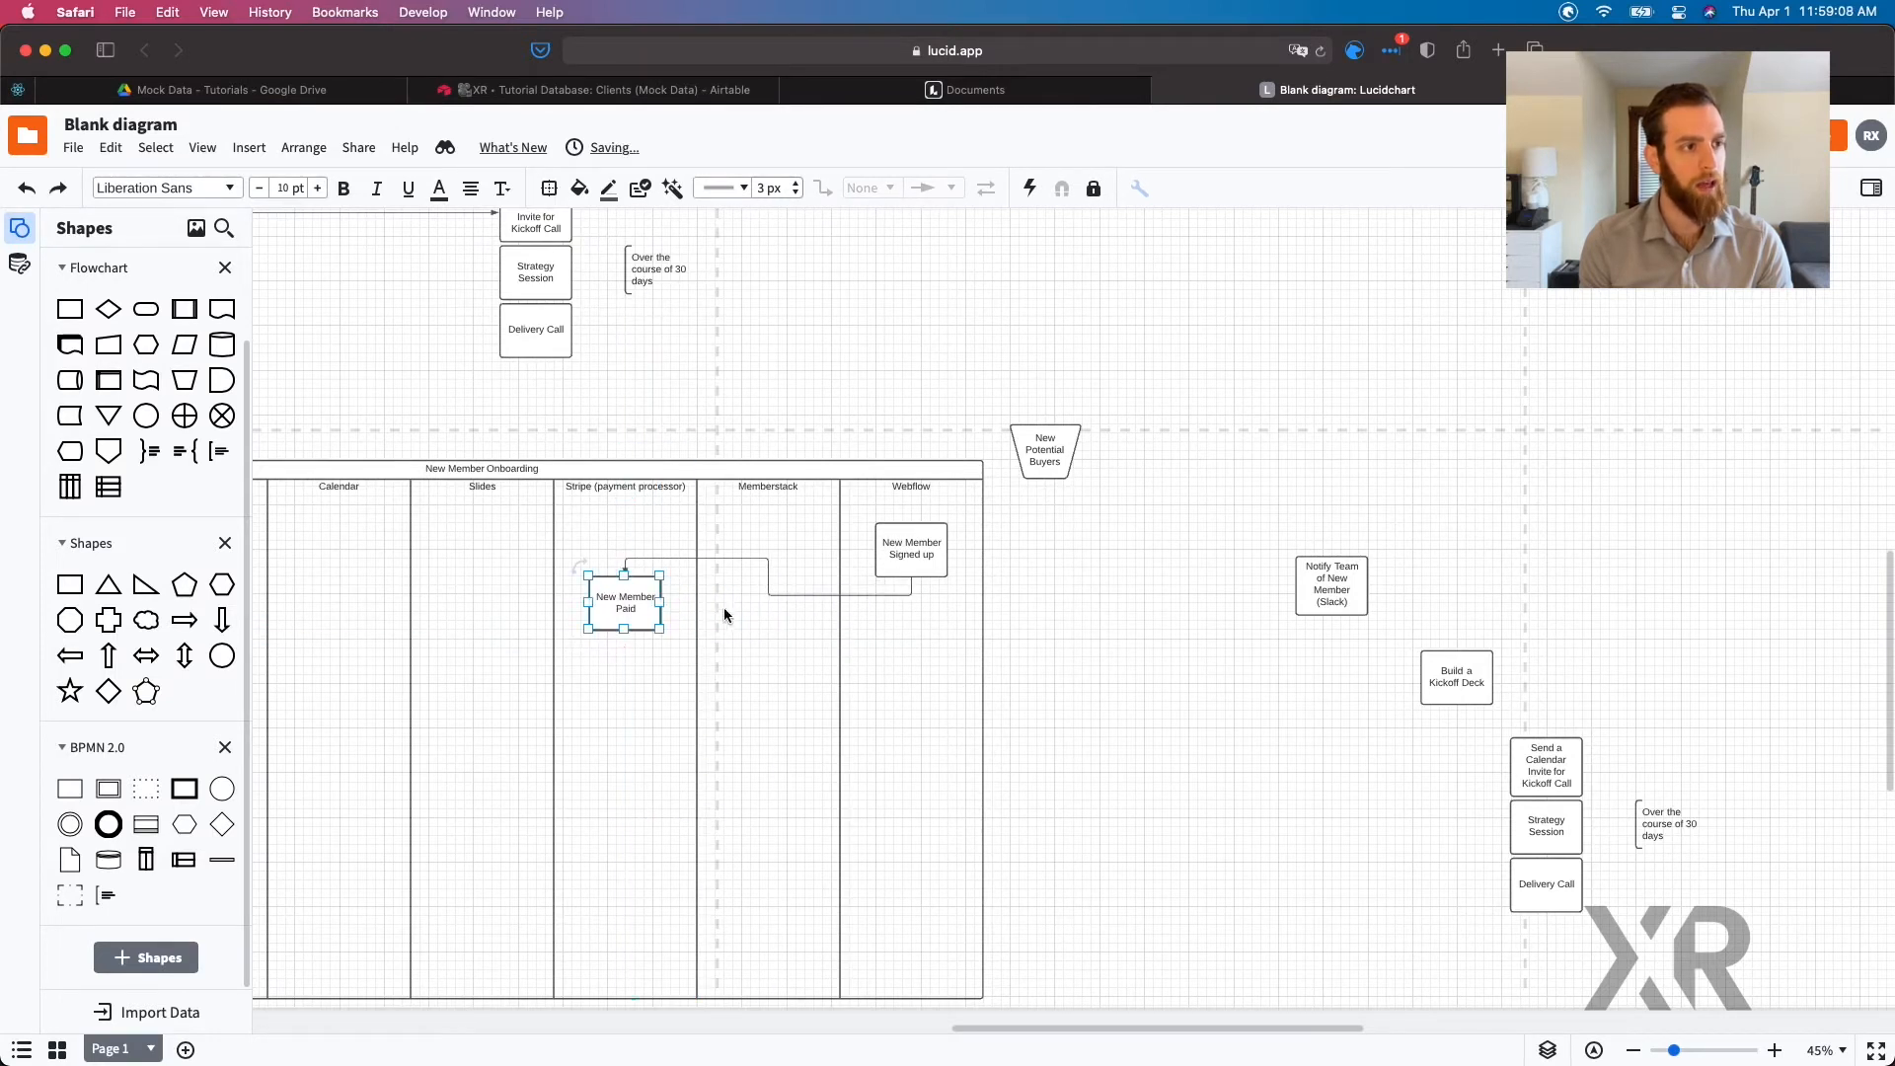
{"action": "left_click", "coordinate": [778, 590]}
{"action": "key", "text": "Delete"}
{"action": "left_click", "coordinate": [910, 550]}
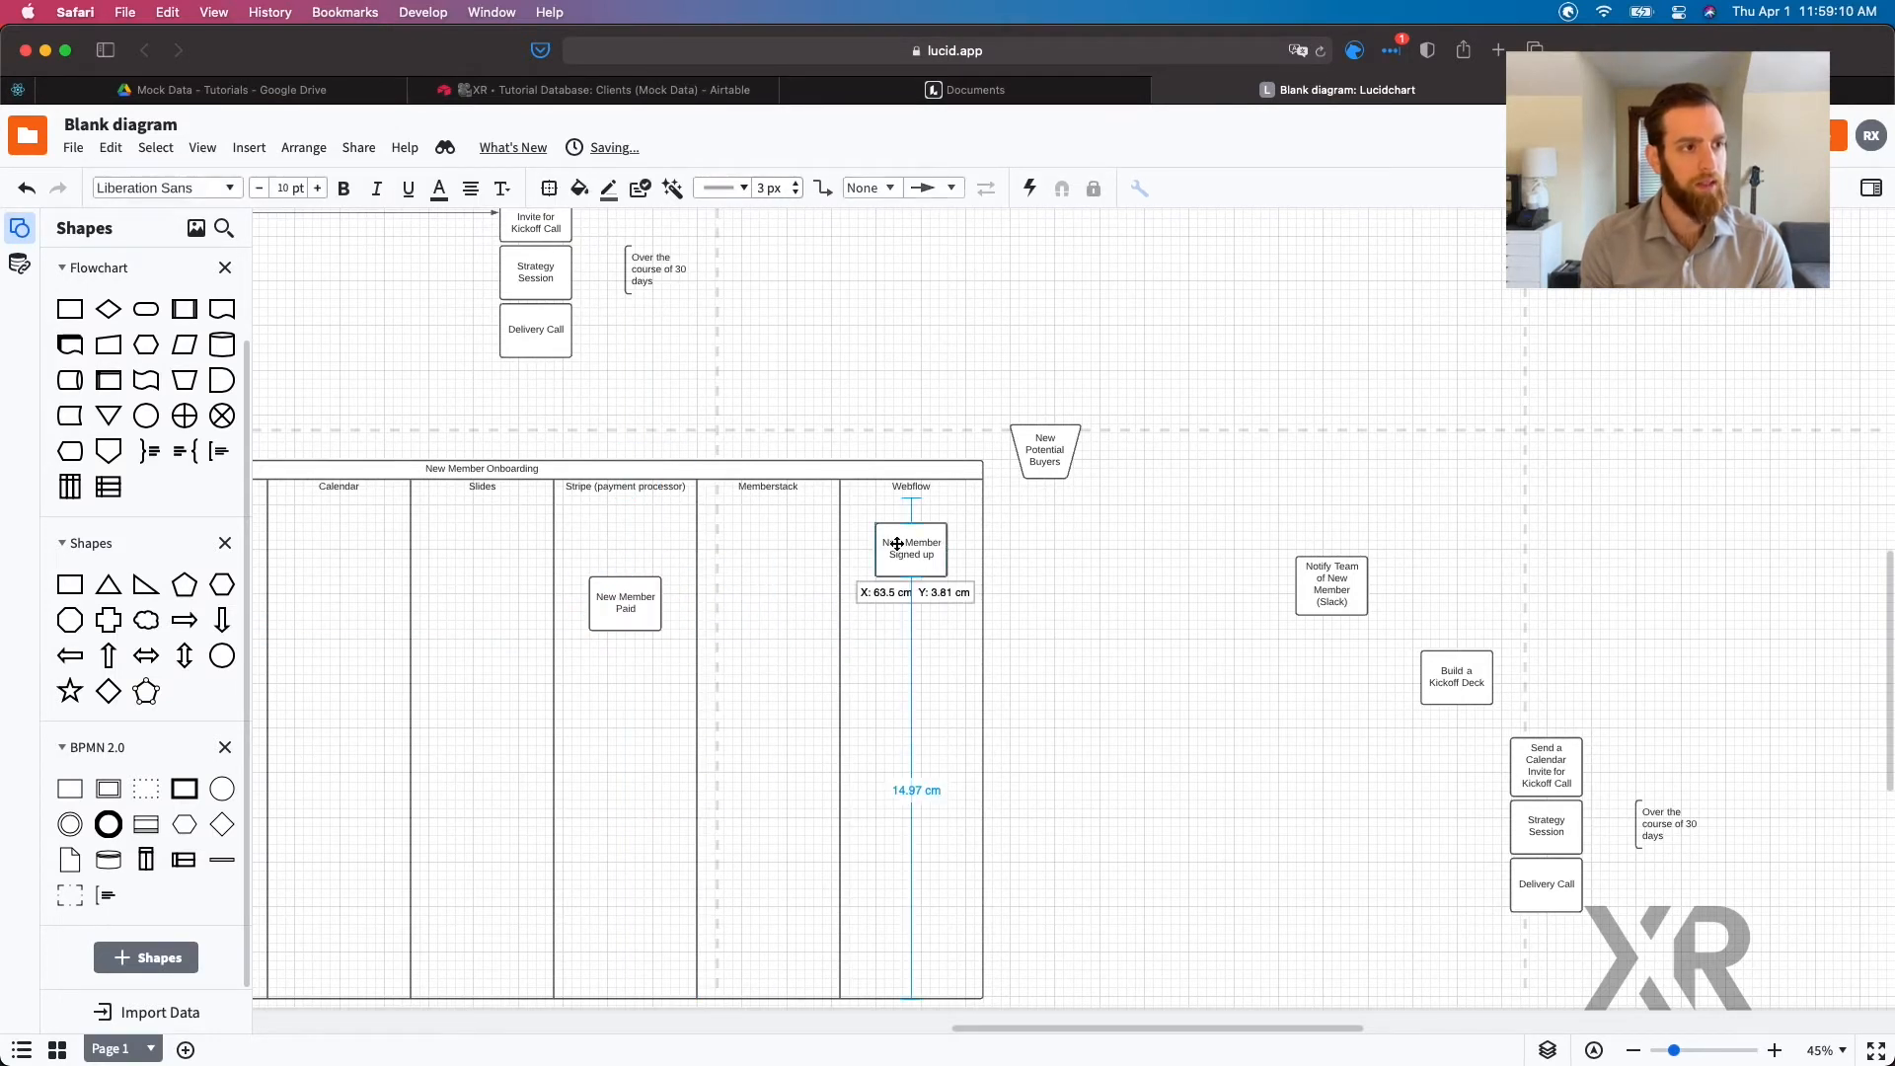
Step: Widen the "New Member Signed up" box so it spans the Memberstack and Webflow lanes
{"action": "mouse_move", "coordinate": [875, 550]}
{"action": "left_mouse_down"}
{"action": "mouse_move", "coordinate": [773, 552]}
{"action": "mouse_move", "coordinate": [882, 544]}
{"action": "left_mouse_up"}
{"action": "scroll", "coordinate": [823, 546], "scroll_direction": "up", "scroll_amount": 5}
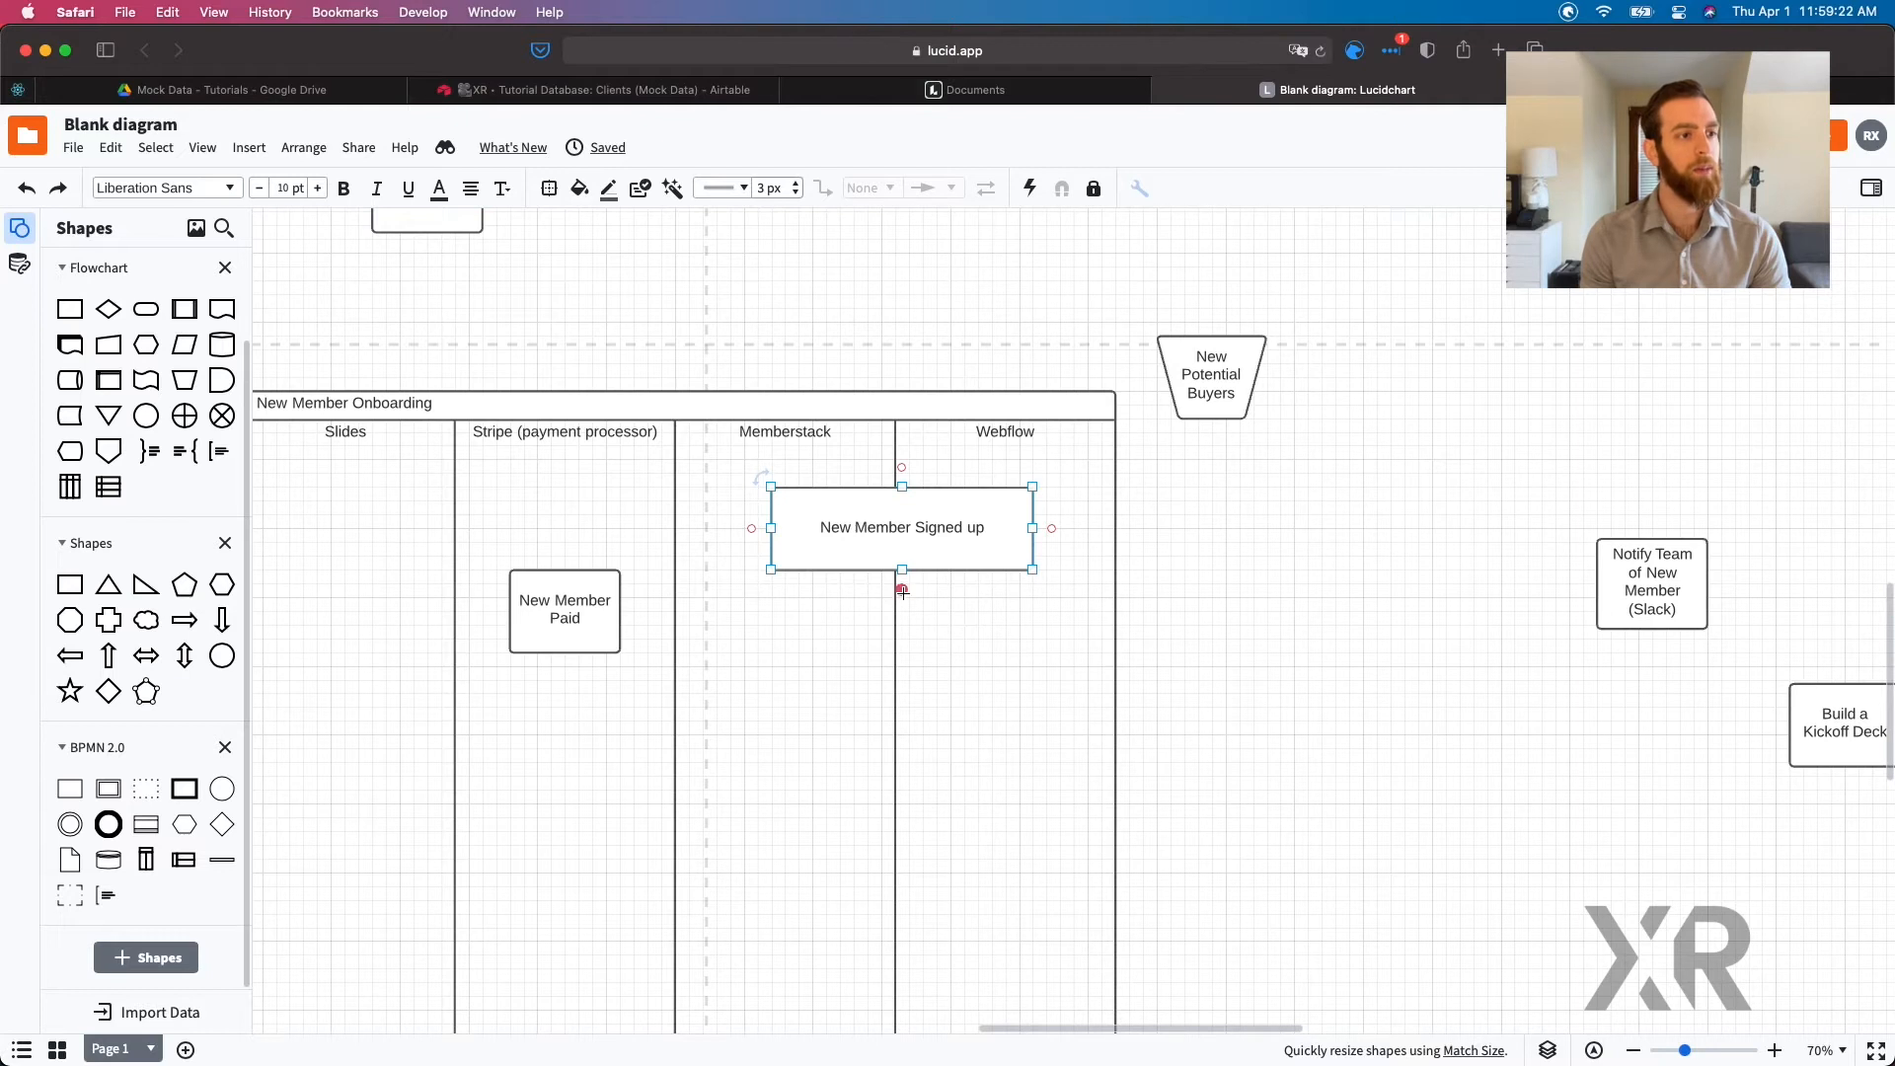
Step: Connect "New Member Signed up" to "New Member Paid", and "New Potential Buyers" to "New Member Signed up"
{"action": "left_click_drag", "start_coordinate": [902, 590], "coordinate": [622, 617]}
{"action": "left_click_drag", "start_coordinate": [1230, 382], "coordinate": [1034, 529]}
{"action": "scroll", "coordinate": [1035, 534], "scroll_direction": "left", "scroll_amount": 1}
{"action": "scroll", "coordinate": [1036, 534], "scroll_direction": "left", "scroll_amount": 5}
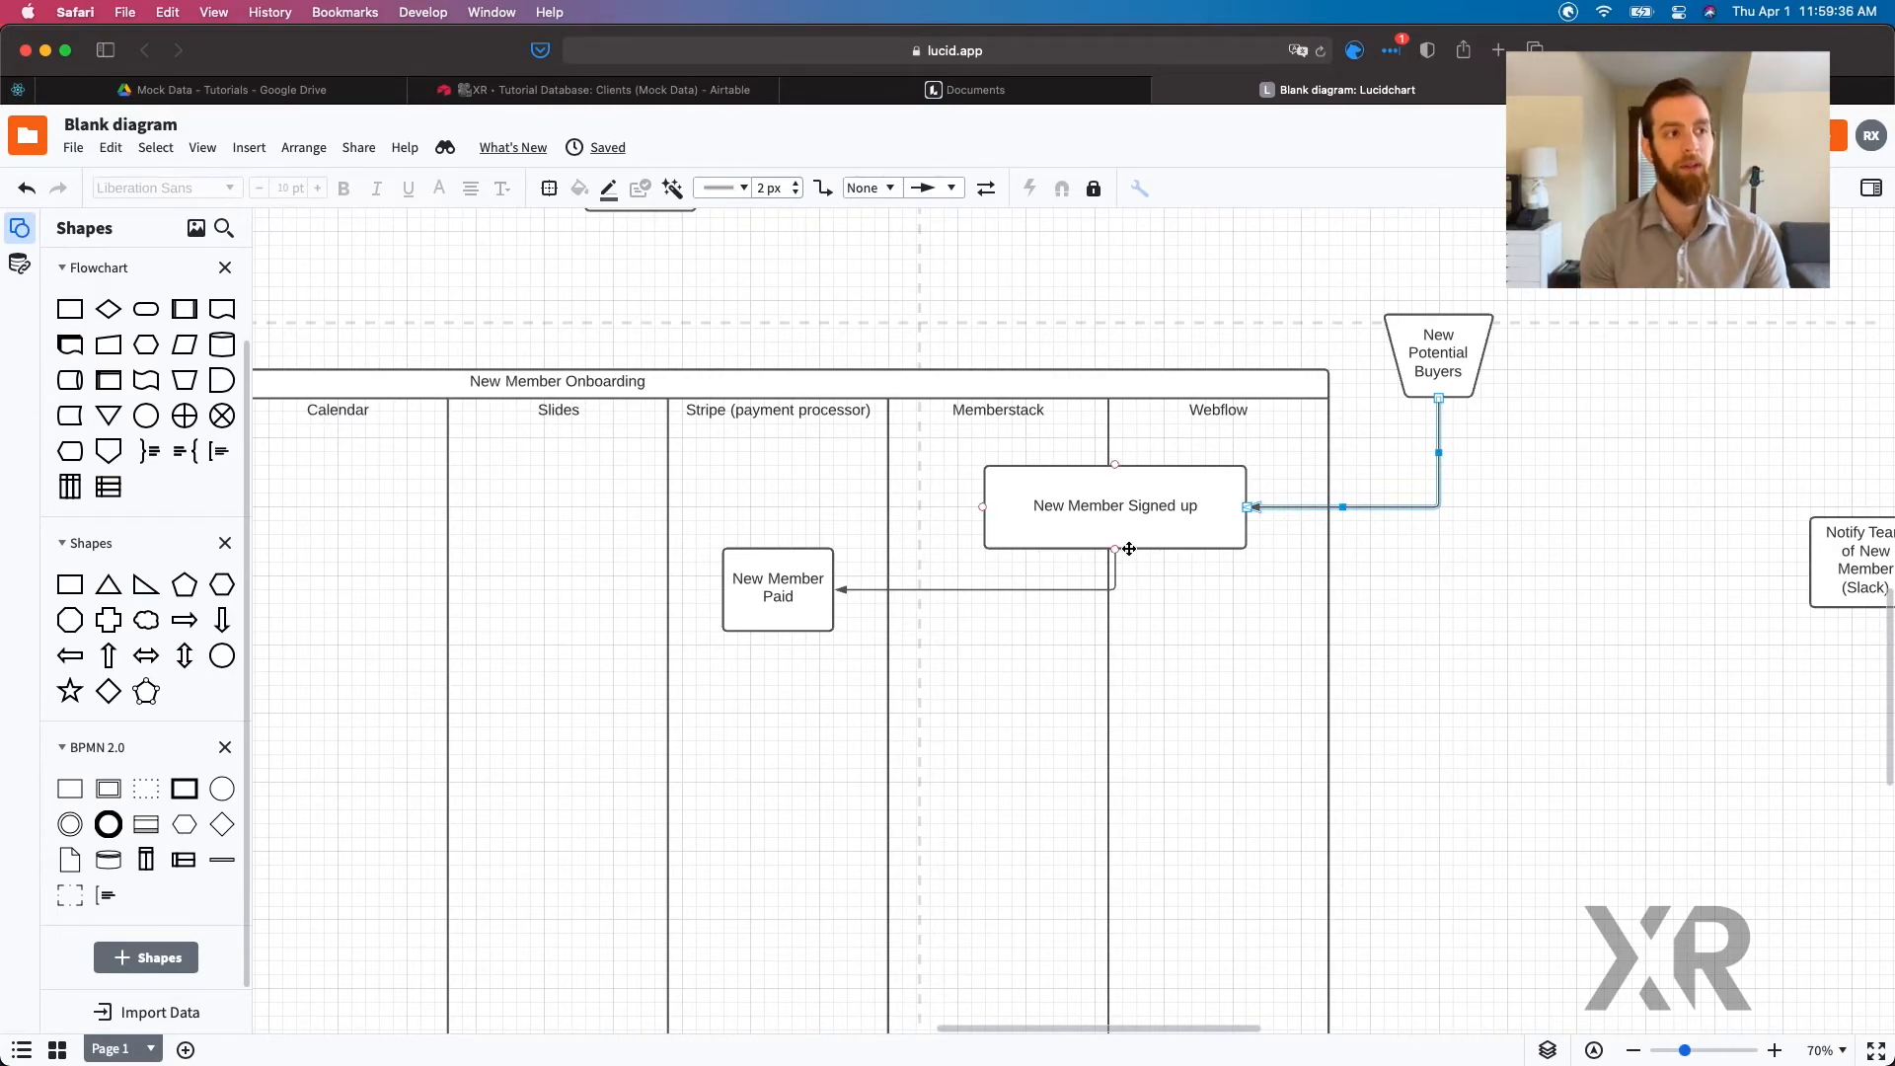
Step: Move the "Notify Team of New Member (Slack)" box into the Stripe lane below "New Member Paid"
{"action": "scroll", "coordinate": [1129, 549], "scroll_direction": "down", "scroll_amount": 5}
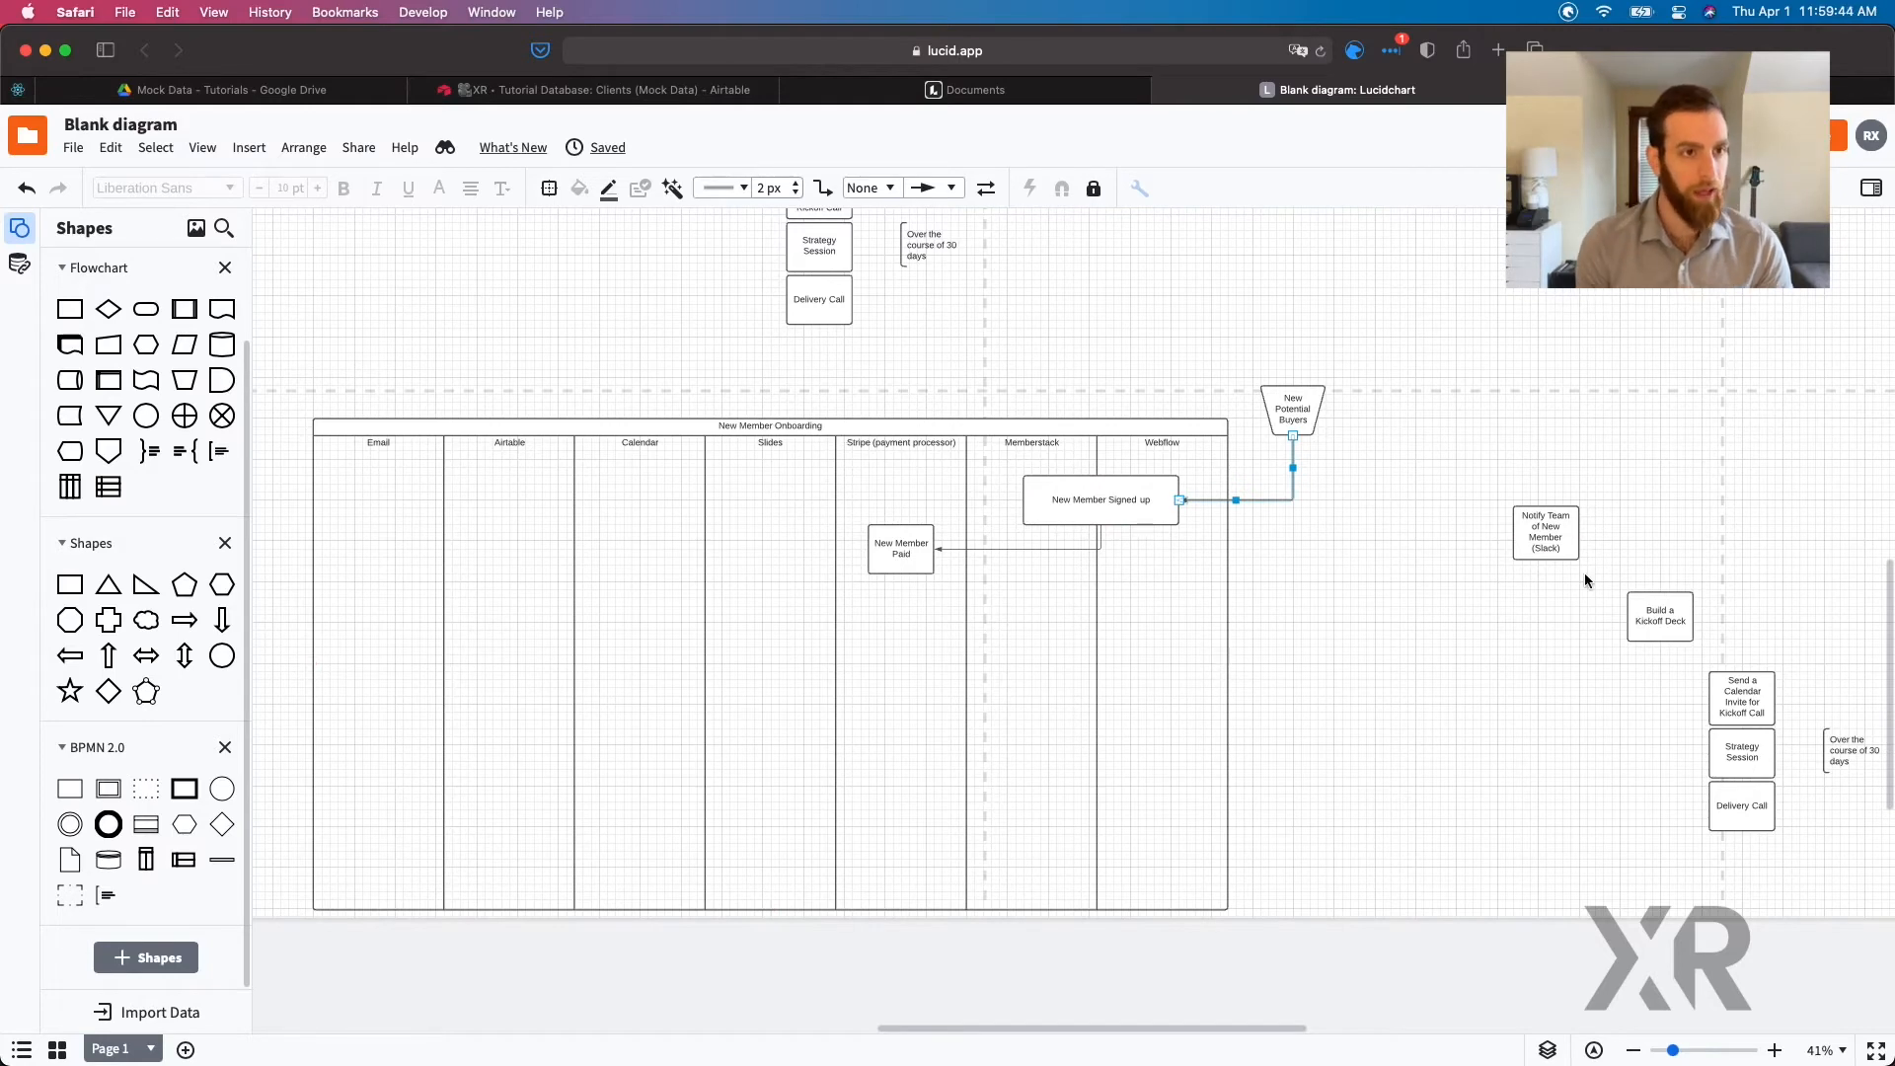
{"action": "scroll", "coordinate": [1584, 572], "scroll_direction": "up", "scroll_amount": 5}
{"action": "left_click_drag", "start_coordinate": [1566, 531], "coordinate": [364, 707]}
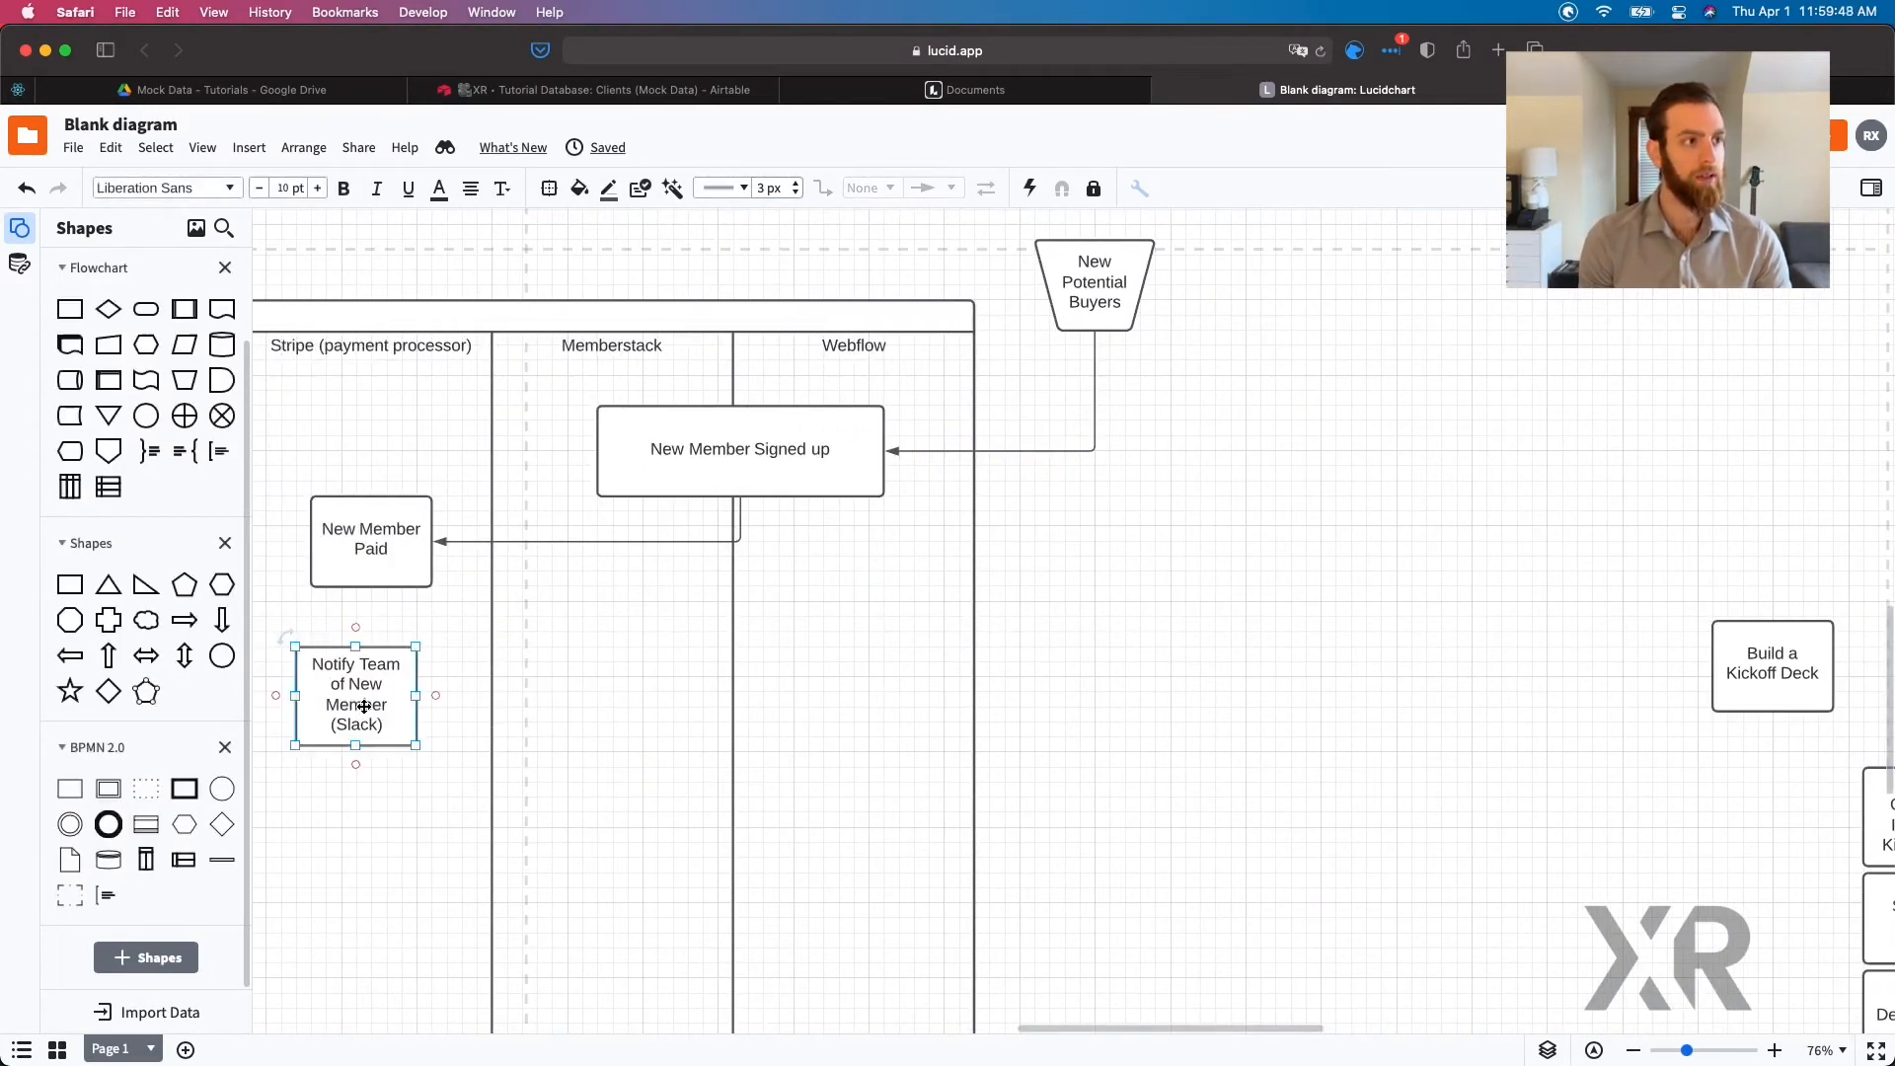
{"action": "scroll", "coordinate": [364, 707], "scroll_direction": "left", "scroll_amount": 10}
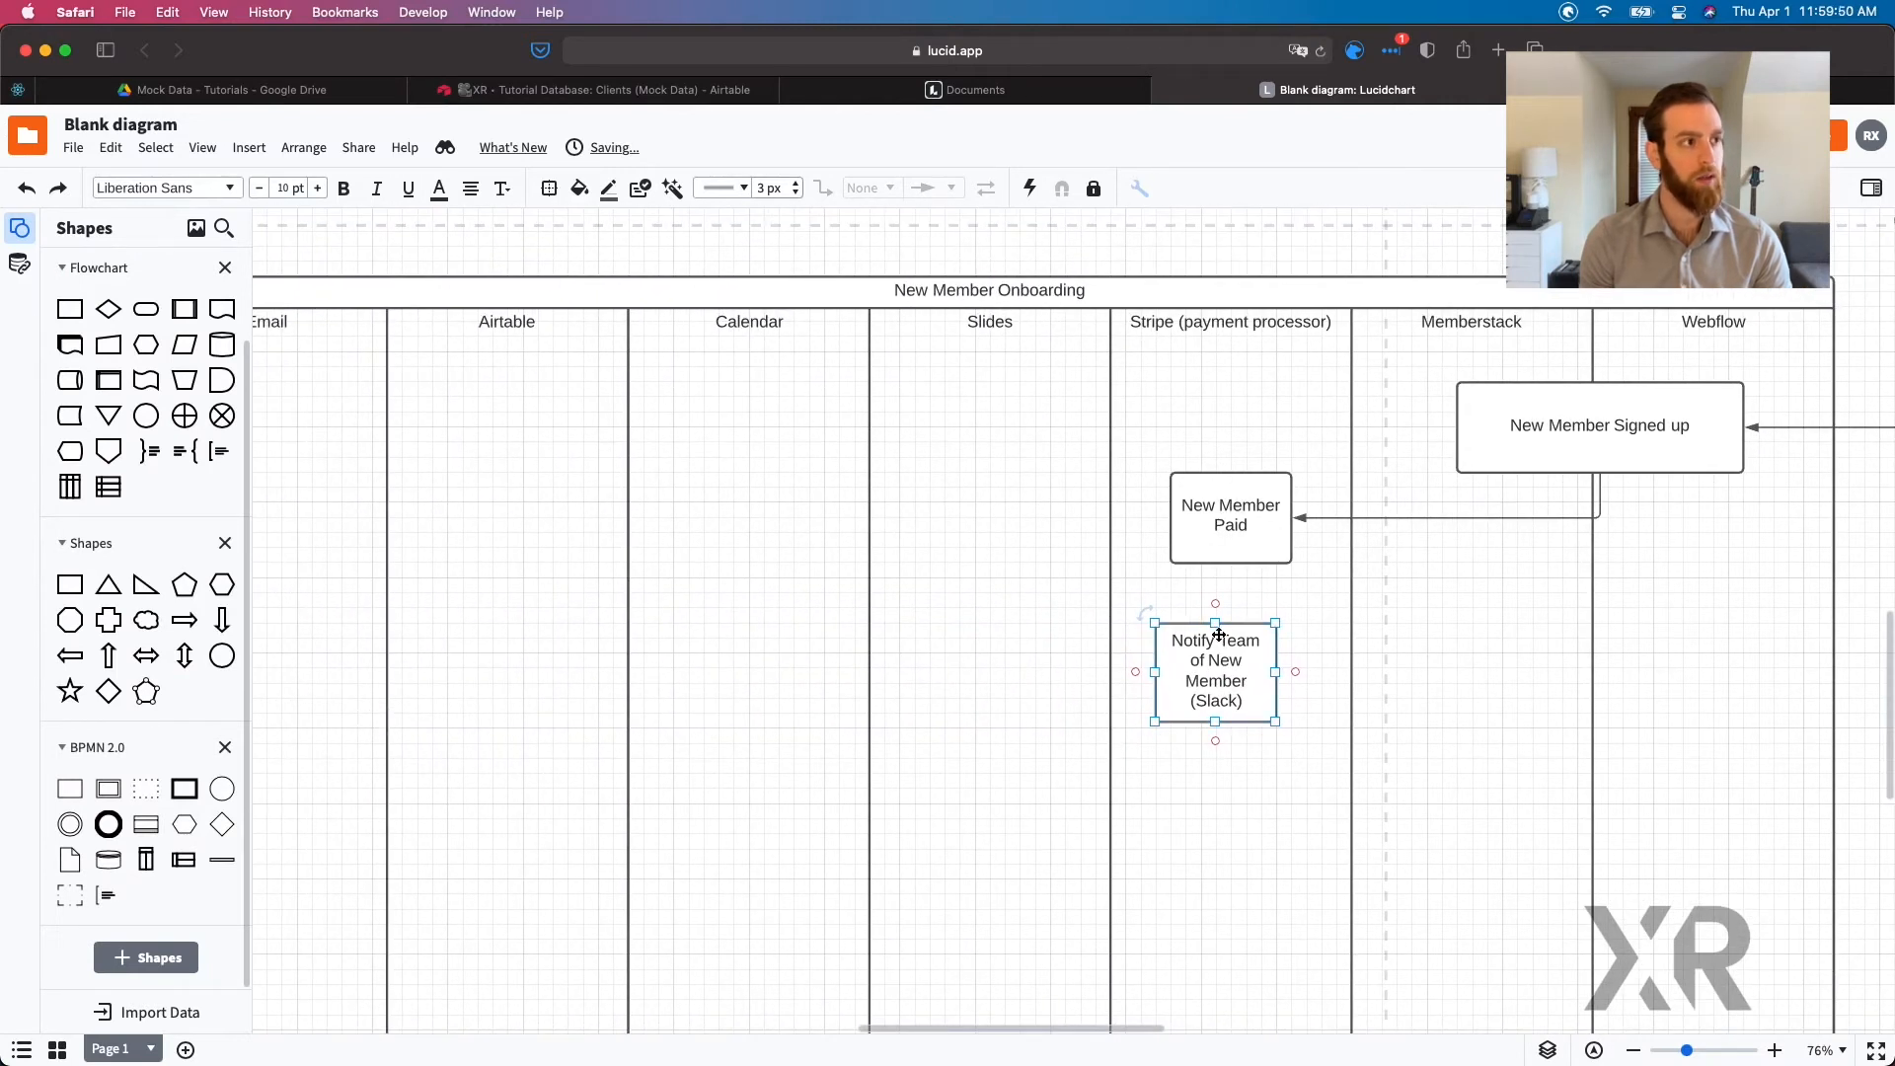
Step: Increase the New Member Onboarding pool to 8 lanes
{"action": "scroll", "coordinate": [1214, 646], "scroll_direction": "down", "scroll_amount": 3}
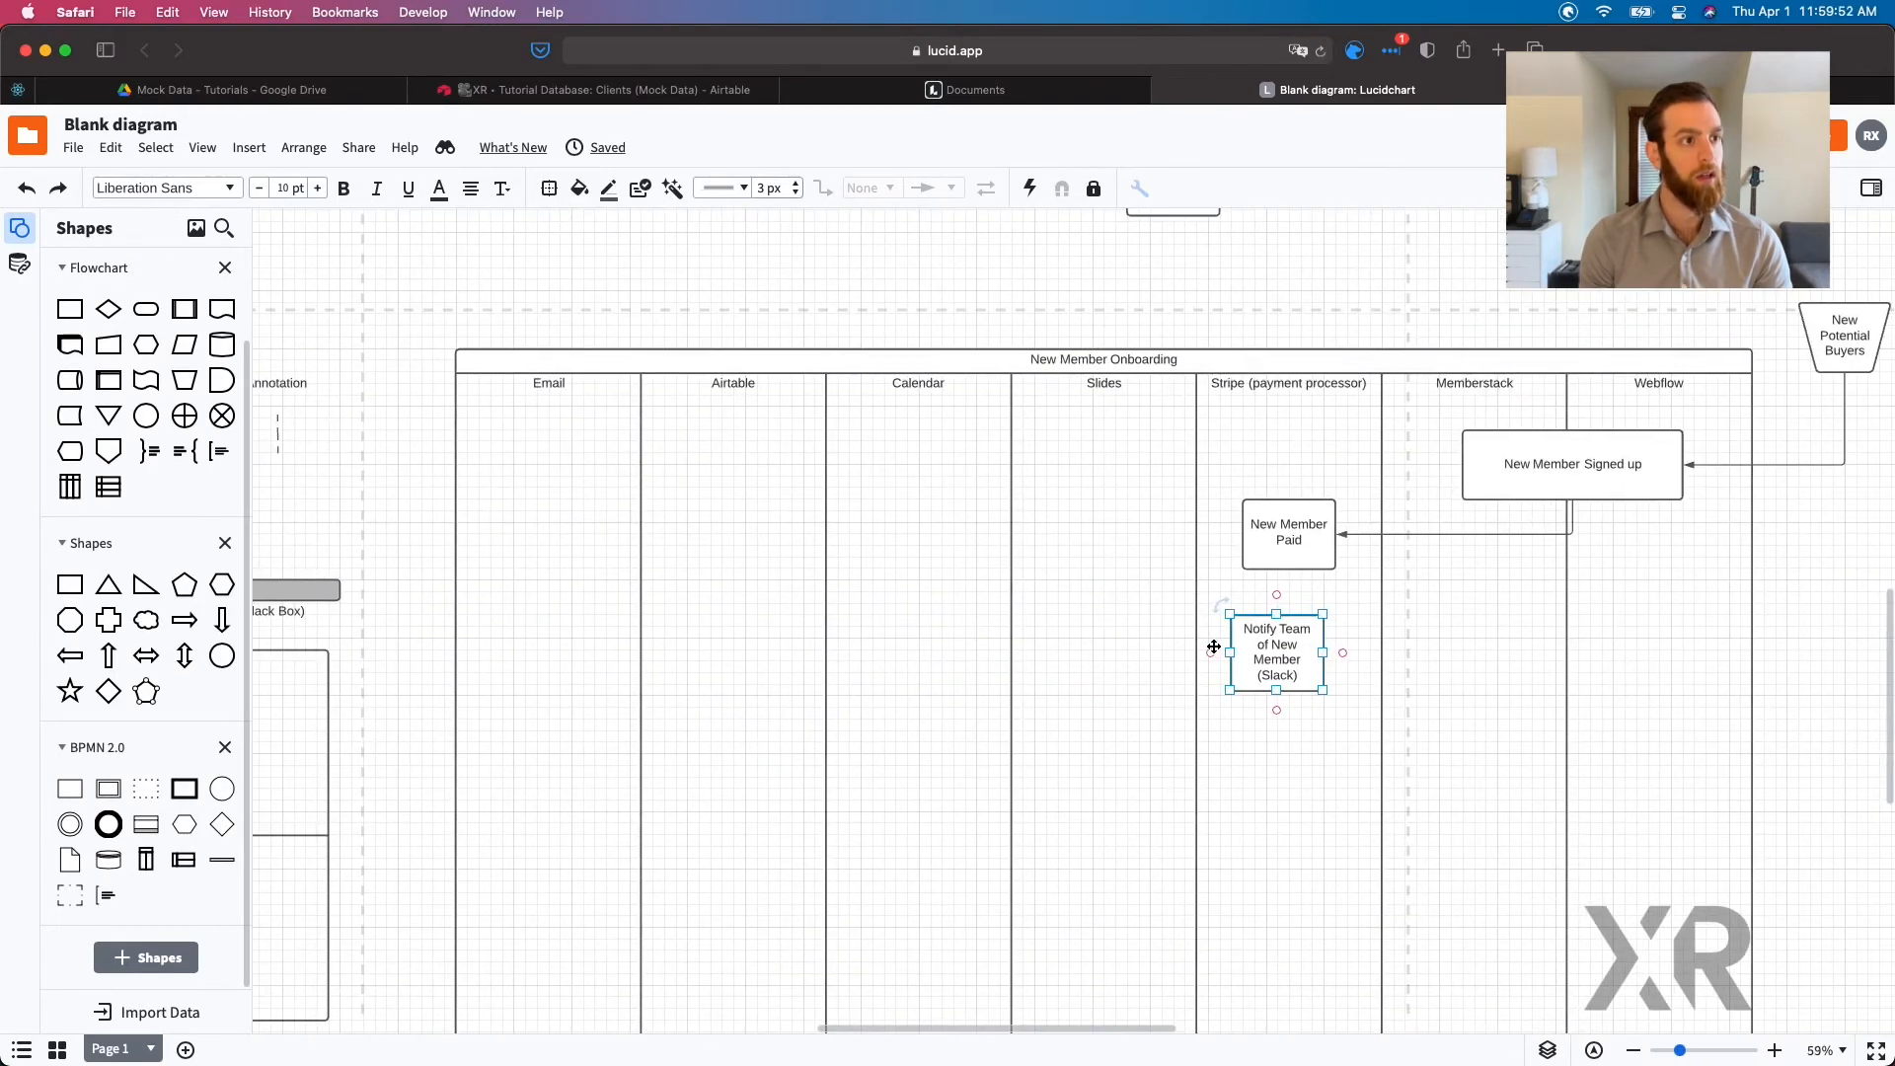
{"action": "left_click", "coordinate": [1013, 362]}
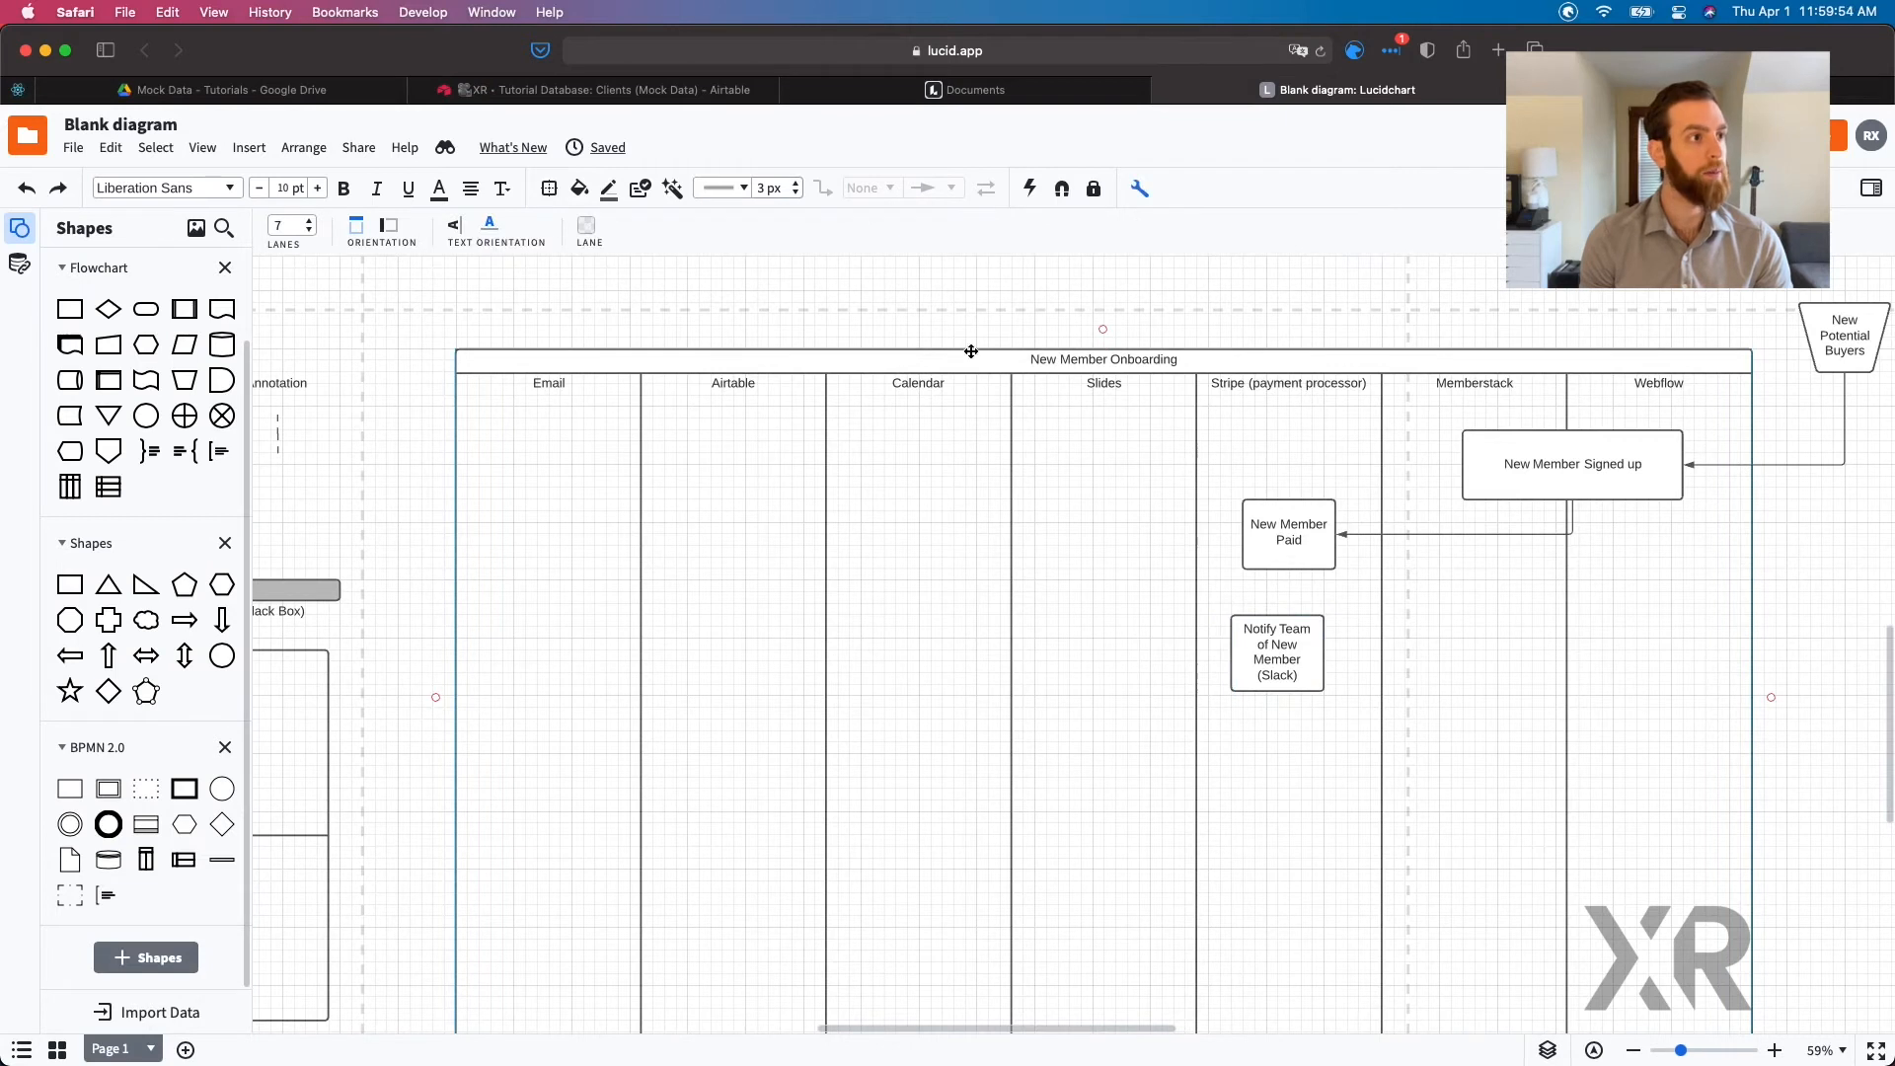
{"action": "left_click", "coordinate": [309, 223]}
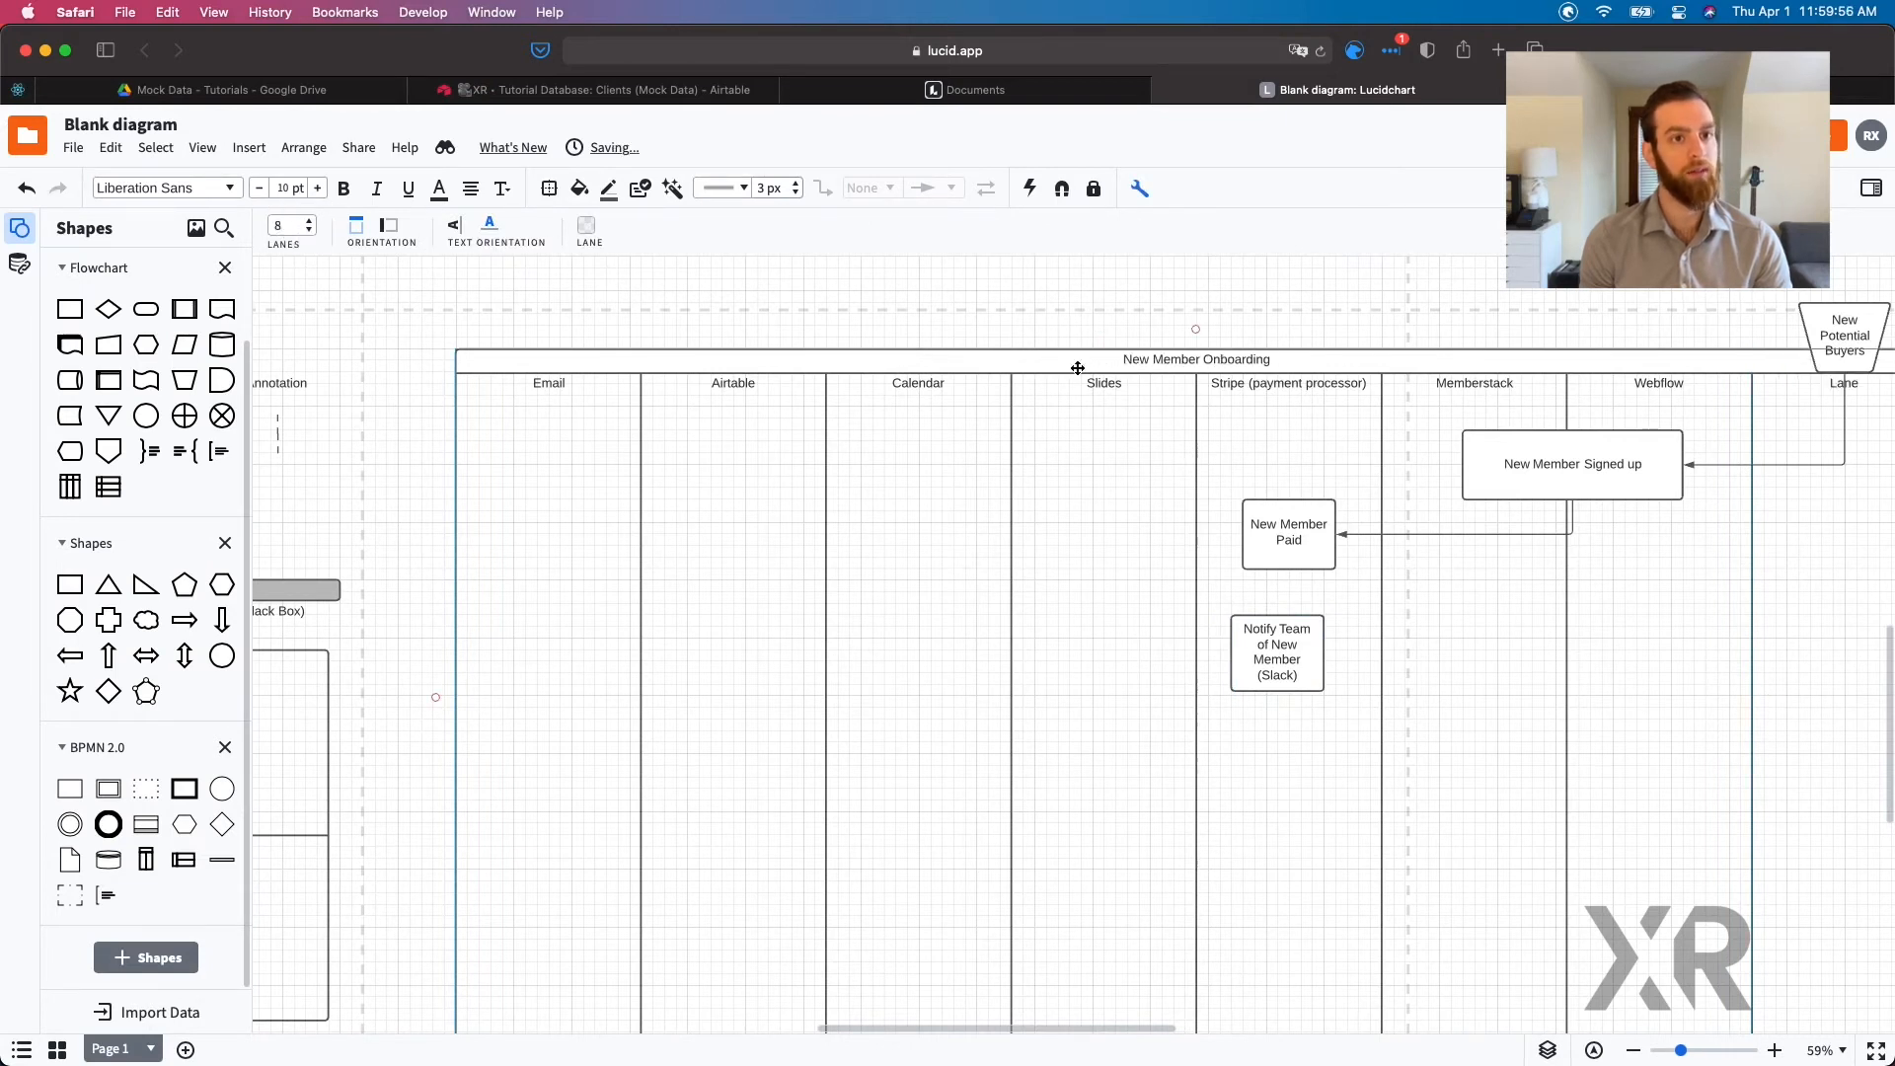
Step: Move "New Potential Buyers" above the Webflow lane and the "Notify Team of New Member (Slack)" box into the new last lane
{"action": "scroll", "coordinate": [1152, 395], "scroll_direction": "right", "scroll_amount": 5}
{"action": "scroll", "coordinate": [1153, 397], "scroll_direction": "right", "scroll_amount": 1}
{"action": "scroll", "coordinate": [1153, 397], "scroll_direction": "up", "scroll_amount": 1}
{"action": "left_click_drag", "start_coordinate": [1323, 398], "coordinate": [1170, 393]}
{"action": "left_click_drag", "start_coordinate": [756, 789], "coordinate": [1320, 750]}
Step: Label the new last lane of the pool "Slack"
{"action": "left_click", "coordinate": [1337, 536]}
{"action": "left_click", "coordinate": [1337, 531]}
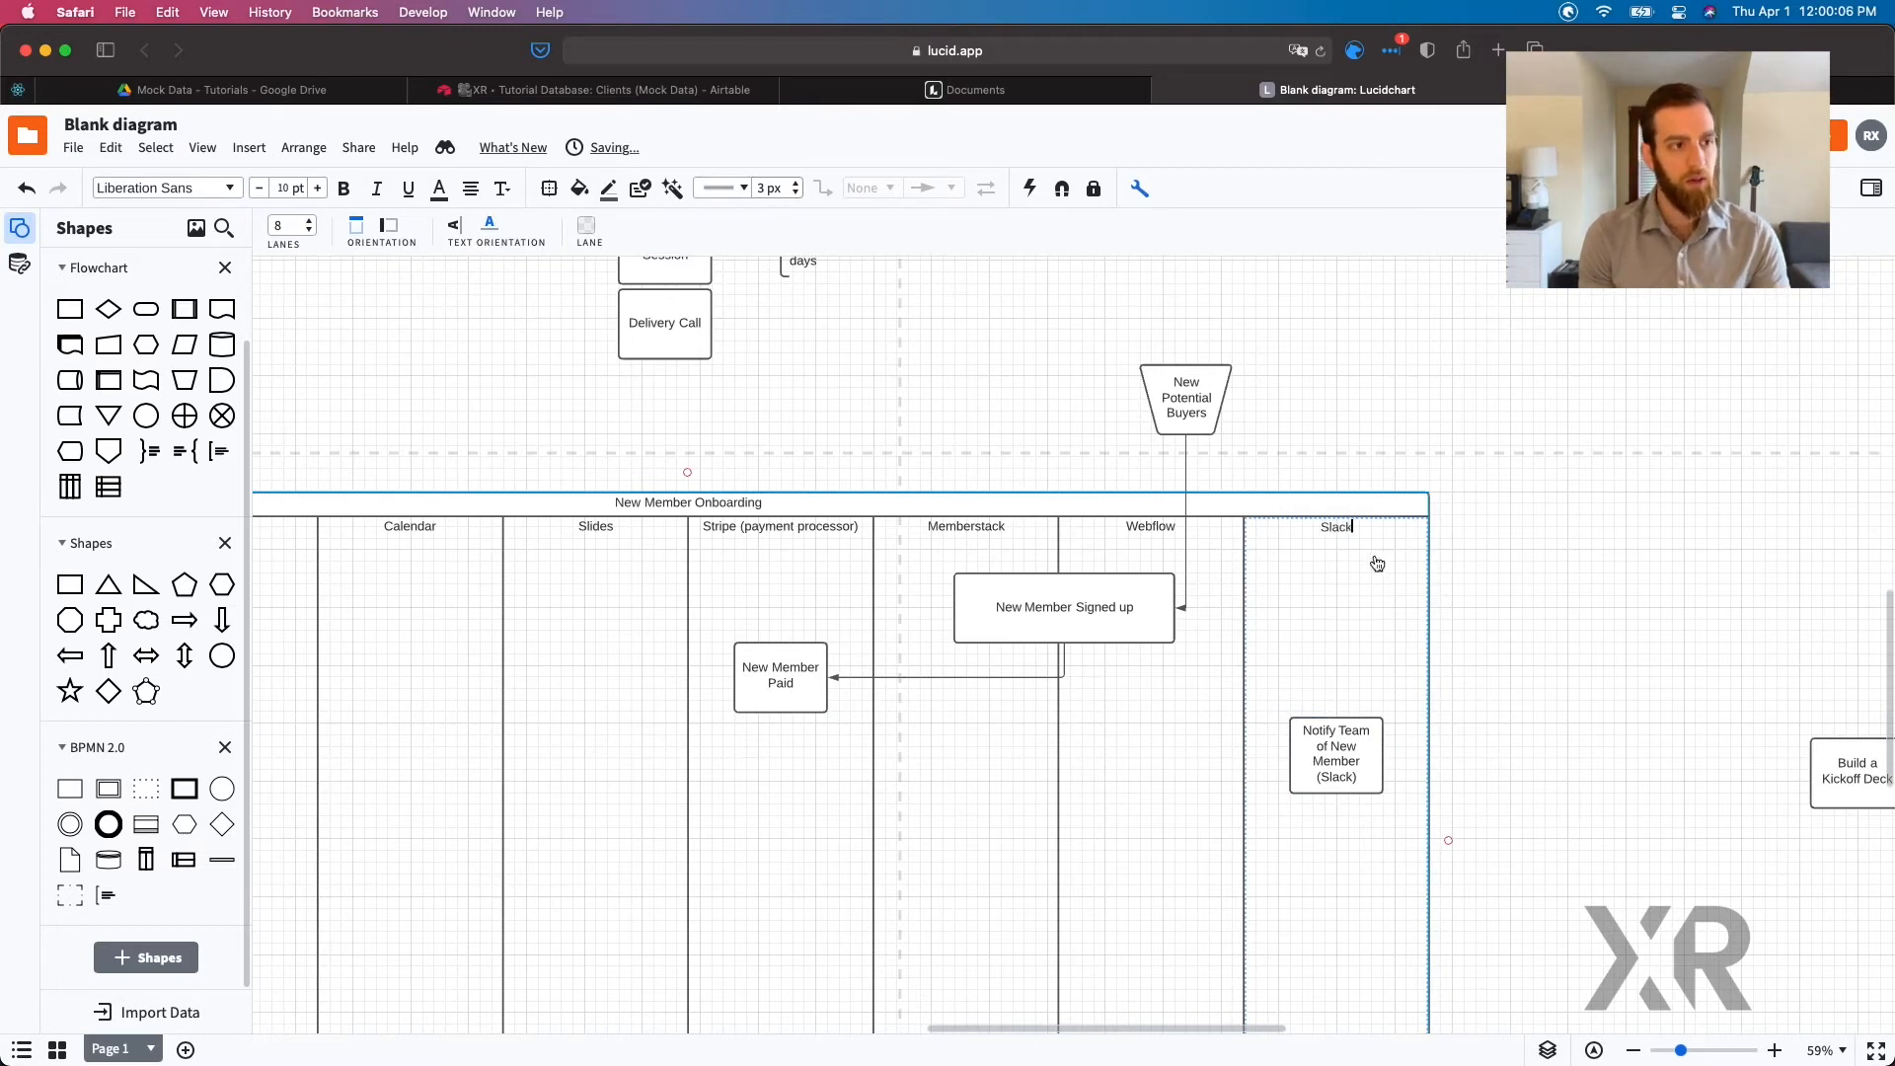
{"action": "type", "text": "Slack"}
{"action": "left_click", "coordinate": [1578, 645]}
Step: Connect "New Member Paid" in the Stripe lane to the "Notify Team of New Member (Slack)" box
{"action": "scroll", "coordinate": [1578, 646], "scroll_direction": "down", "scroll_amount": 2}
{"action": "scroll", "coordinate": [1577, 646], "scroll_direction": "right", "scroll_amount": 3}
{"action": "left_click", "coordinate": [625, 630]}
{"action": "left_click_drag", "start_coordinate": [639, 651], "coordinate": [1195, 692]}
Step: Add a copy of the Notify Team box below it in the Slack lane and label it "Create a new channel"
{"action": "scroll", "coordinate": [1203, 712], "scroll_direction": "up", "scroll_amount": 3}
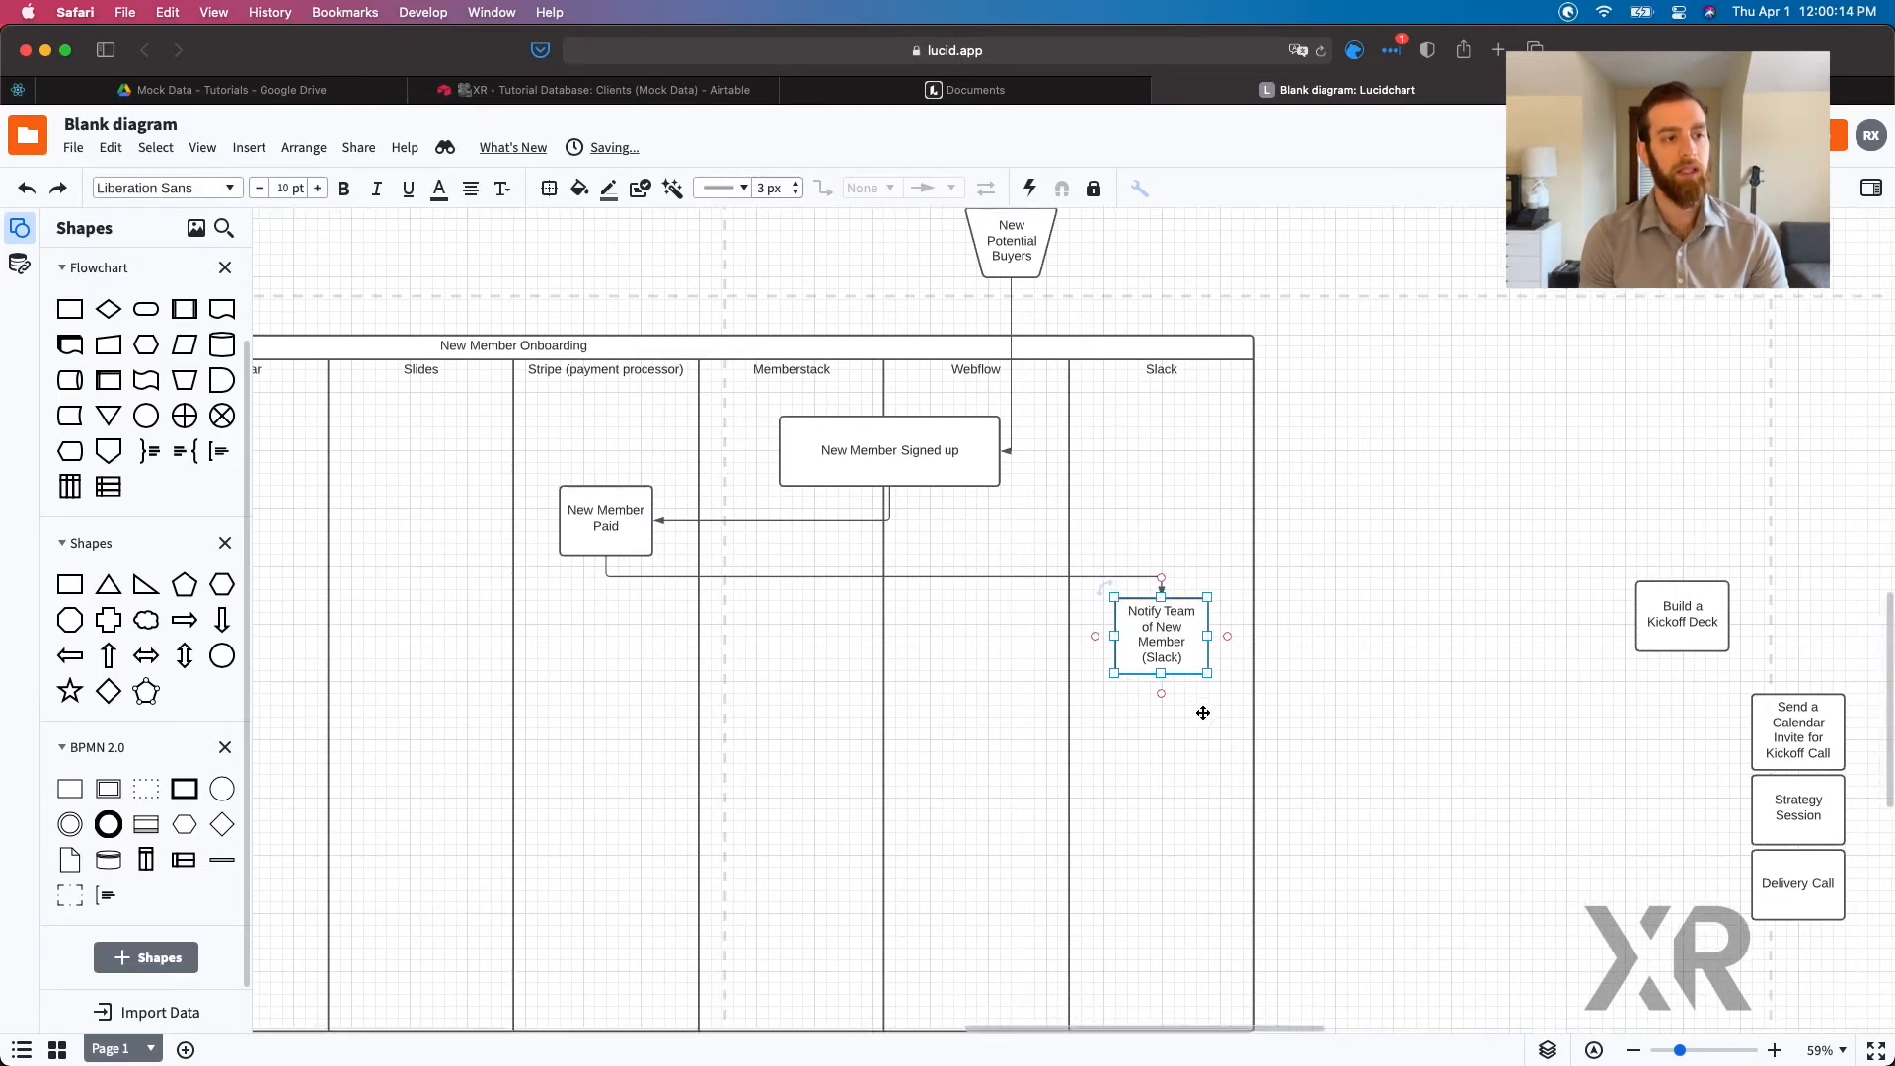
{"action": "left_click_drag", "start_coordinate": [1189, 610], "coordinate": [1162, 705]}
{"action": "double_click", "coordinate": [1162, 707]}
{"action": "type", "text": "Cleate a new slack channel"}
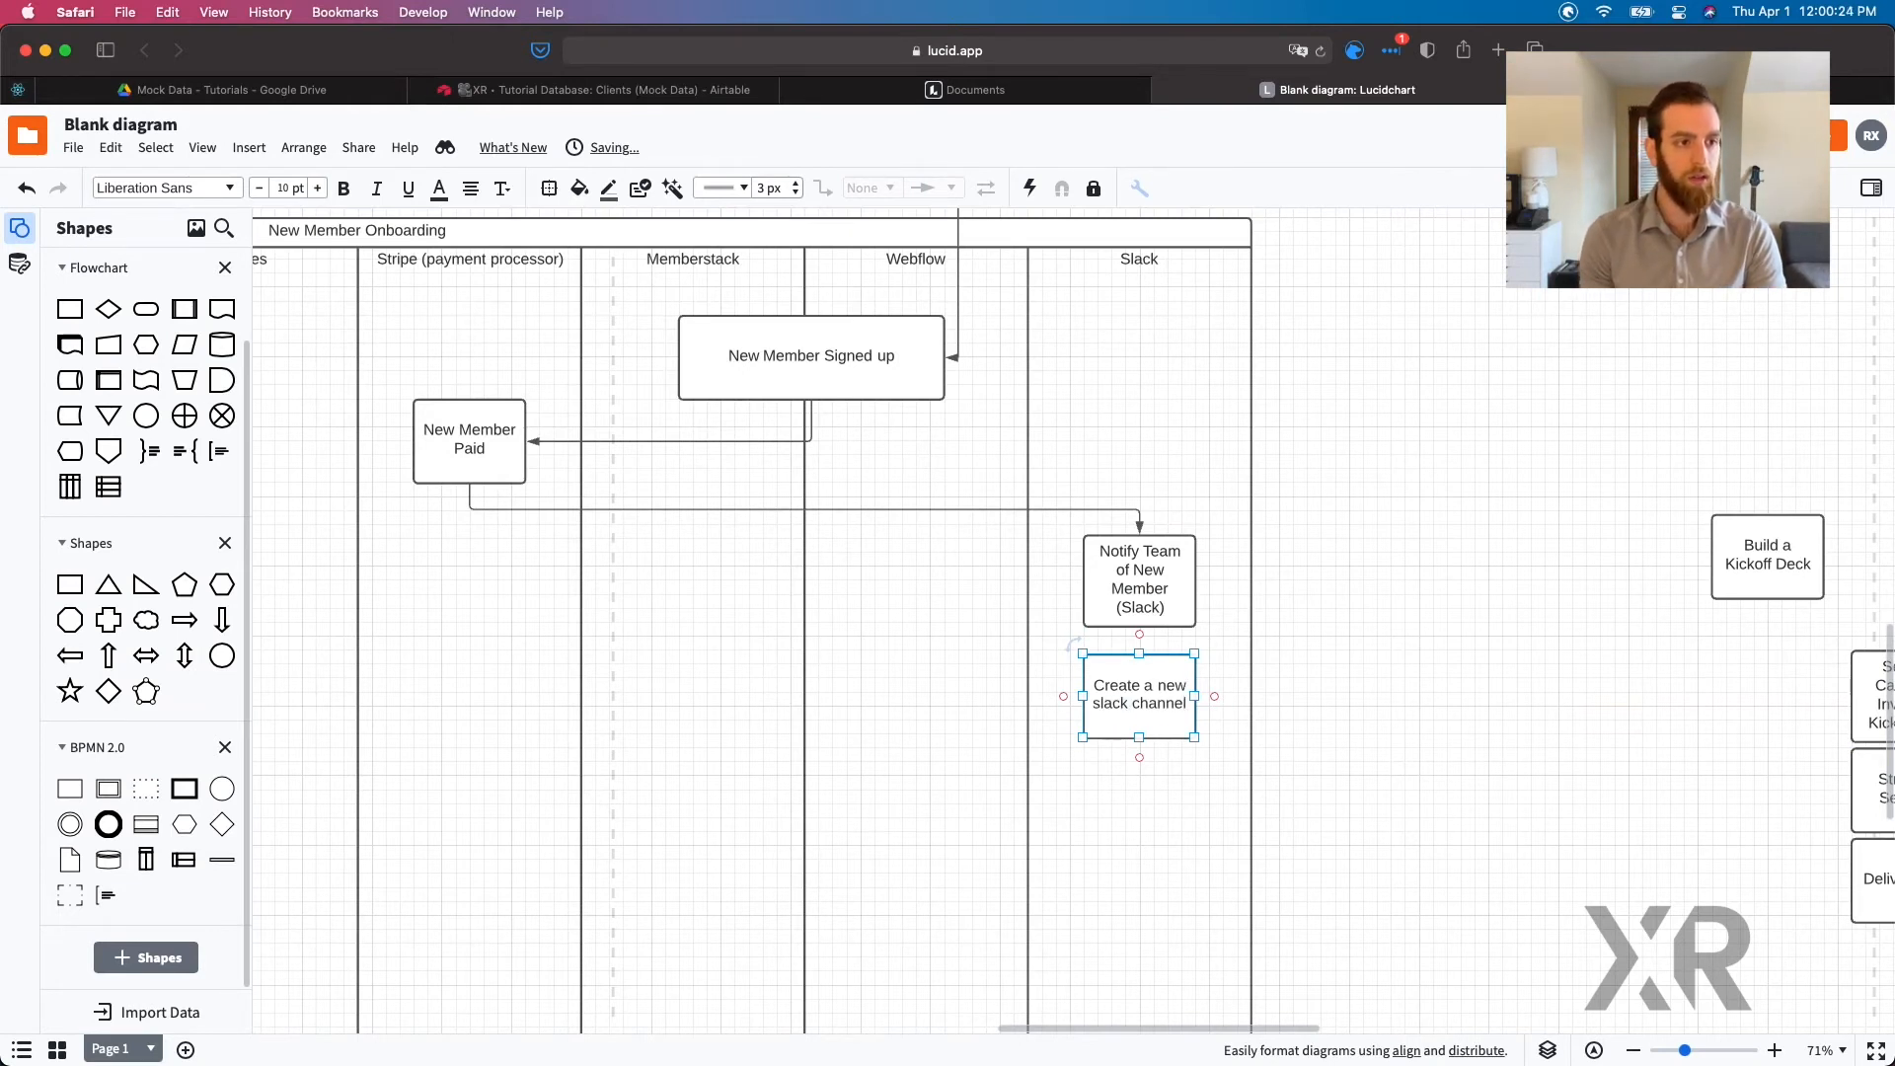
{"action": "key", "text": "alt+shift+Left"}
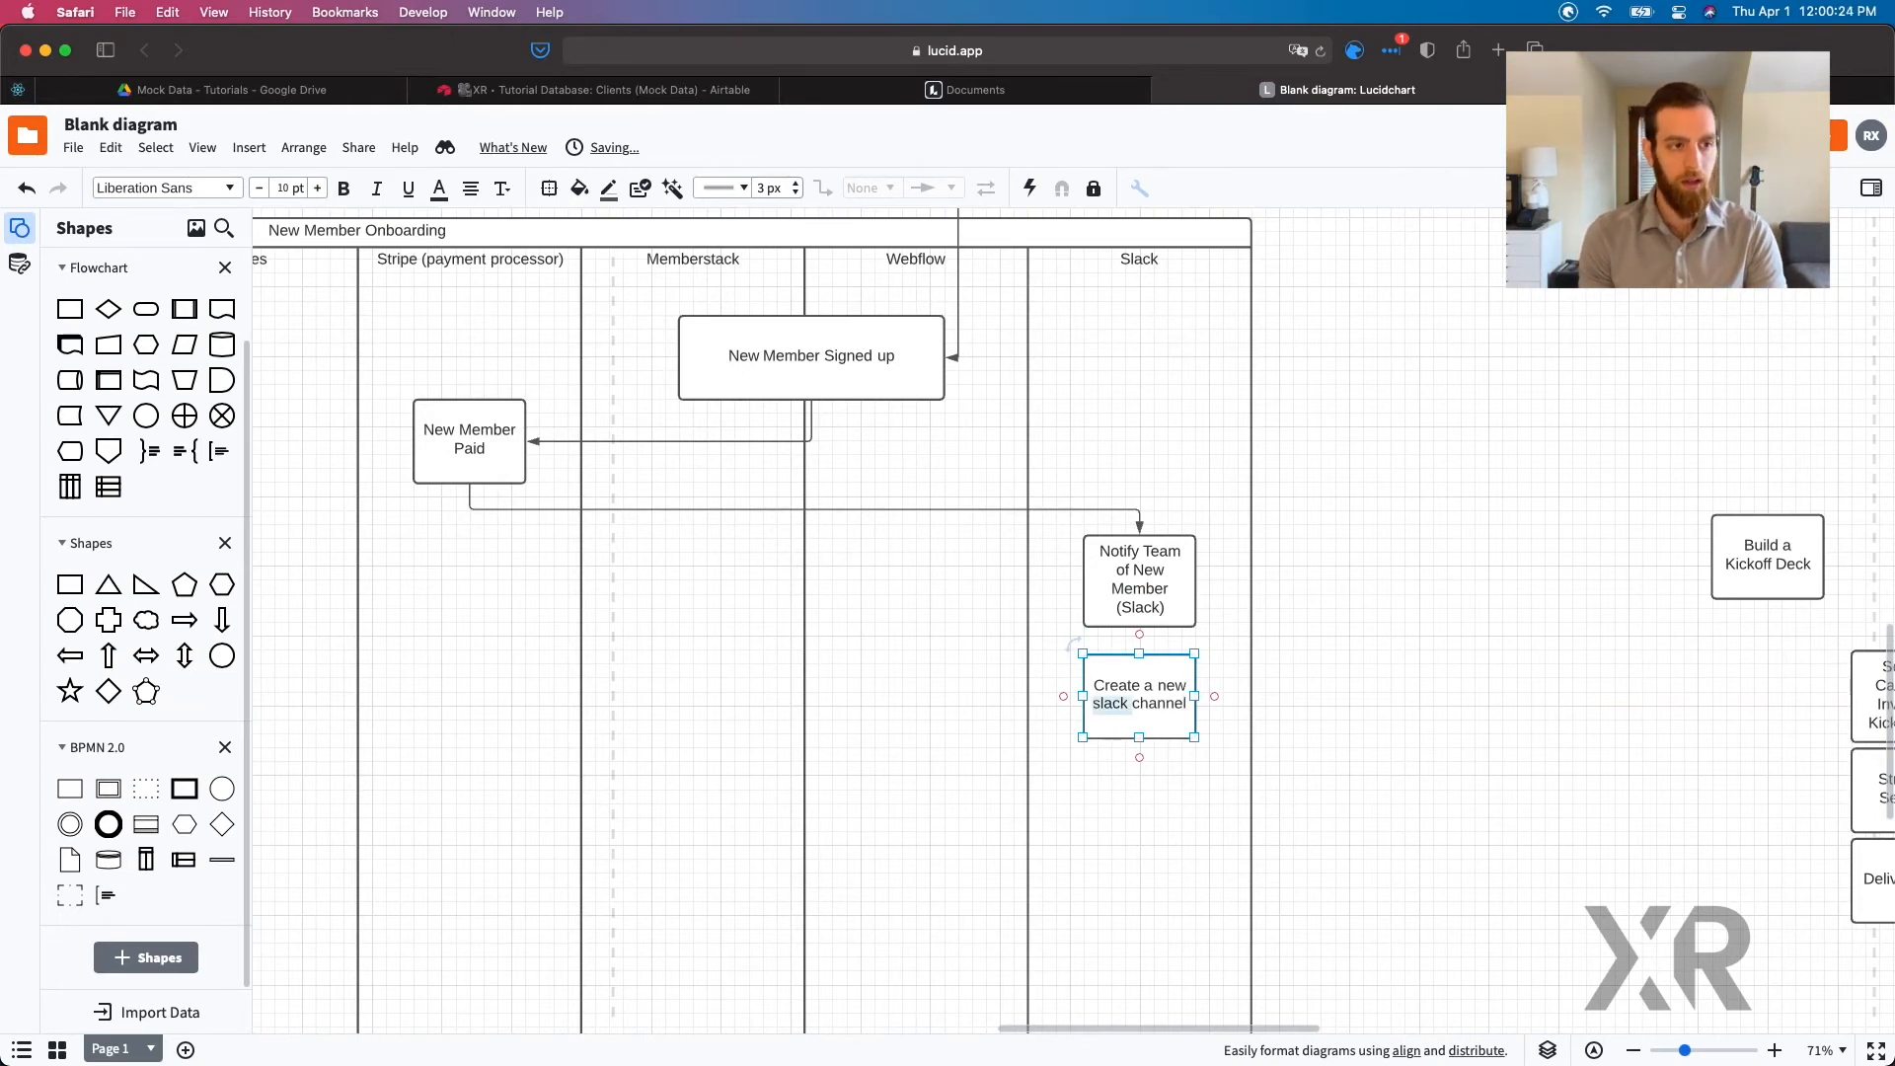
{"action": "key", "text": "BackSpace"}
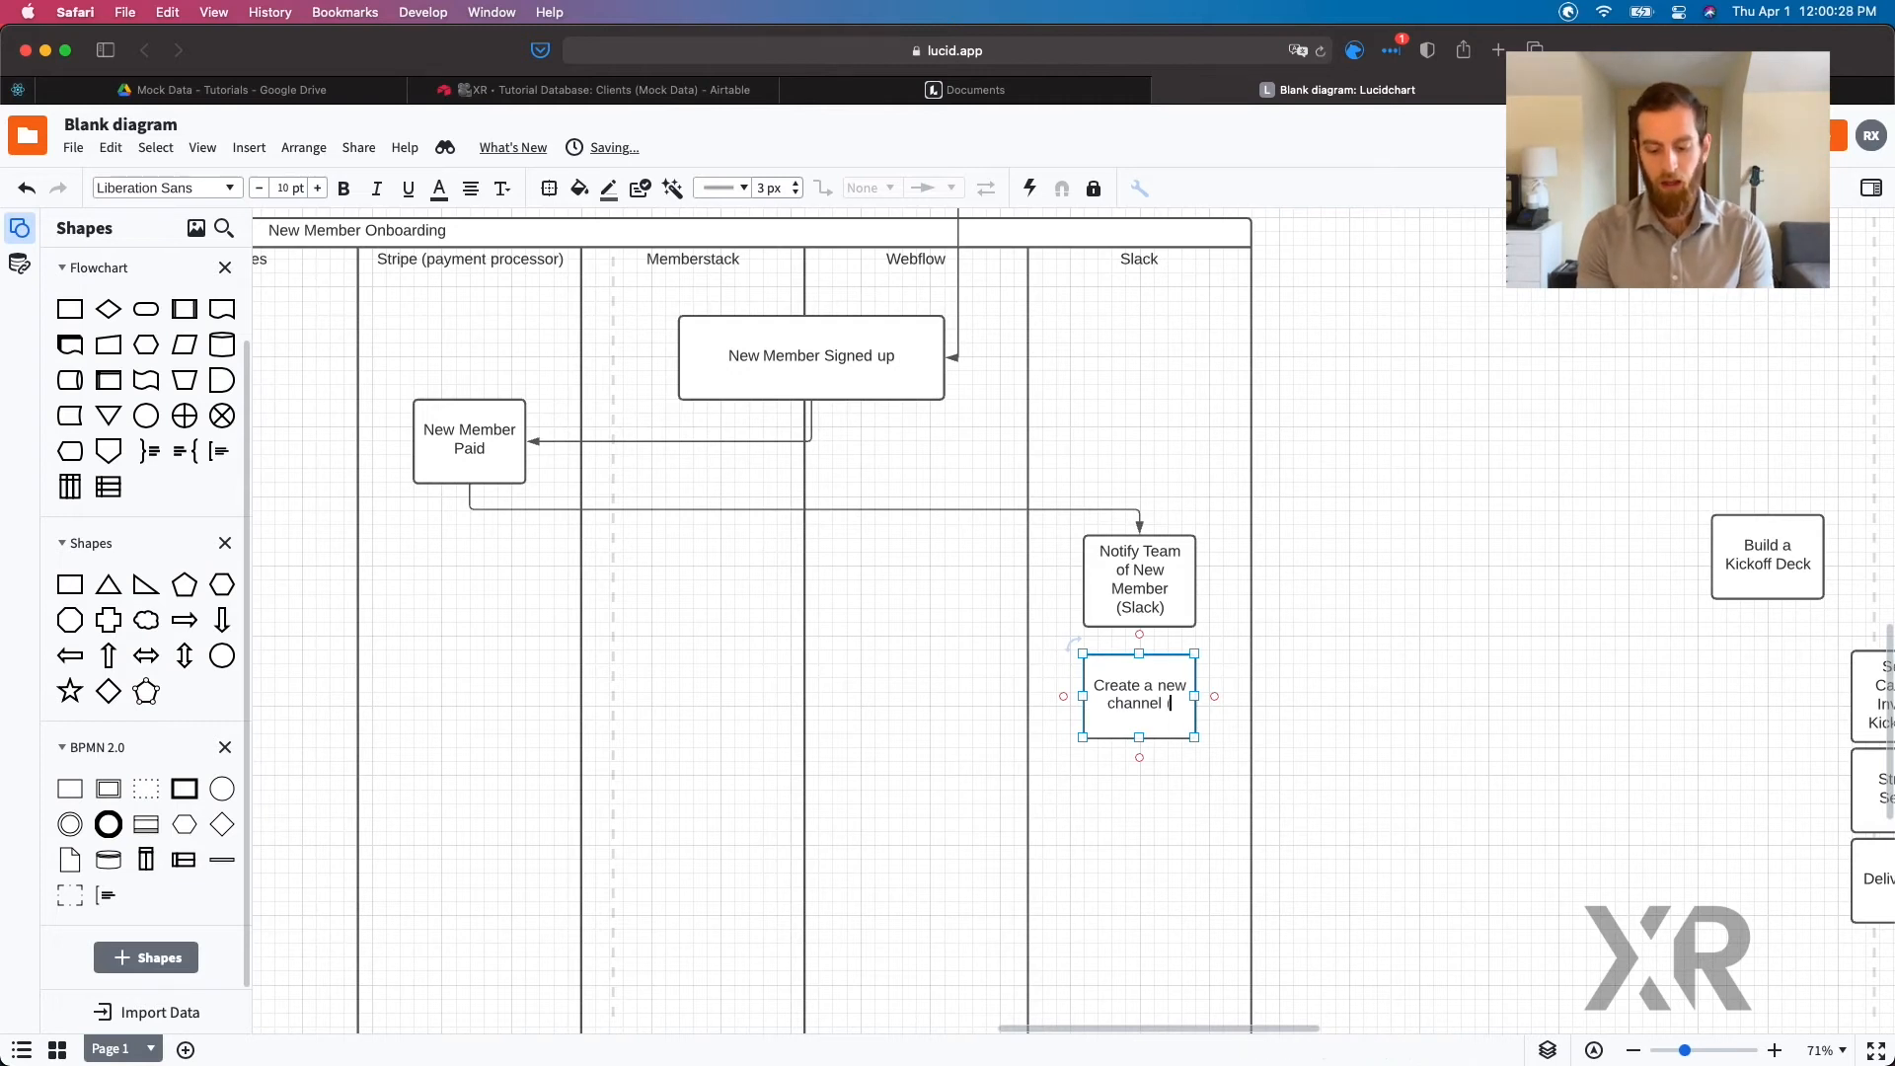
{"action": "type", "text": "m"}
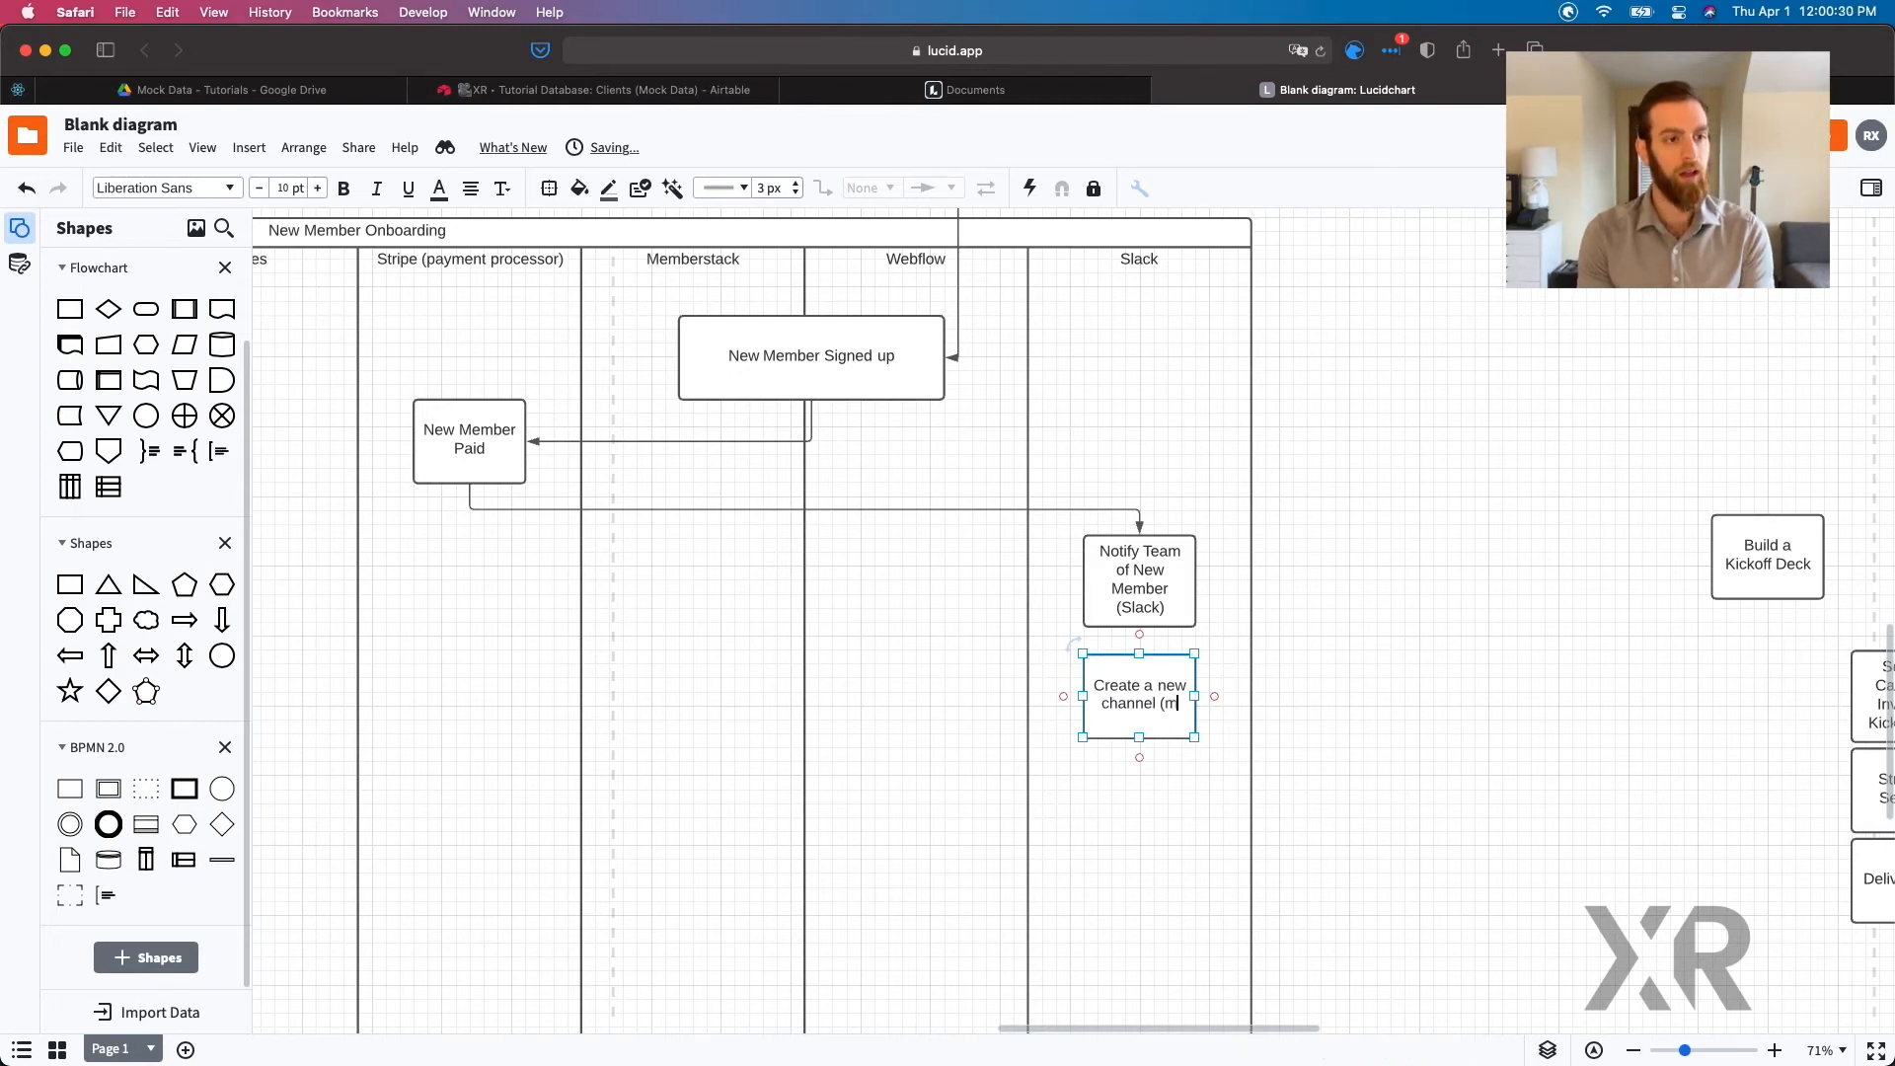
{"action": "type", "text": "embername)"}
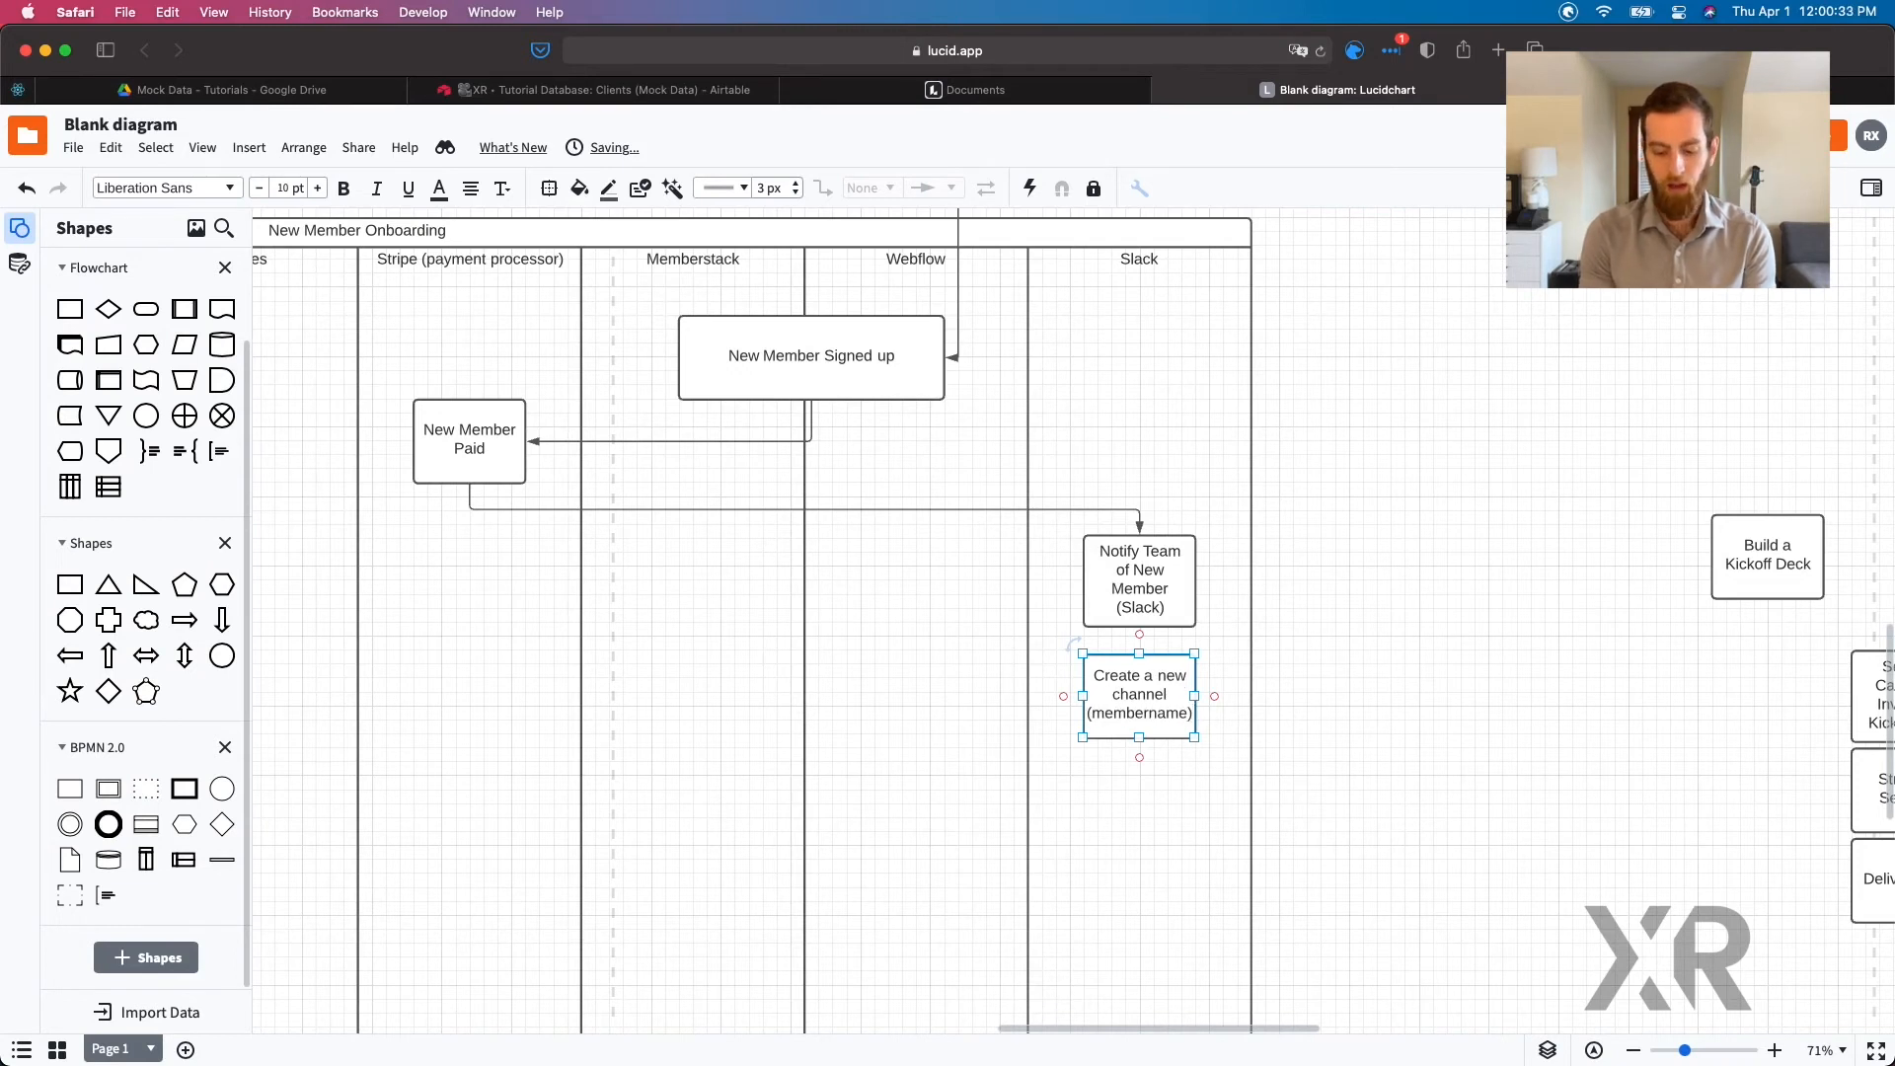
{"action": "key", "text": "BackSpace"}
{"action": "type", "text": "_s"}
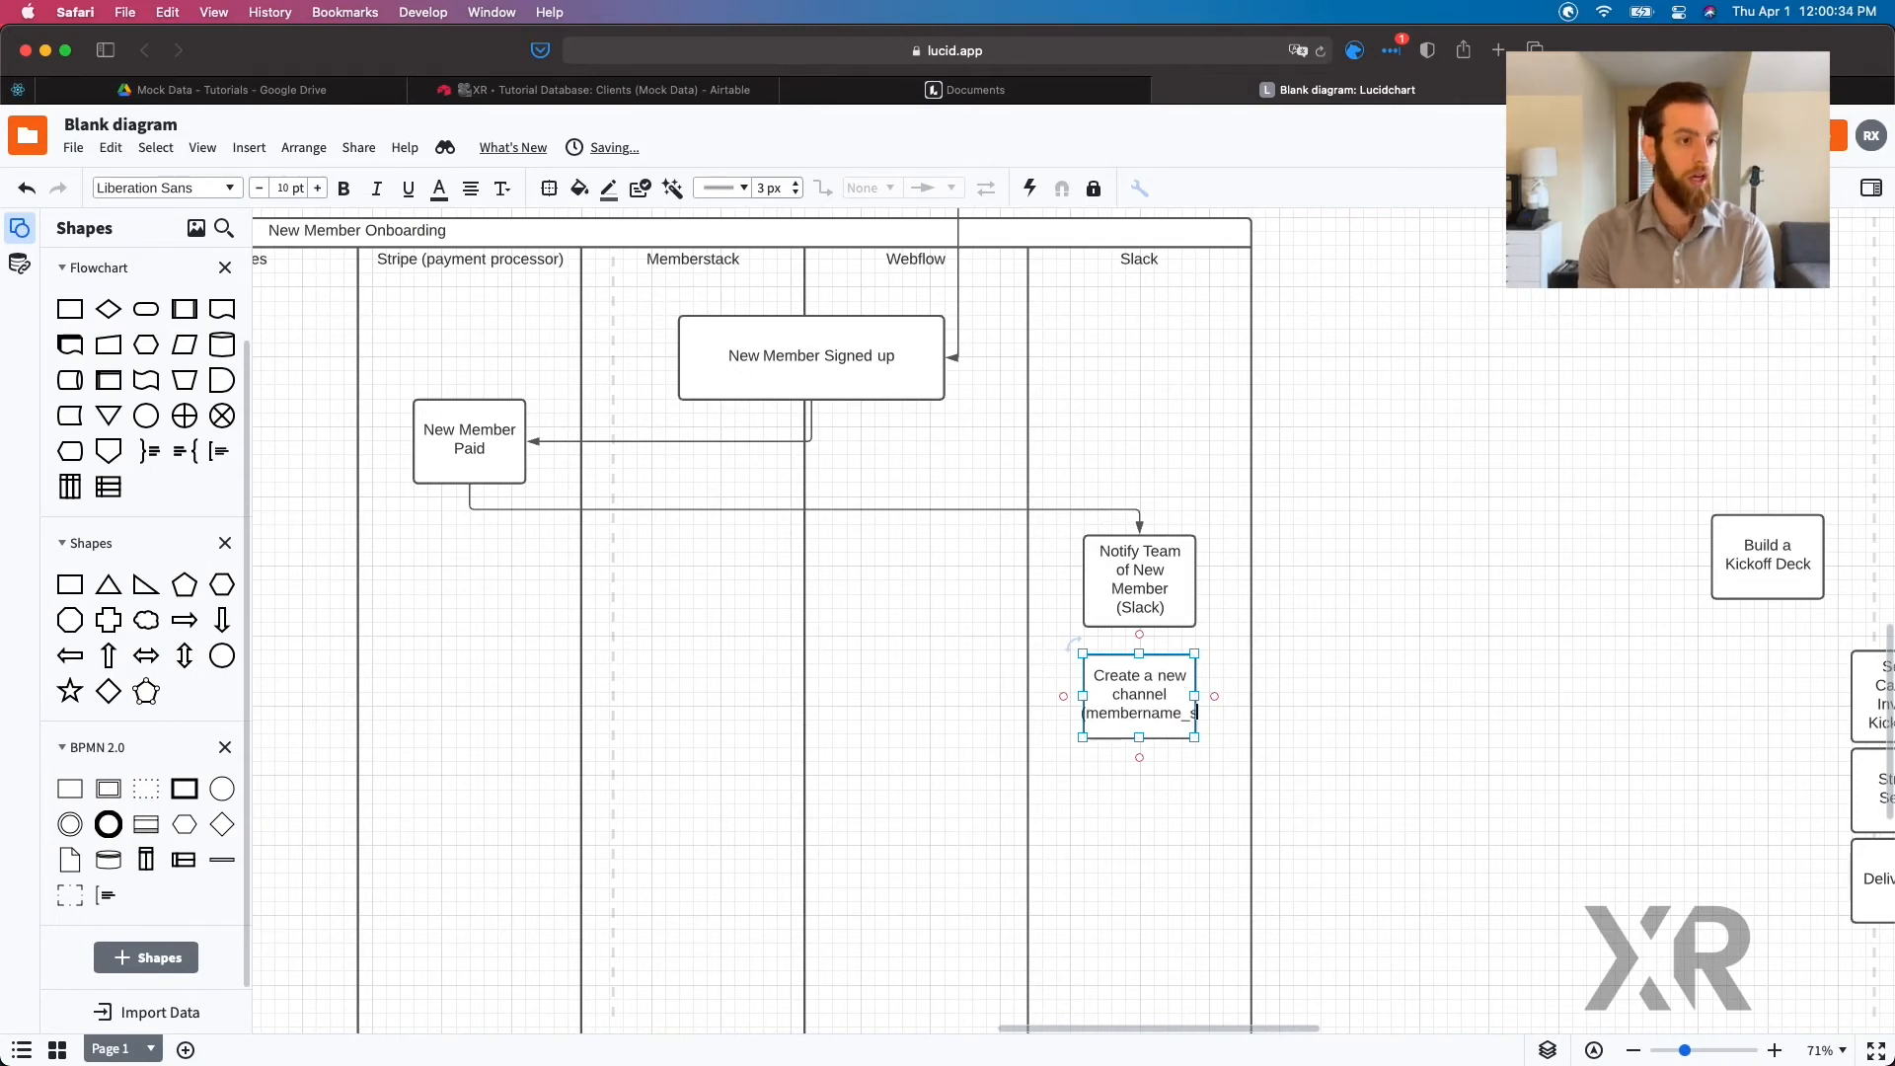
{"action": "type", "text": "hared)"}
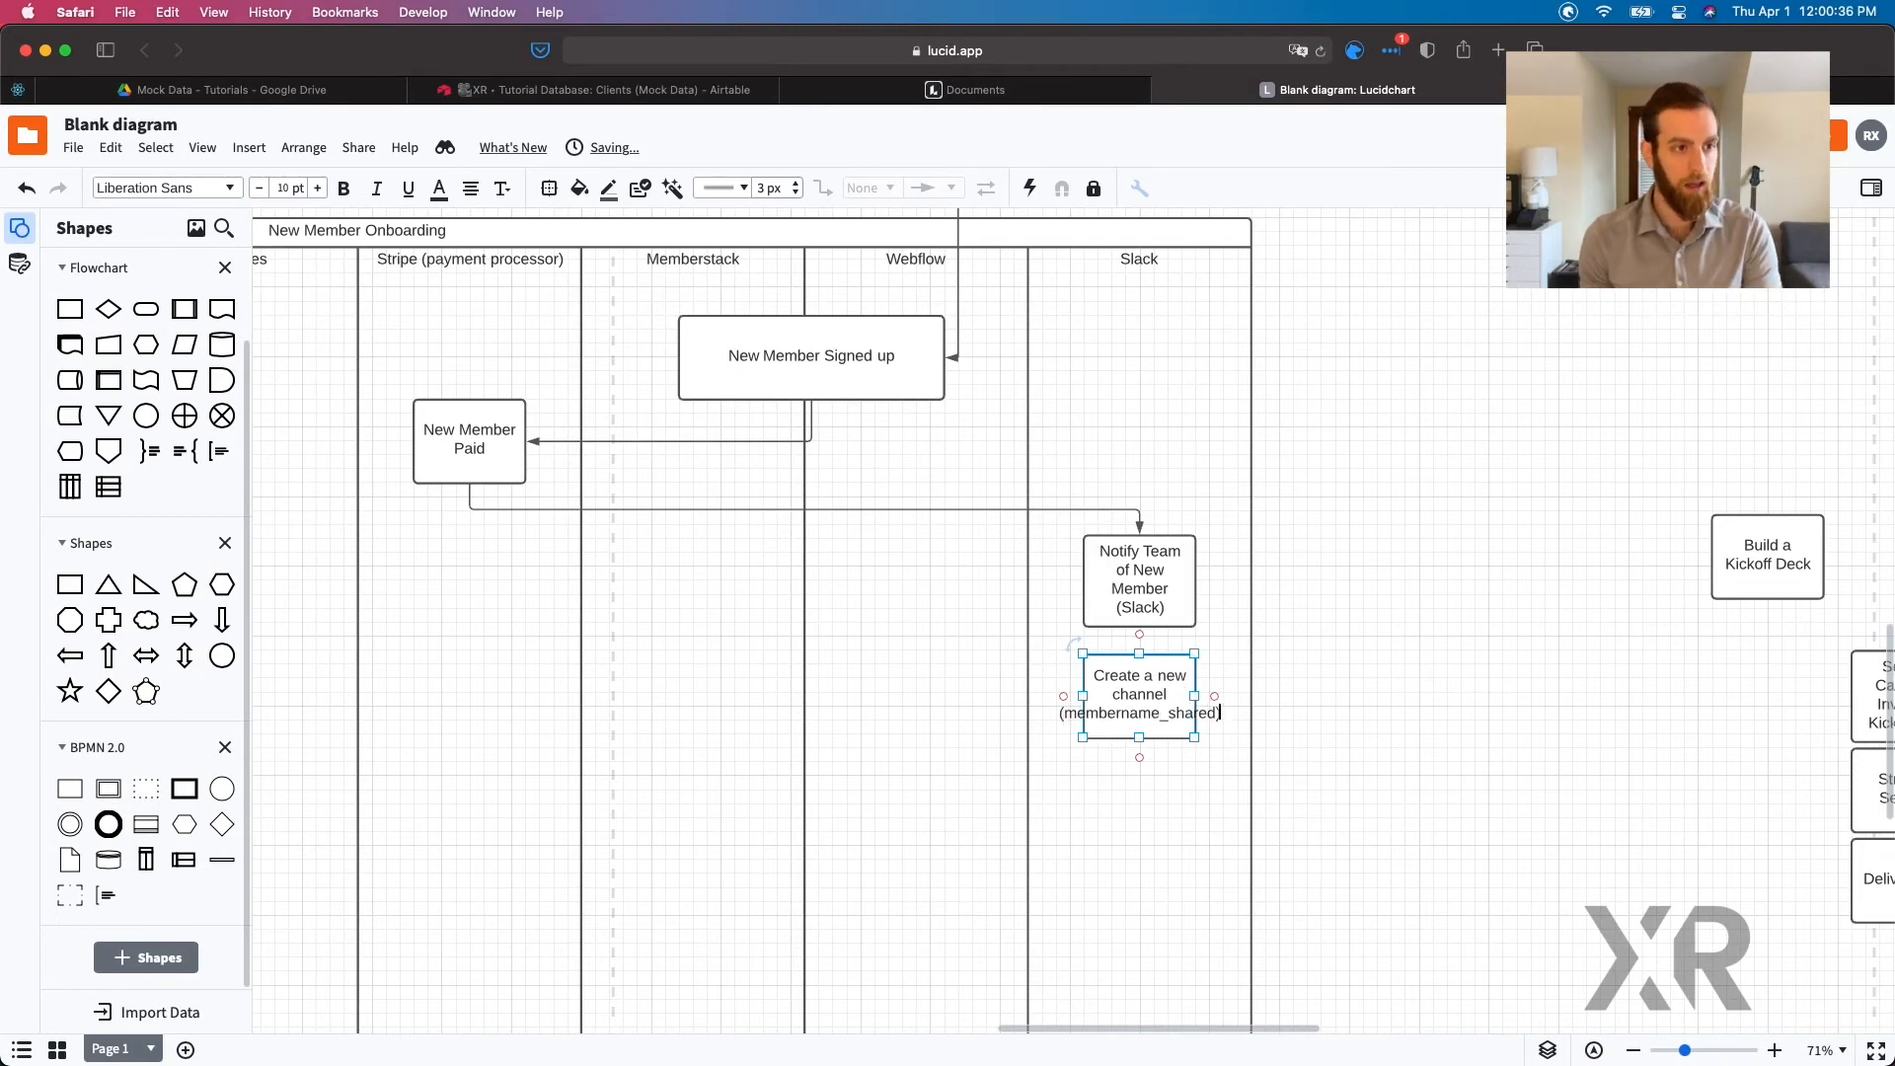
{"action": "key", "text": "shift+super+Left"}
{"action": "key", "text": "BackSpace"}
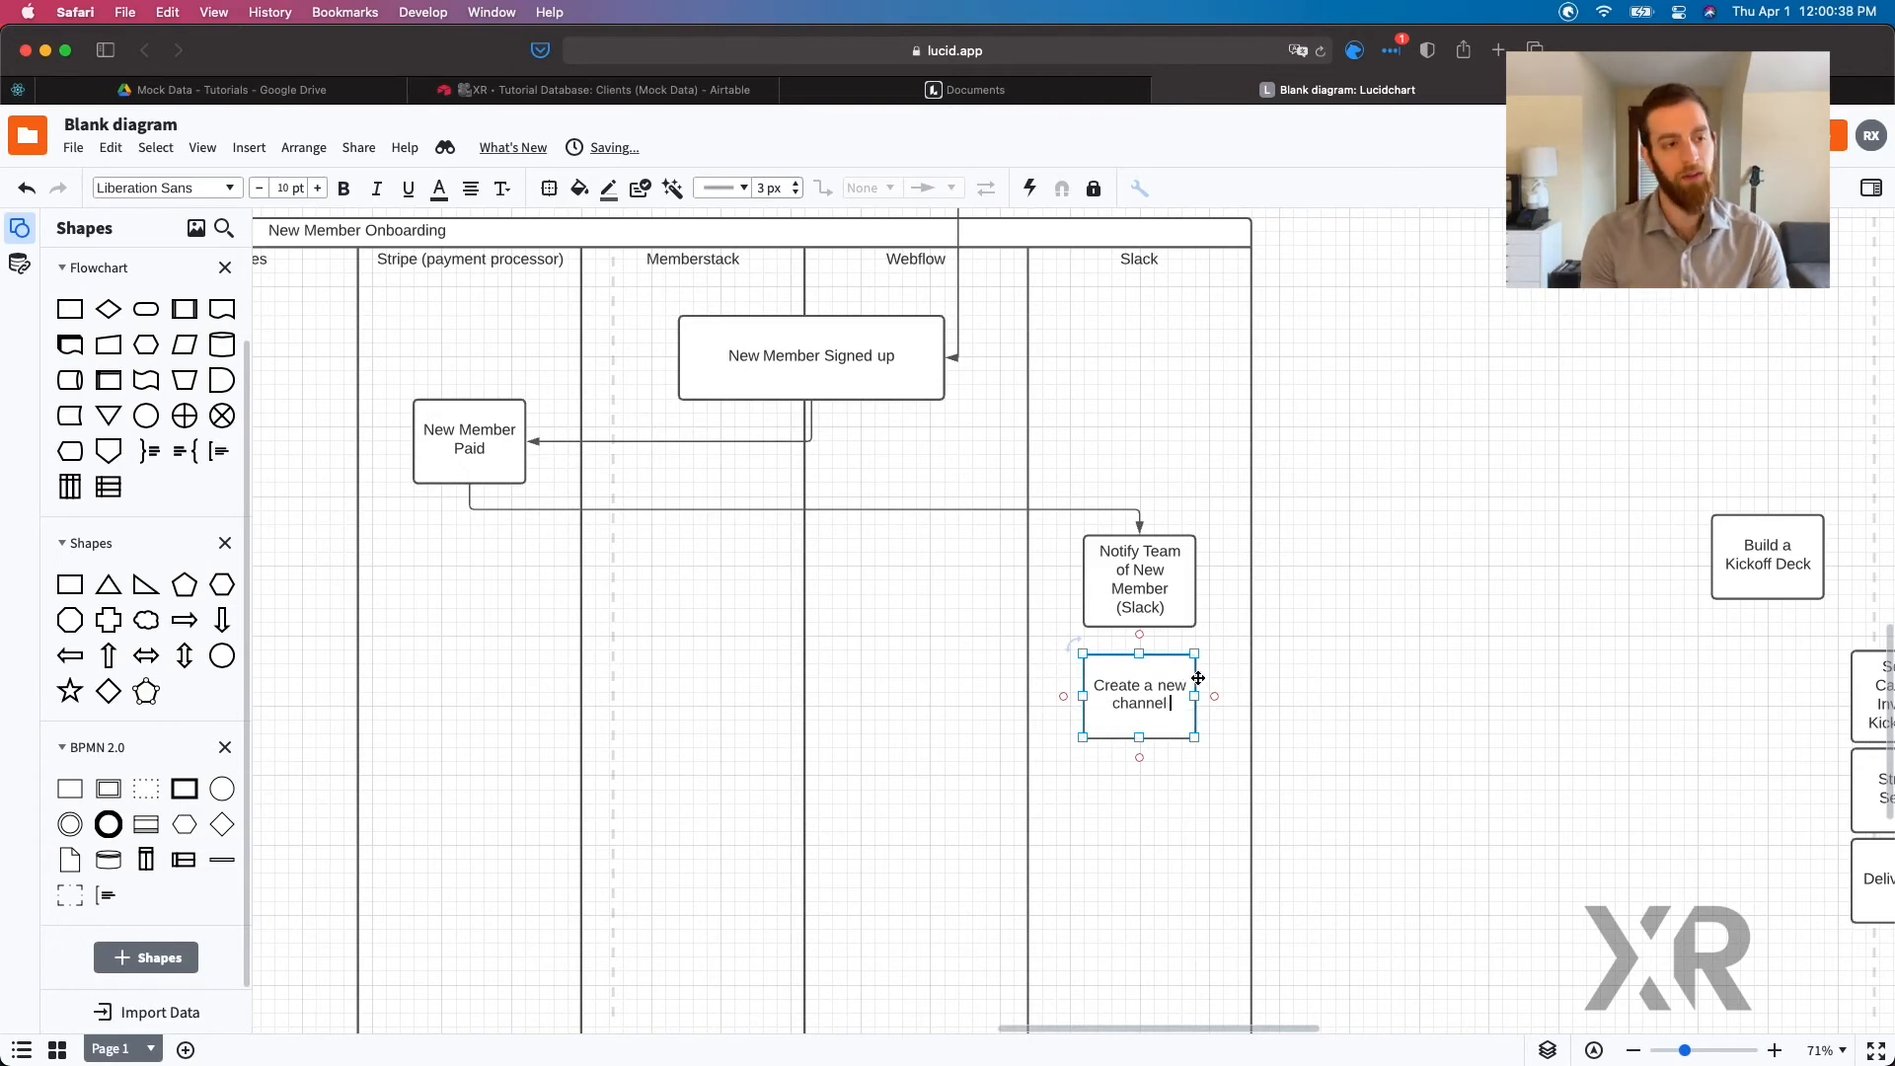
Step: Move "Create a new channel" slightly further down and connect the Notify Team box to it
{"action": "left_click", "coordinate": [1279, 690]}
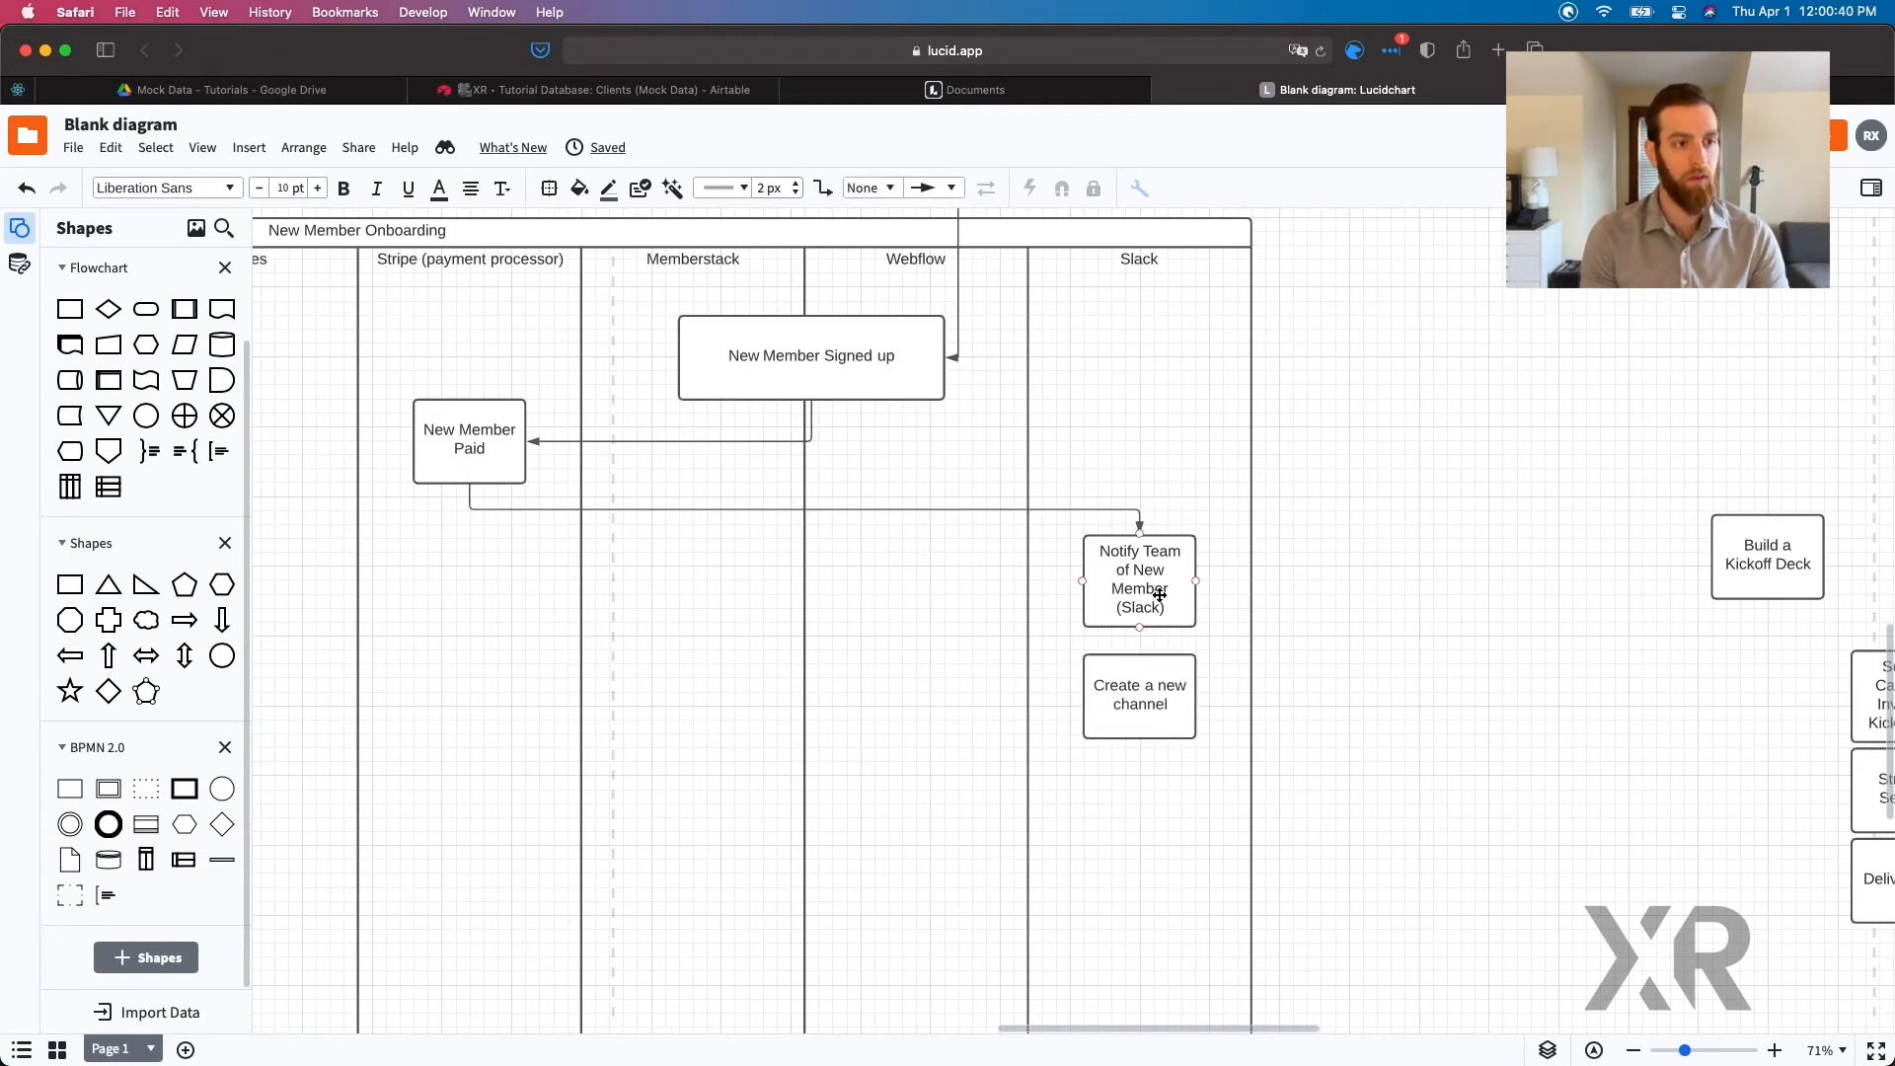
{"action": "left_click_drag", "start_coordinate": [1160, 736], "coordinate": [1157, 774]}
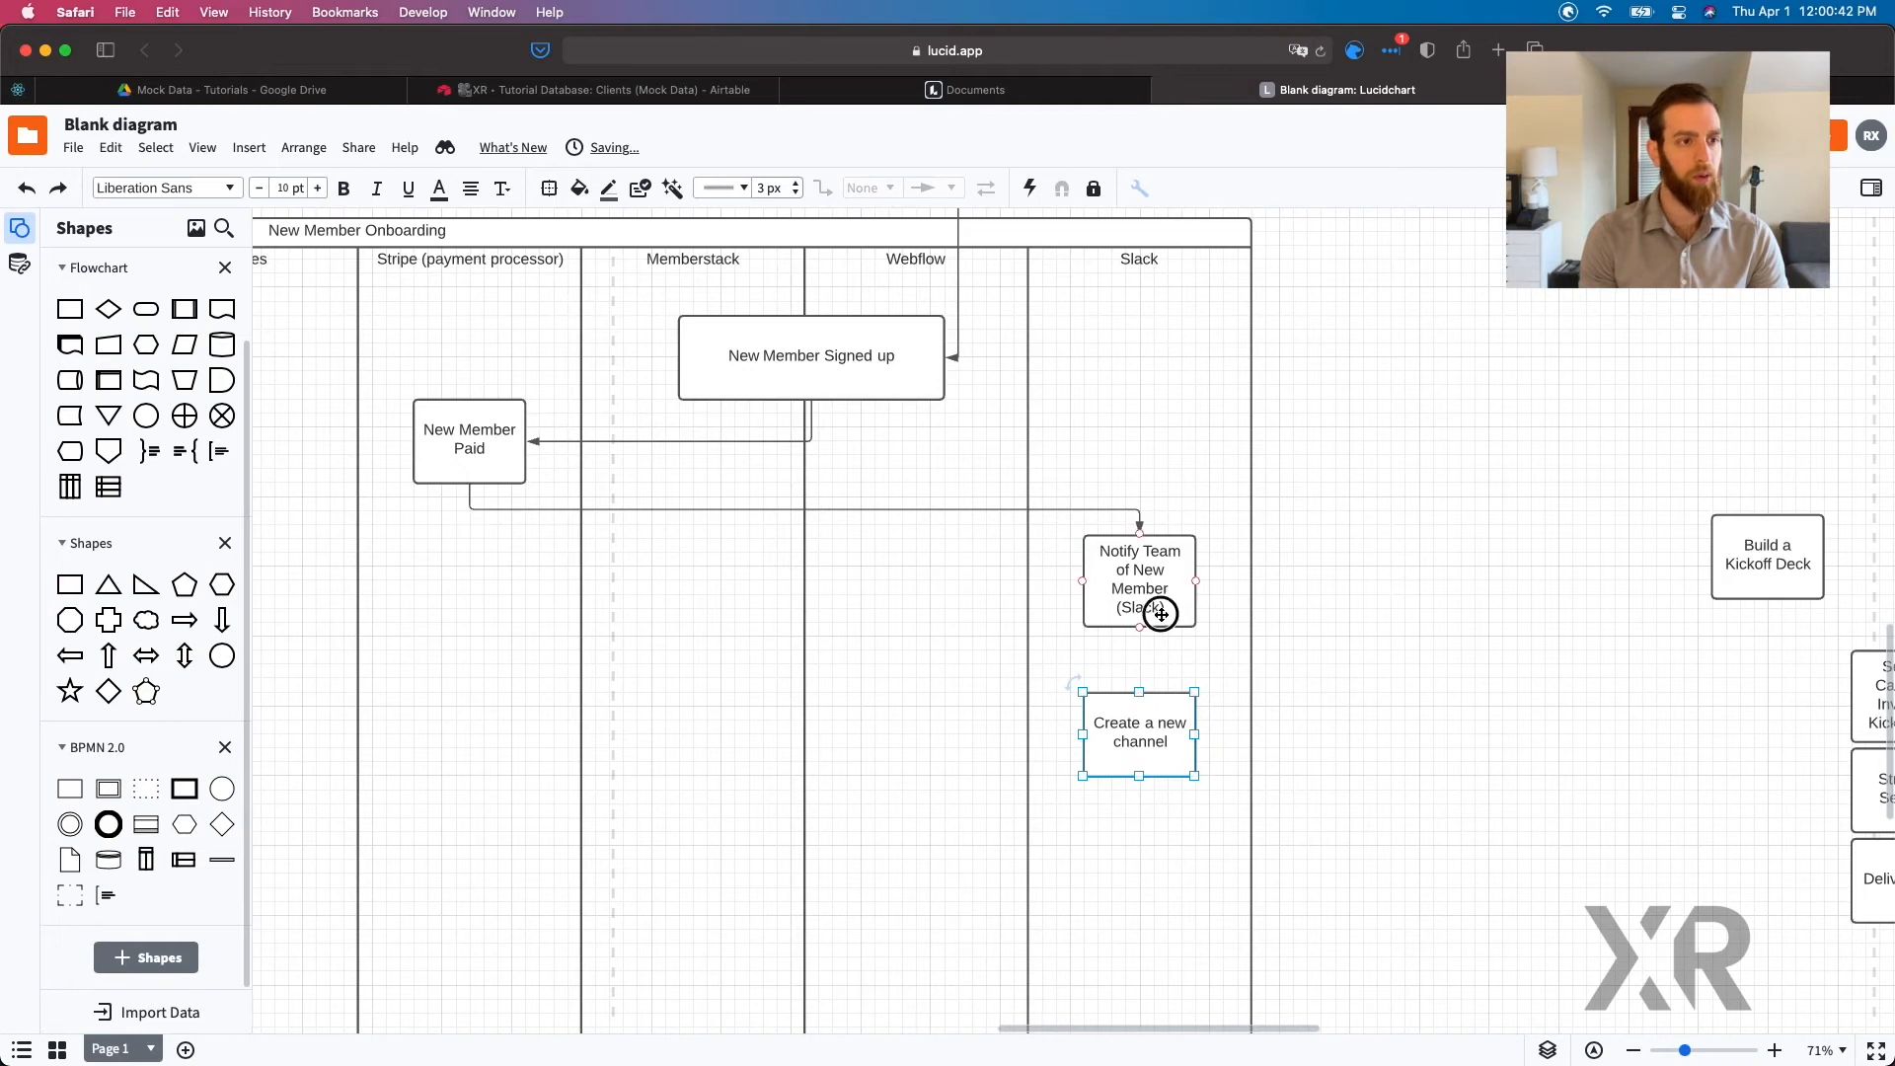
{"action": "left_click_drag", "start_coordinate": [1140, 628], "coordinate": [1146, 719]}
Step: Add a copy of "Create a new channel" below it and label it "Share (People) with that channel"
{"action": "scroll", "coordinate": [1374, 700], "scroll_direction": "down", "scroll_amount": 2}
{"action": "scroll", "coordinate": [1374, 701], "scroll_direction": "right", "scroll_amount": 2}
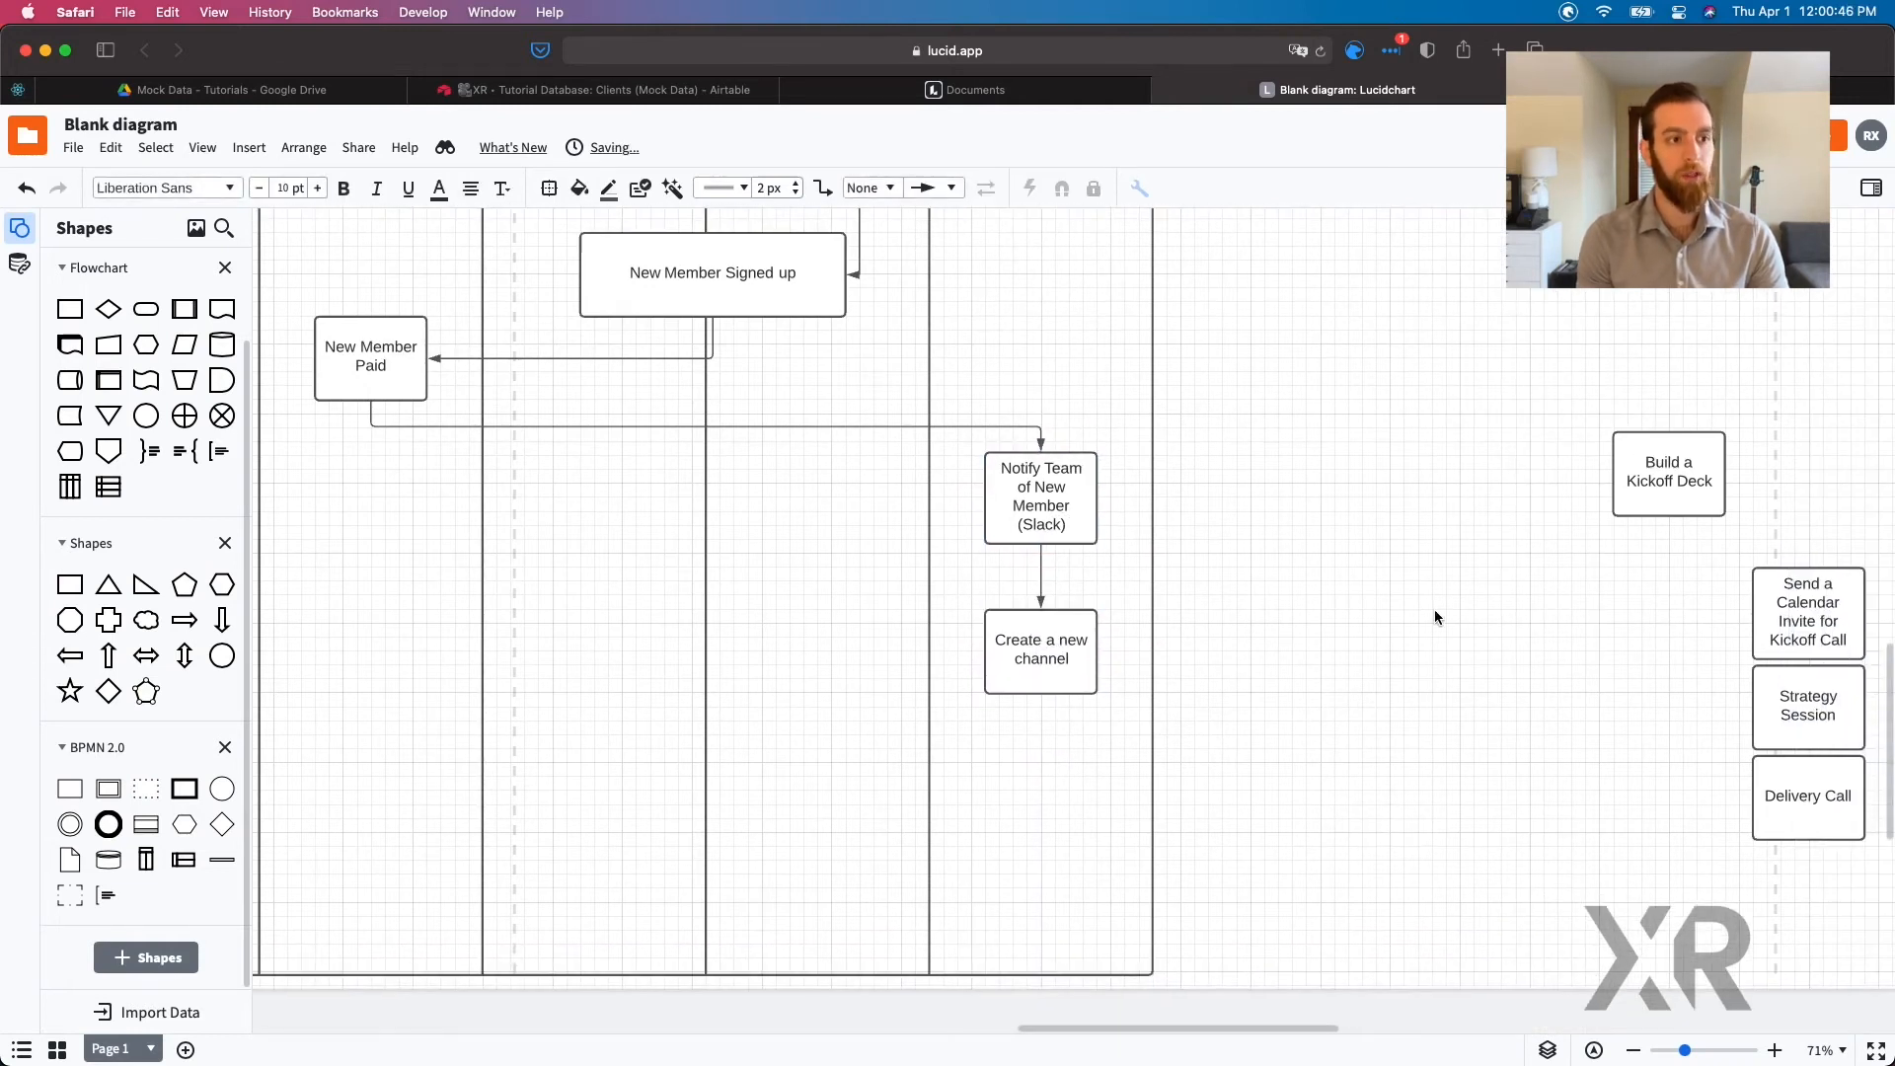
{"action": "left_click", "coordinate": [1035, 655]}
{"action": "left_click_drag", "start_coordinate": [1034, 656], "coordinate": [1037, 774]}
{"action": "double_click", "coordinate": [1036, 774]}
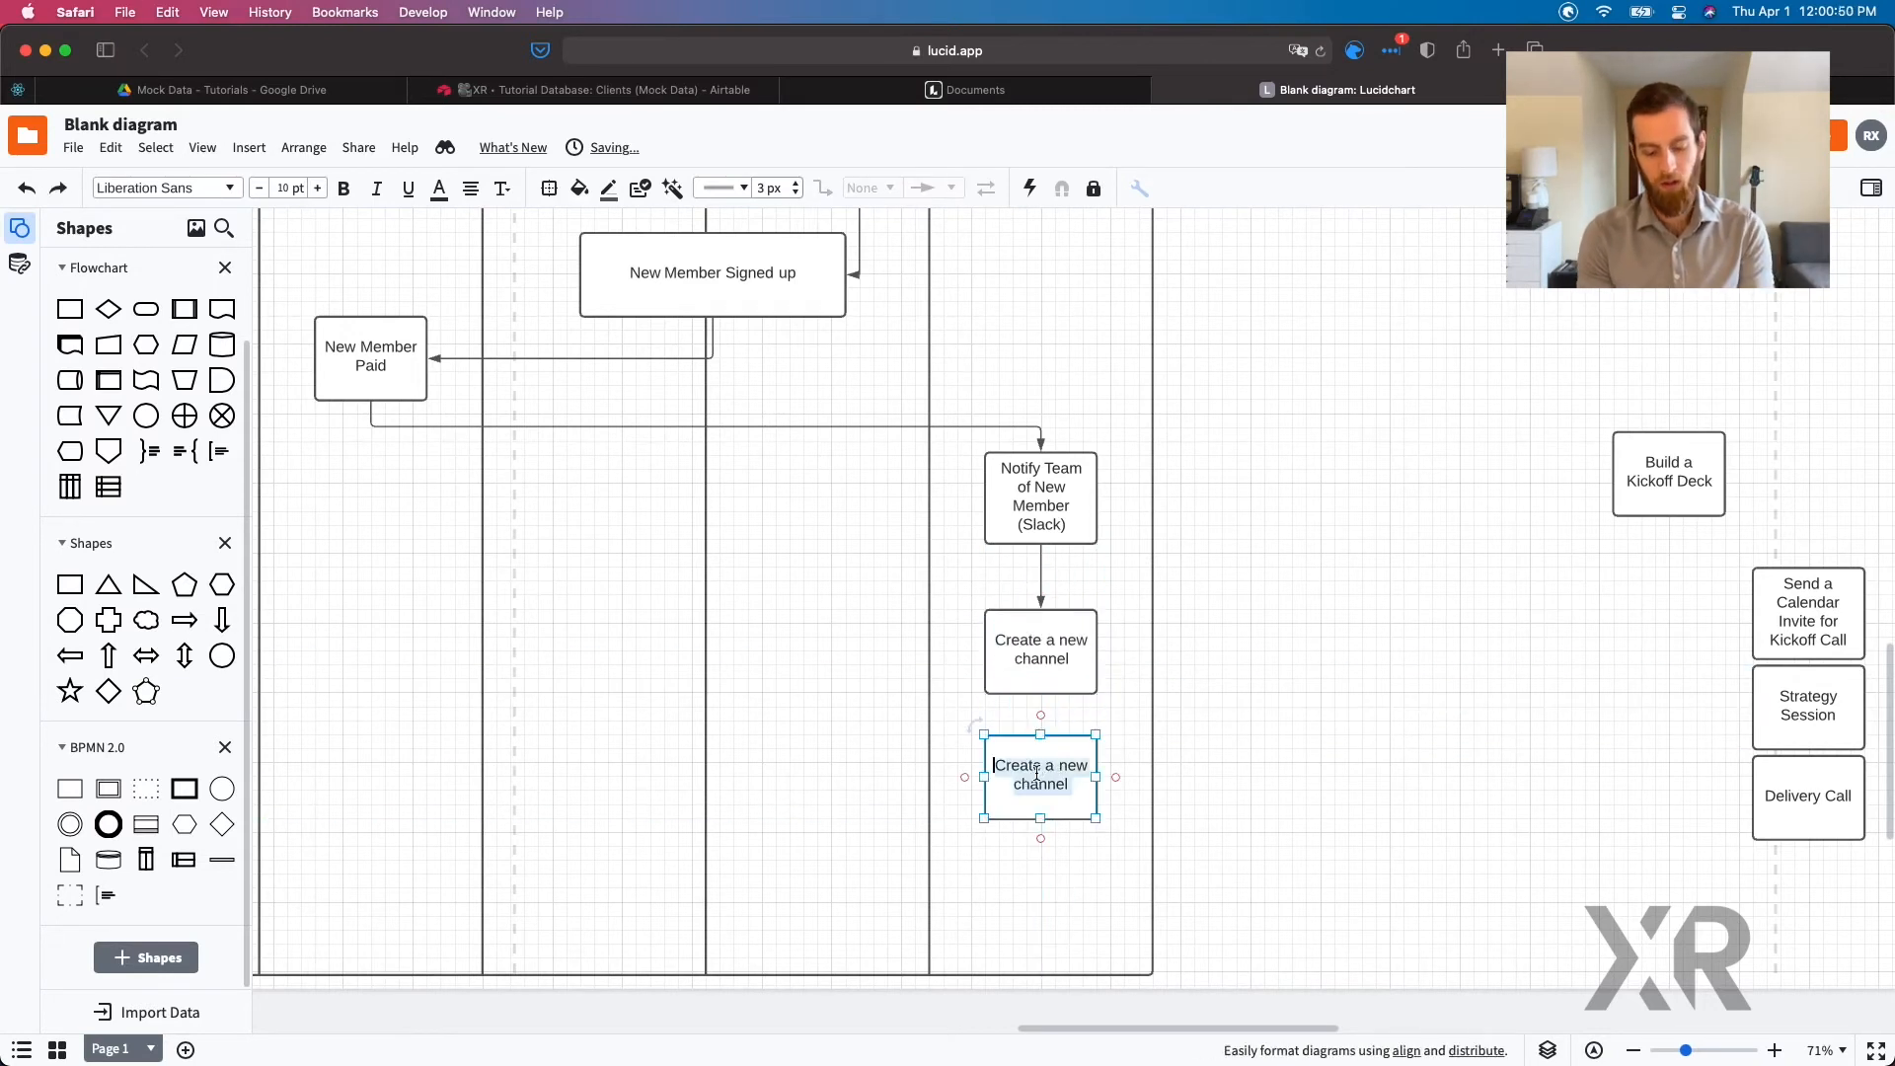
{"action": "type", "text": "Share"}
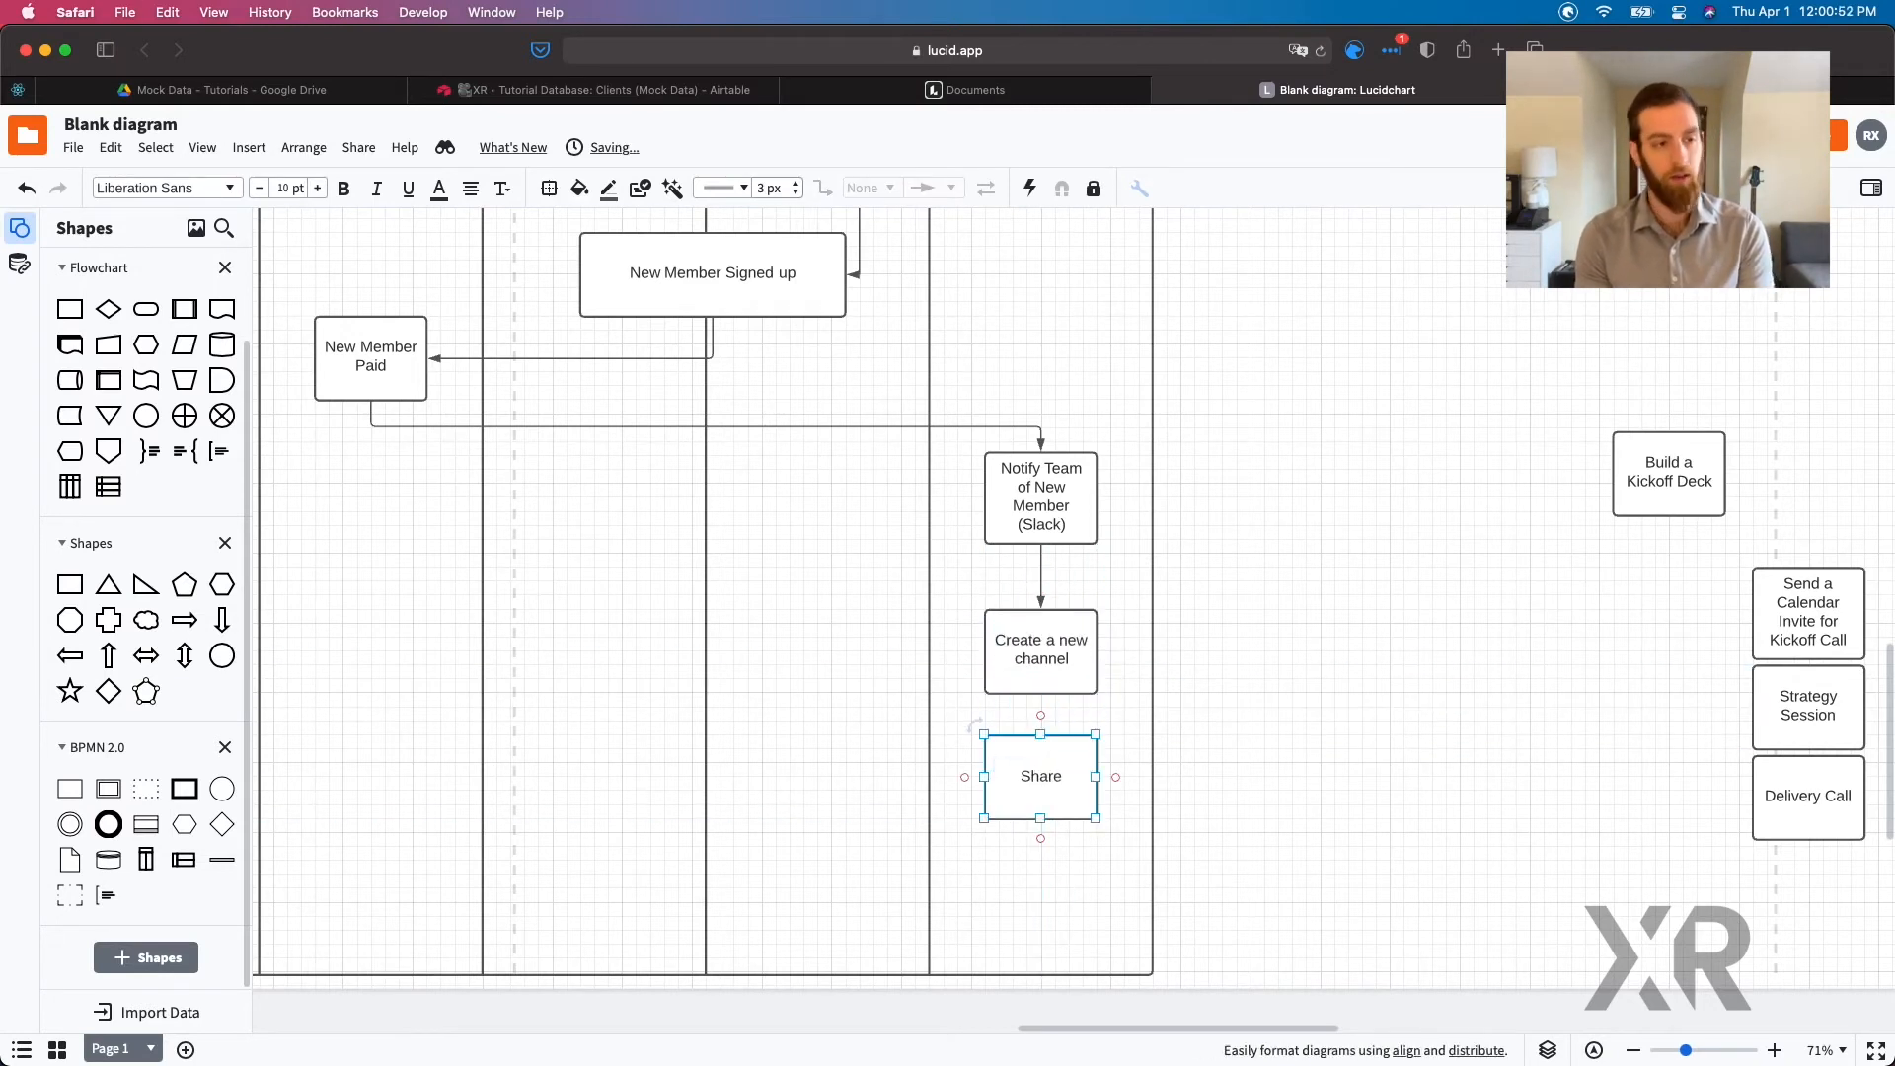
{"action": "type", "text": " (People) with that"}
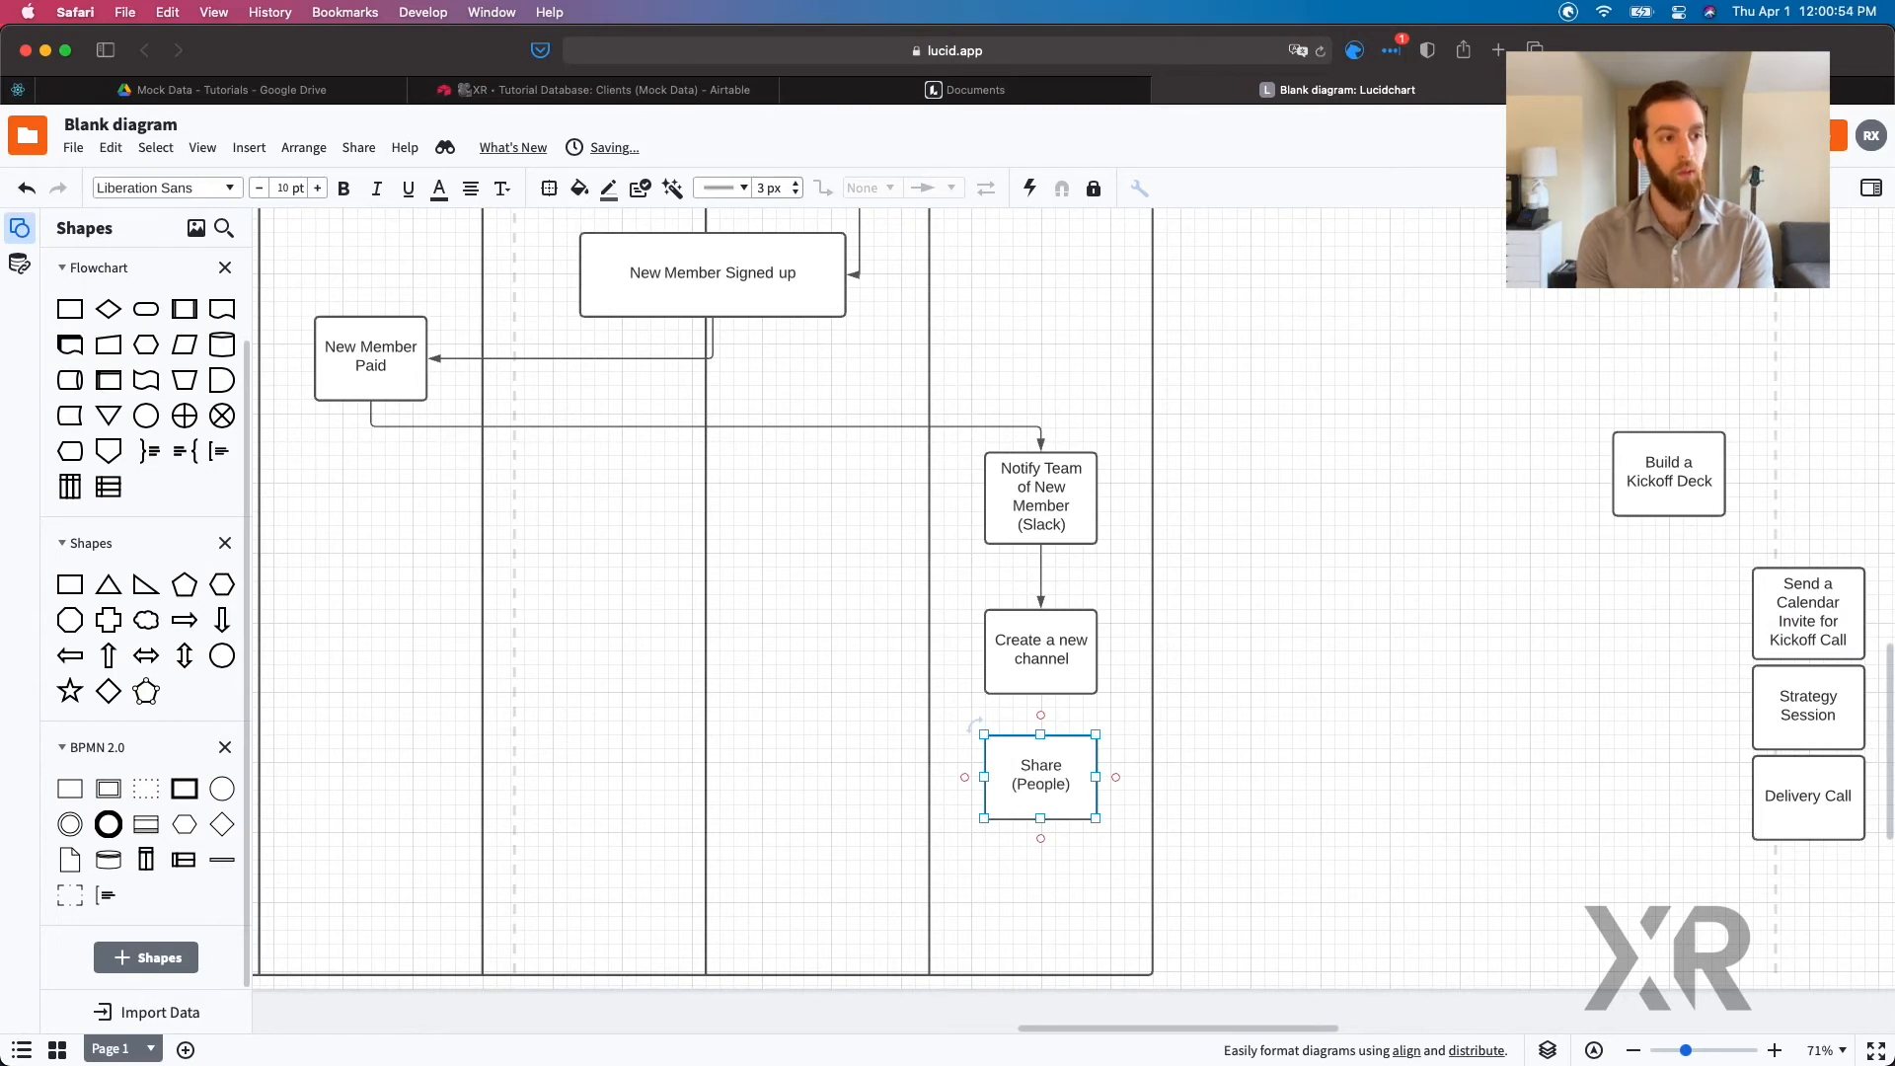
{"action": "type", "text": " channel"}
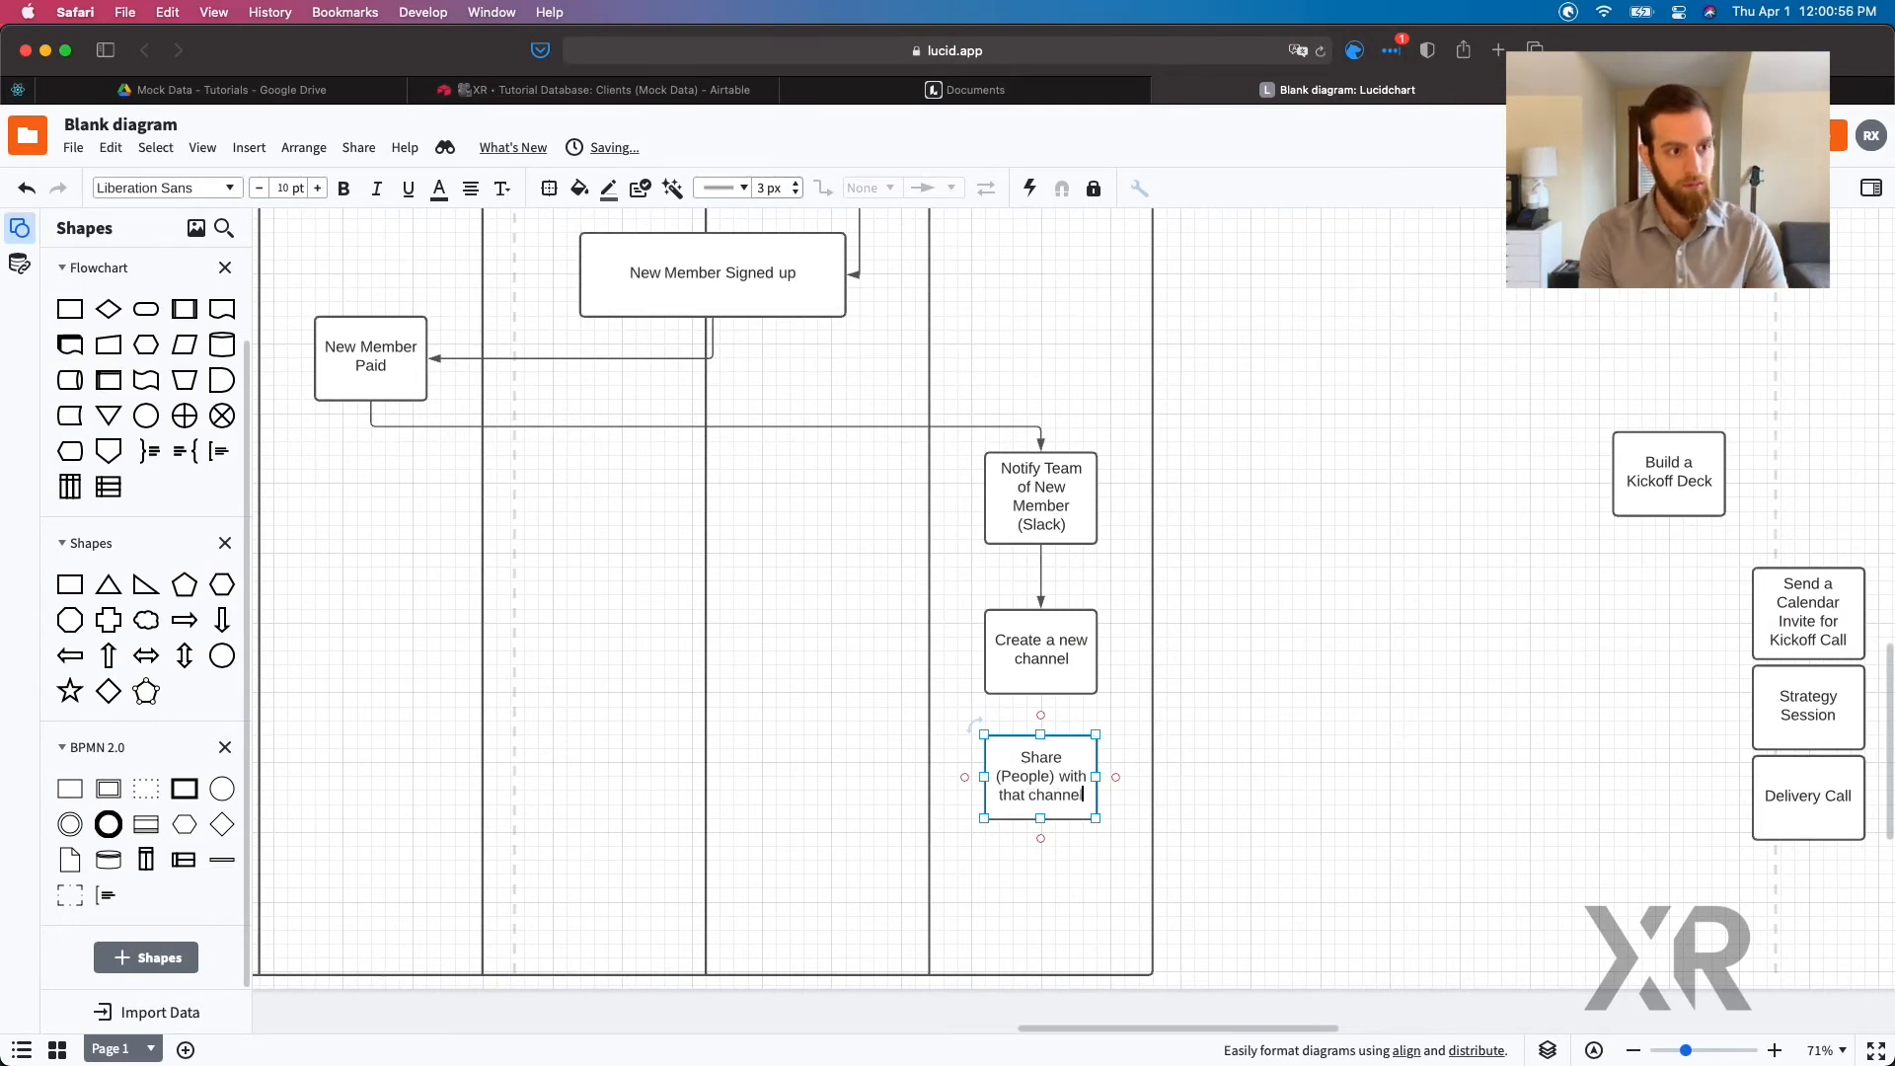
{"action": "left_click", "coordinate": [1230, 692]}
Step: Connect "Create a new channel" to "Share (People) with that channel" and nudge the "Create a new channel" box up to even the spacing
{"action": "left_click", "coordinate": [987, 652]}
{"action": "left_click_drag", "start_coordinate": [1041, 713], "coordinate": [1043, 749]}
{"action": "left_click_drag", "start_coordinate": [1082, 648], "coordinate": [1063, 638]}
{"action": "left_click", "coordinate": [1231, 625]}
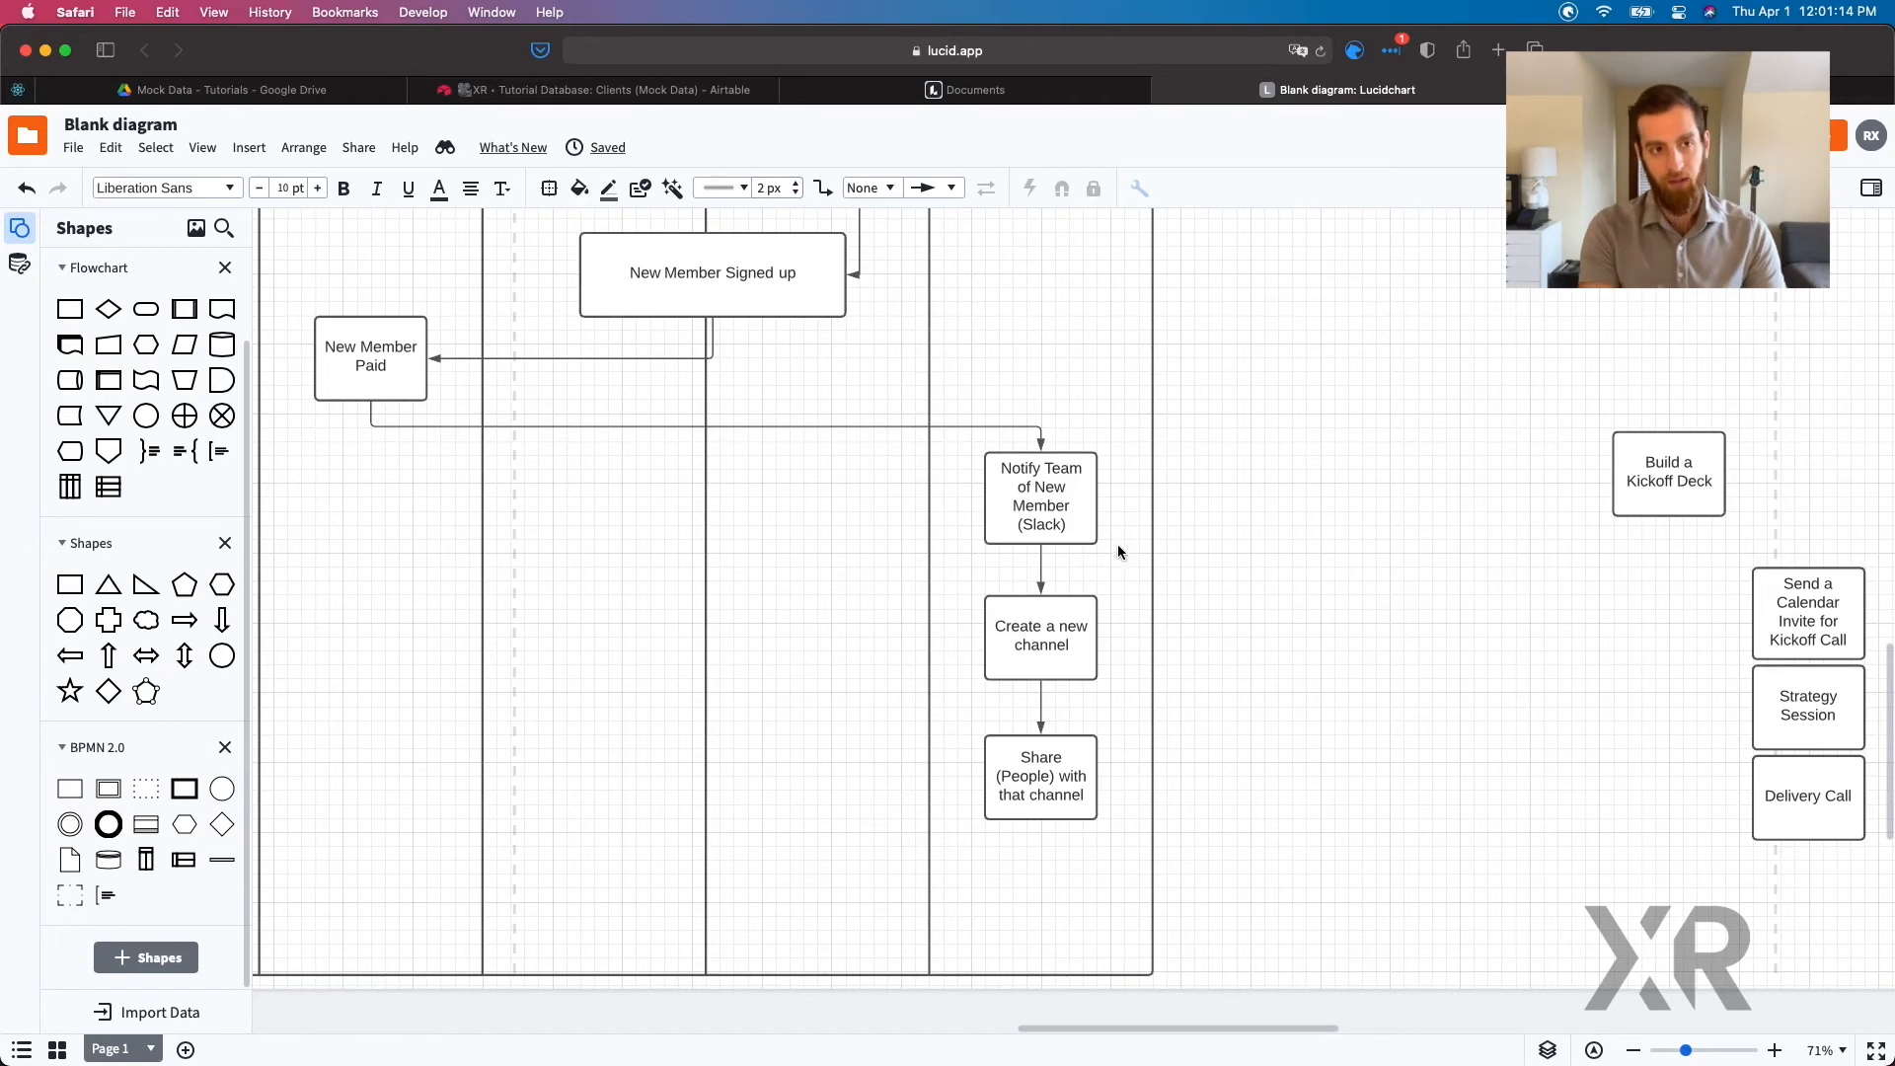
Step: Move the "Build a Kickoff Deck" box from beside the pool into the Slides lane
{"action": "scroll", "coordinate": [1127, 560], "scroll_direction": "down", "scroll_amount": 3}
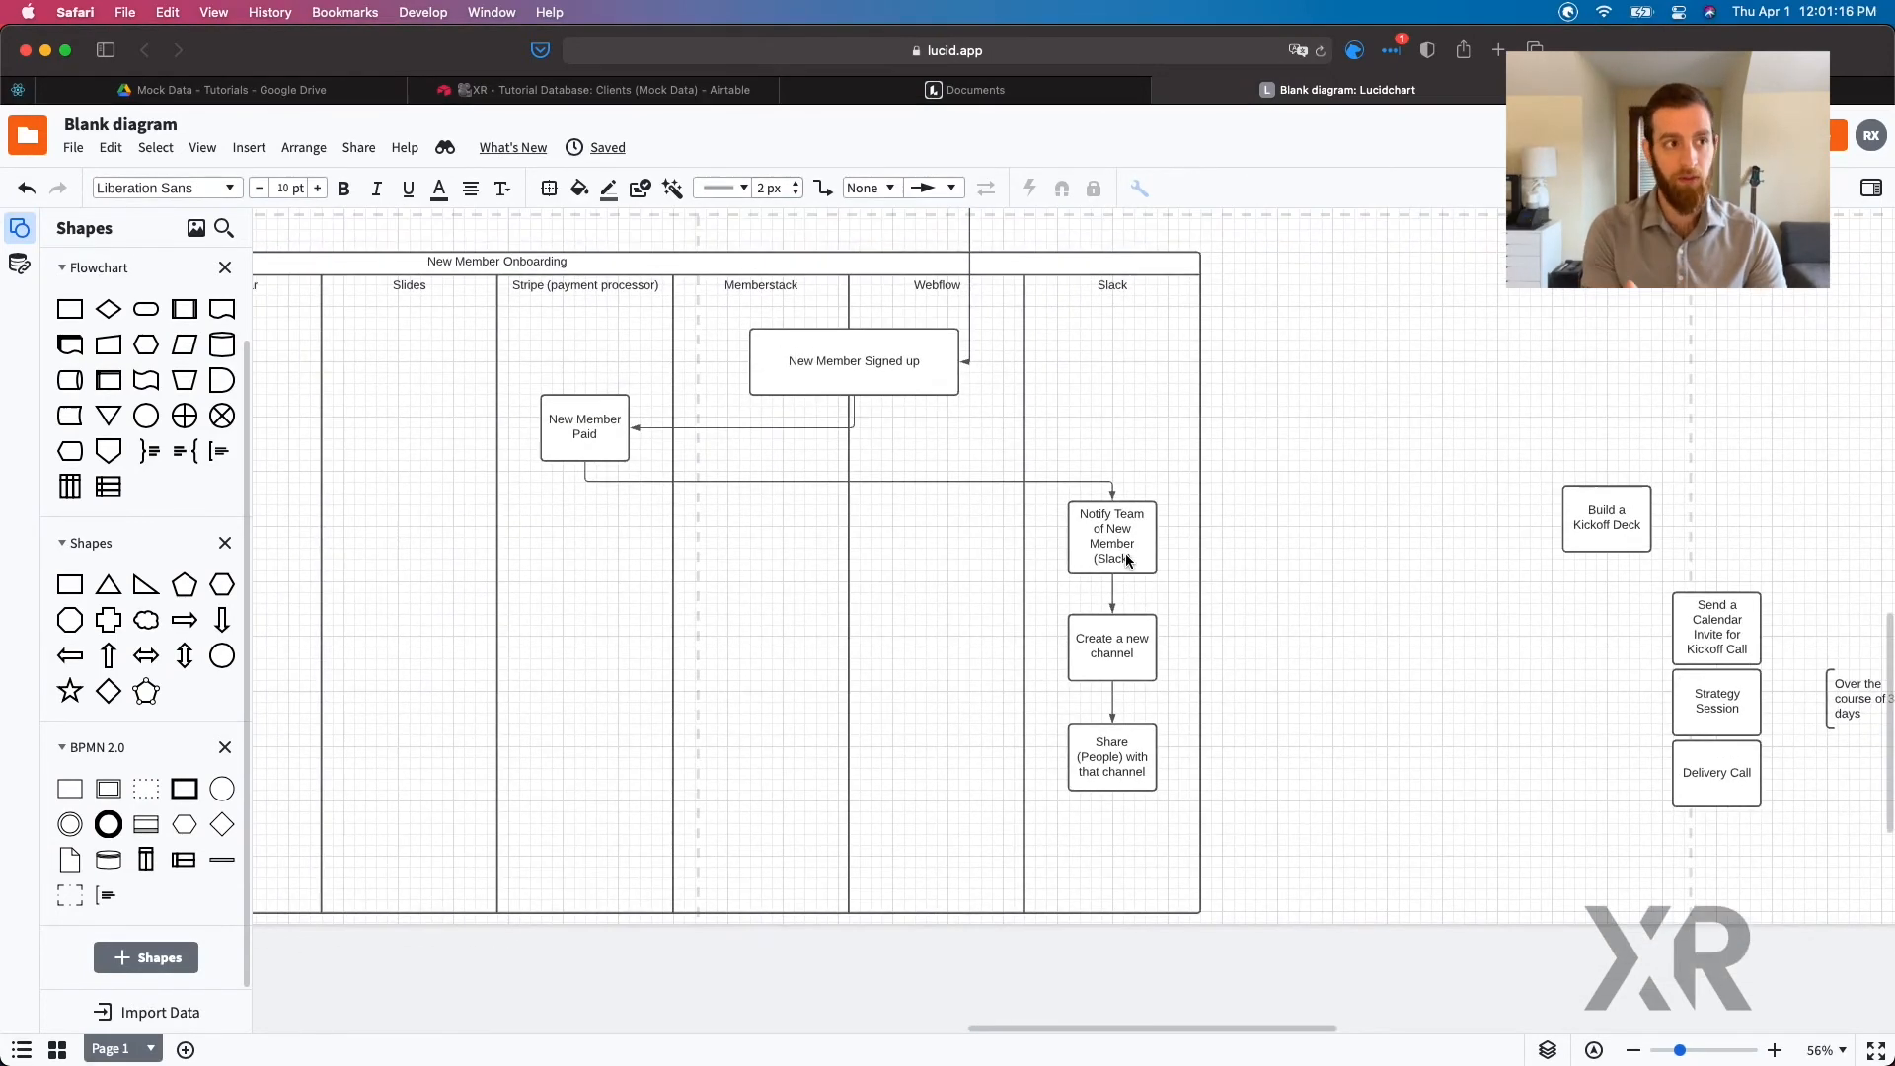
{"action": "scroll", "coordinate": [1126, 557], "scroll_direction": "down", "scroll_amount": 2}
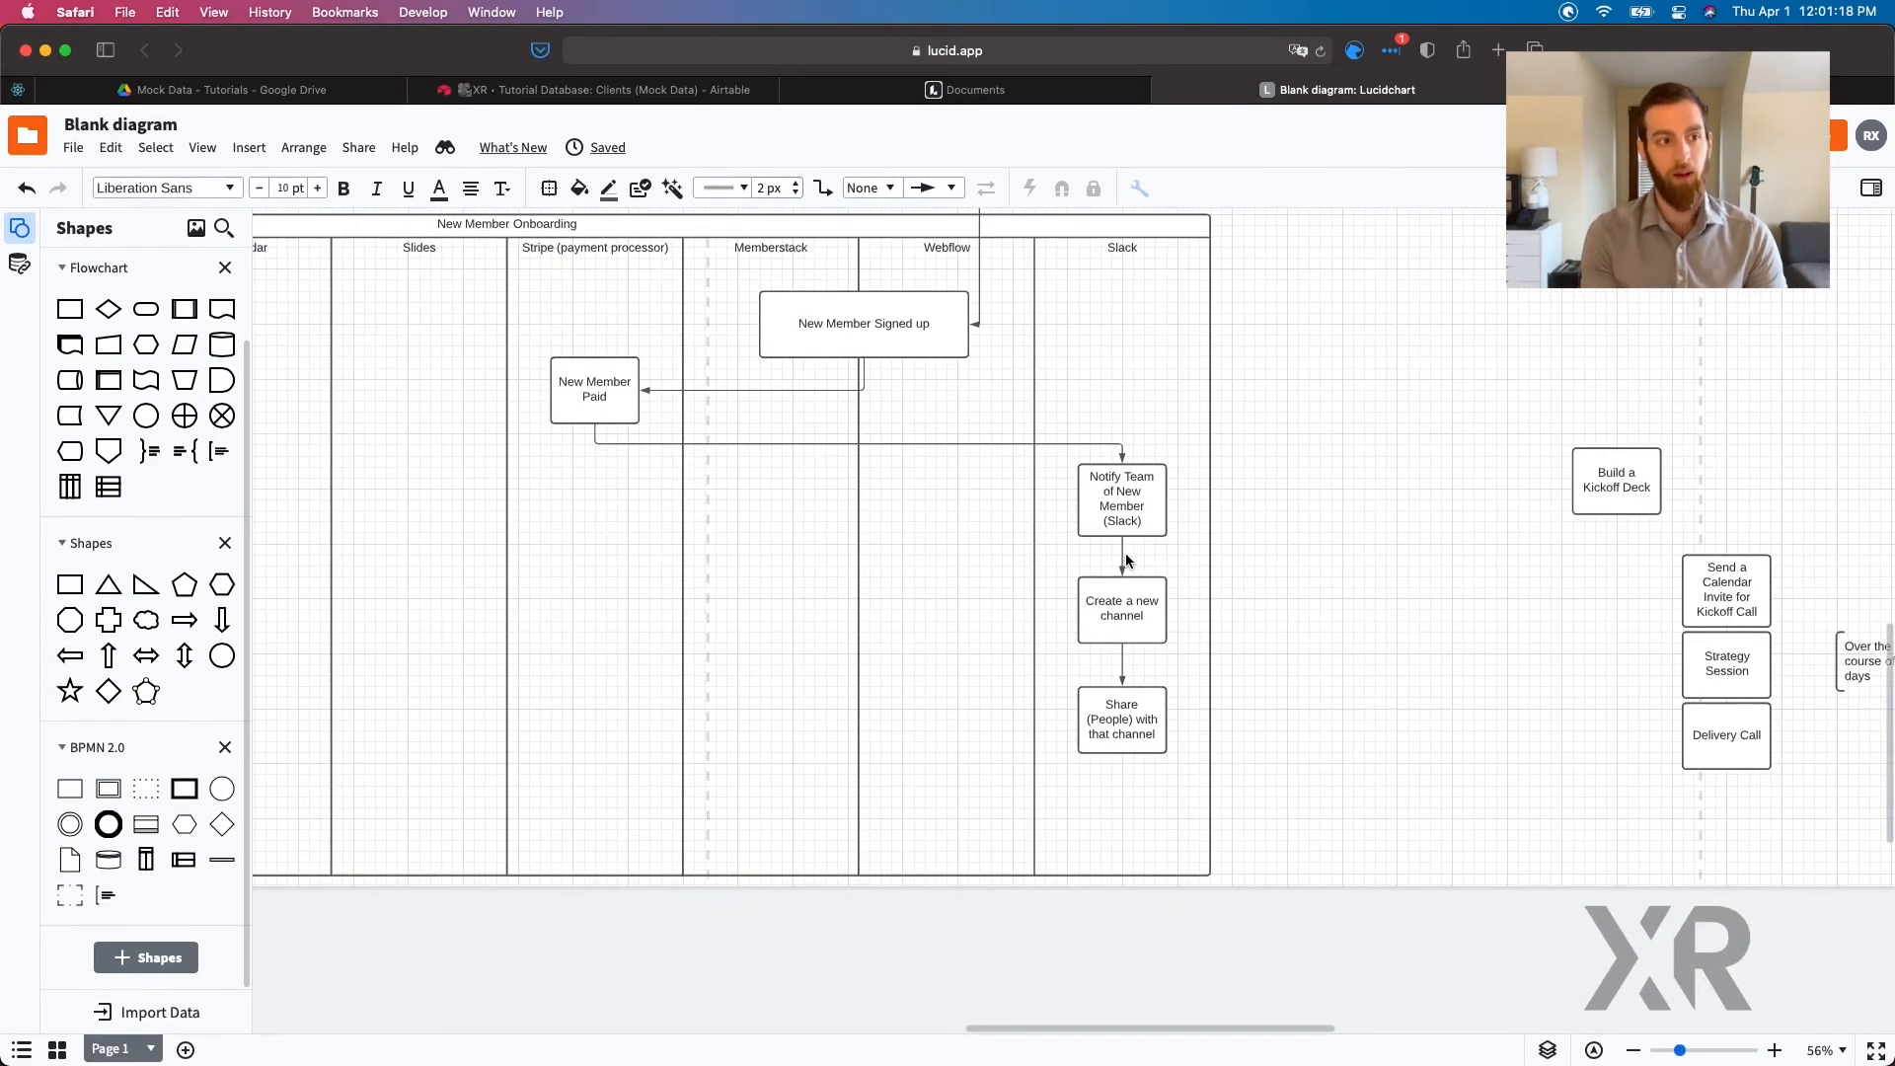
{"action": "left_click", "coordinate": [1593, 481]}
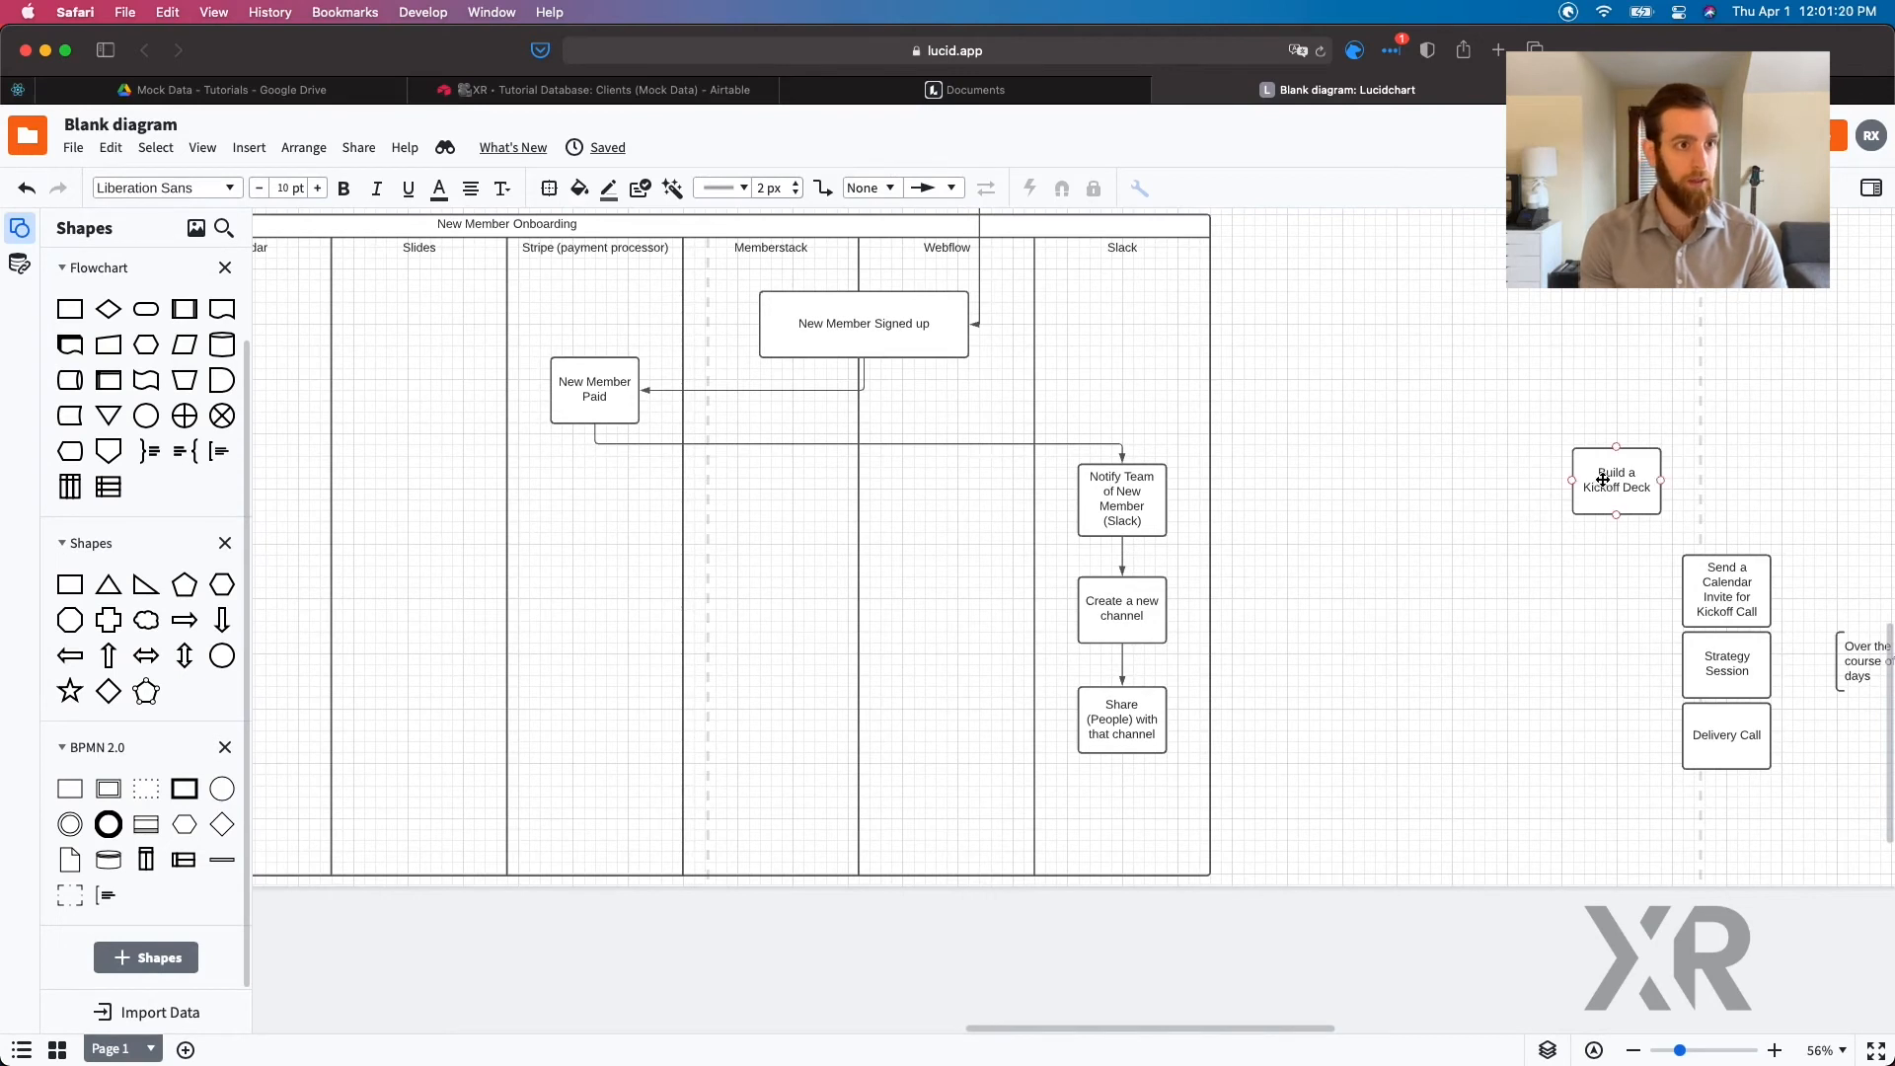
{"action": "scroll", "coordinate": [1603, 479], "scroll_direction": "left", "scroll_amount": 3}
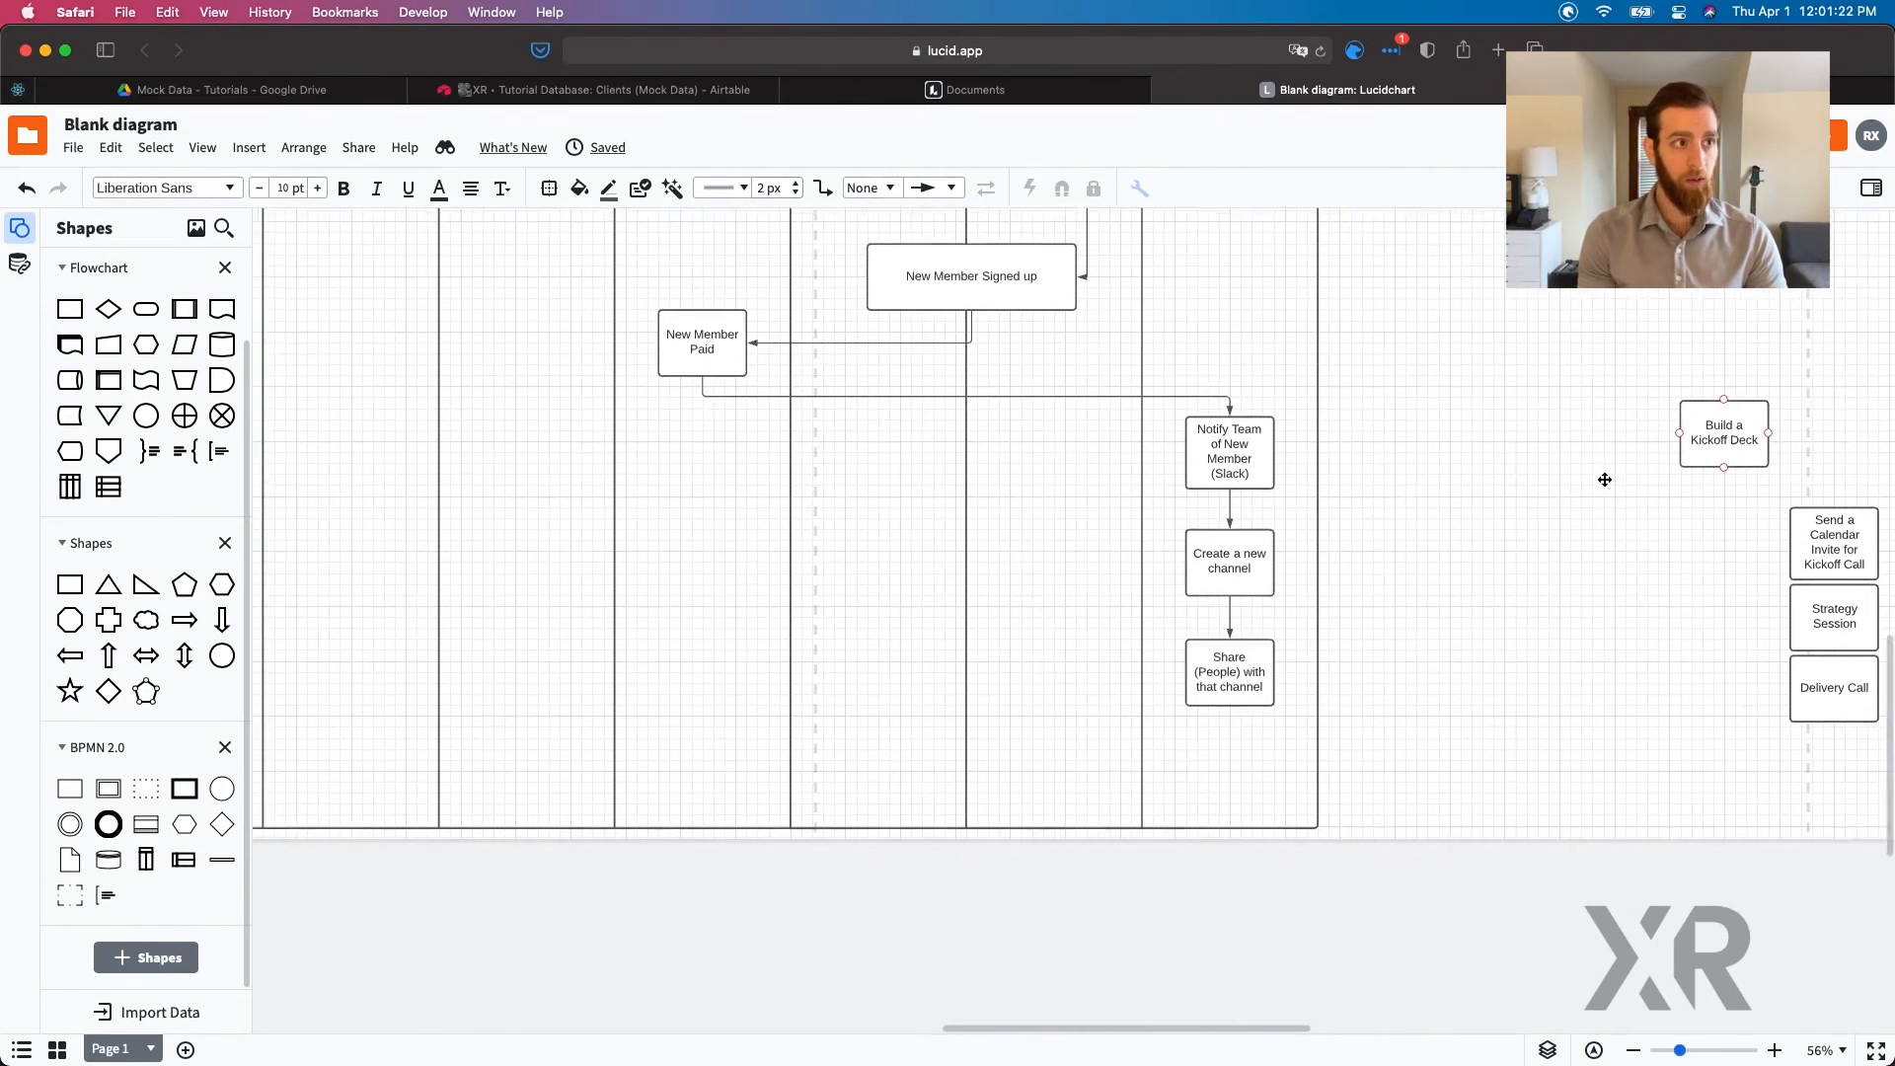
{"action": "left_click_drag", "start_coordinate": [1731, 435], "coordinate": [533, 612]}
Step: Reposition "Build a Kickoff Deck" within the Slides lane and connect "New Member Paid" to it
{"action": "scroll", "coordinate": [532, 623], "scroll_direction": "up", "scroll_amount": 3}
{"action": "scroll", "coordinate": [532, 623], "scroll_direction": "down", "scroll_amount": 2}
{"action": "scroll", "coordinate": [532, 623], "scroll_direction": "left", "scroll_amount": 2}
{"action": "mouse_move", "coordinate": [563, 700]}
{"action": "left_mouse_down"}
{"action": "mouse_move", "coordinate": [572, 830]}
{"action": "mouse_move", "coordinate": [575, 721]}
{"action": "left_mouse_up"}
{"action": "left_click", "coordinate": [779, 383]}
{"action": "left_click_drag", "start_coordinate": [769, 458], "coordinate": [586, 511]}
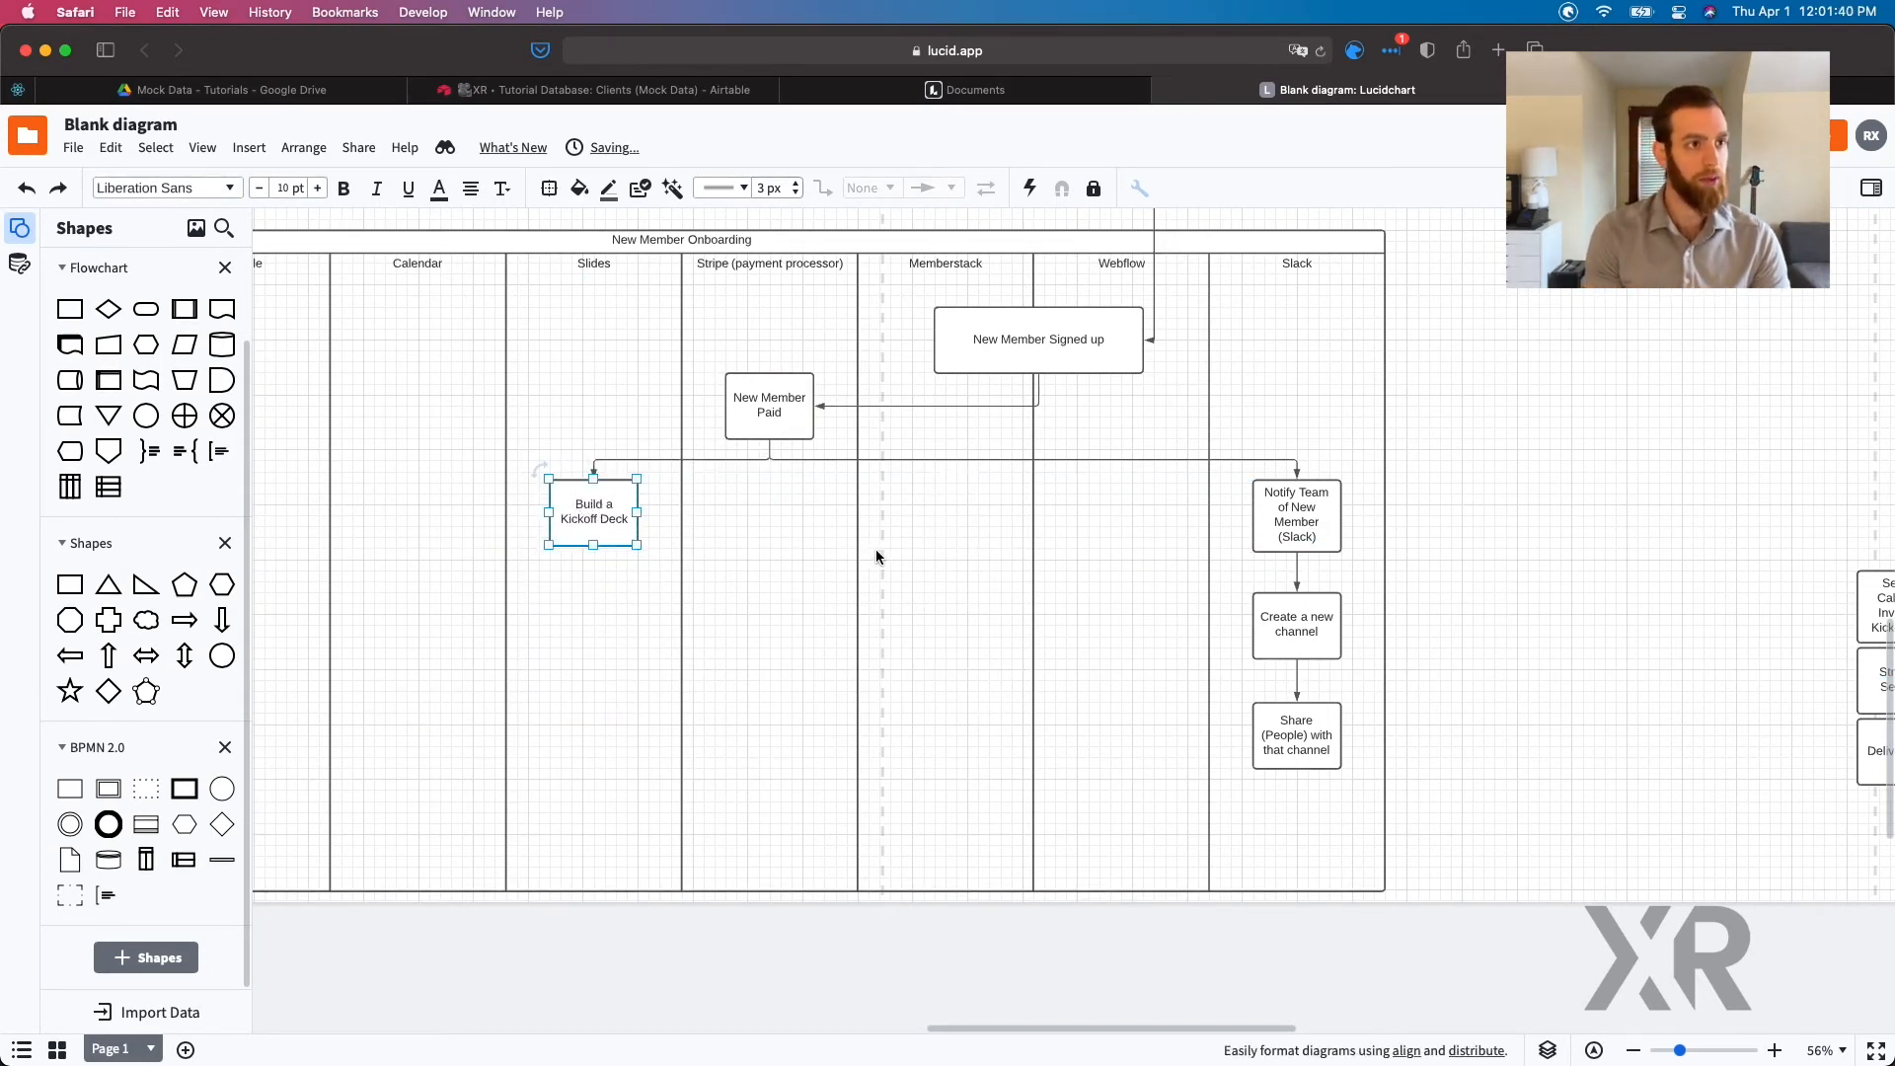
{"action": "scroll", "coordinate": [874, 549], "scroll_direction": "up", "scroll_amount": 2}
{"action": "scroll", "coordinate": [875, 548], "scroll_direction": "right", "scroll_amount": 5}
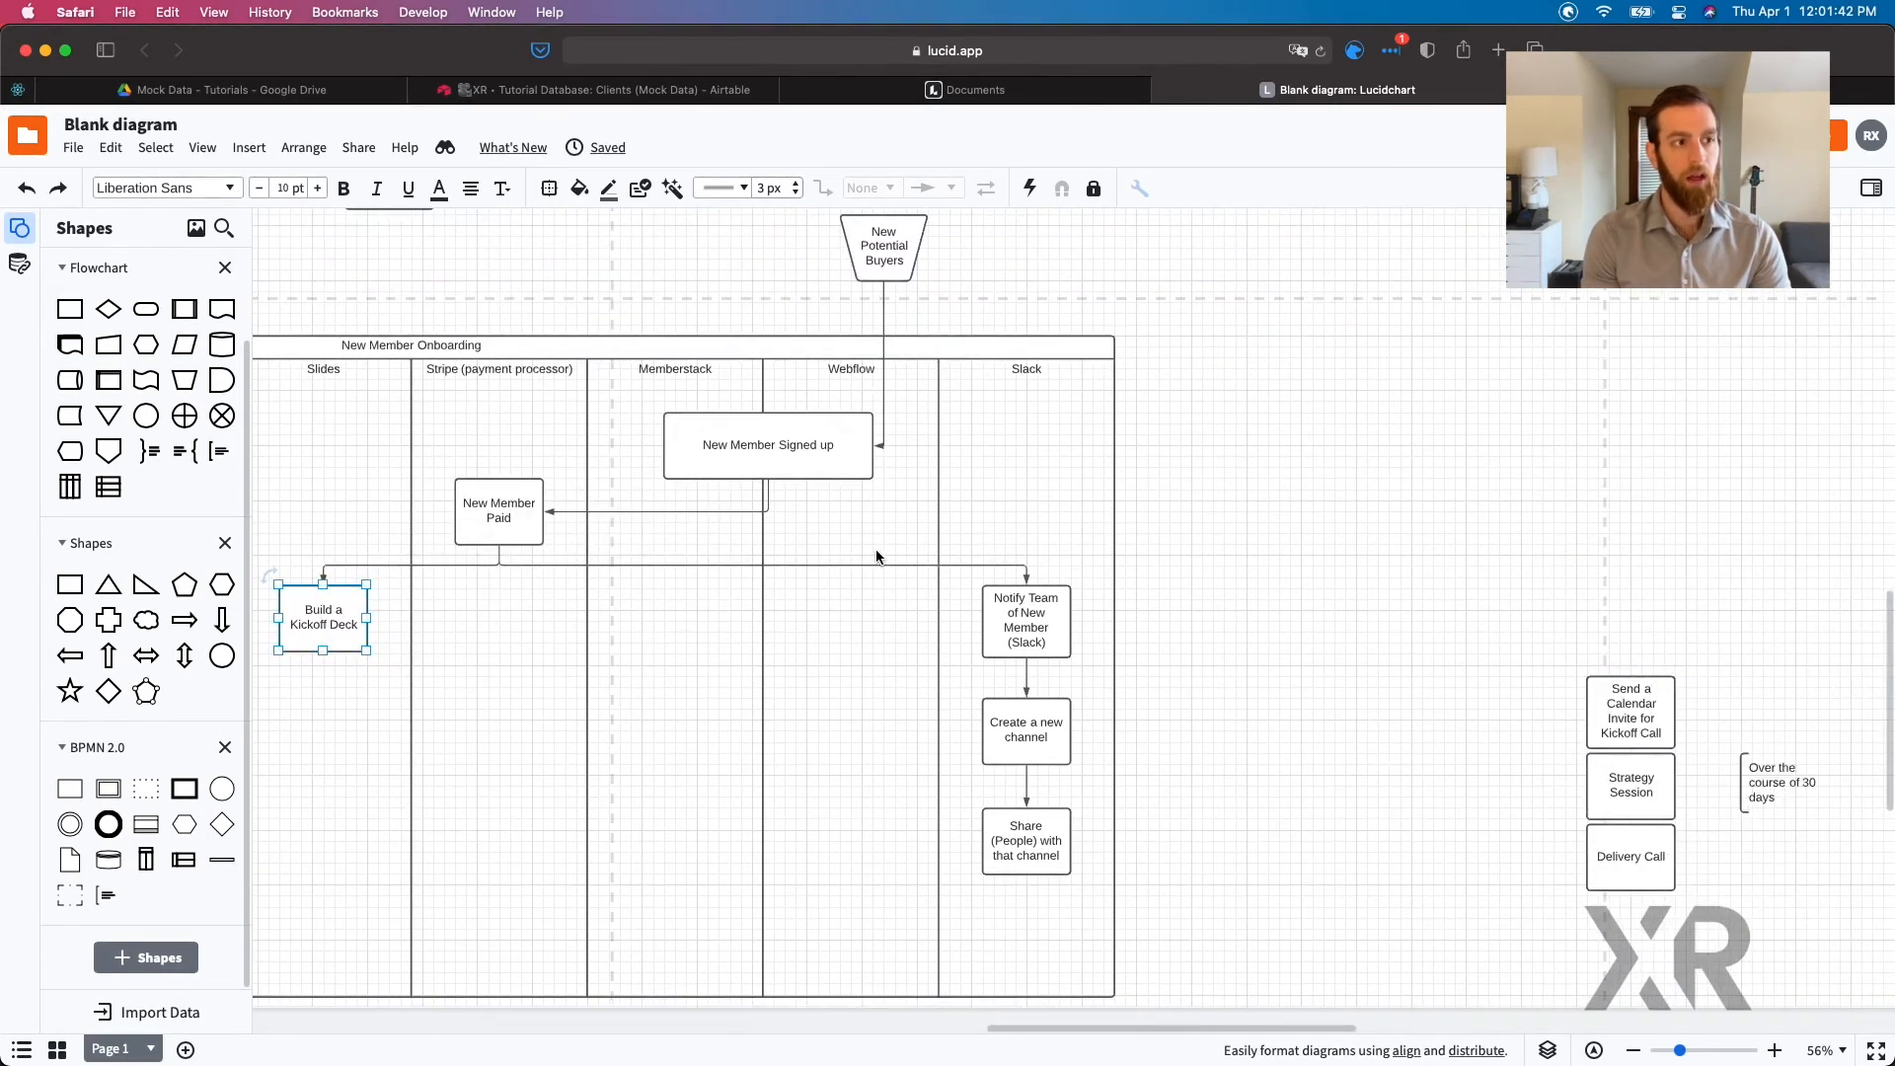
{"action": "scroll", "coordinate": [876, 550], "scroll_direction": "down", "scroll_amount": 1}
{"action": "scroll", "coordinate": [876, 550], "scroll_direction": "right", "scroll_amount": 1}
{"action": "scroll", "coordinate": [874, 556], "scroll_direction": "down", "scroll_amount": 3}
{"action": "scroll", "coordinate": [875, 556], "scroll_direction": "right", "scroll_amount": 3}
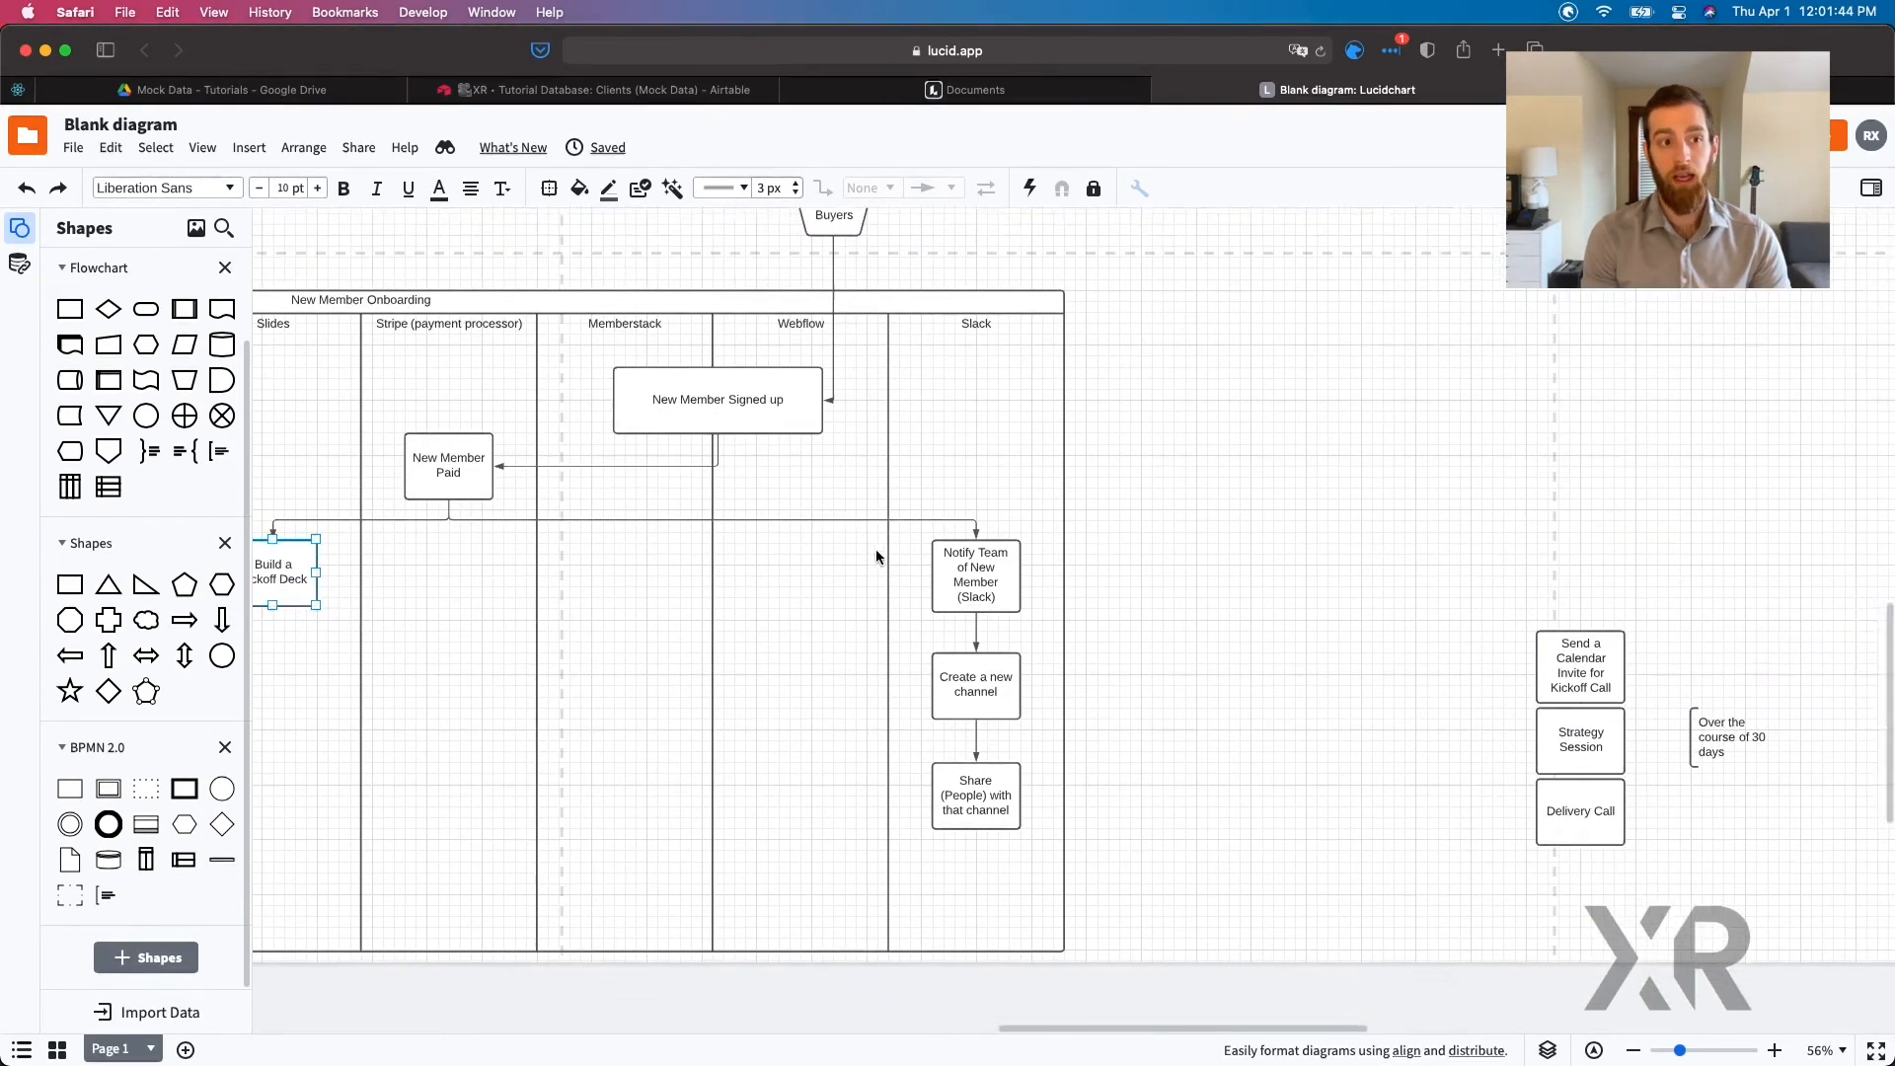
Step: Place a copy of the "Build a Kickoff Deck" box in the Airtable lane and label it "Log the new Member"
{"action": "scroll", "coordinate": [874, 556], "scroll_direction": "left", "scroll_amount": 10}
{"action": "scroll", "coordinate": [875, 555], "scroll_direction": "left", "scroll_amount": 3}
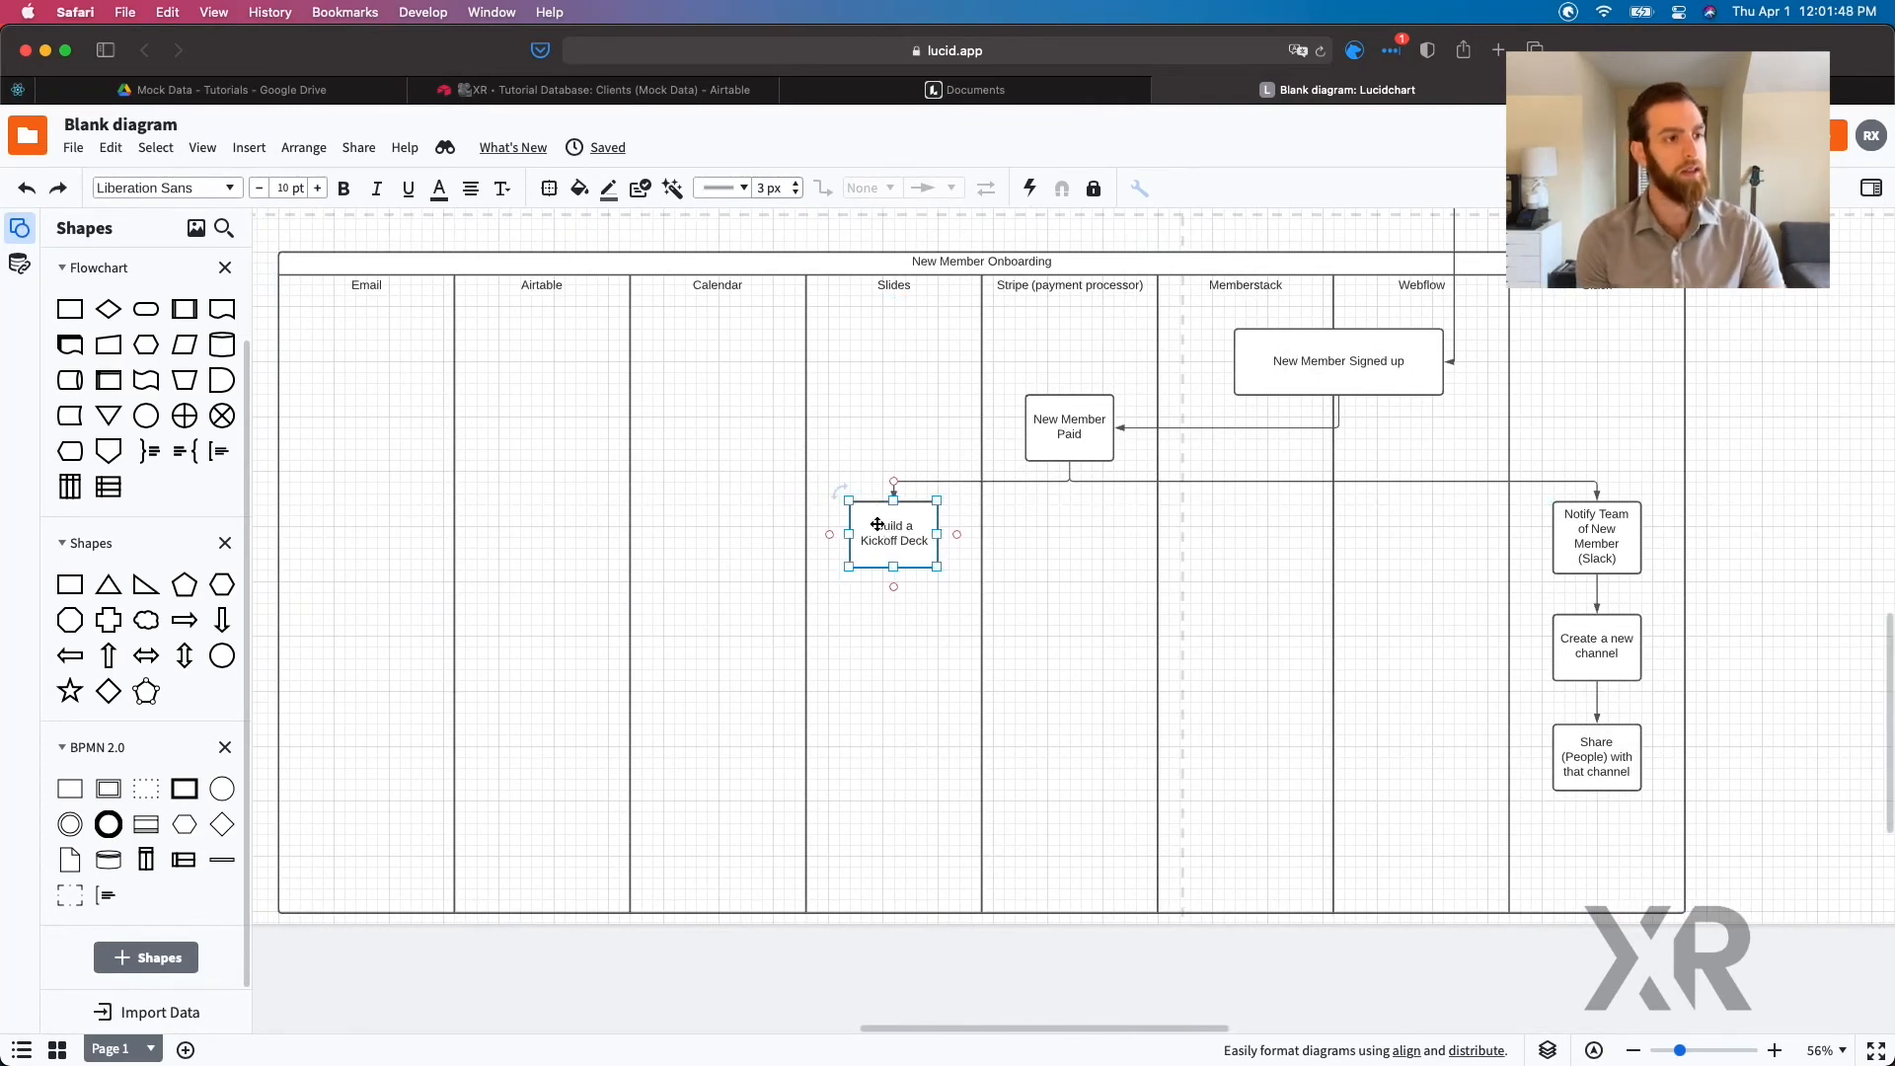
{"action": "left_click_drag", "start_coordinate": [876, 524], "coordinate": [516, 479]}
{"action": "double_click", "coordinate": [517, 479]}
{"action": "type", "text": "Log"}
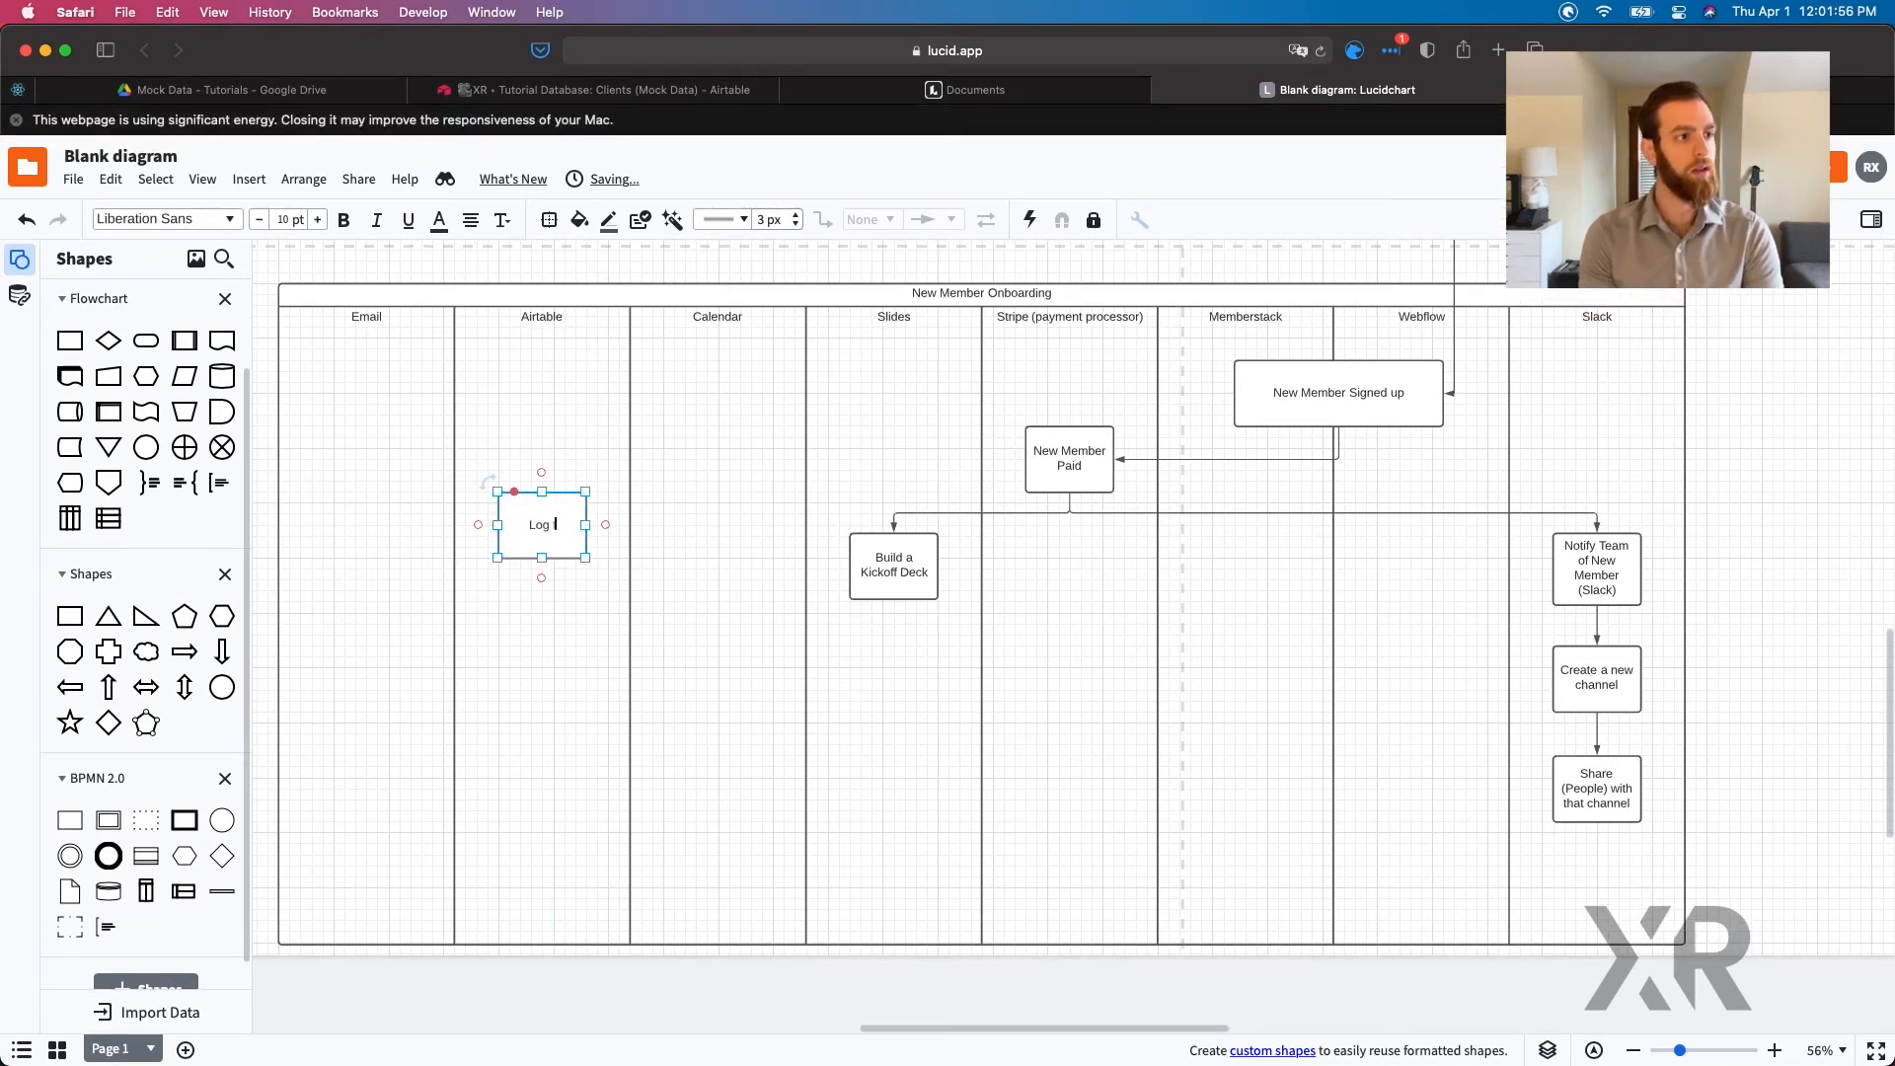
{"action": "type", "text": " the new Member"}
Step: Redirect the connector from "New Member Paid" to "Log the new Member" and move "Build a Kickoff Deck" lower in the Slides lane
{"action": "left_click", "coordinate": [895, 531]}
{"action": "left_click_drag", "start_coordinate": [894, 531], "coordinate": [546, 564]}
{"action": "left_click_drag", "start_coordinate": [869, 568], "coordinate": [862, 628]}
{"action": "left_click_drag", "start_coordinate": [865, 628], "coordinate": [866, 640]}
Step: Connect "Log the new Member" to "Build a Kickoff Deck" and nudge "Log the new Member" down to align with the Slack notification box
{"action": "left_click", "coordinate": [511, 560]}
{"action": "left_click_drag", "start_coordinate": [605, 558], "coordinate": [894, 604]}
{"action": "left_click", "coordinate": [934, 561]}
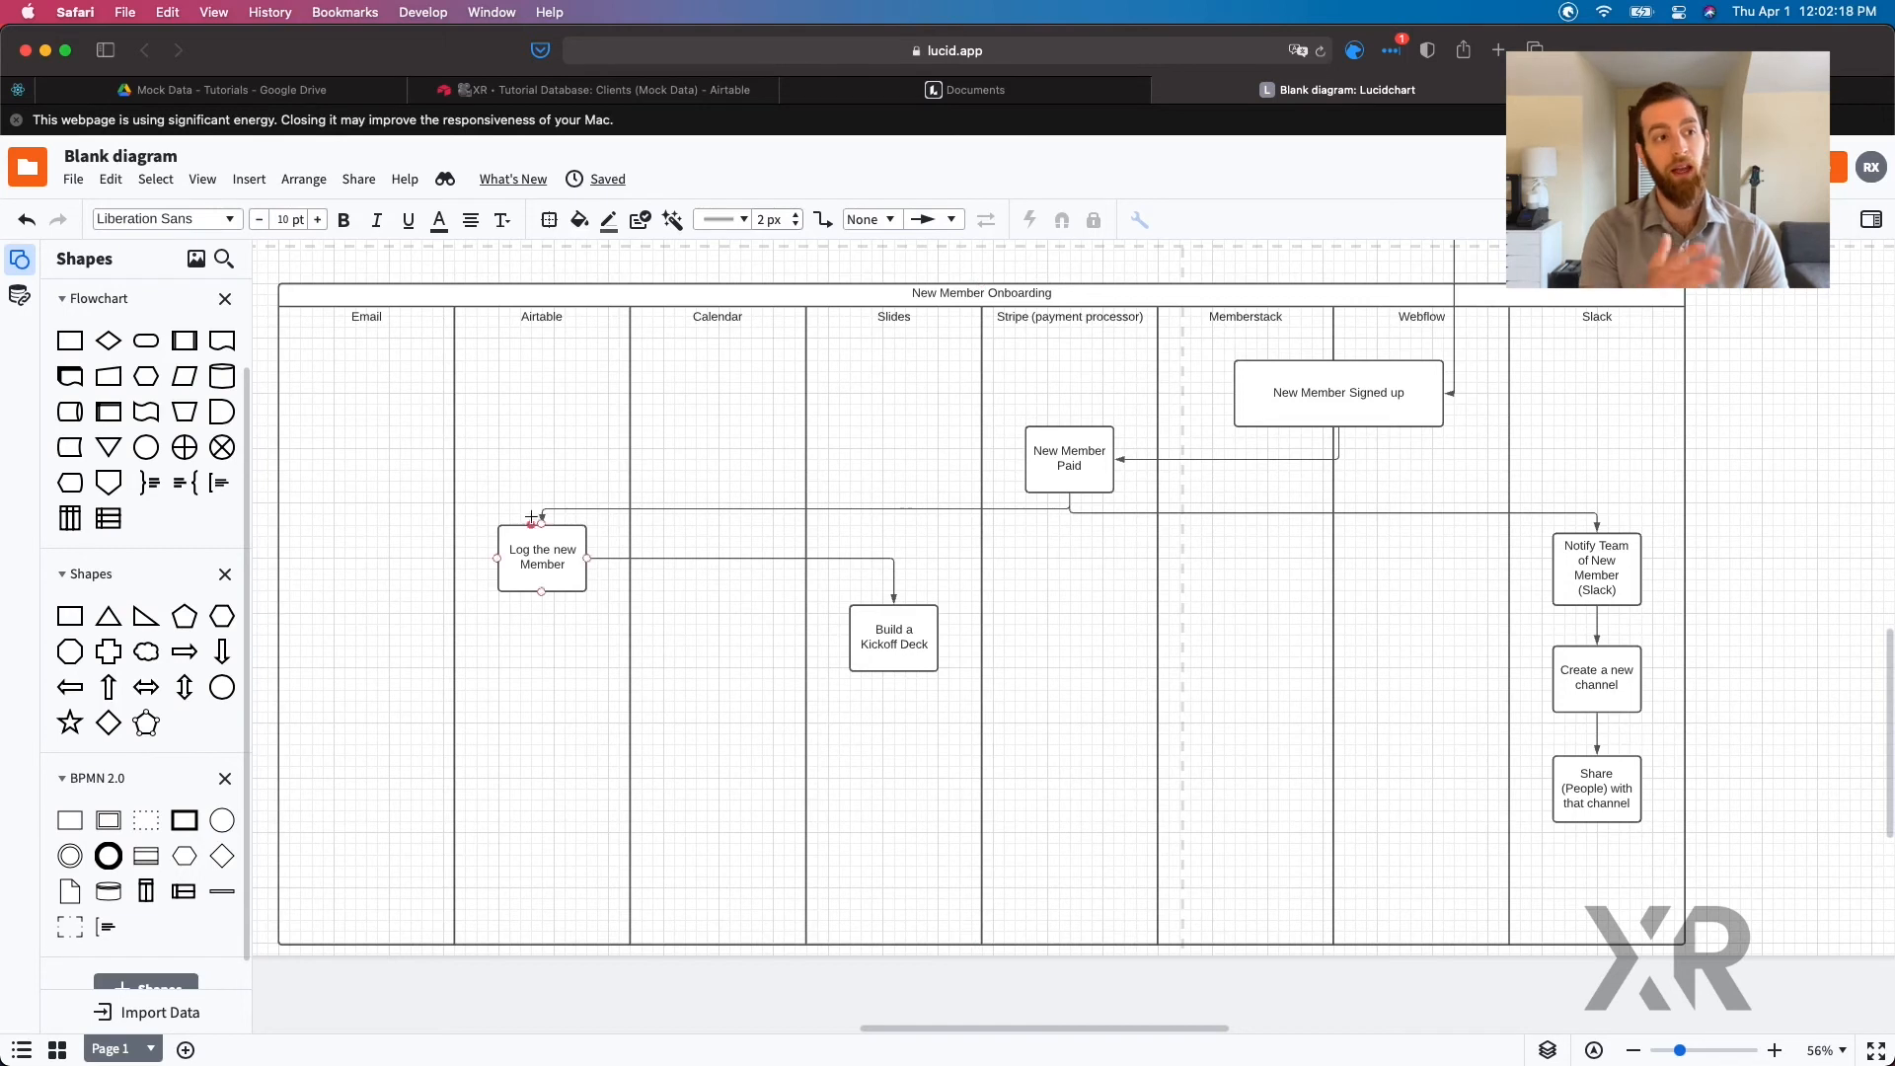
{"action": "left_click", "coordinate": [528, 571]}
{"action": "left_click_drag", "start_coordinate": [528, 572], "coordinate": [530, 578]}
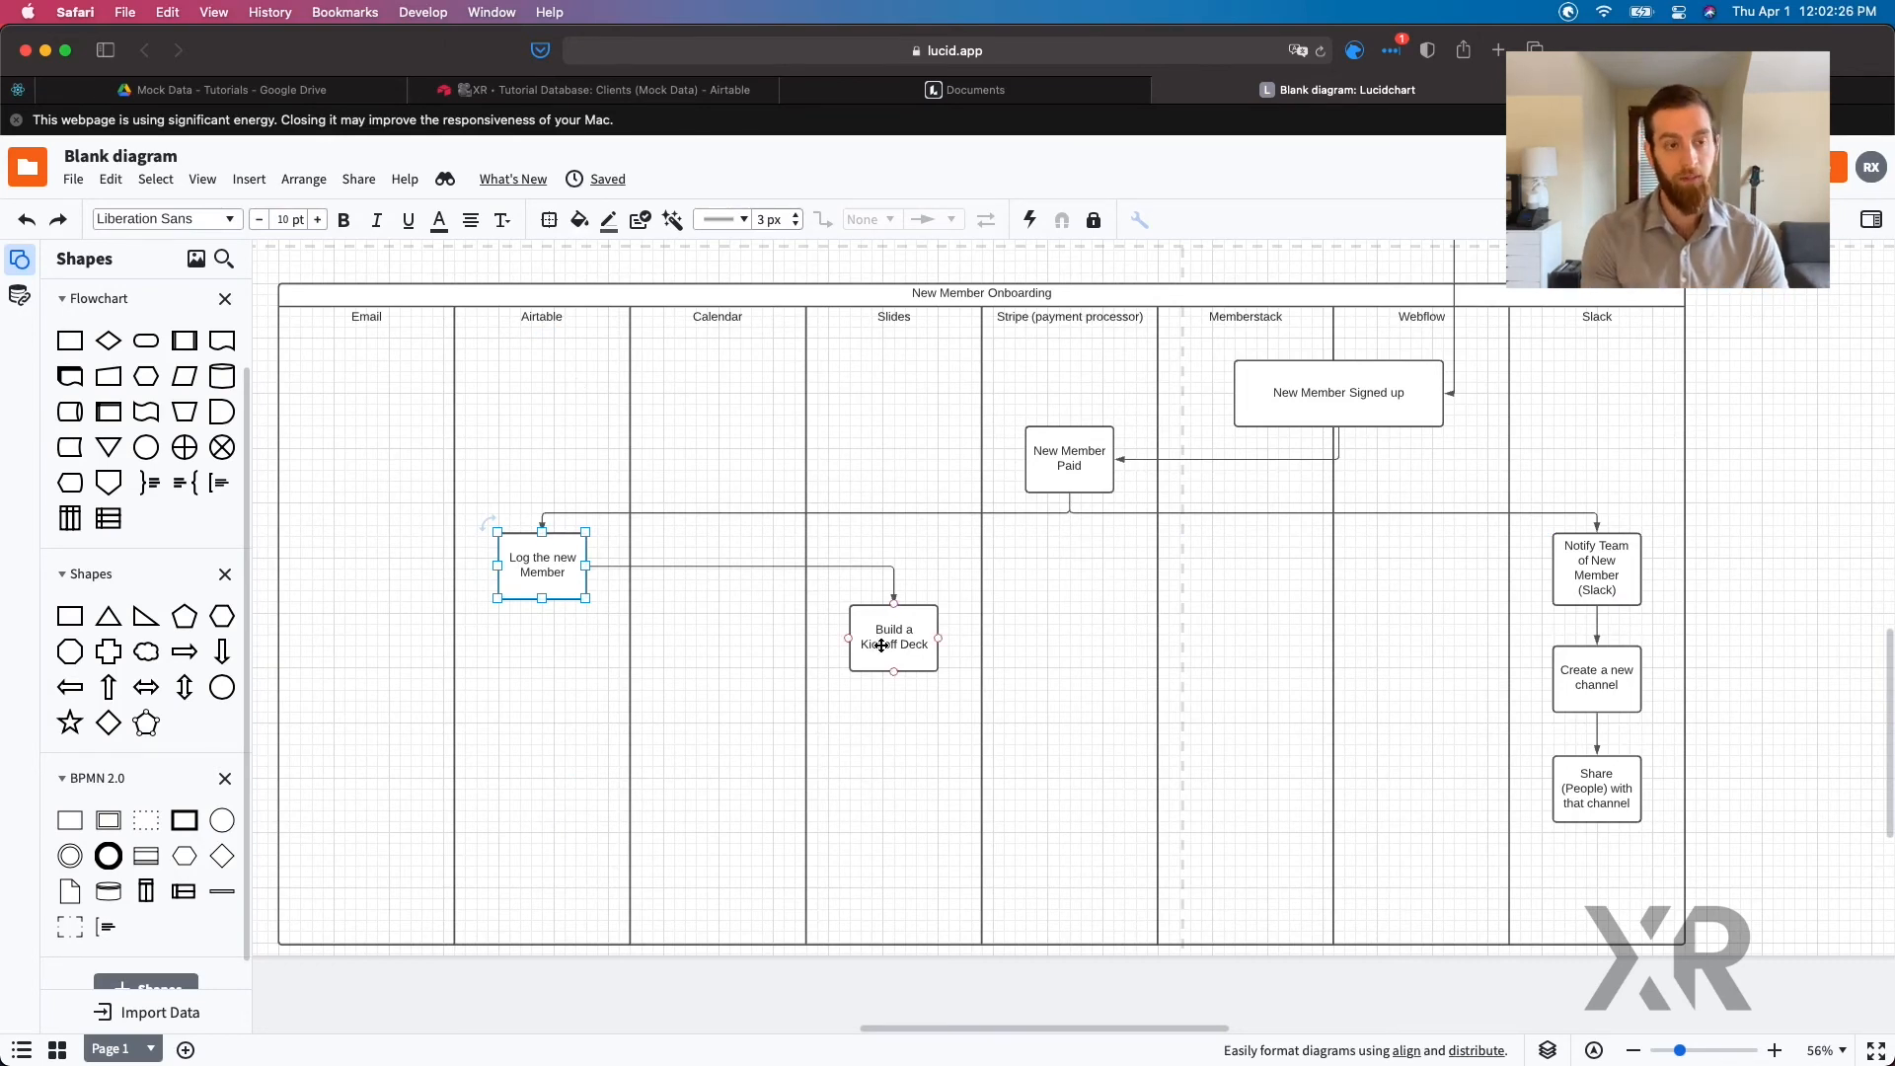
Step: Move the kickoff invite, "Strategy Session" and "Delivery Call" boxes into the Calendar lane and connect "Build a Kickoff Deck" to the kickoff invite
{"action": "scroll", "coordinate": [1536, 683], "scroll_direction": "right", "scroll_amount": 10}
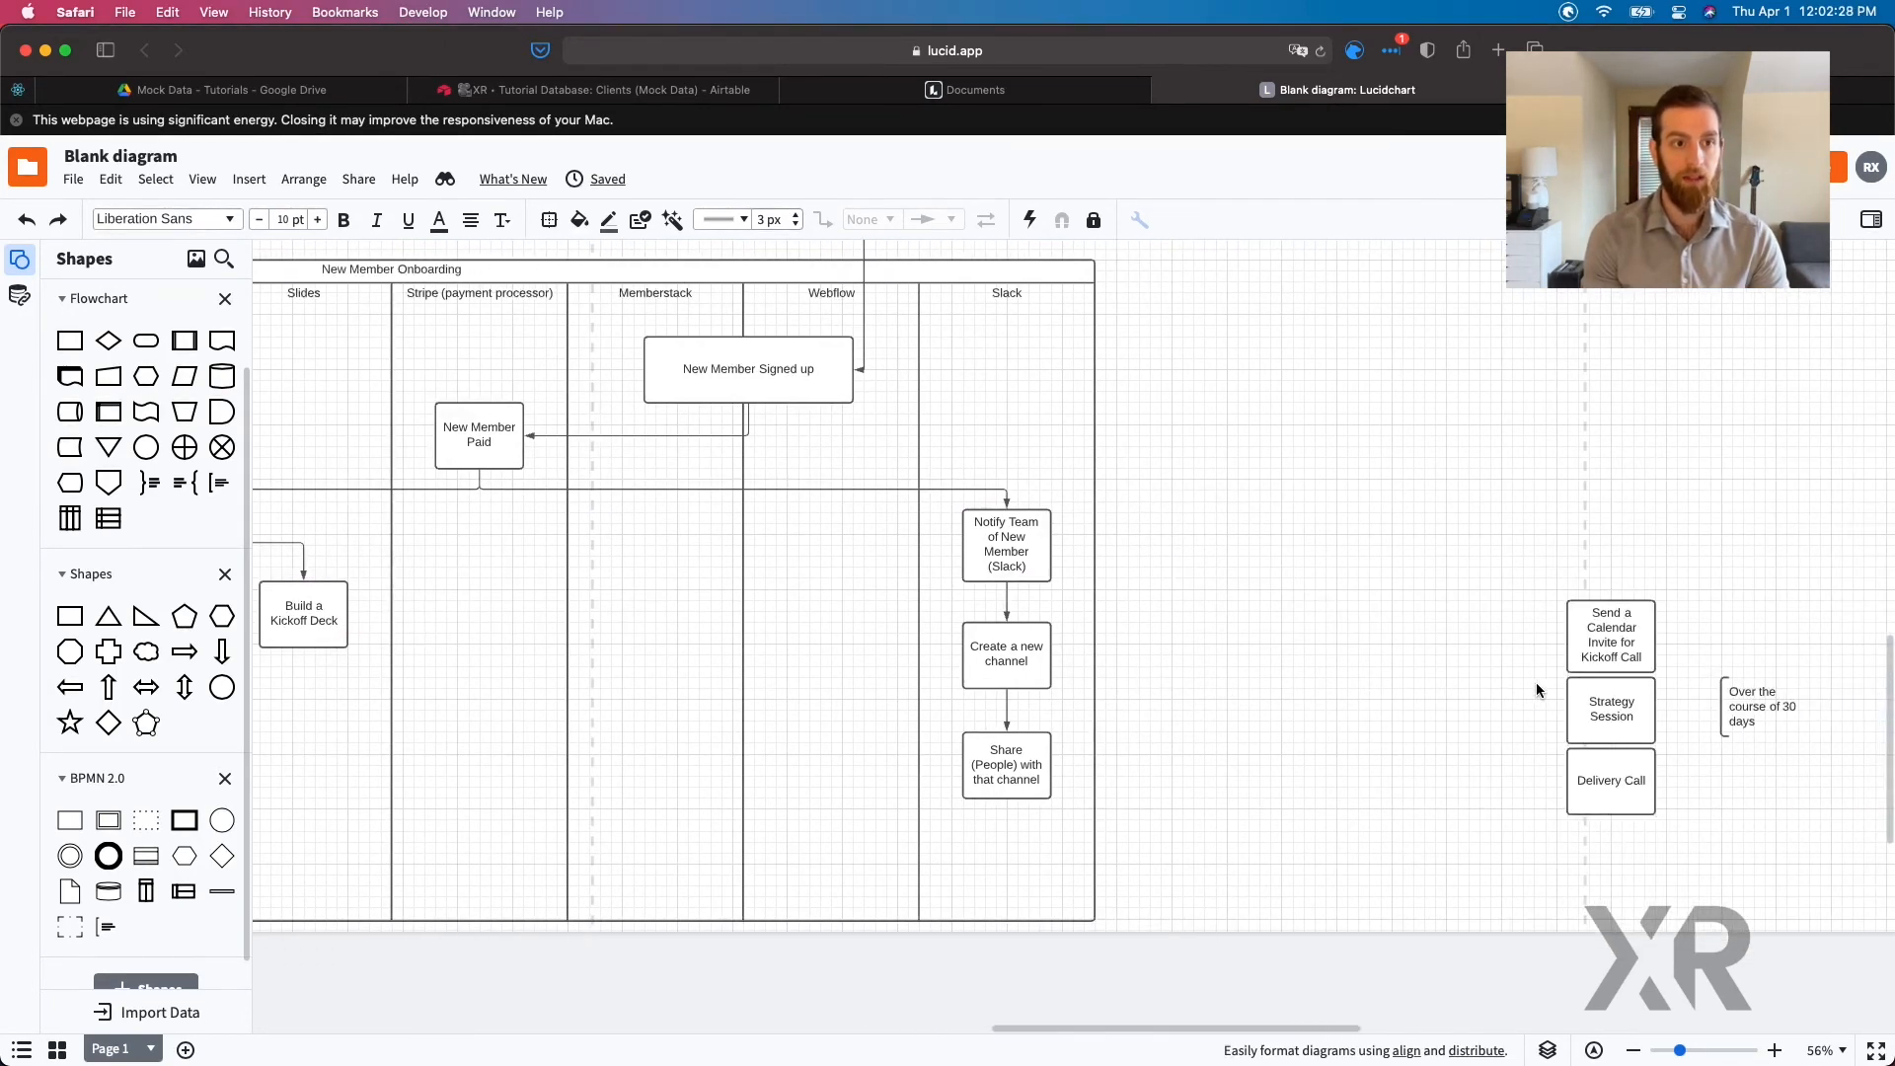
{"action": "scroll", "coordinate": [1536, 683], "scroll_direction": "left", "scroll_amount": 6}
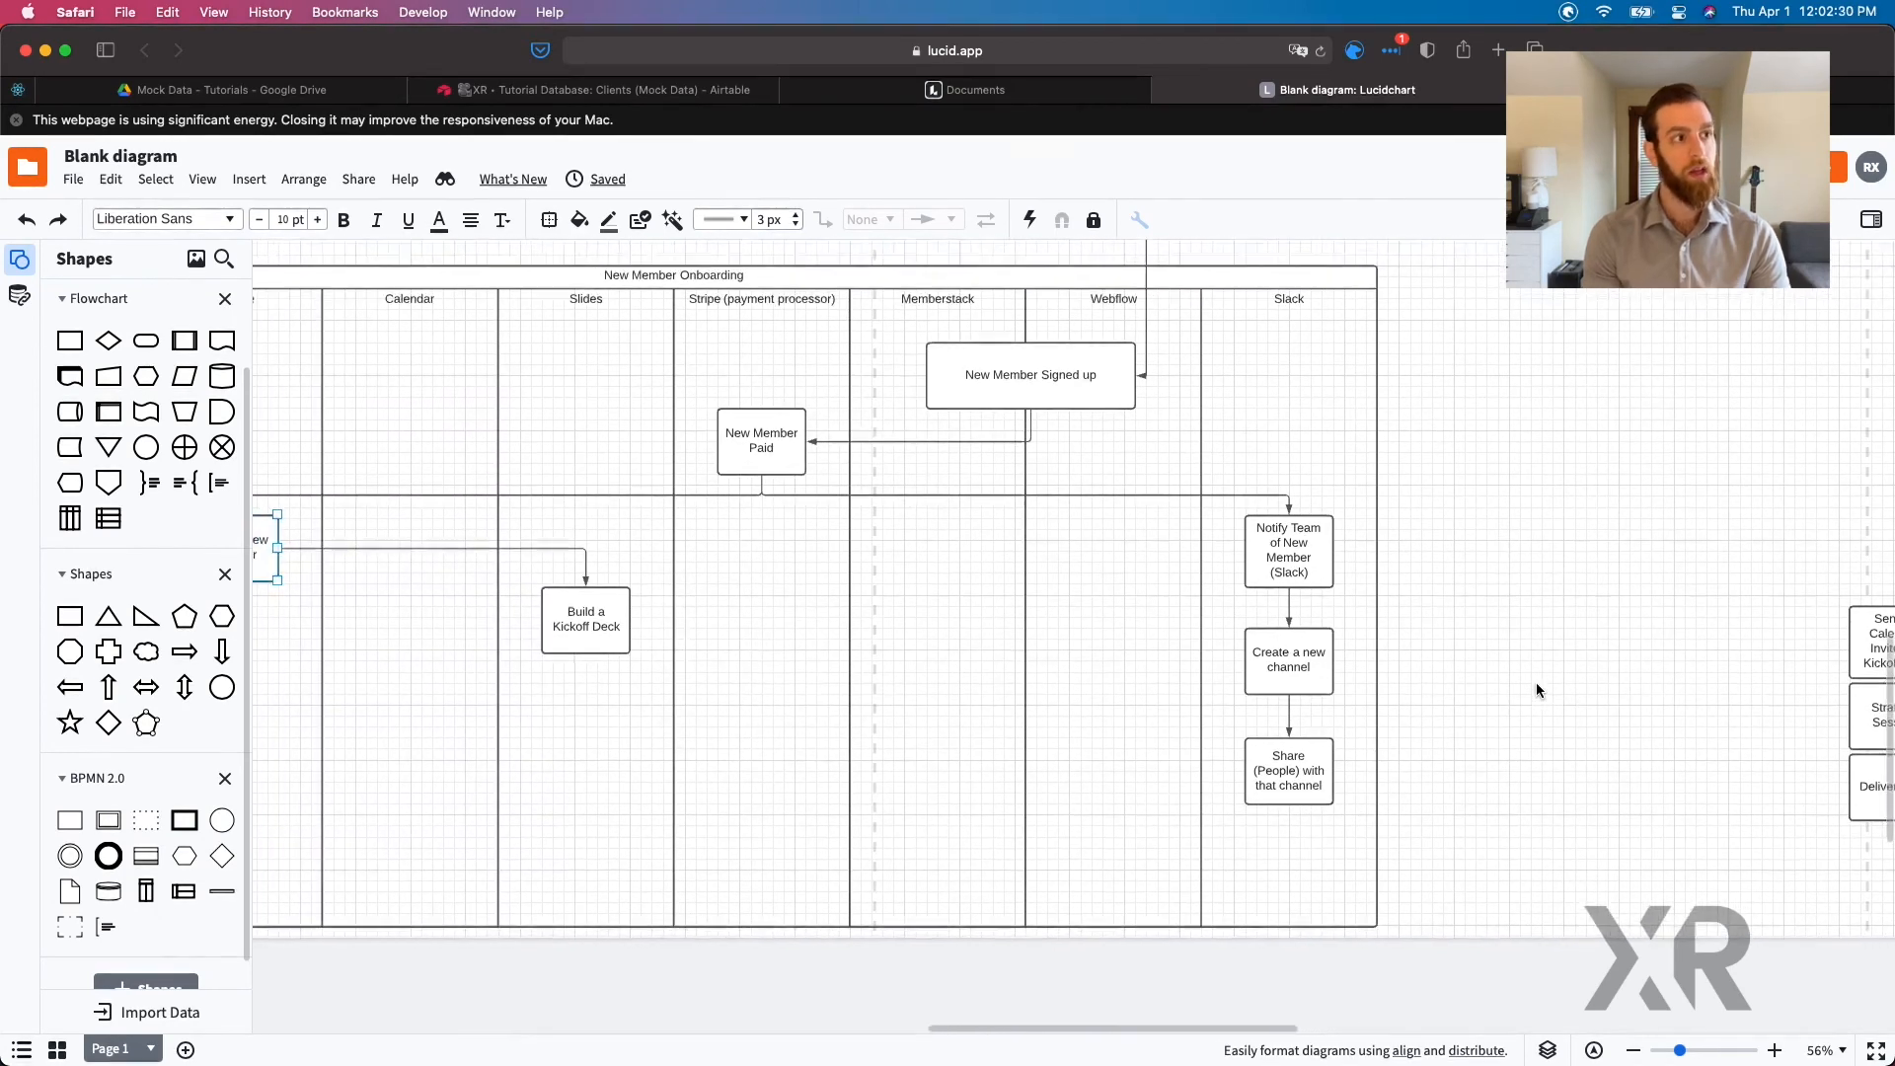
{"action": "scroll", "coordinate": [1536, 690], "scroll_direction": "left", "scroll_amount": 5}
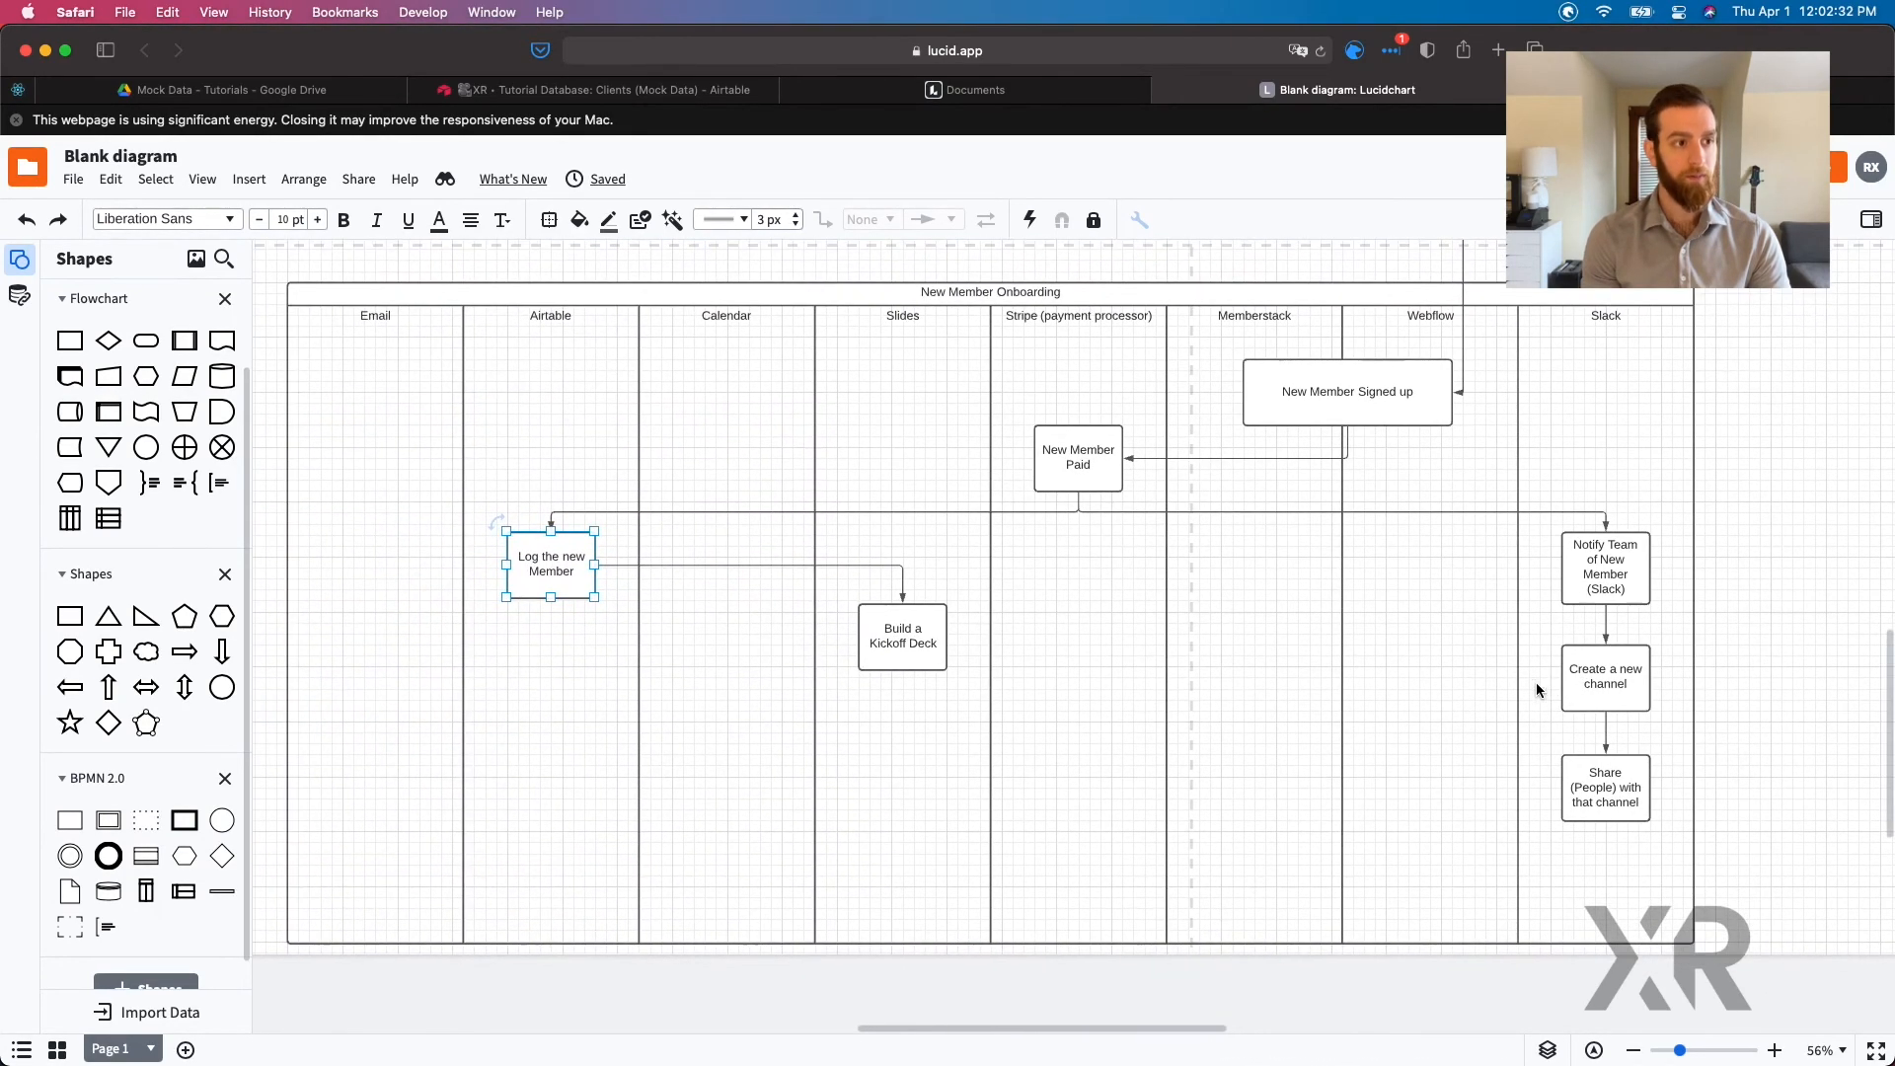
{"action": "scroll", "coordinate": [1520, 704], "scroll_direction": "right", "scroll_amount": 10}
{"action": "left_click_drag", "start_coordinate": [1489, 588], "coordinate": [1589, 889]}
{"action": "left_click_drag", "start_coordinate": [1577, 713], "coordinate": [415, 691]}
{"action": "scroll", "coordinate": [414, 705], "scroll_direction": "left", "scroll_amount": 7}
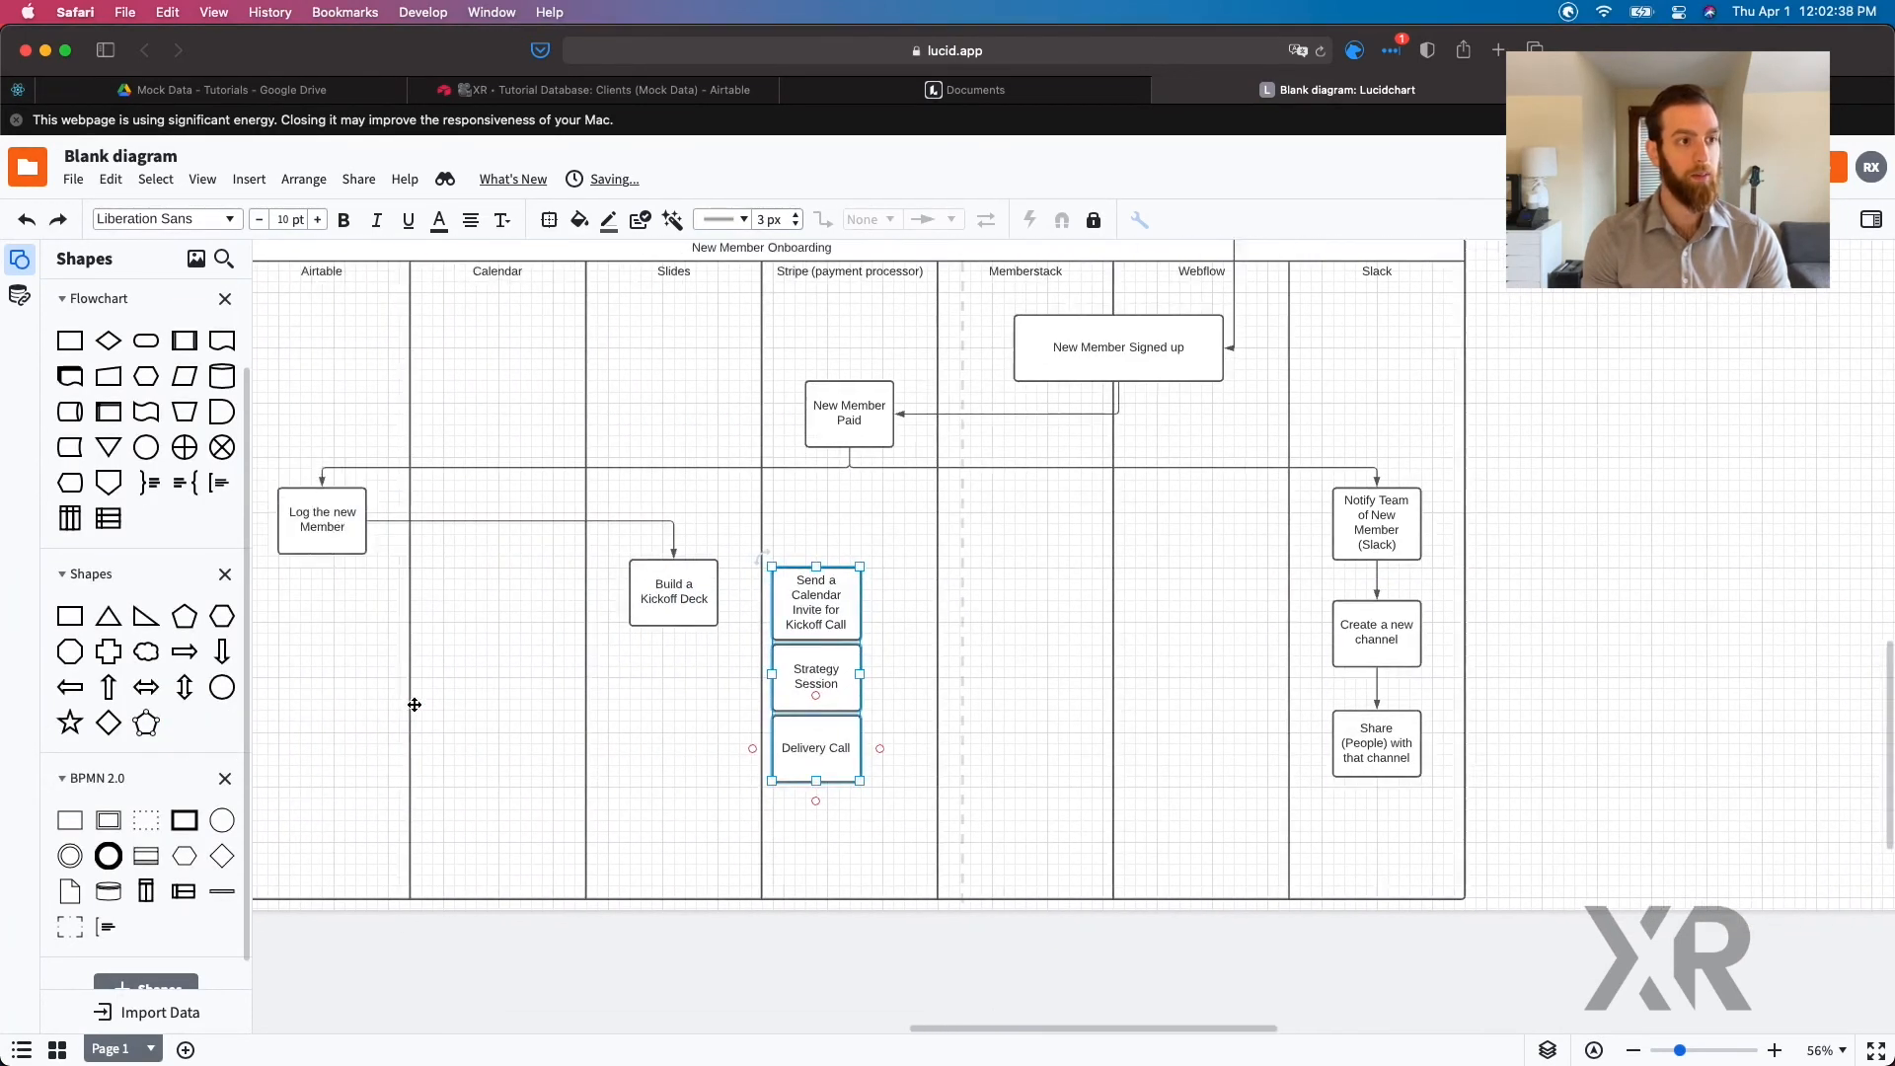
{"action": "scroll", "coordinate": [415, 705], "scroll_direction": "left", "scroll_amount": 5}
{"action": "left_click_drag", "start_coordinate": [1115, 618], "coordinate": [766, 676]}
{"action": "left_click", "coordinate": [967, 592]}
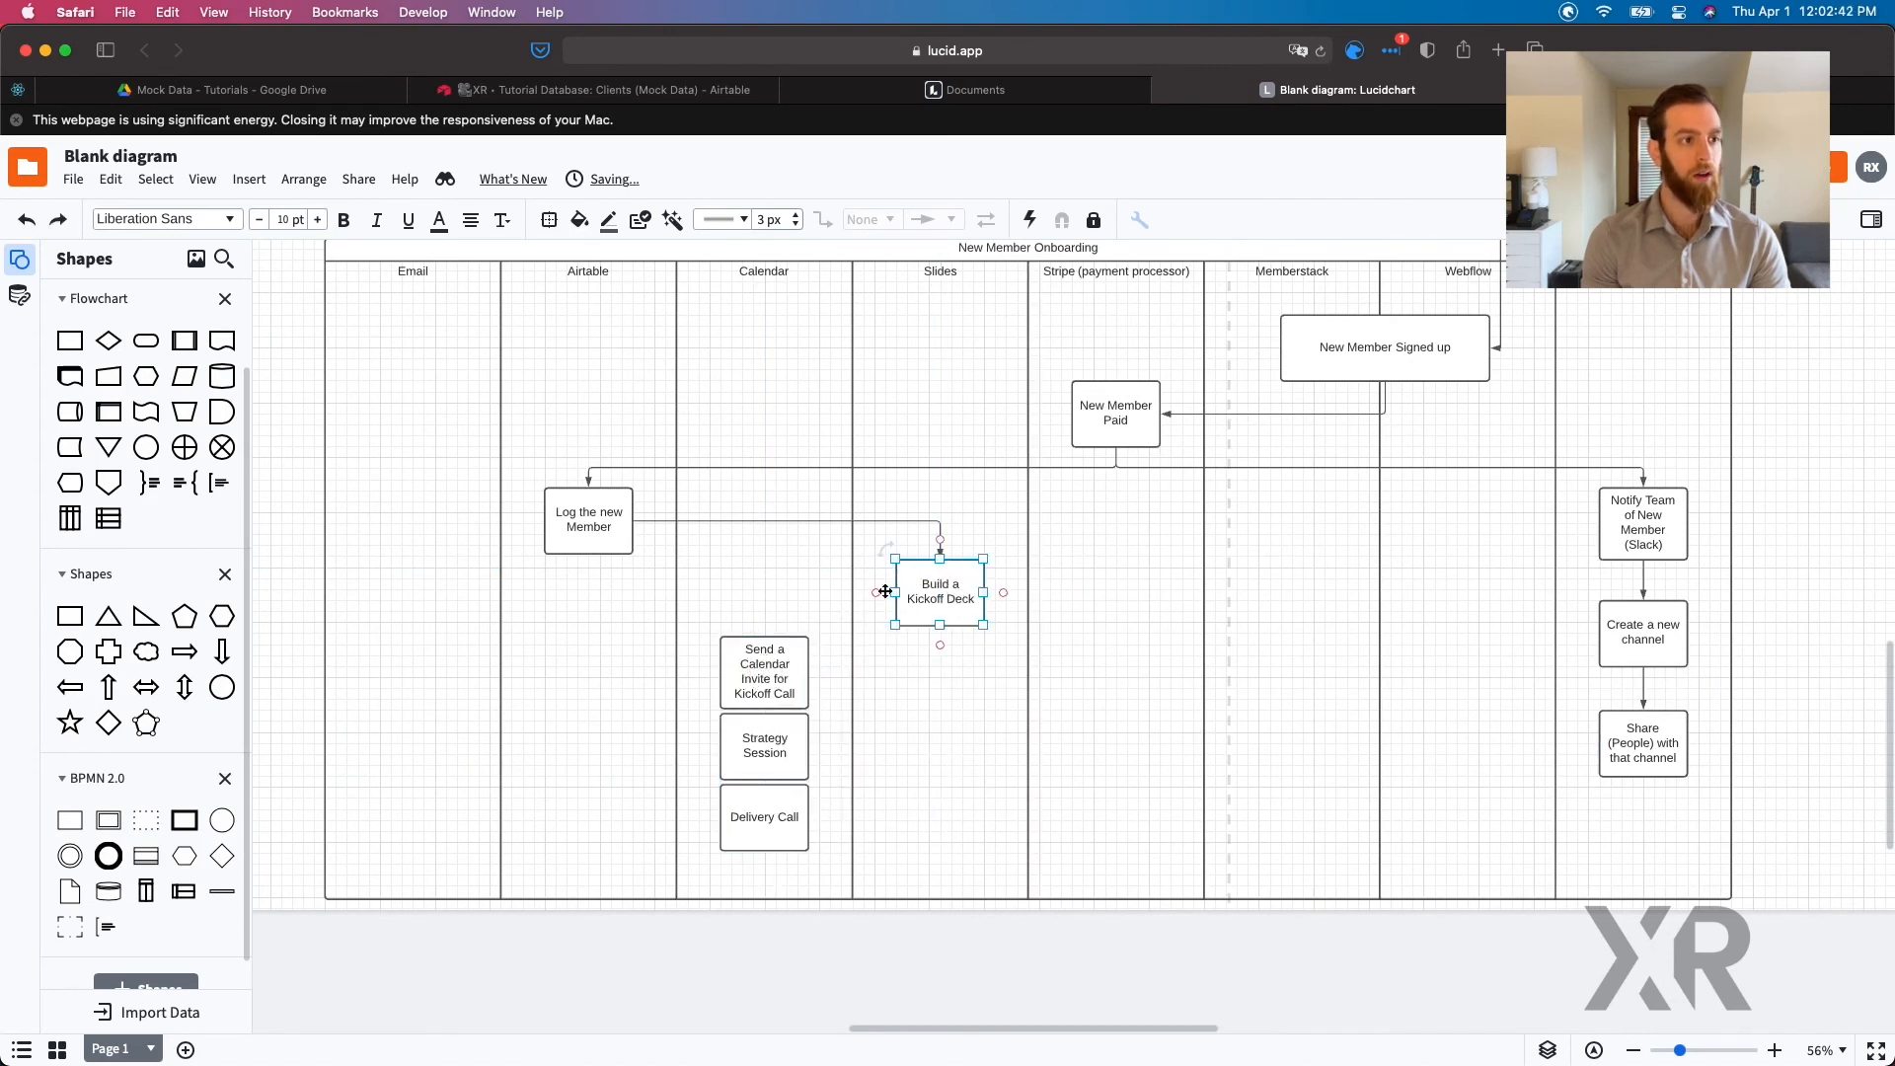
{"action": "left_click_drag", "start_coordinate": [876, 592], "coordinate": [765, 637]}
Step: Move the "Strategy Session" and "Delivery Call" boxes together out of the Calendar lane to the empty canvas beyond the Slack lane
{"action": "left_click", "coordinate": [765, 745]}
{"action": "scroll", "coordinate": [762, 748], "scroll_direction": "down", "scroll_amount": 3}
{"action": "scroll", "coordinate": [762, 748], "scroll_direction": "down", "scroll_amount": 1}
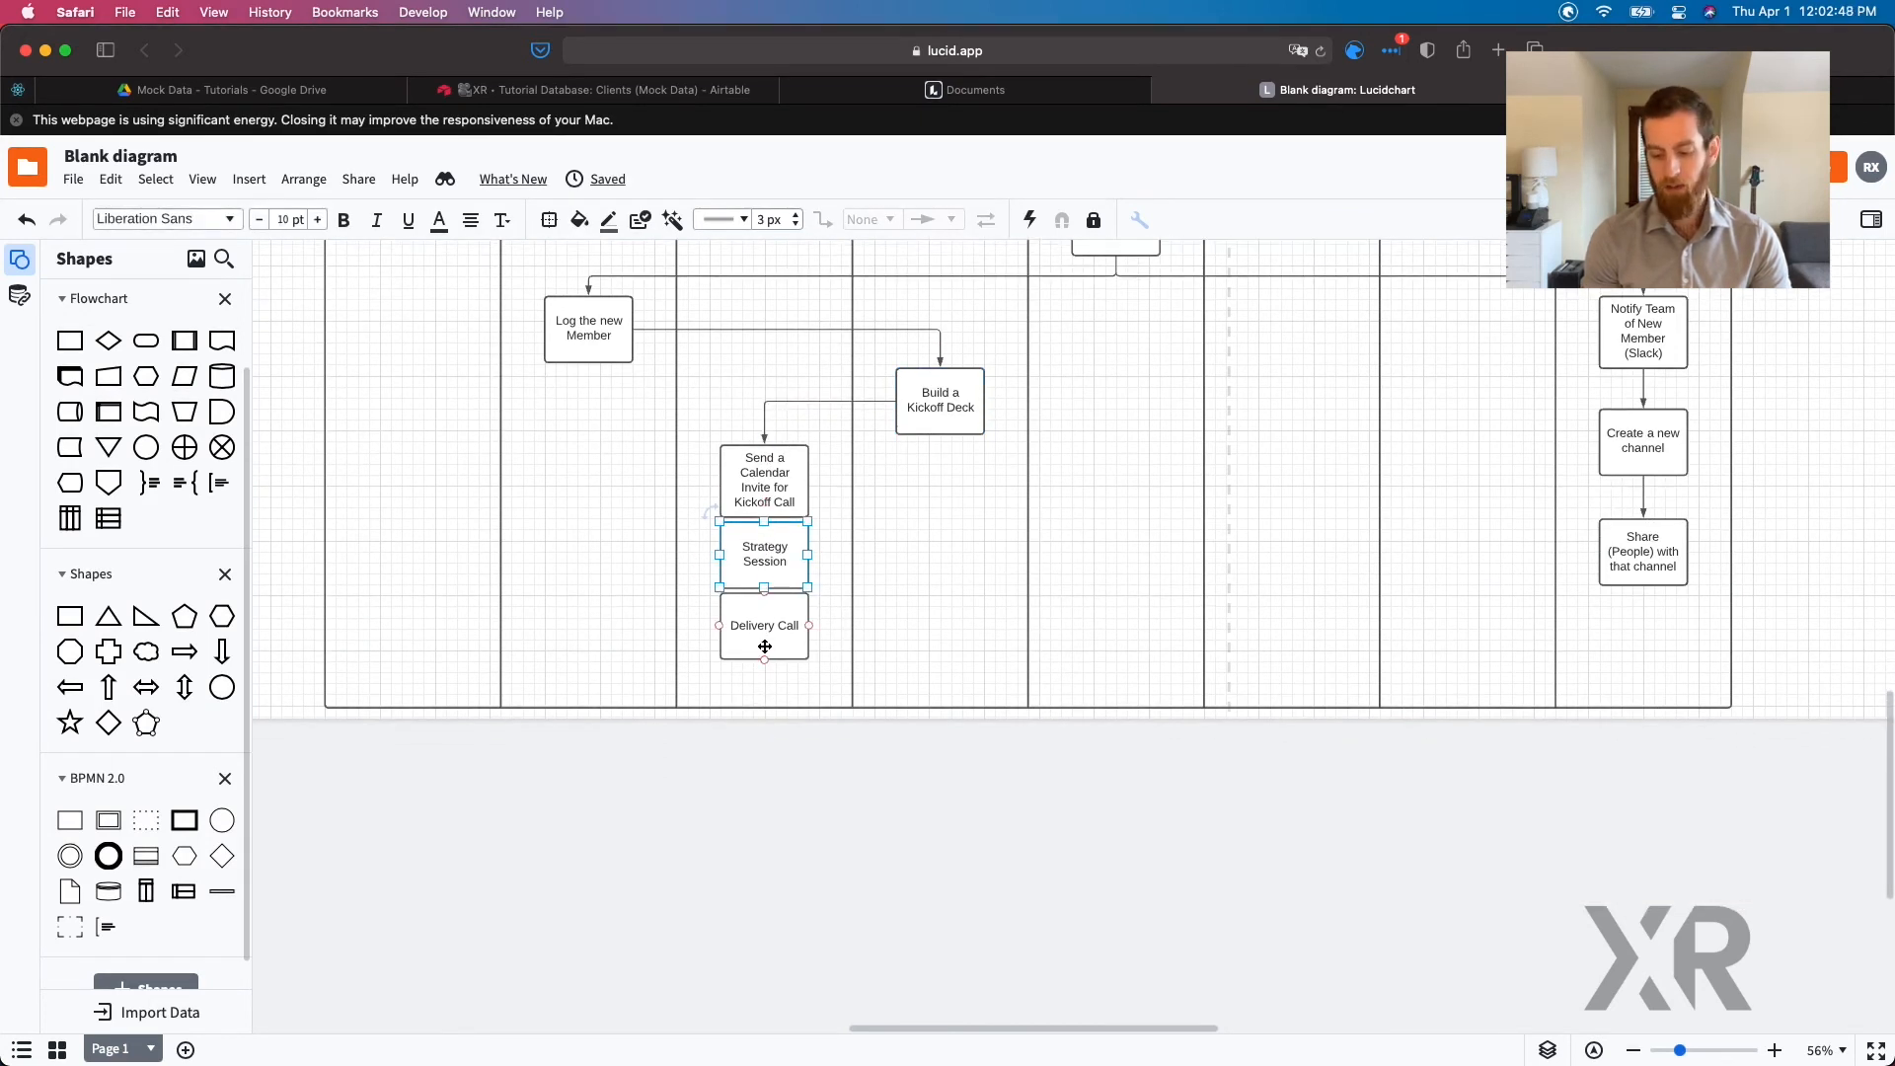
{"action": "left_click", "coordinate": [765, 644], "text": "shift"}
{"action": "left_click_drag", "start_coordinate": [765, 644], "coordinate": [1832, 465]}
Step: Place a copy of "Send a Calendar Invite for Kickoff Call" in the Email lane and begin its new label with "Email them a con"
{"action": "scroll", "coordinate": [1831, 466], "scroll_direction": "up", "scroll_amount": 10}
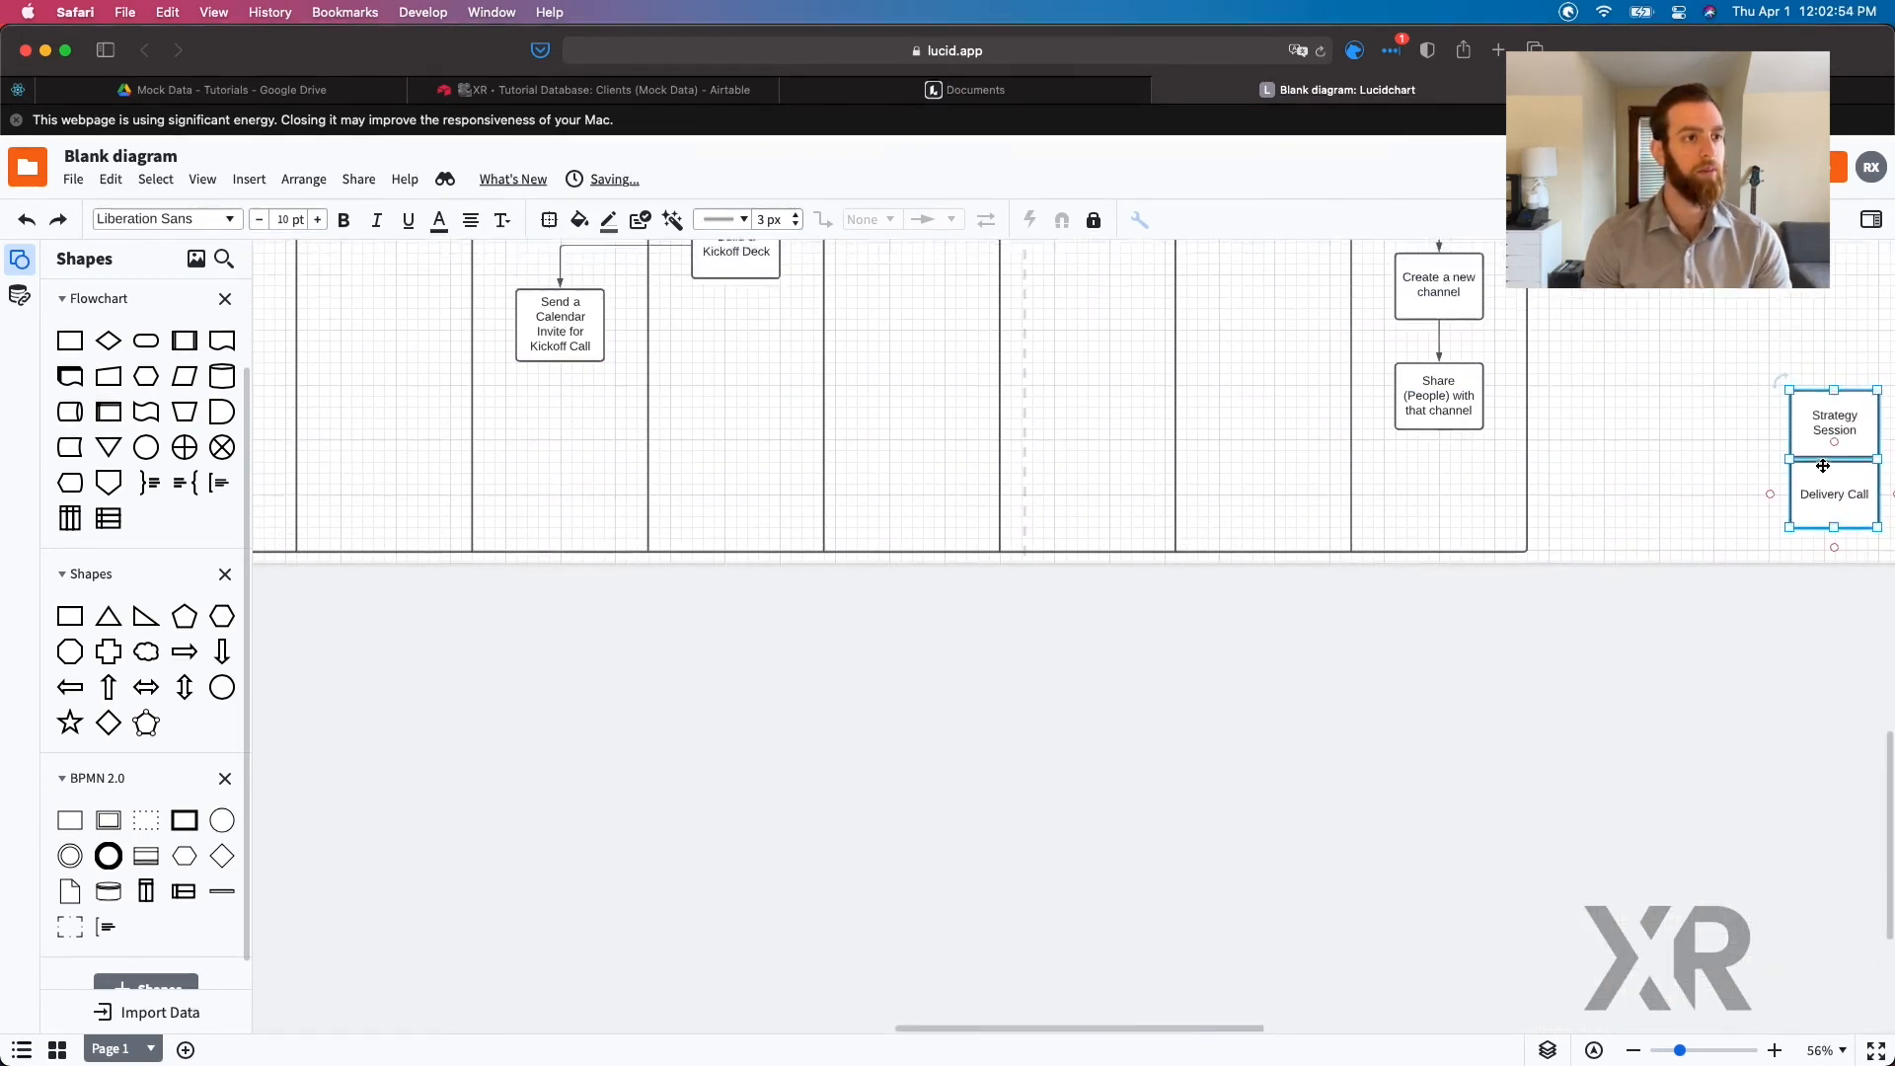
{"action": "scroll", "coordinate": [1823, 466], "scroll_direction": "up", "scroll_amount": 2}
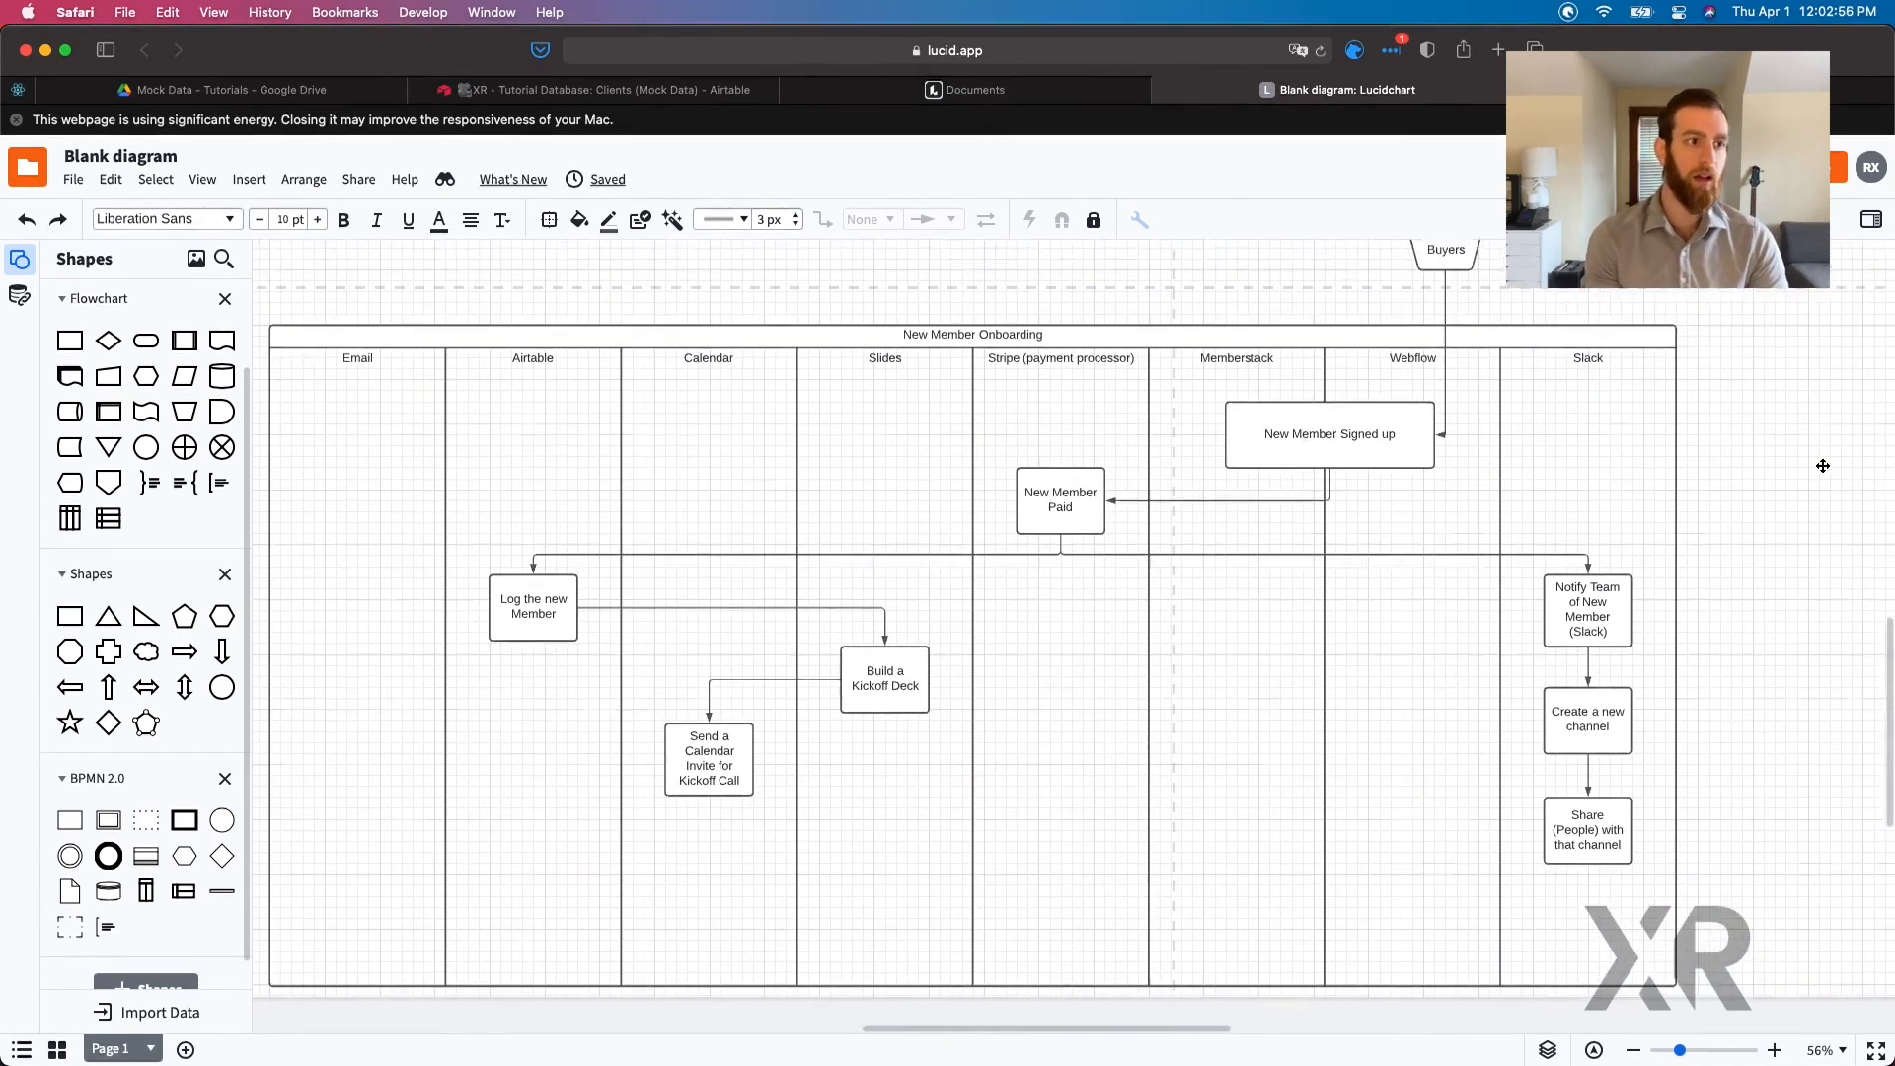
{"action": "scroll", "coordinate": [1475, 453], "scroll_direction": "left", "scroll_amount": 1}
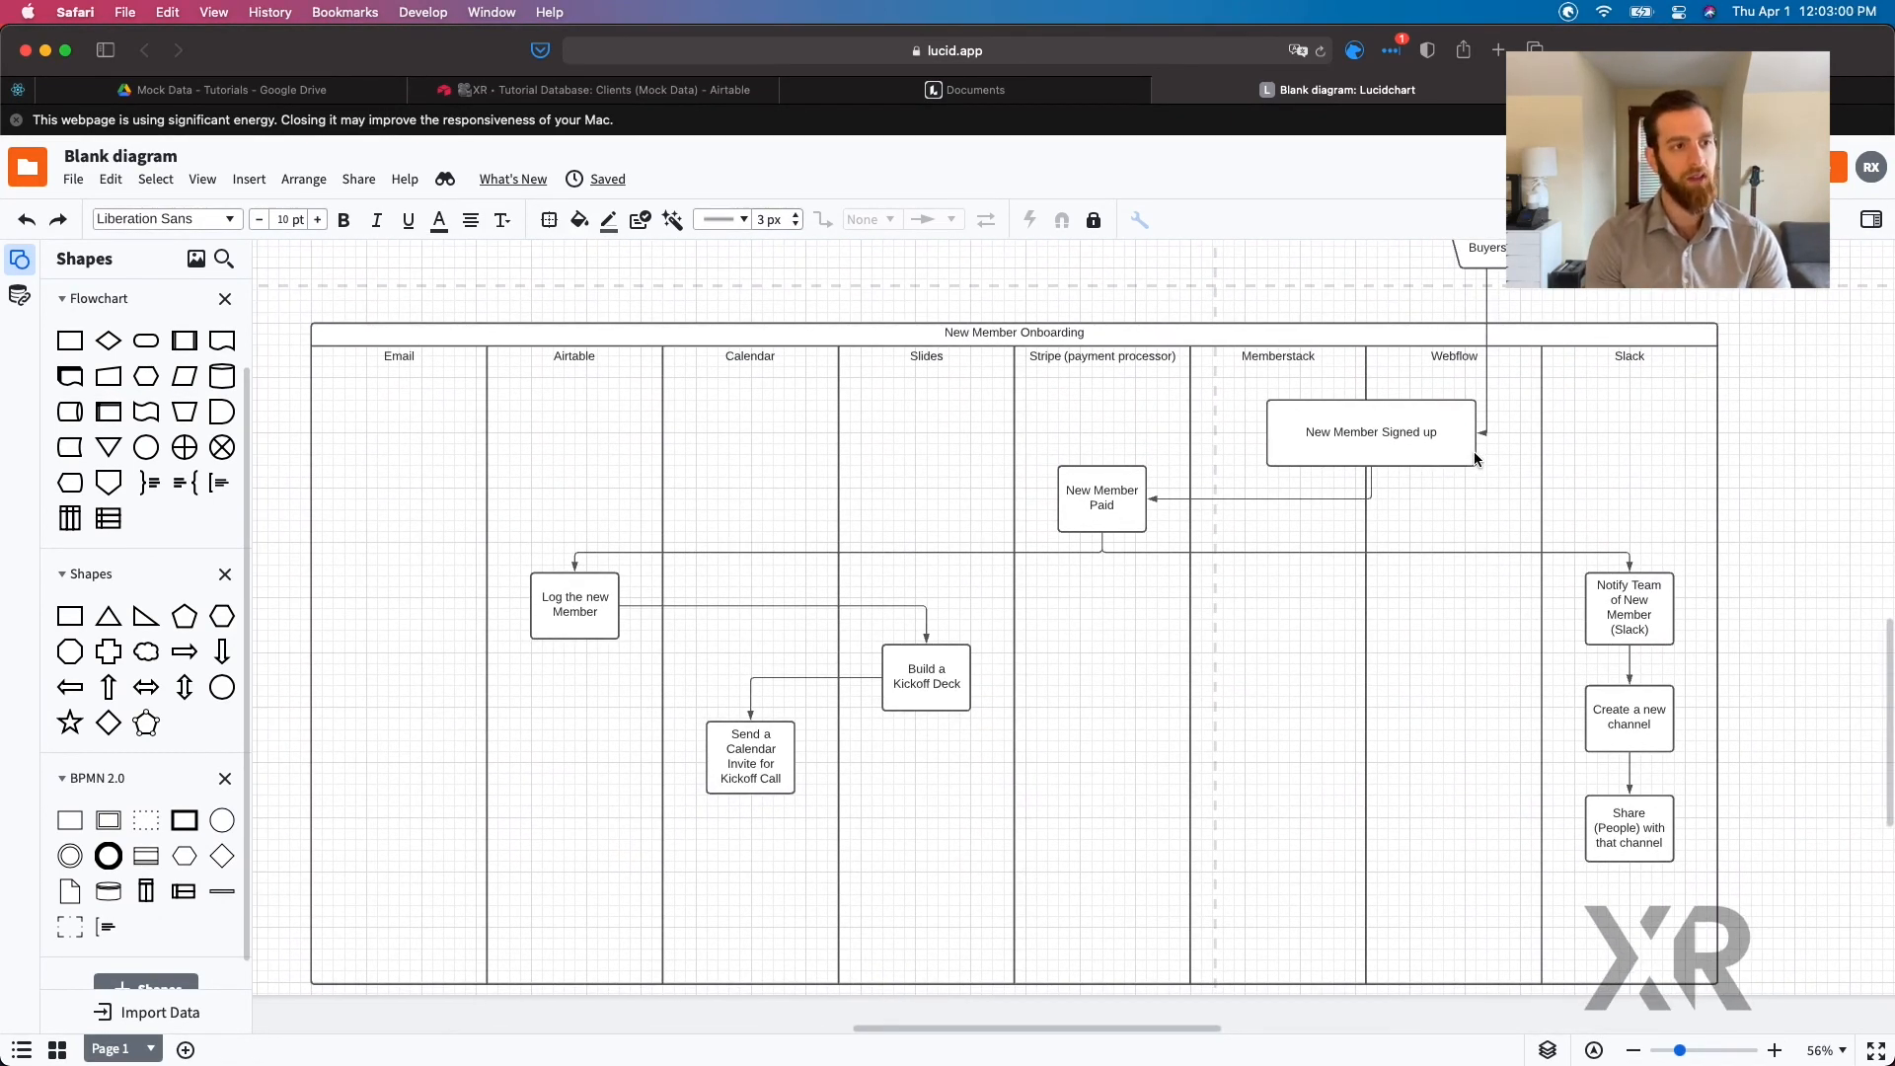
{"action": "scroll", "coordinate": [1474, 454], "scroll_direction": "right", "scroll_amount": 2}
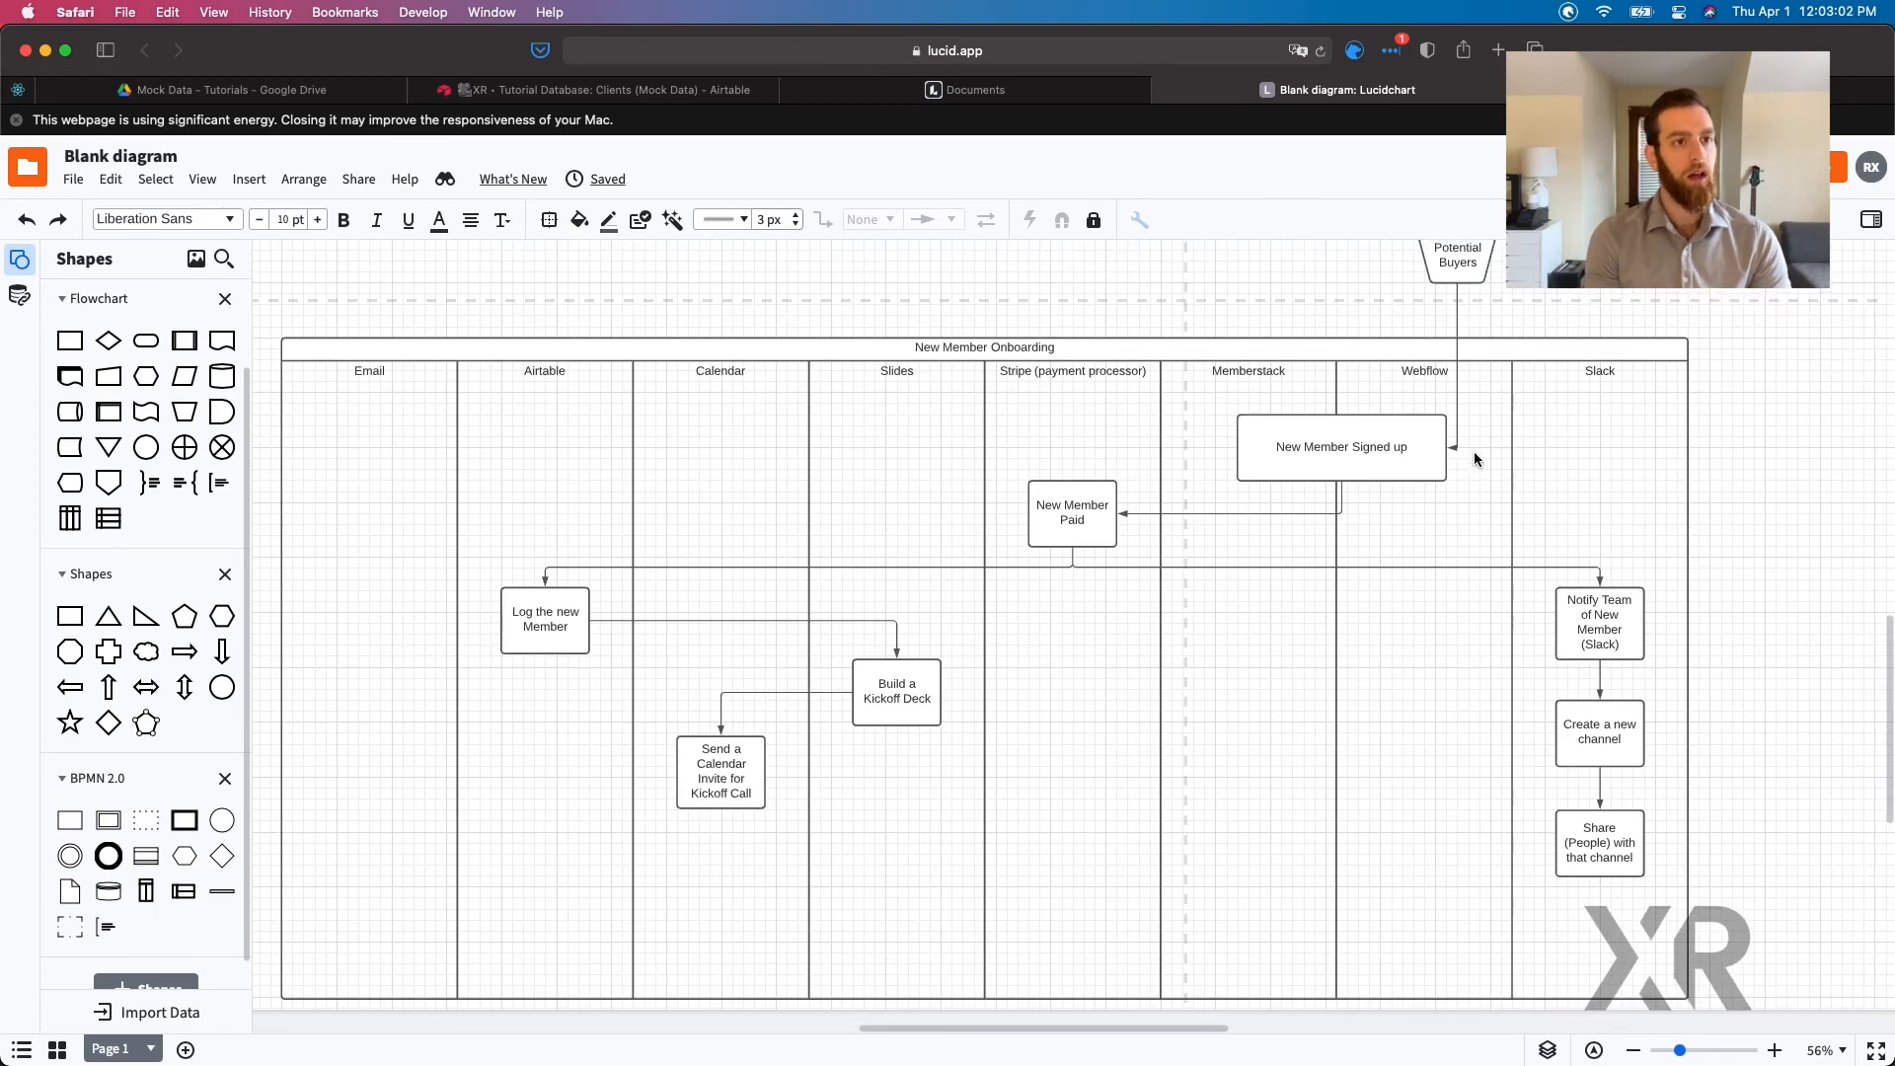
{"action": "scroll", "coordinate": [1473, 452], "scroll_direction": "left", "scroll_amount": 3}
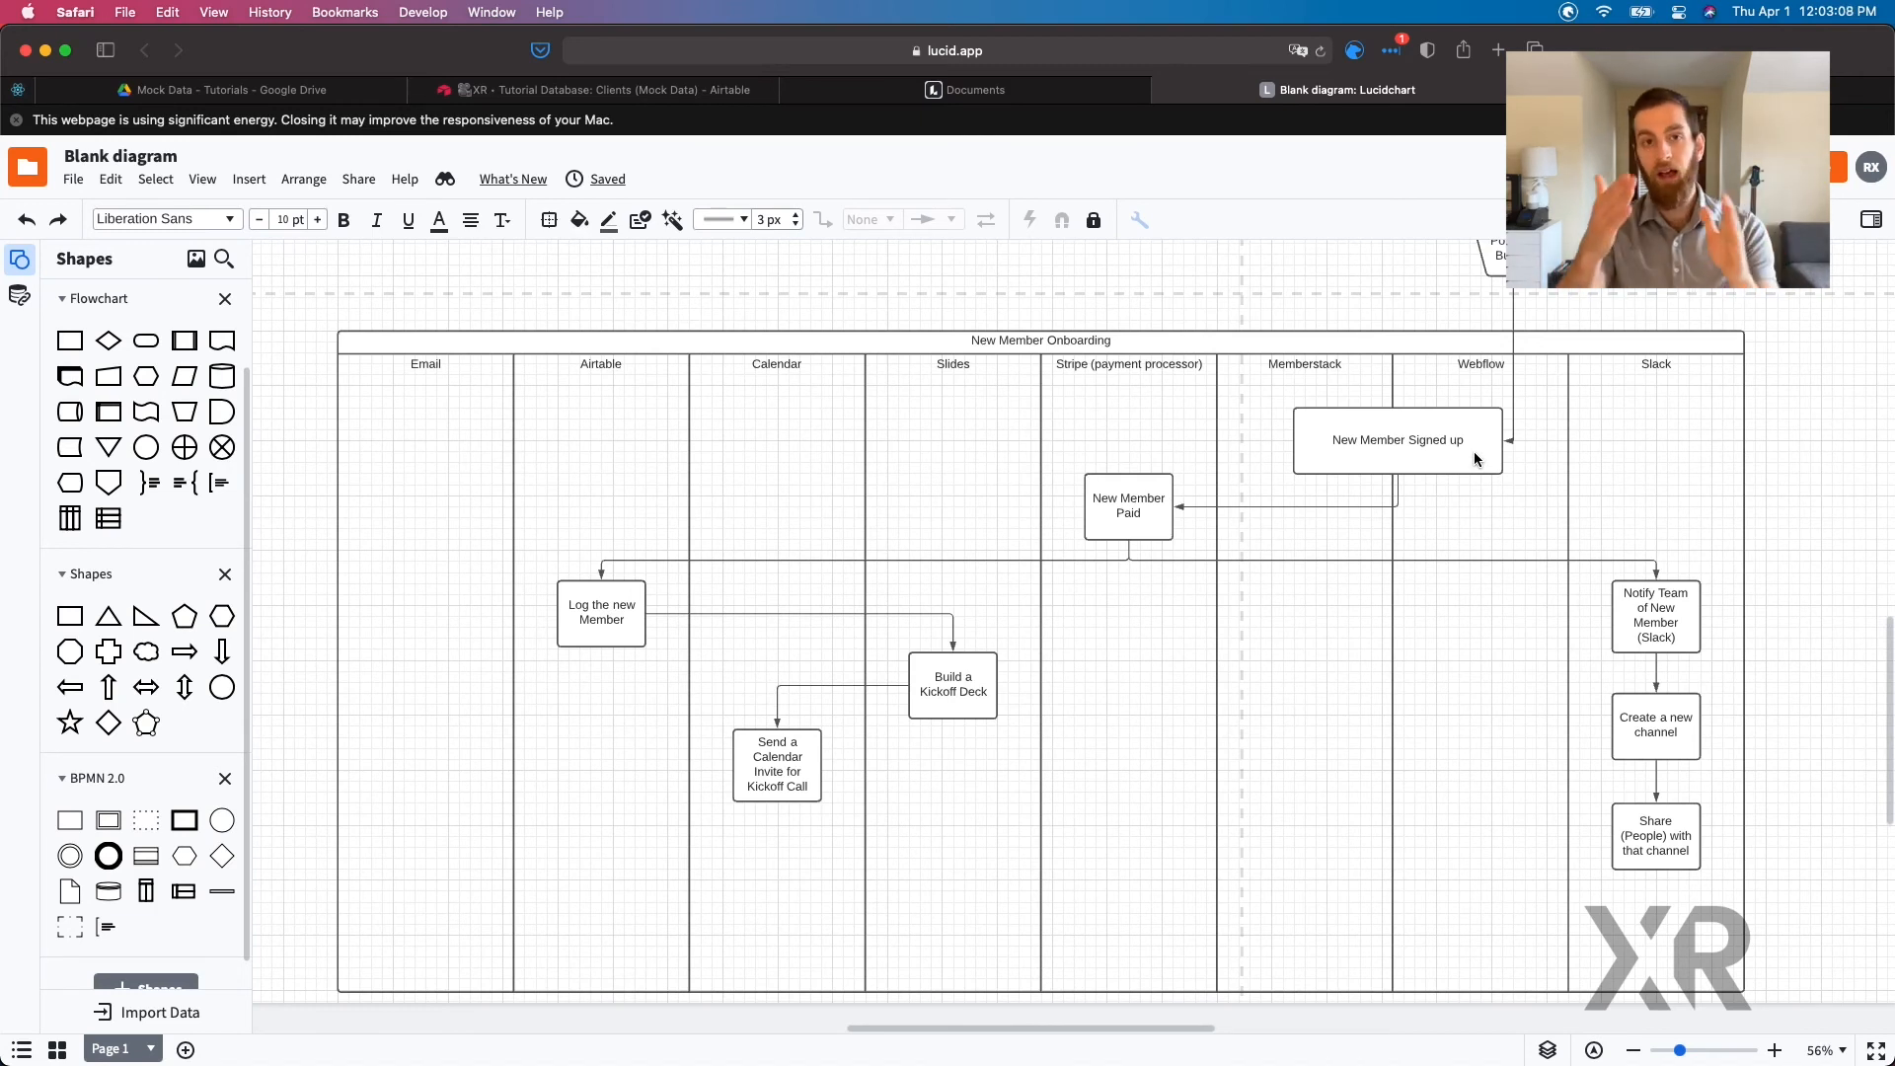
{"action": "left_click", "coordinate": [771, 756]}
{"action": "key", "text": "super+c"}
{"action": "key", "text": "super+v"}
{"action": "left_click_drag", "start_coordinate": [794, 765], "coordinate": [419, 757]}
{"action": "double_click", "coordinate": [420, 757]}
{"action": "type", "text": "Email"}
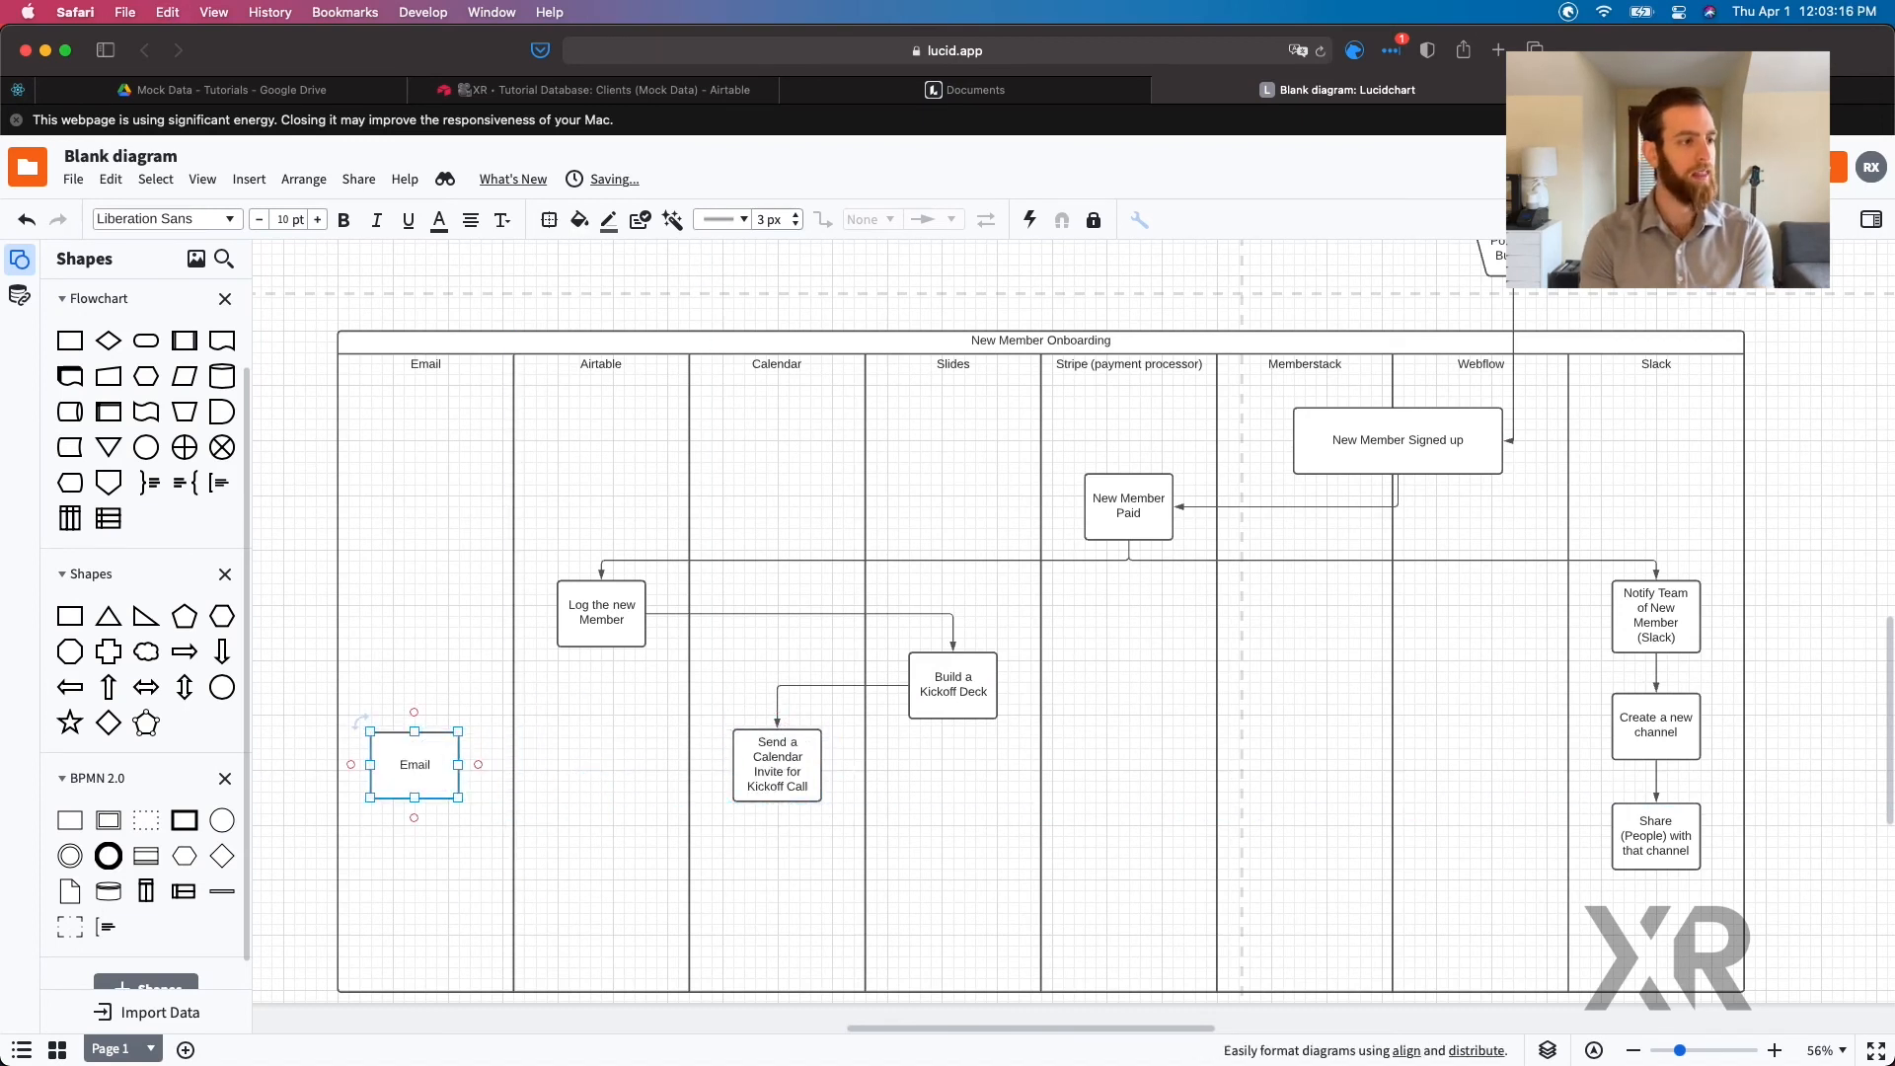
{"action": "type", "text": " them a con"}
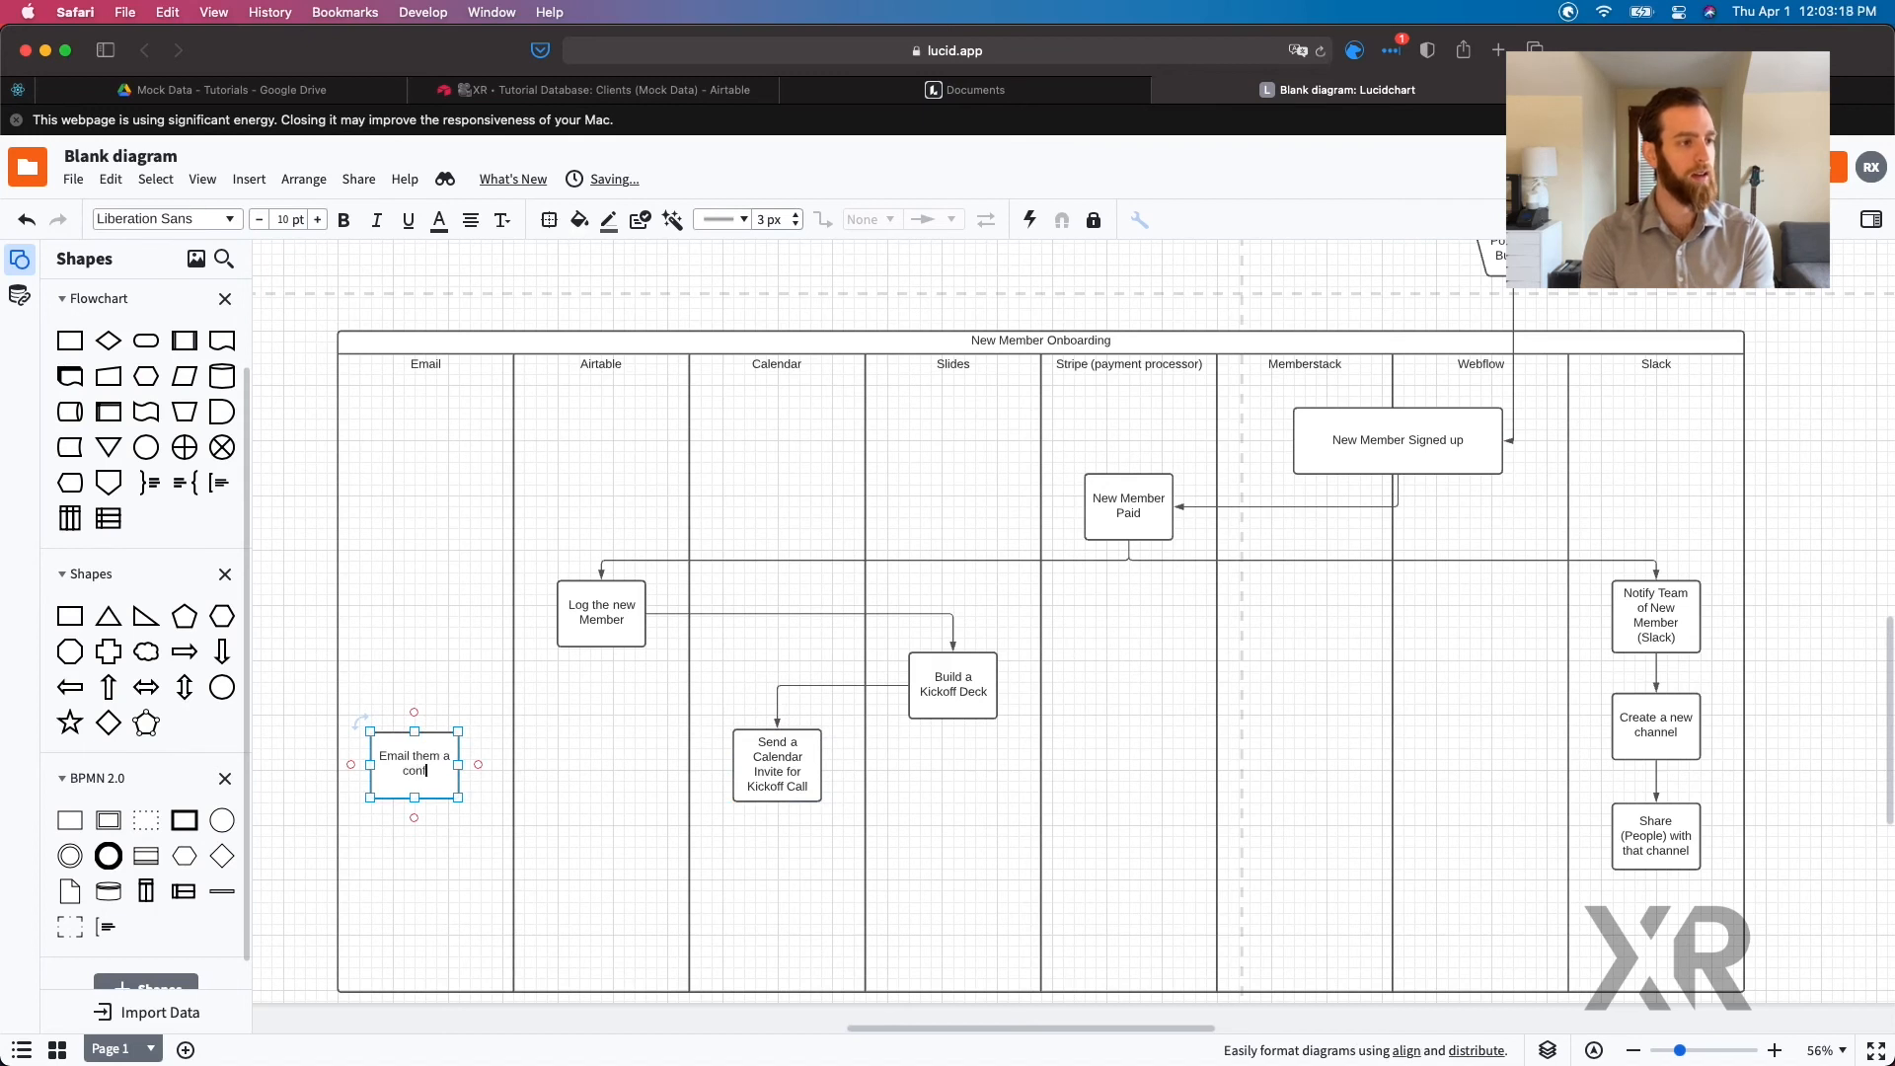